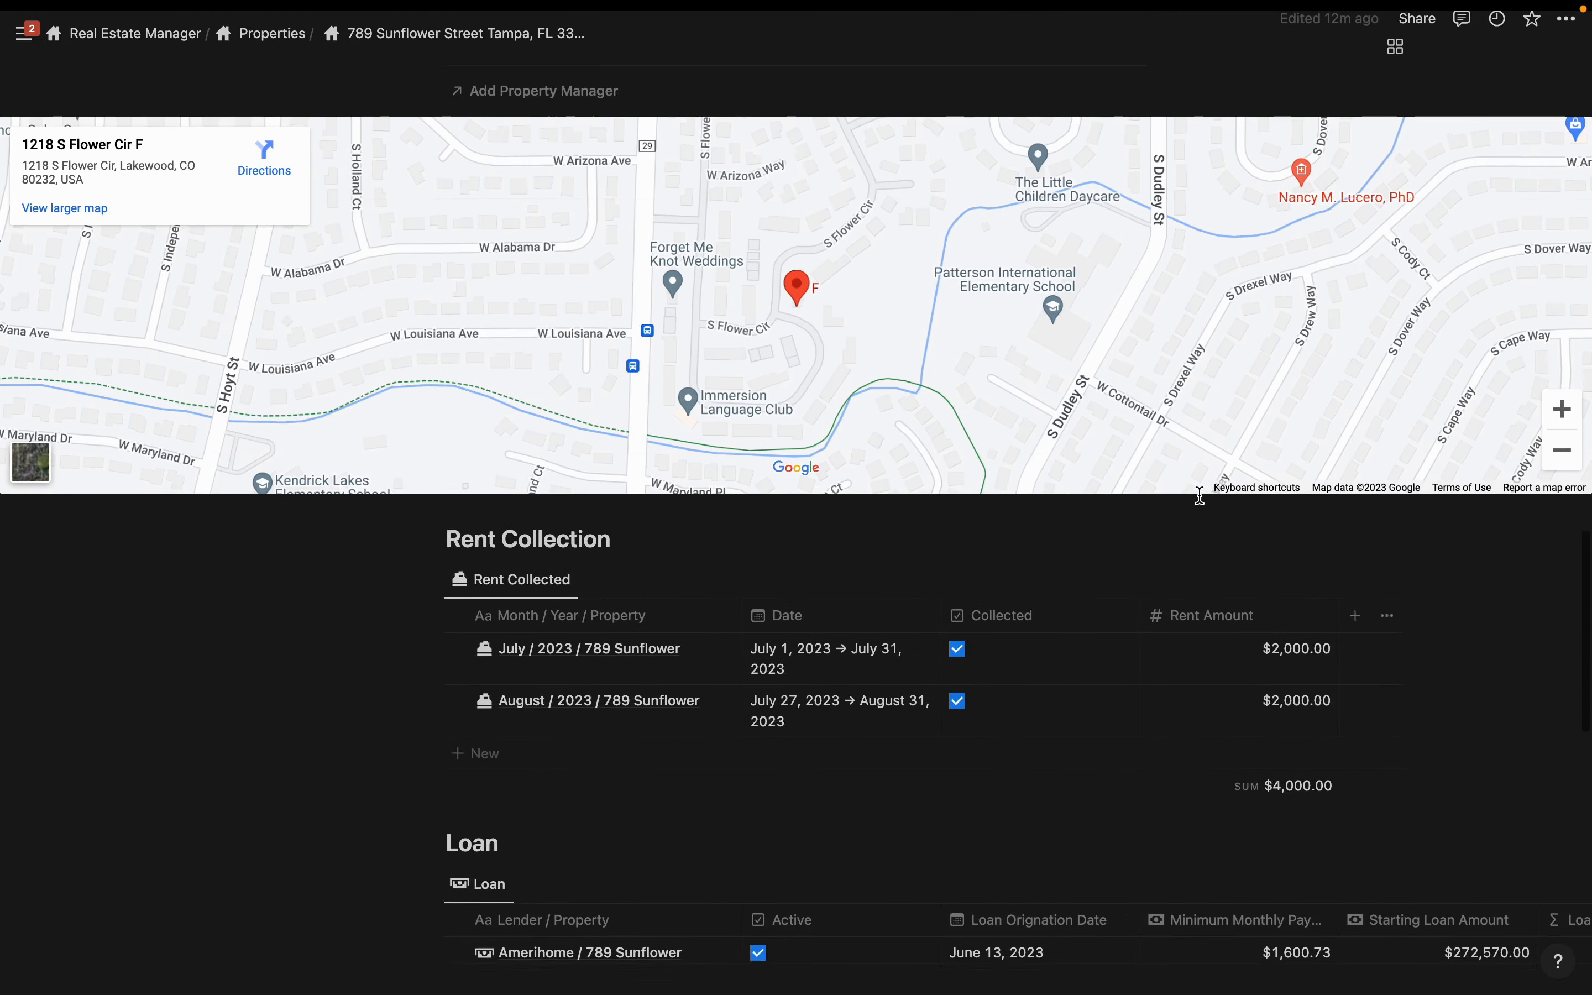
# - Scroll down the property page's tables to the July and August 2023 Rent Collection entries
pyautogui.scroll(-8, 1200, 495)
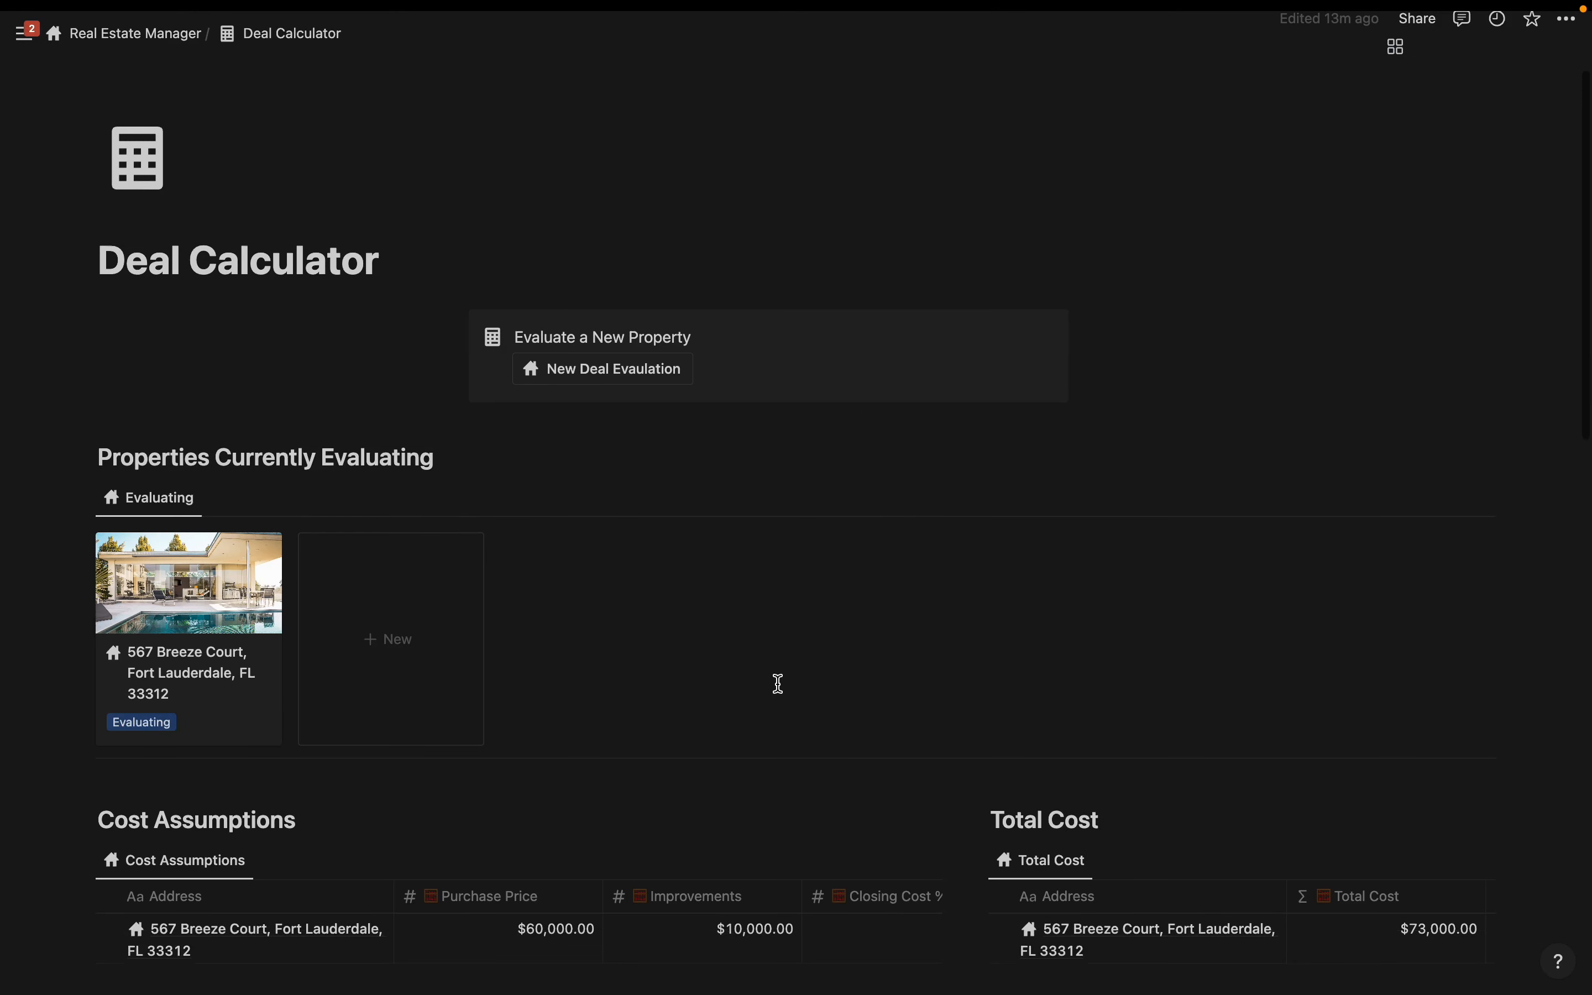
pyautogui.scroll(-3, 775, 682)
pyautogui.scroll(-5, 778, 683)
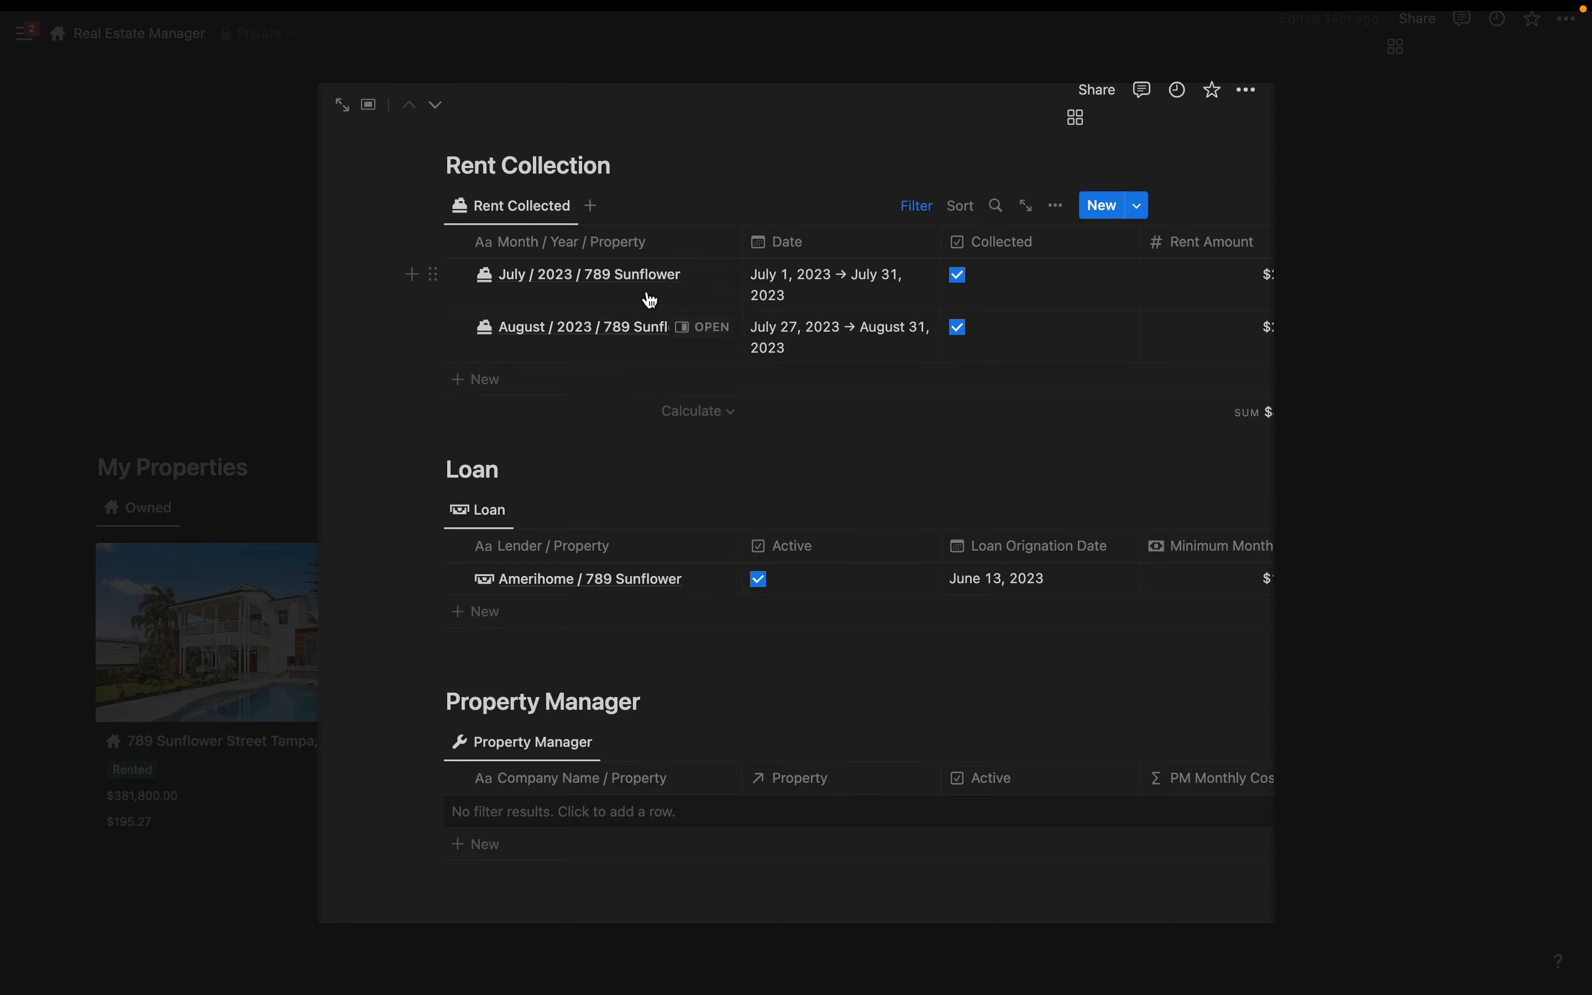
# - Scroll down through the property side peek's contents
pyautogui.scroll(-4, 739, 543)
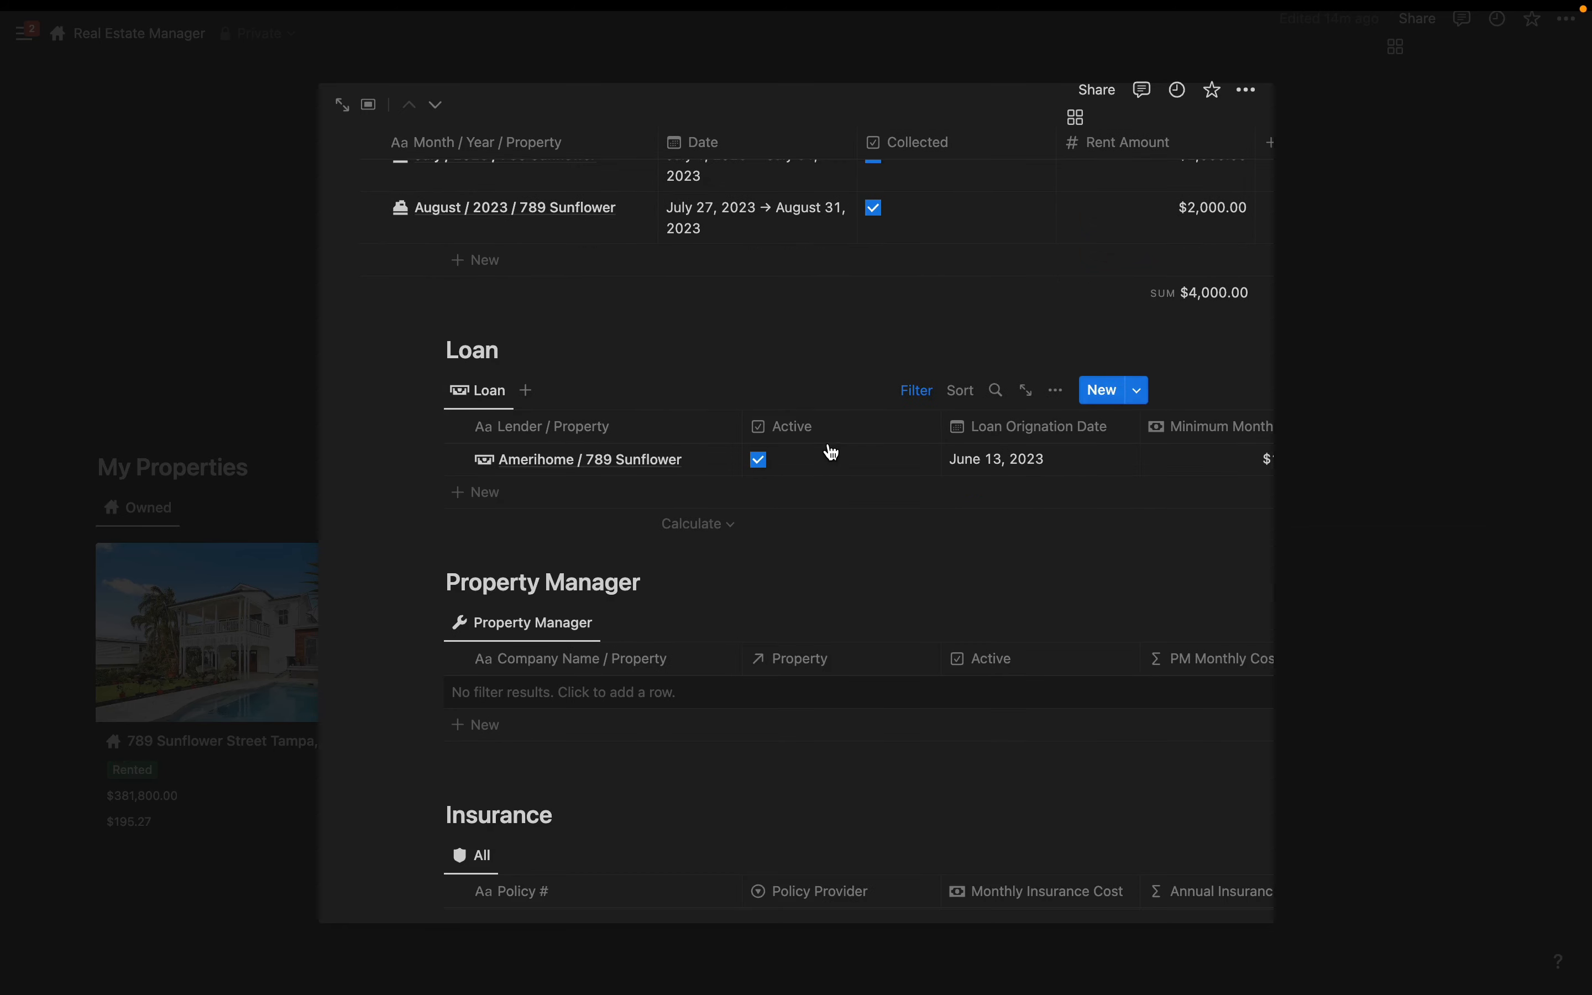
pyautogui.scroll(-5, 831, 451)
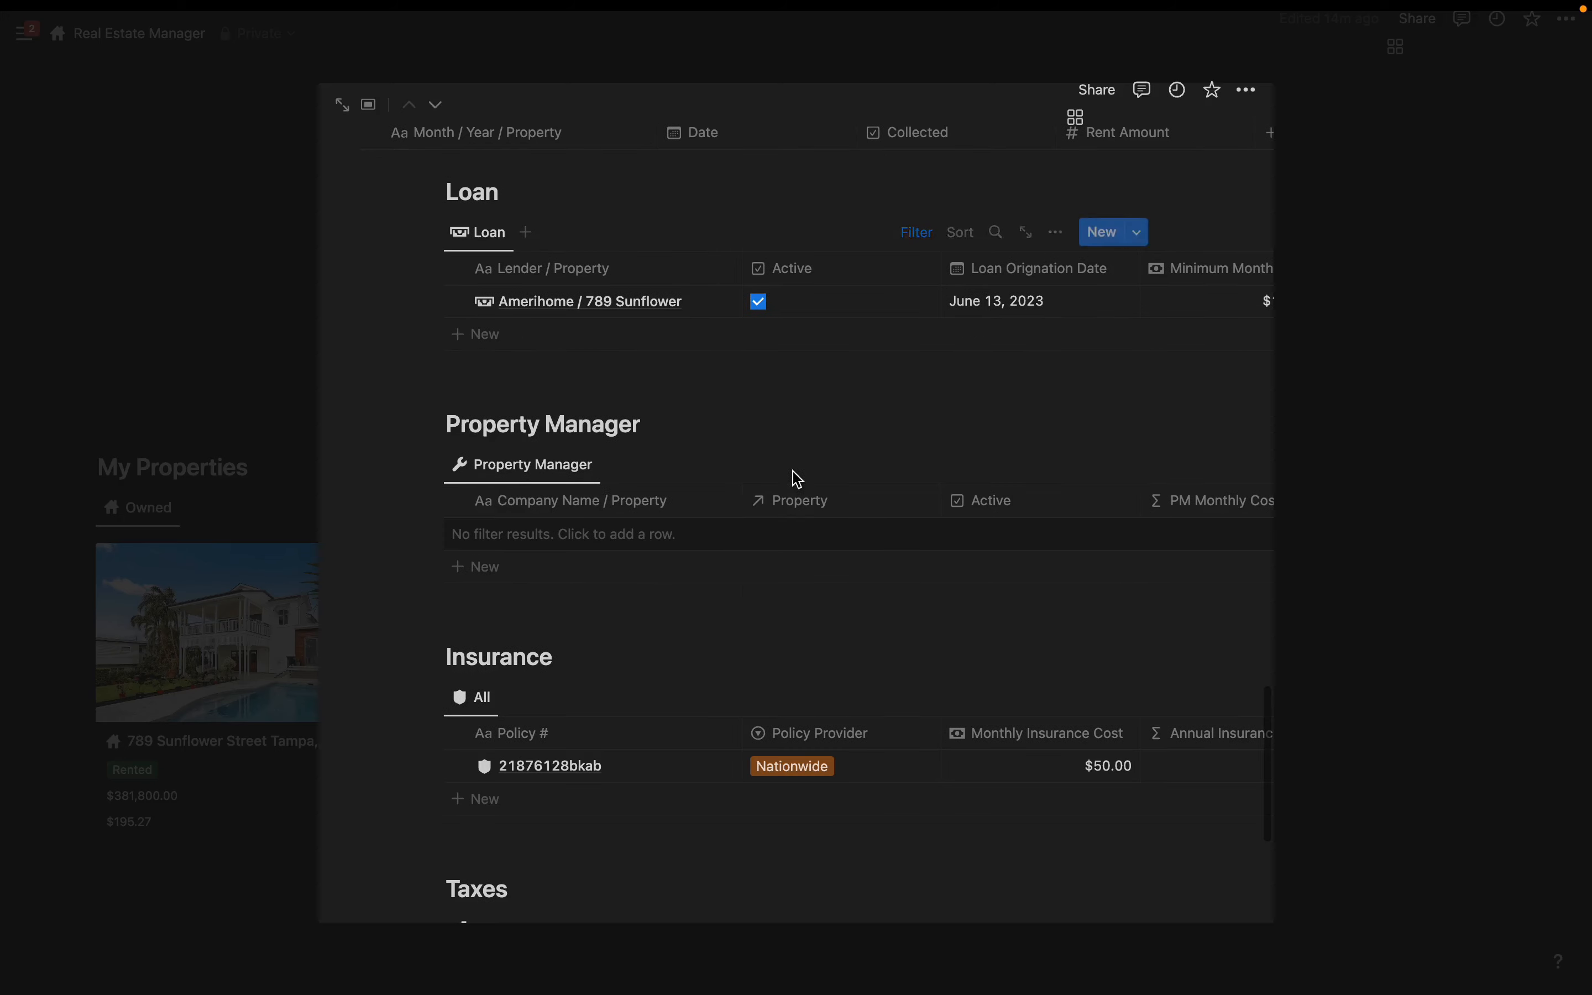
pyautogui.scroll(-8, 739, 517)
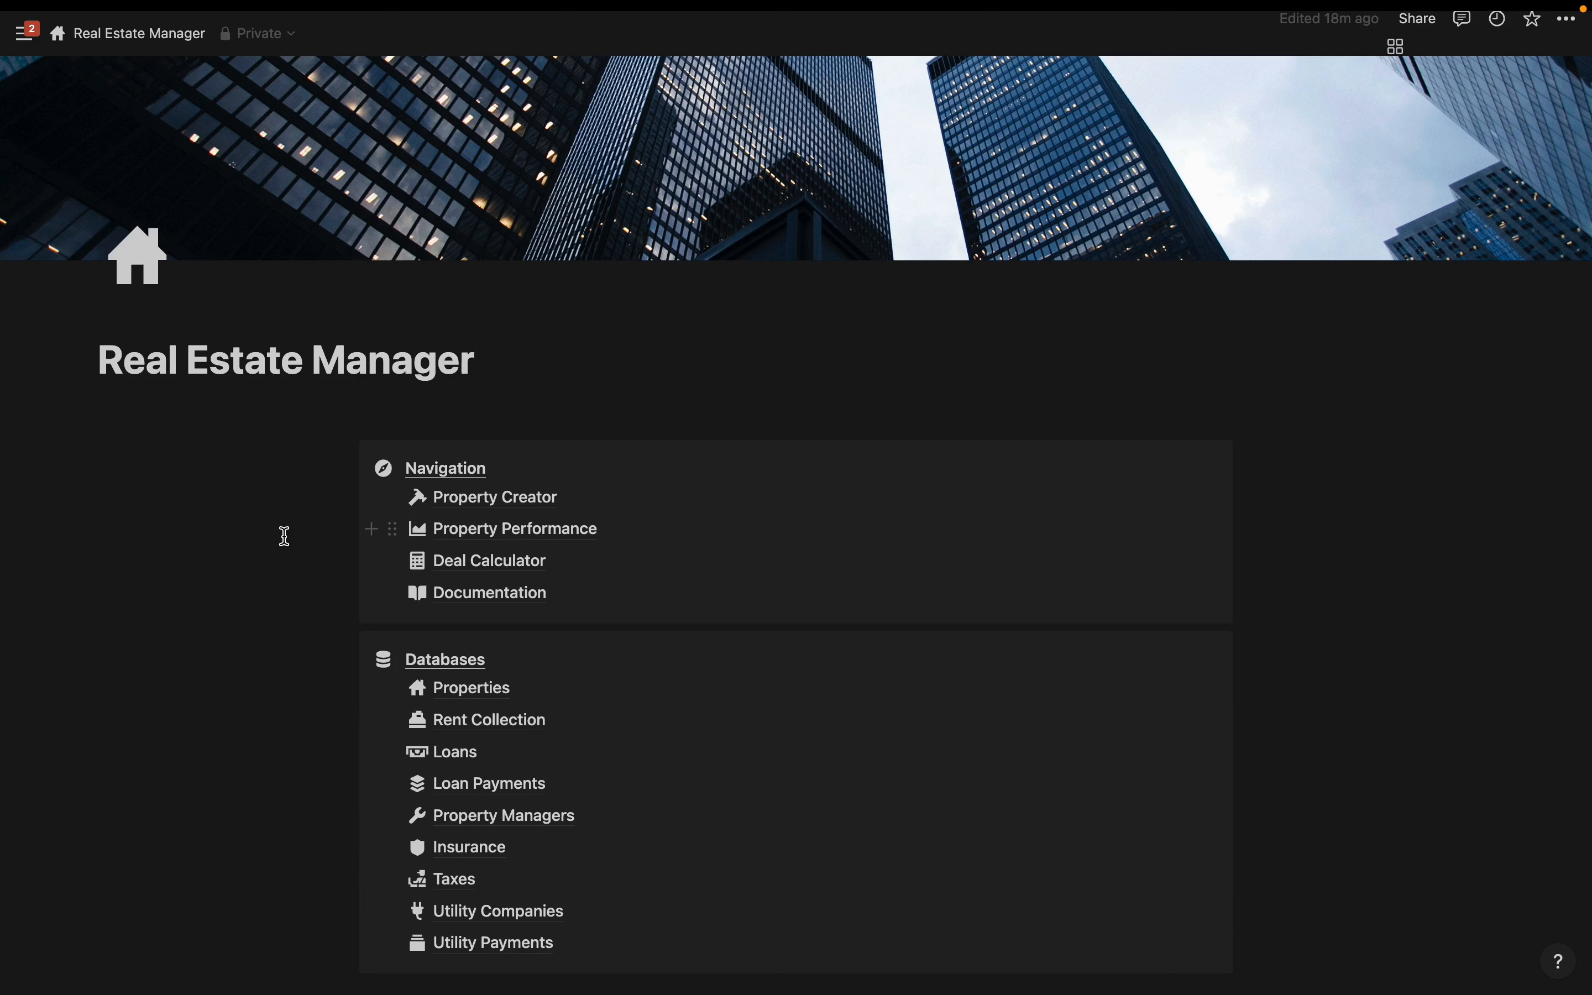
# - Go to the Deal Calculator and add a New Deal Evaluation card
pyautogui.click(487, 561)
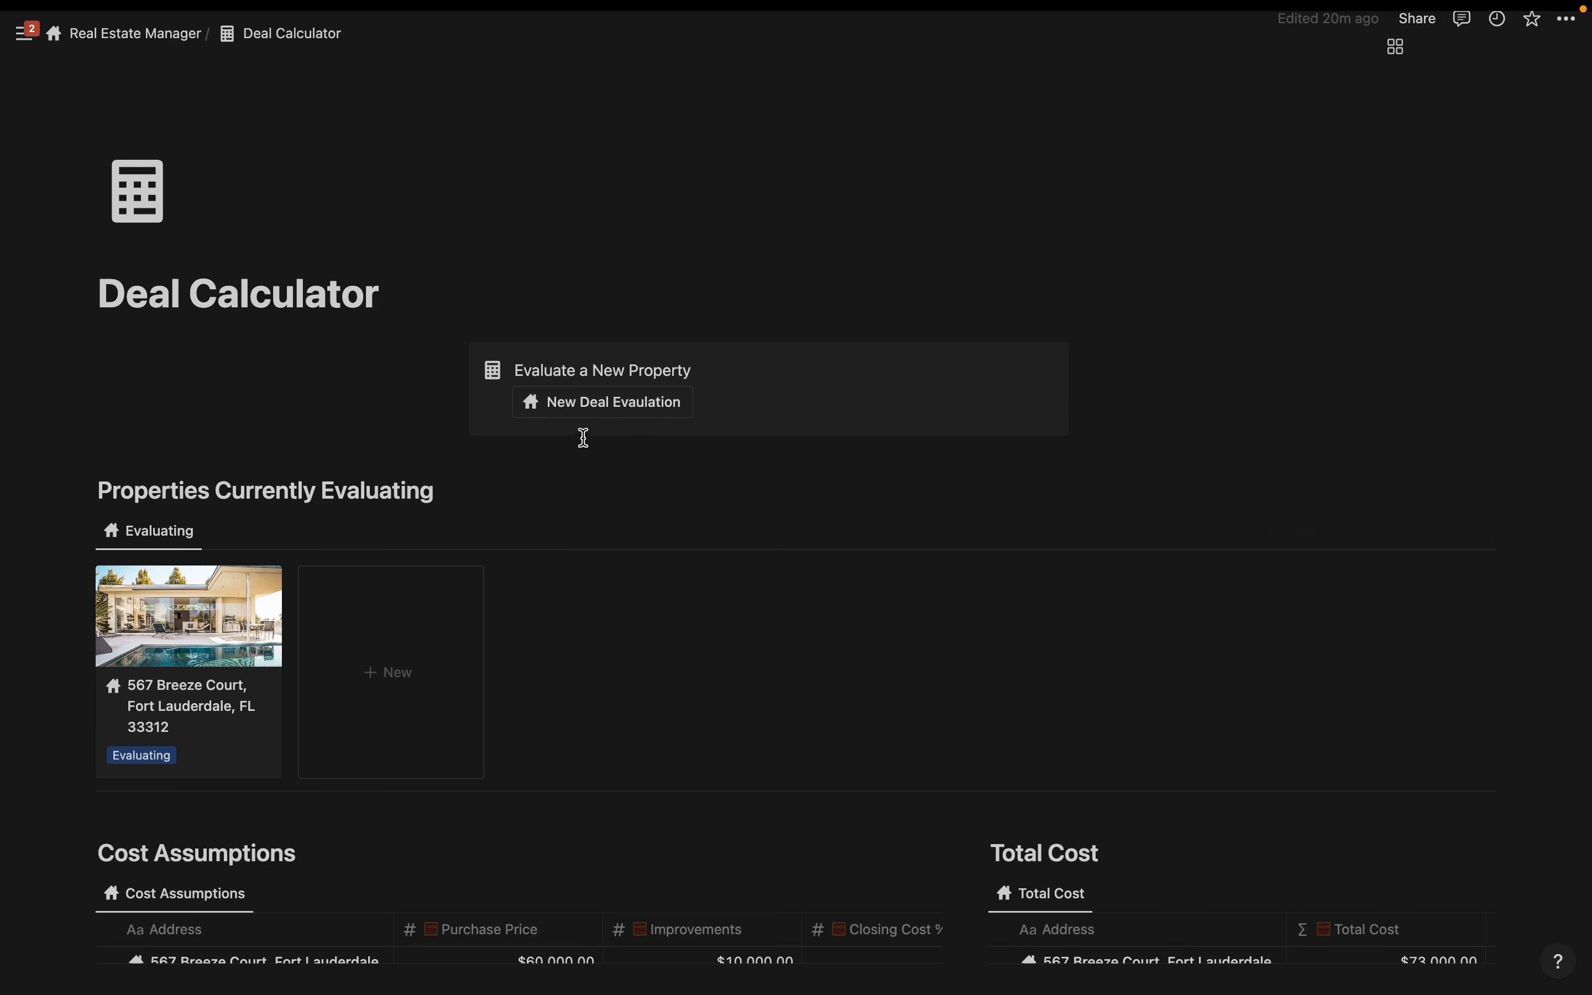
pyautogui.click(598, 403)
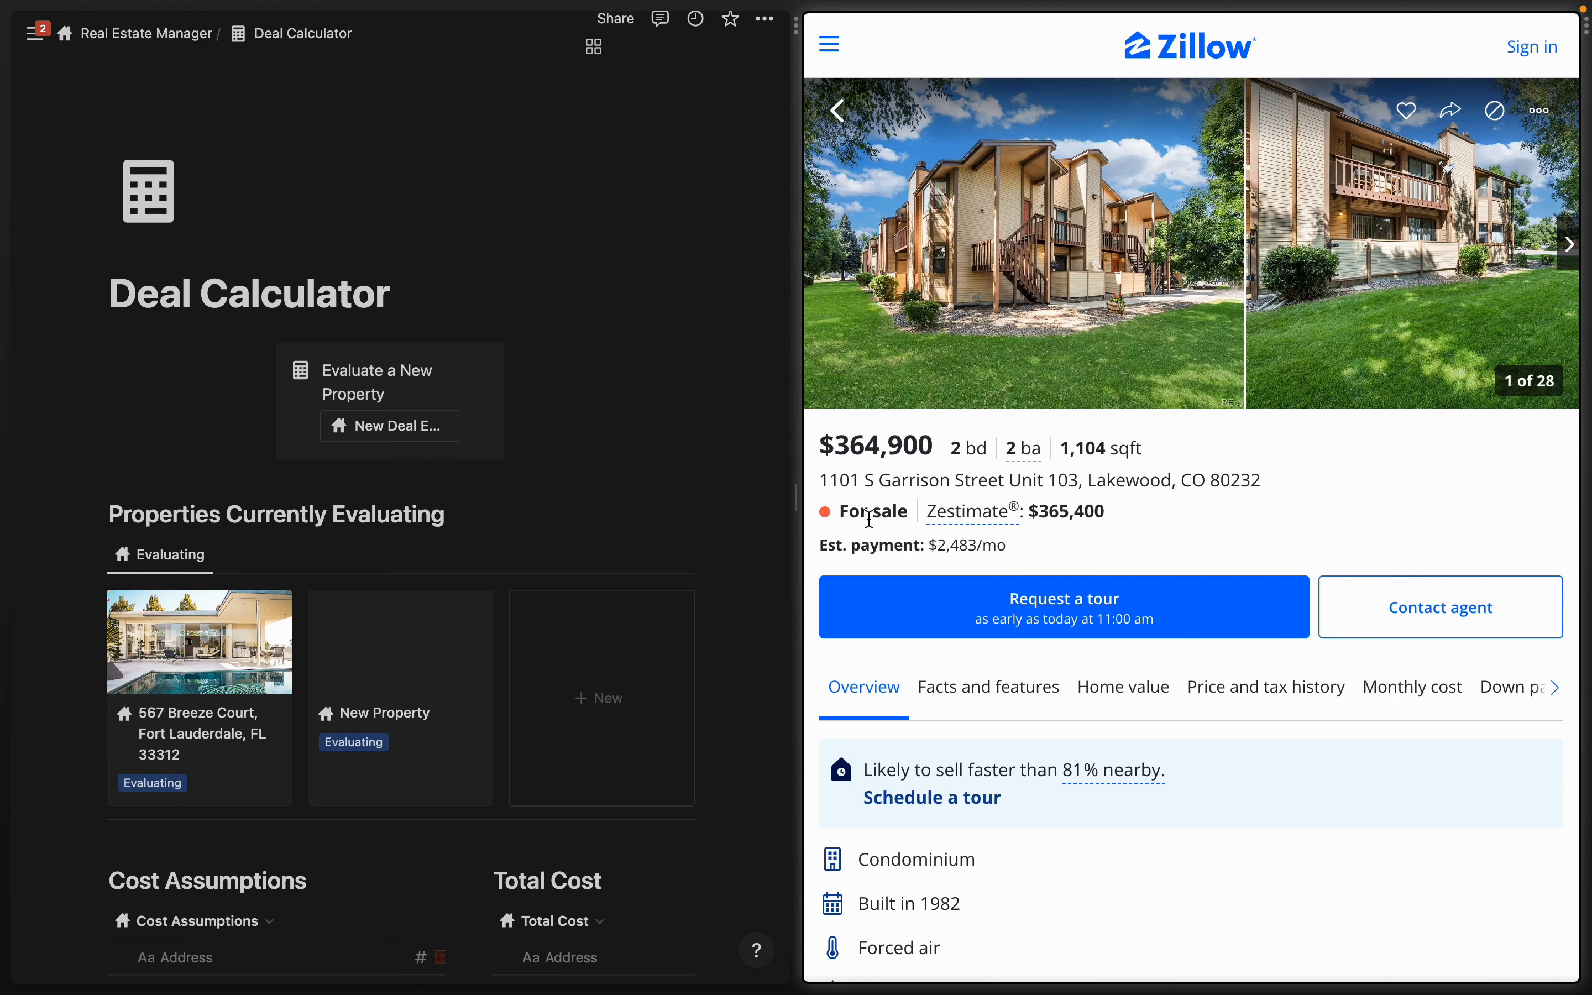
pyautogui.scroll(-5, 198, 460)
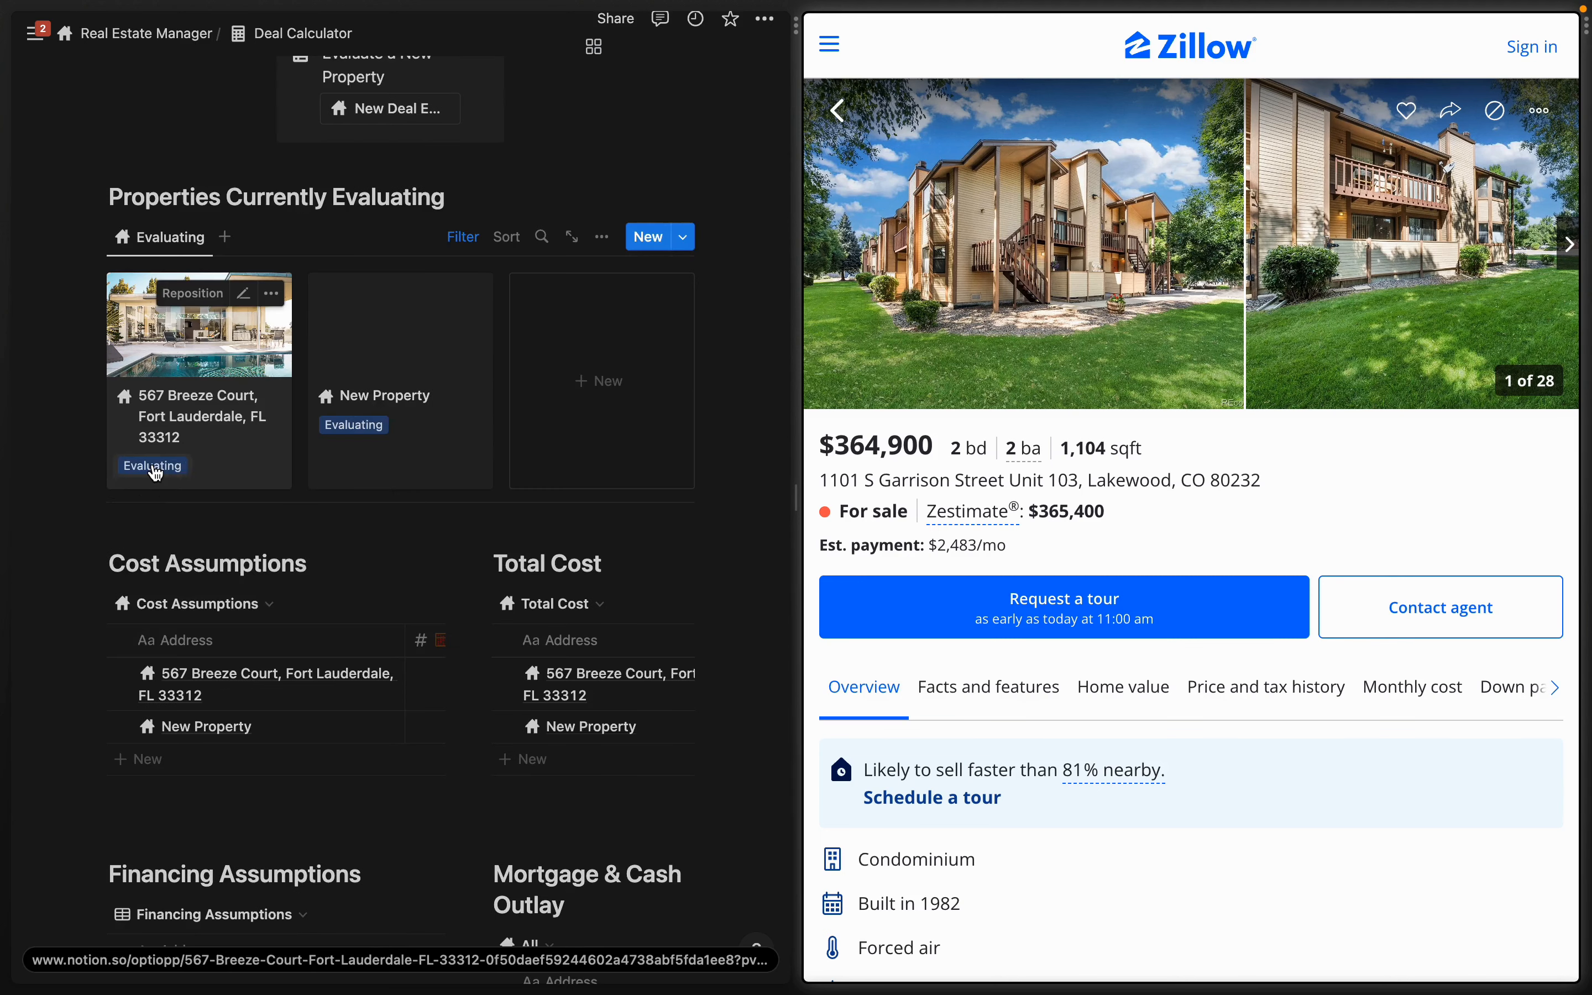
pyautogui.click(158, 465)
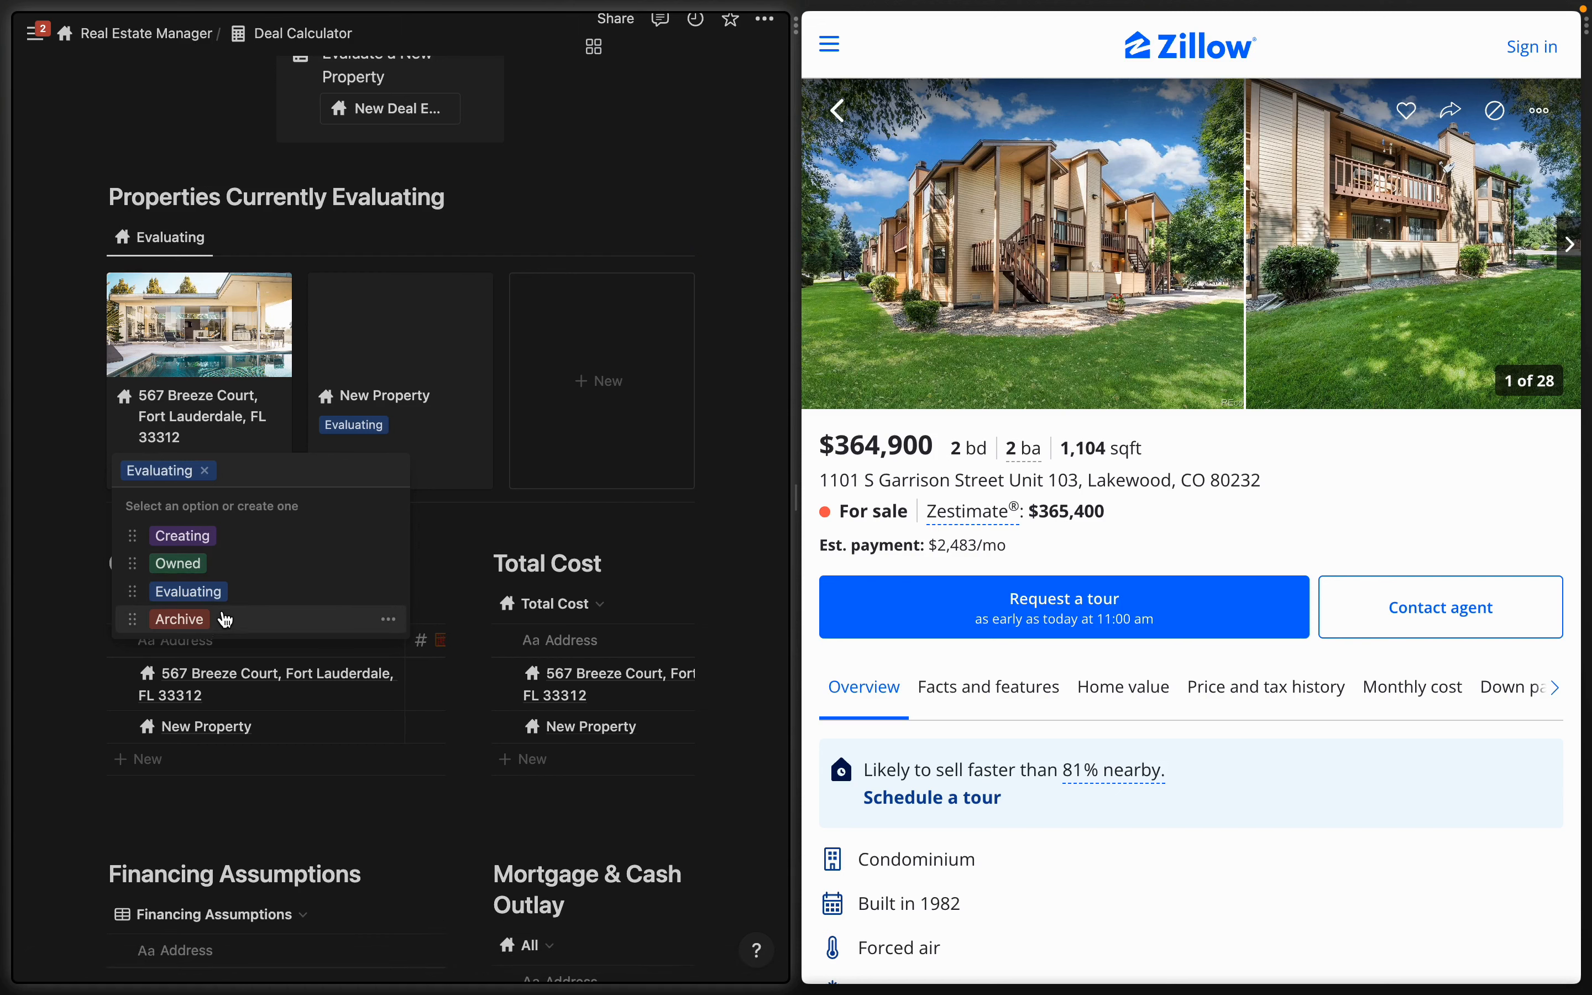
pyautogui.click(195, 627)
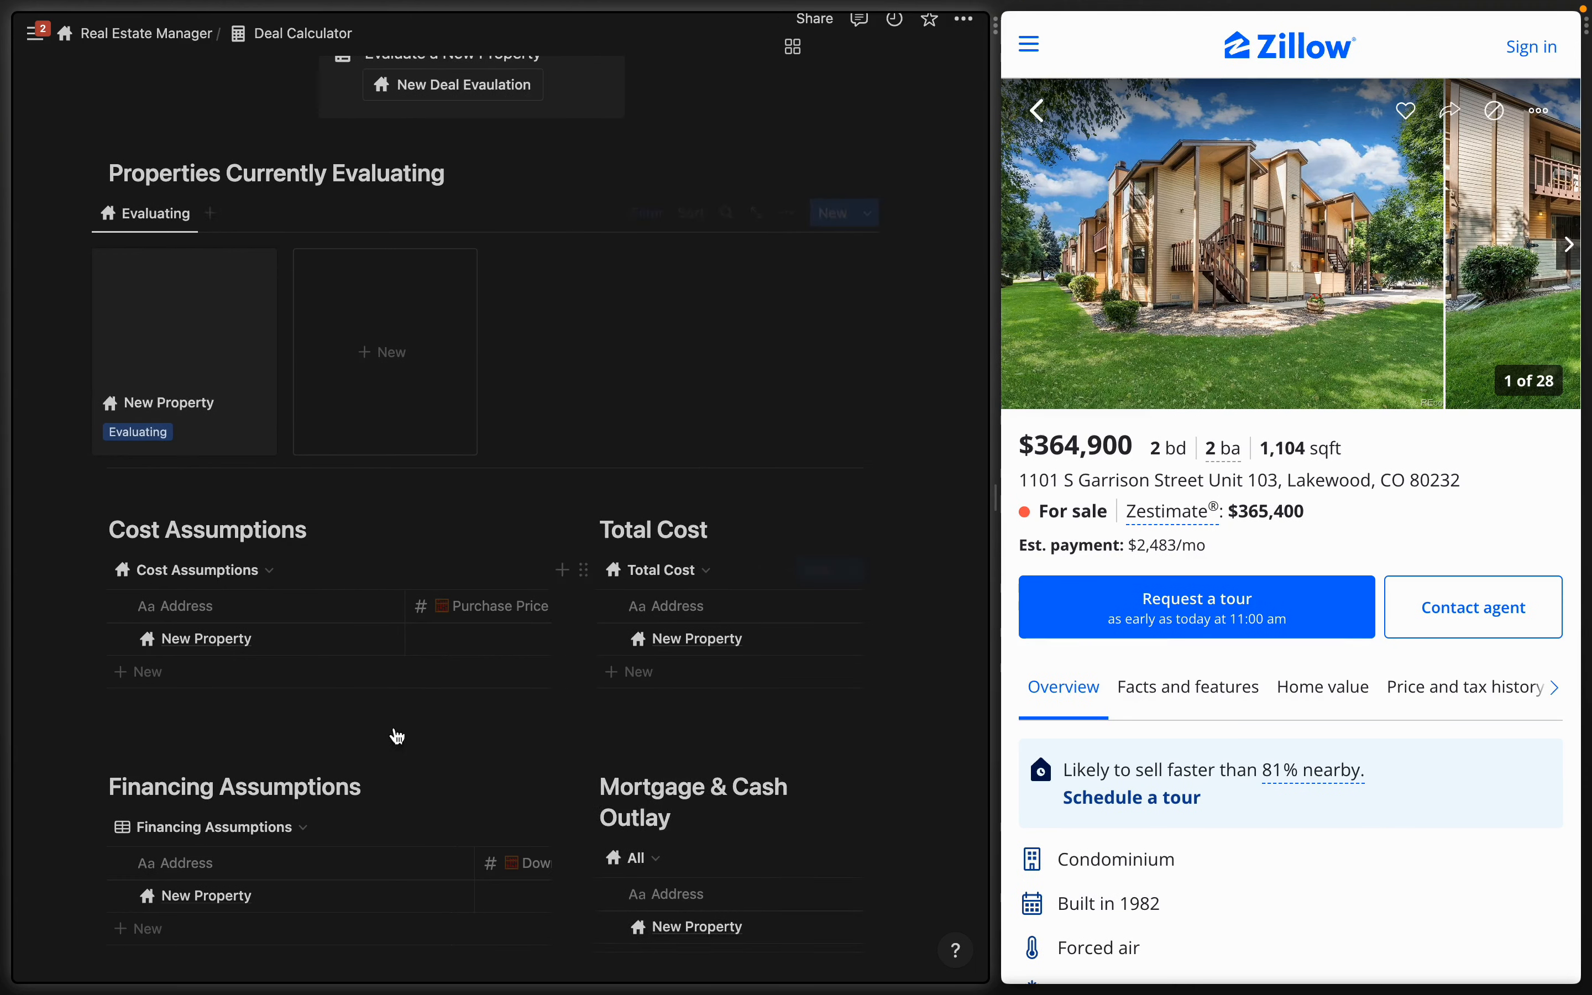
pyautogui.click(242, 636)
pyautogui.press('BackSpace')
pyautogui.press('BackSpace')
pyautogui.press('BackSpace')
pyautogui.press('BackSpace')
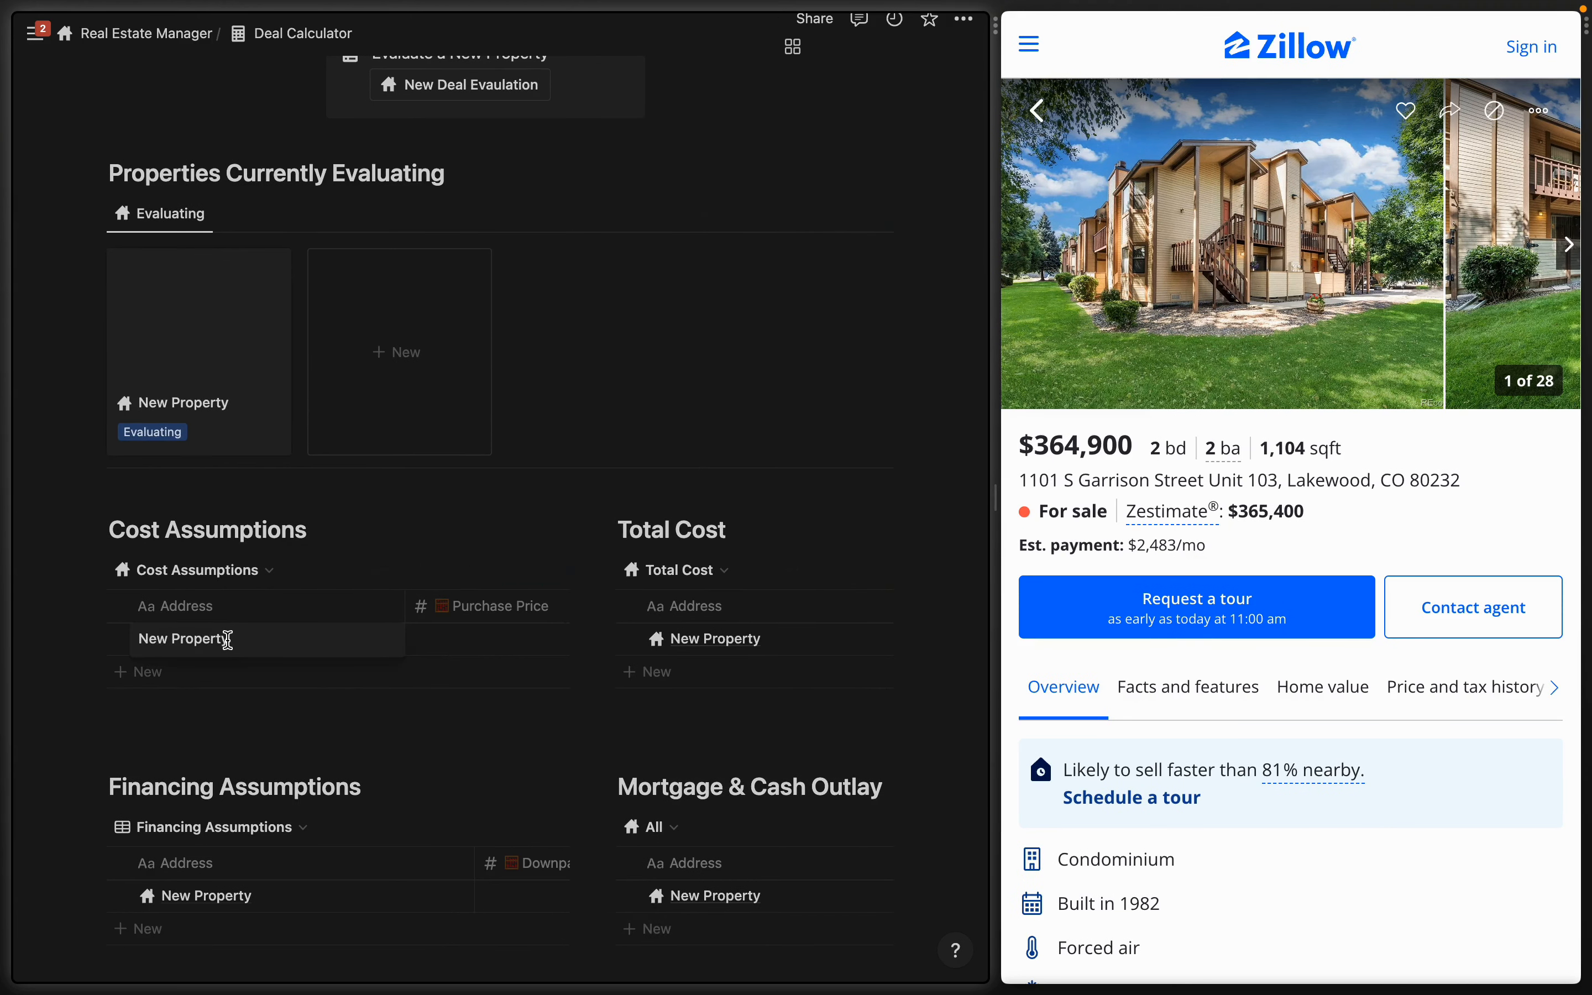
pyautogui.press('BackSpace')
pyautogui.press('BackSpace')
pyautogui.press('BackSpace')
pyautogui.press('BackSpace')
pyautogui.press('BackSpace')
pyautogui.press('BackSpace')
pyautogui.press('BackSpace')
pyautogui.press('BackSpace')
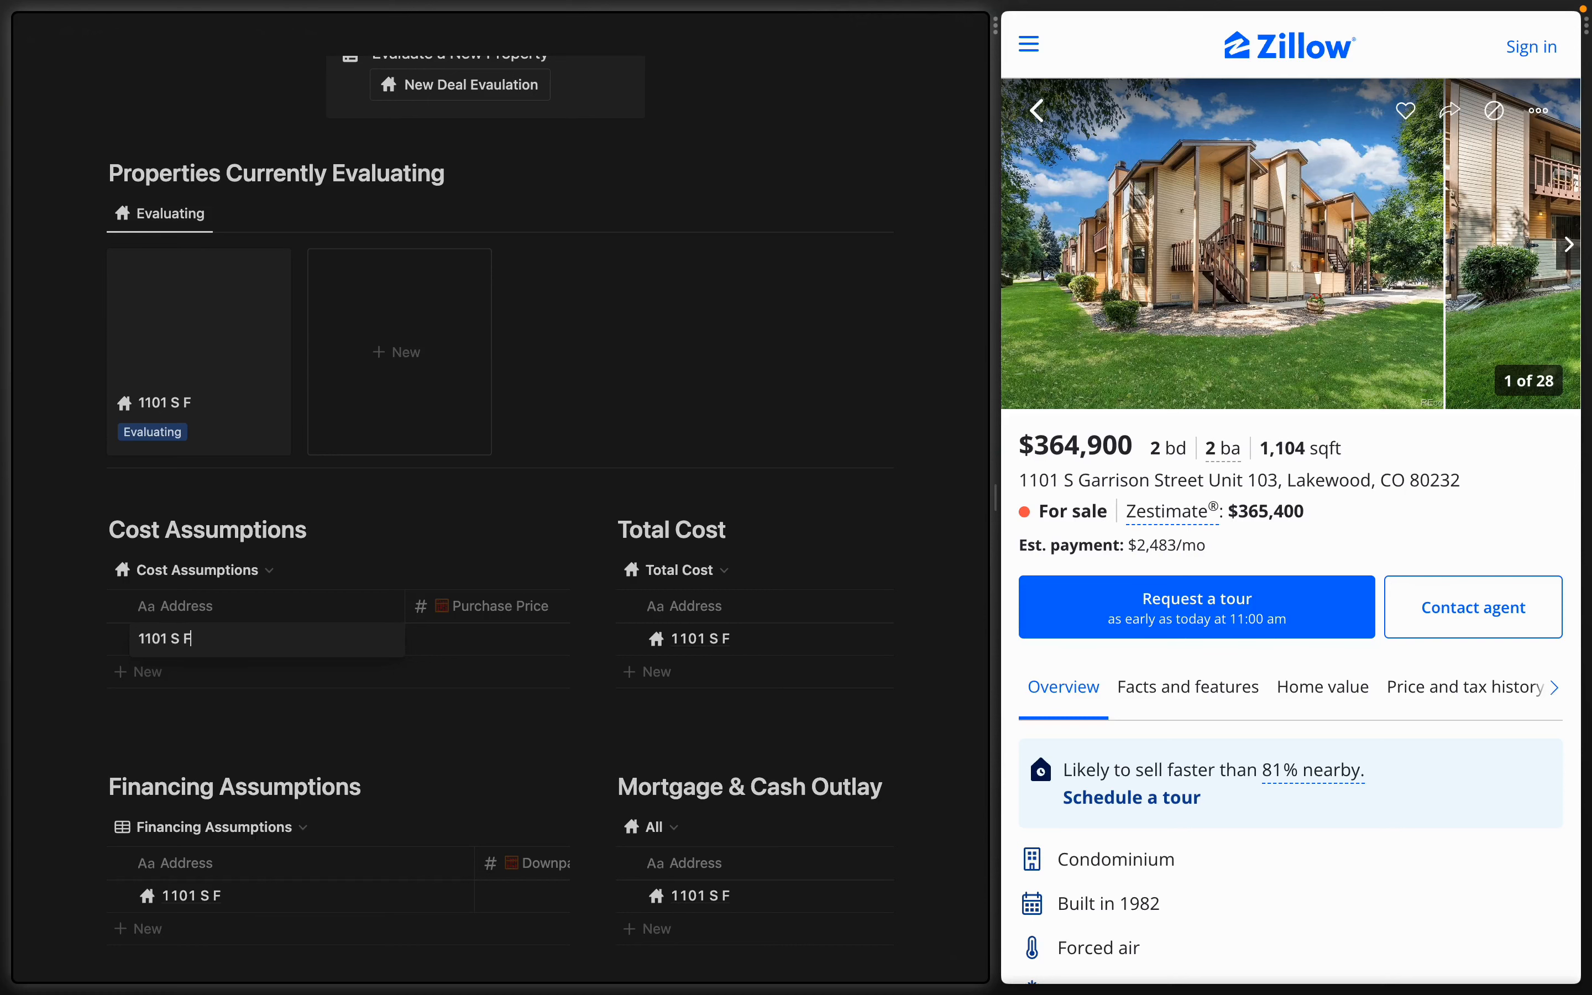
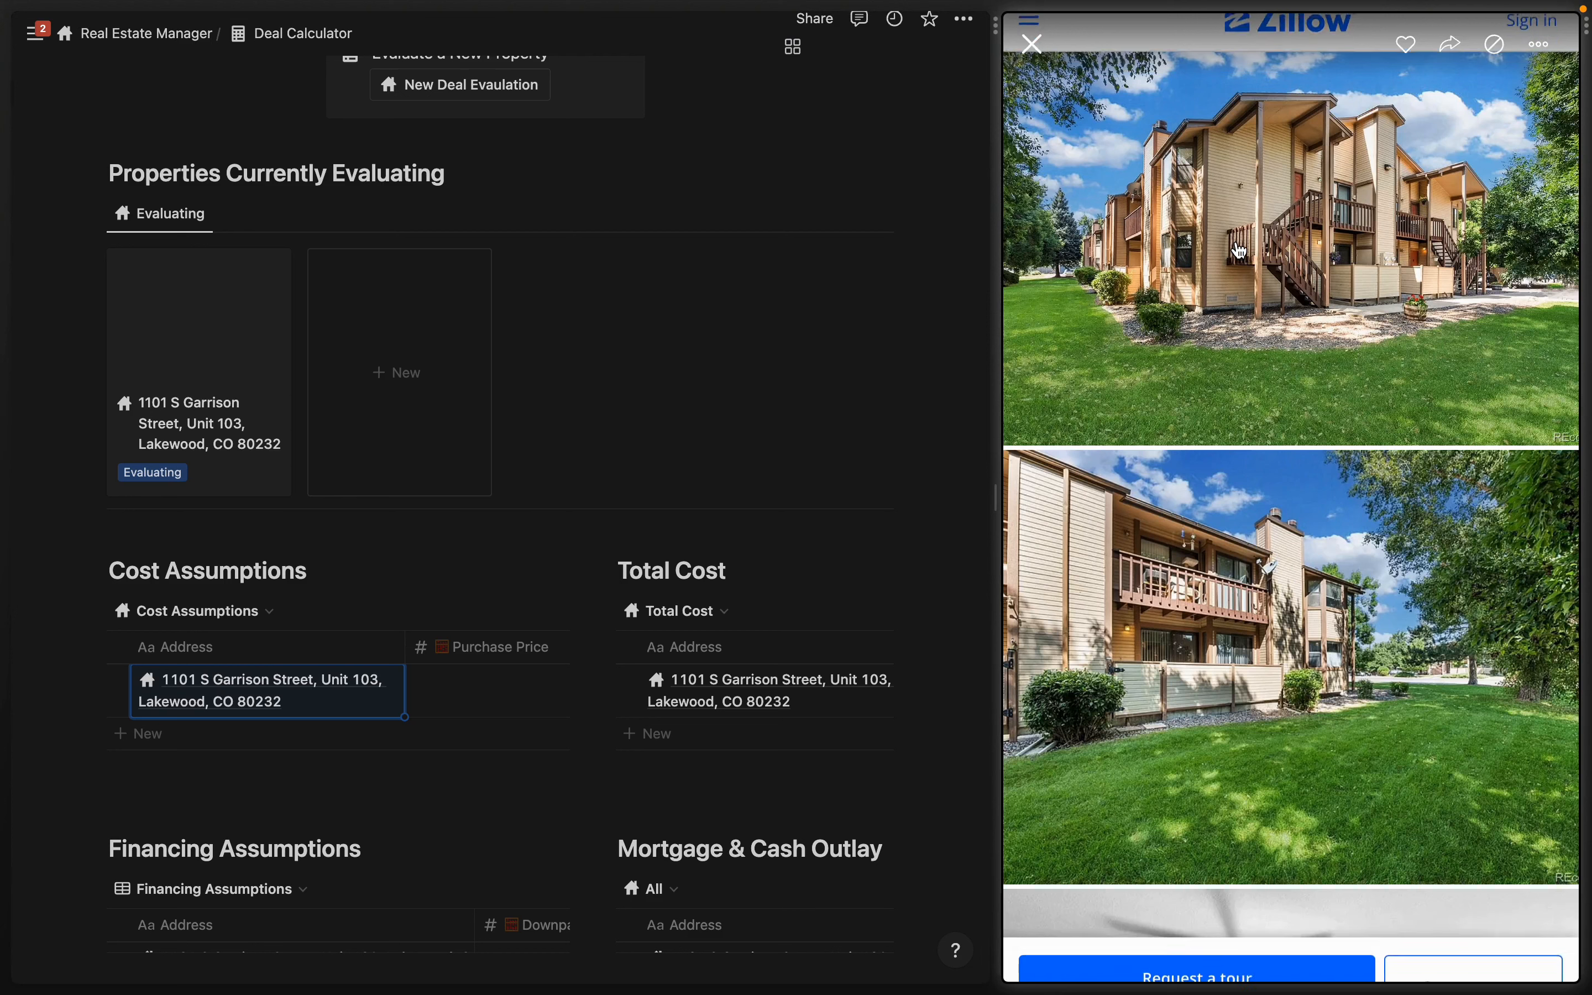
# - Give the new property's page a cover photo of the condo
pyautogui.click(1236, 252)
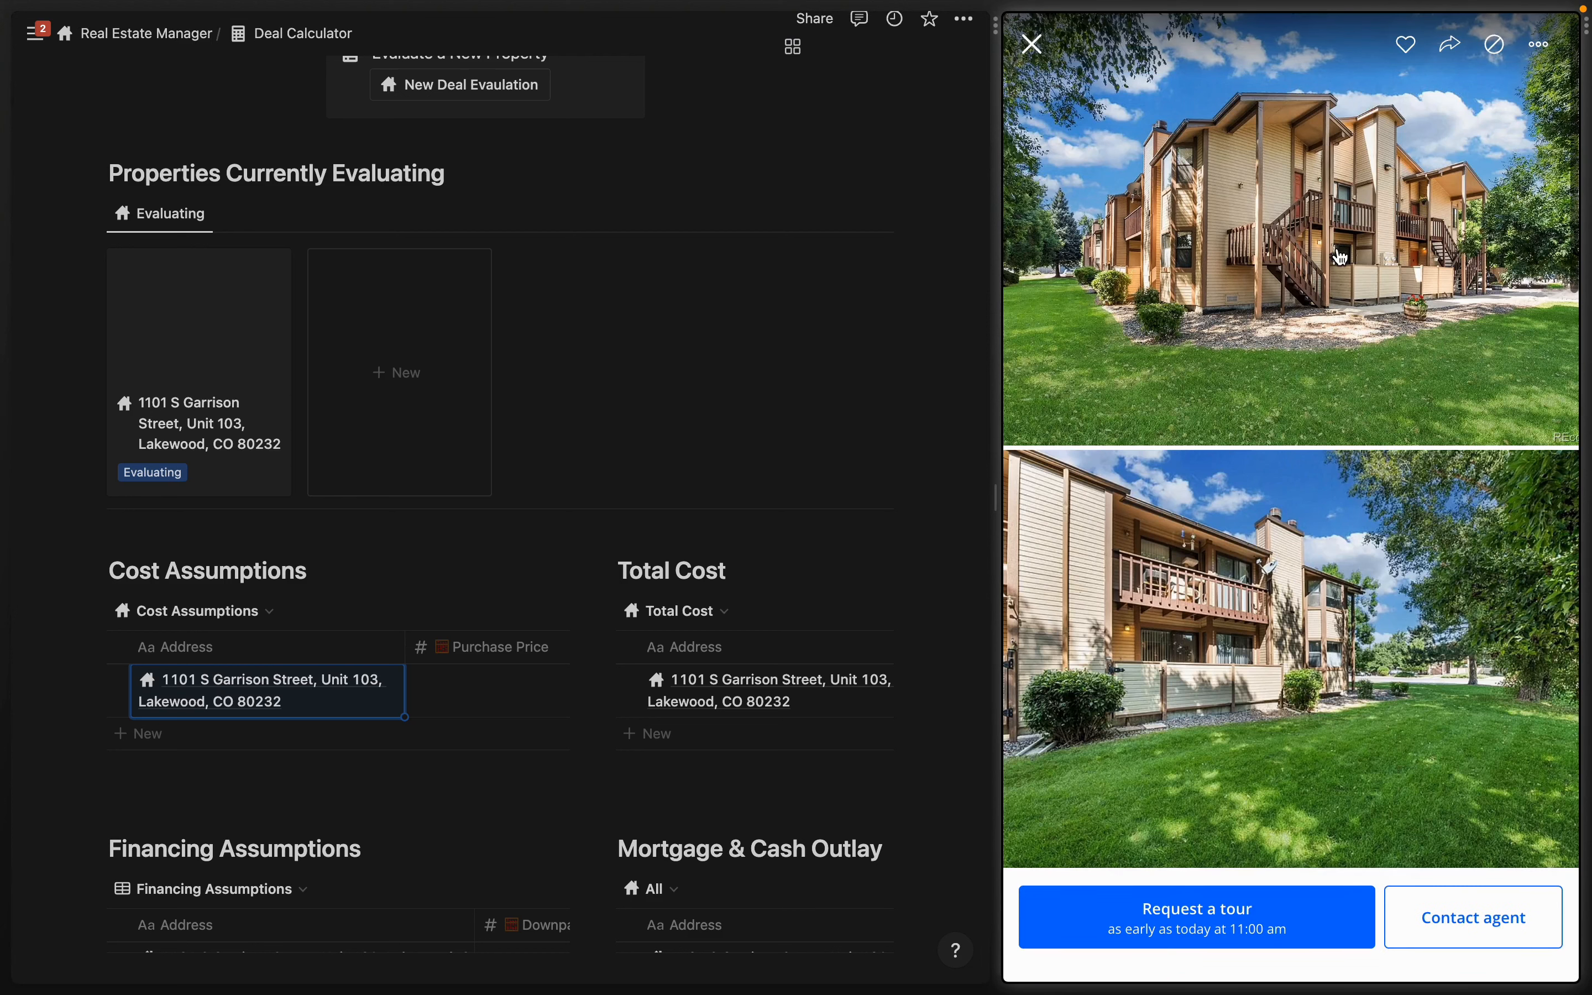
pyautogui.click(196, 314)
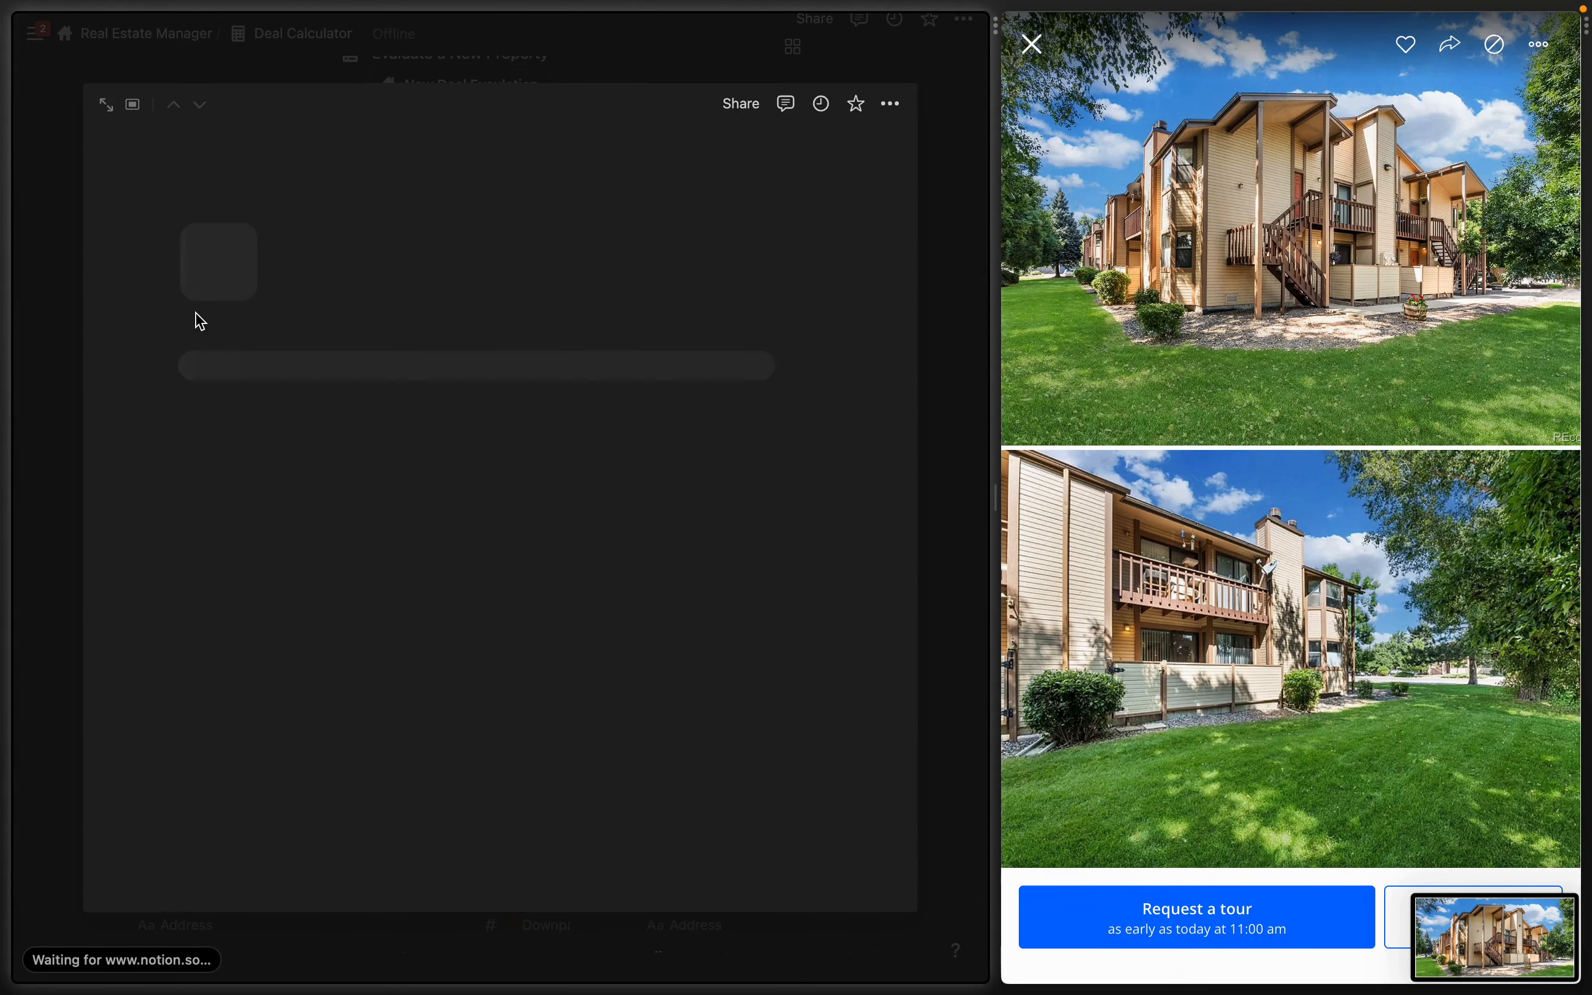
pyautogui.click(269, 322)
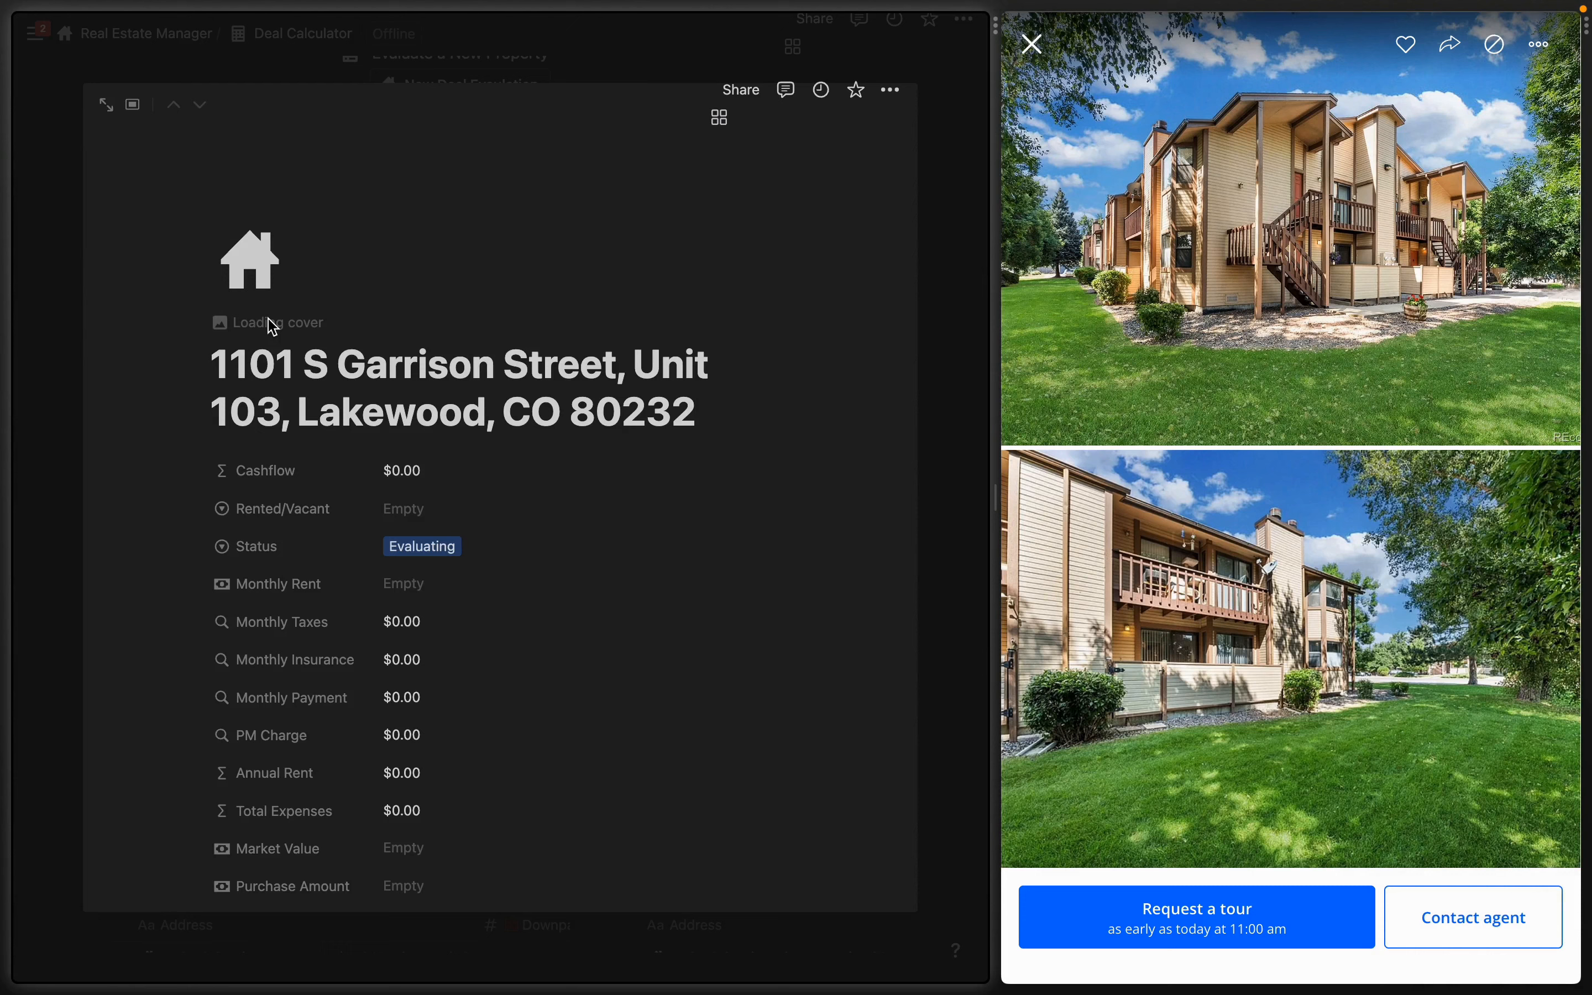
pyautogui.press('Escape')
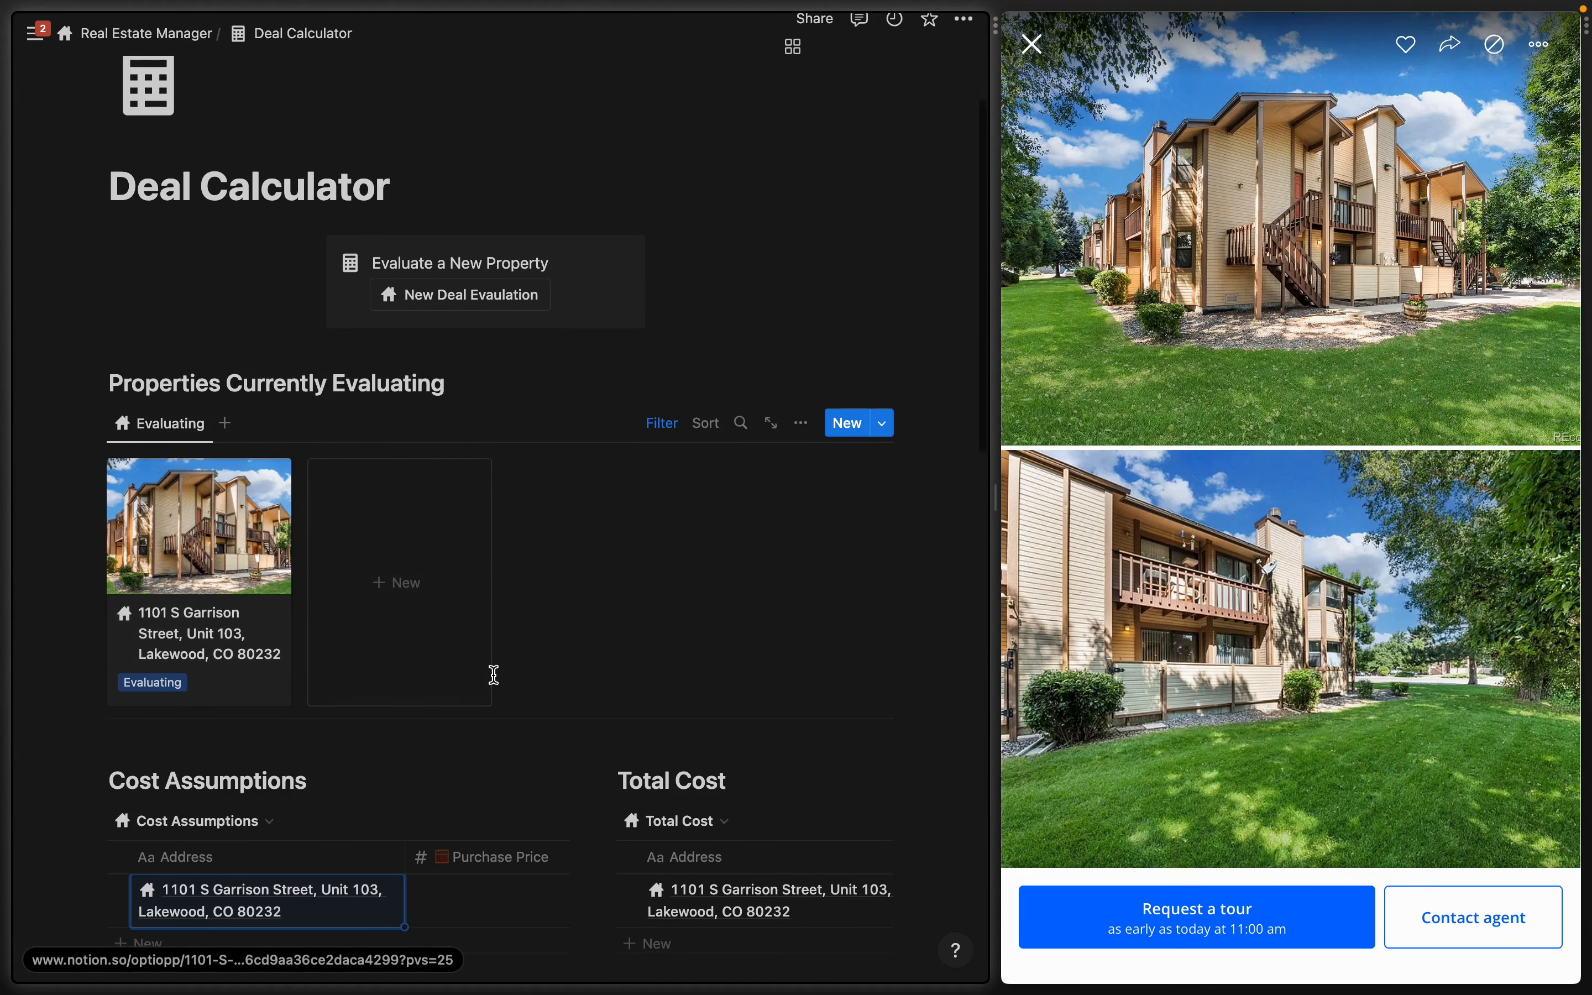
# - Enter a $364,900 purchase price for the condo
pyautogui.scroll(-1, 494, 674)
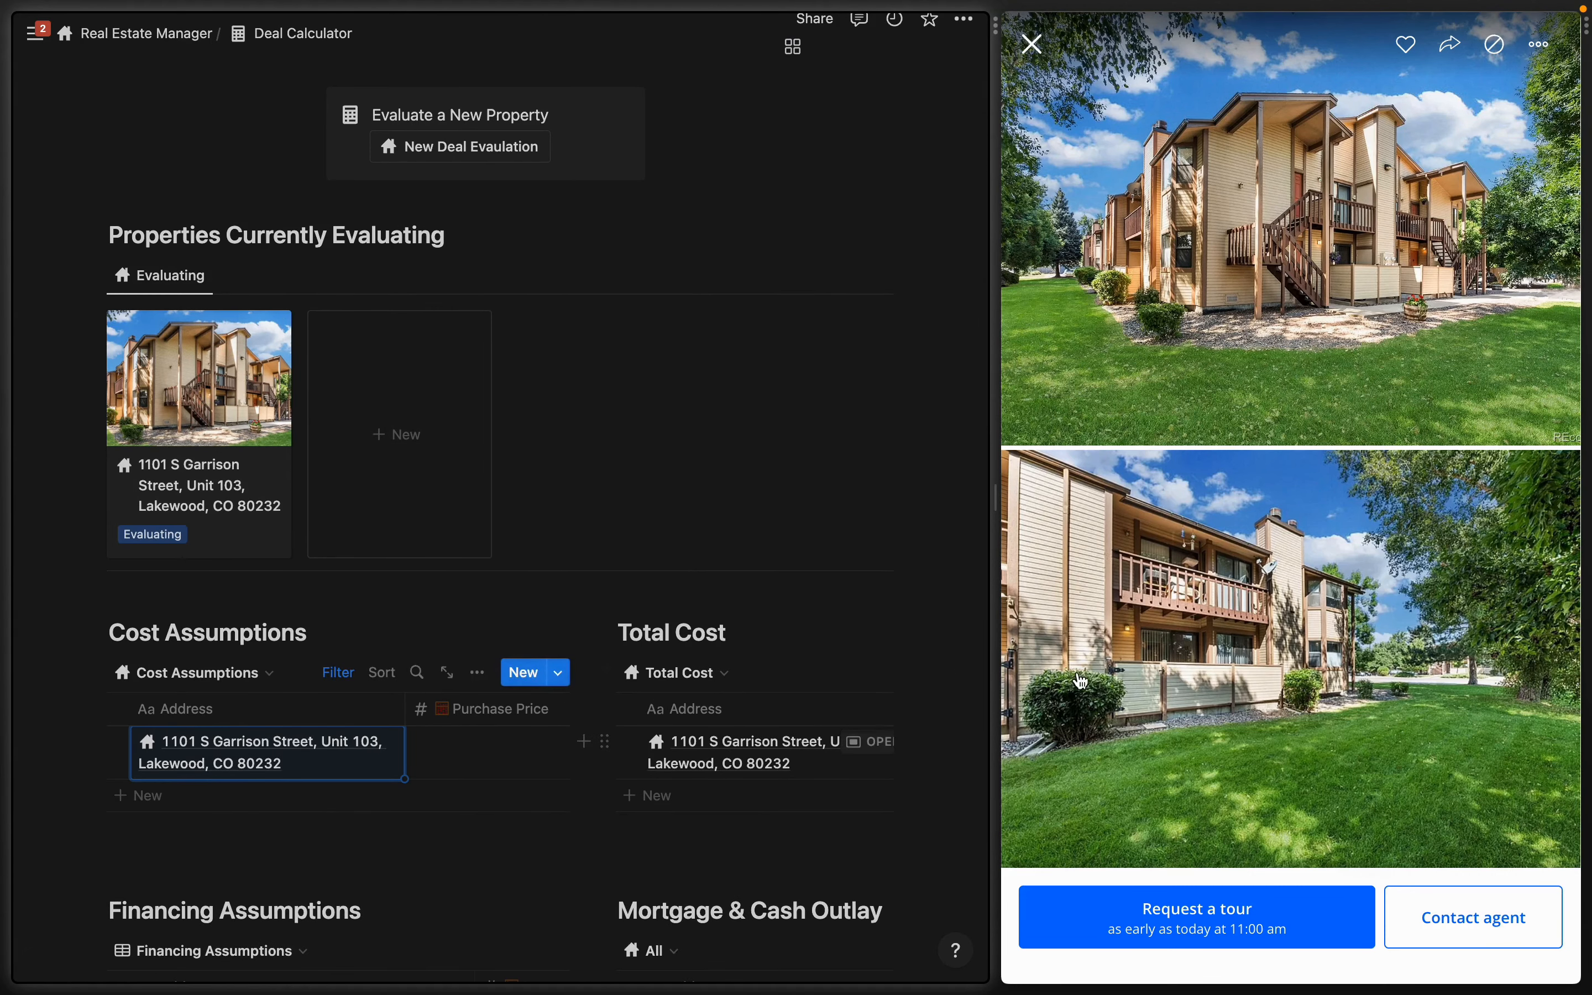
pyautogui.click(1031, 45)
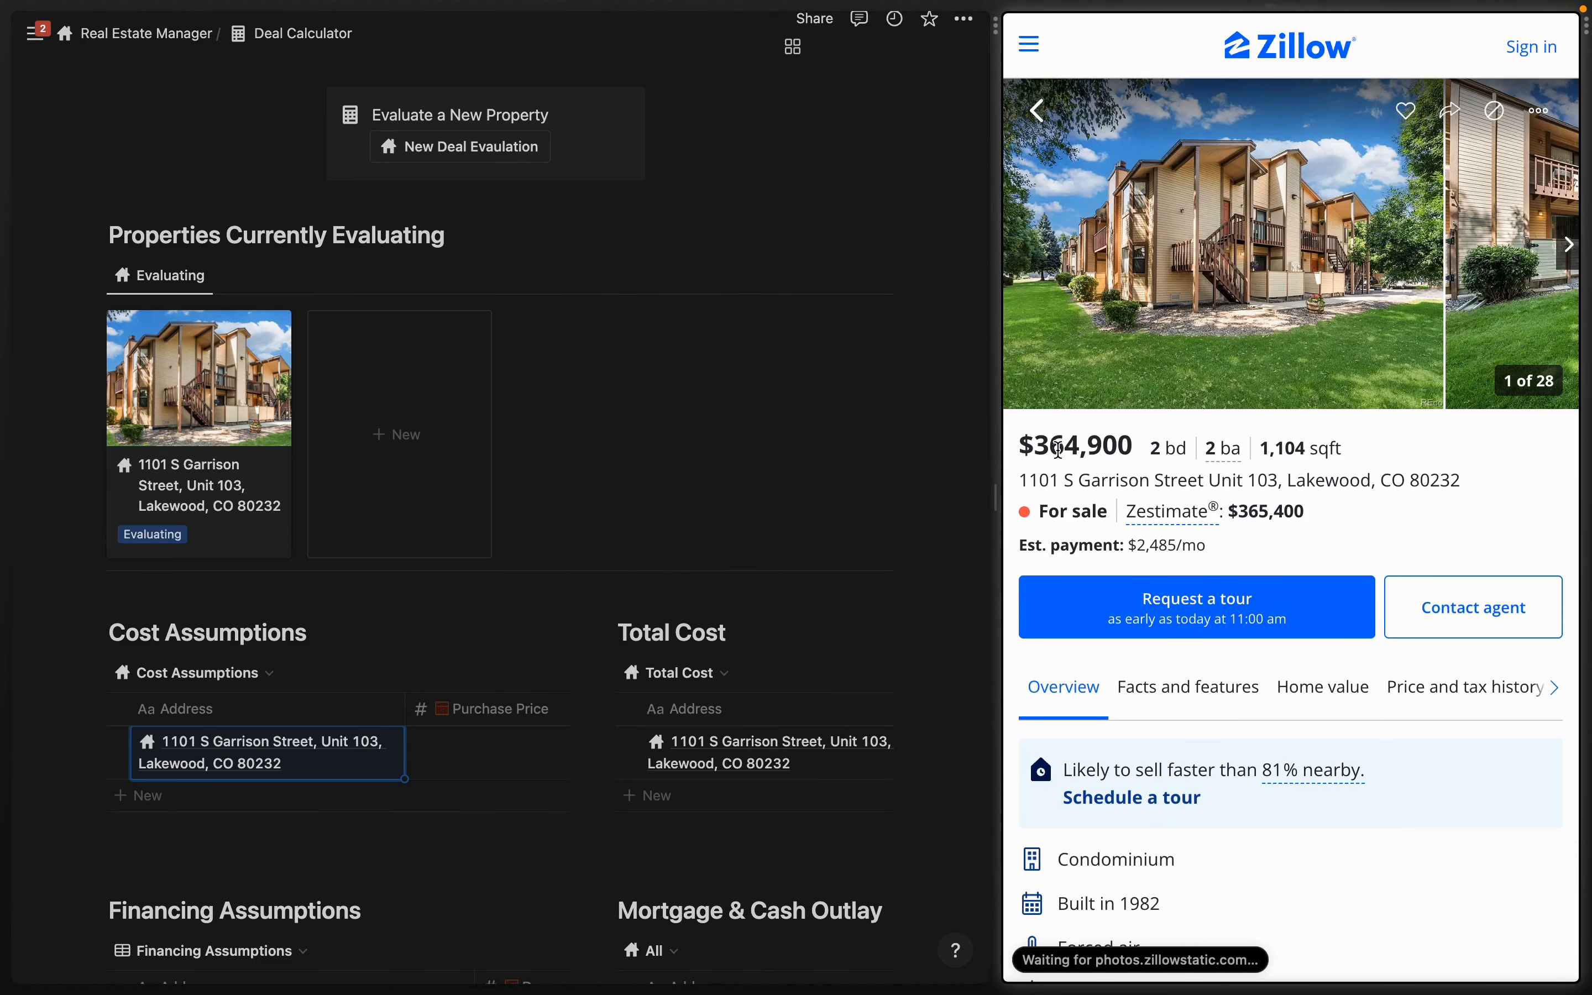
pyautogui.scroll(-2, 500, 677)
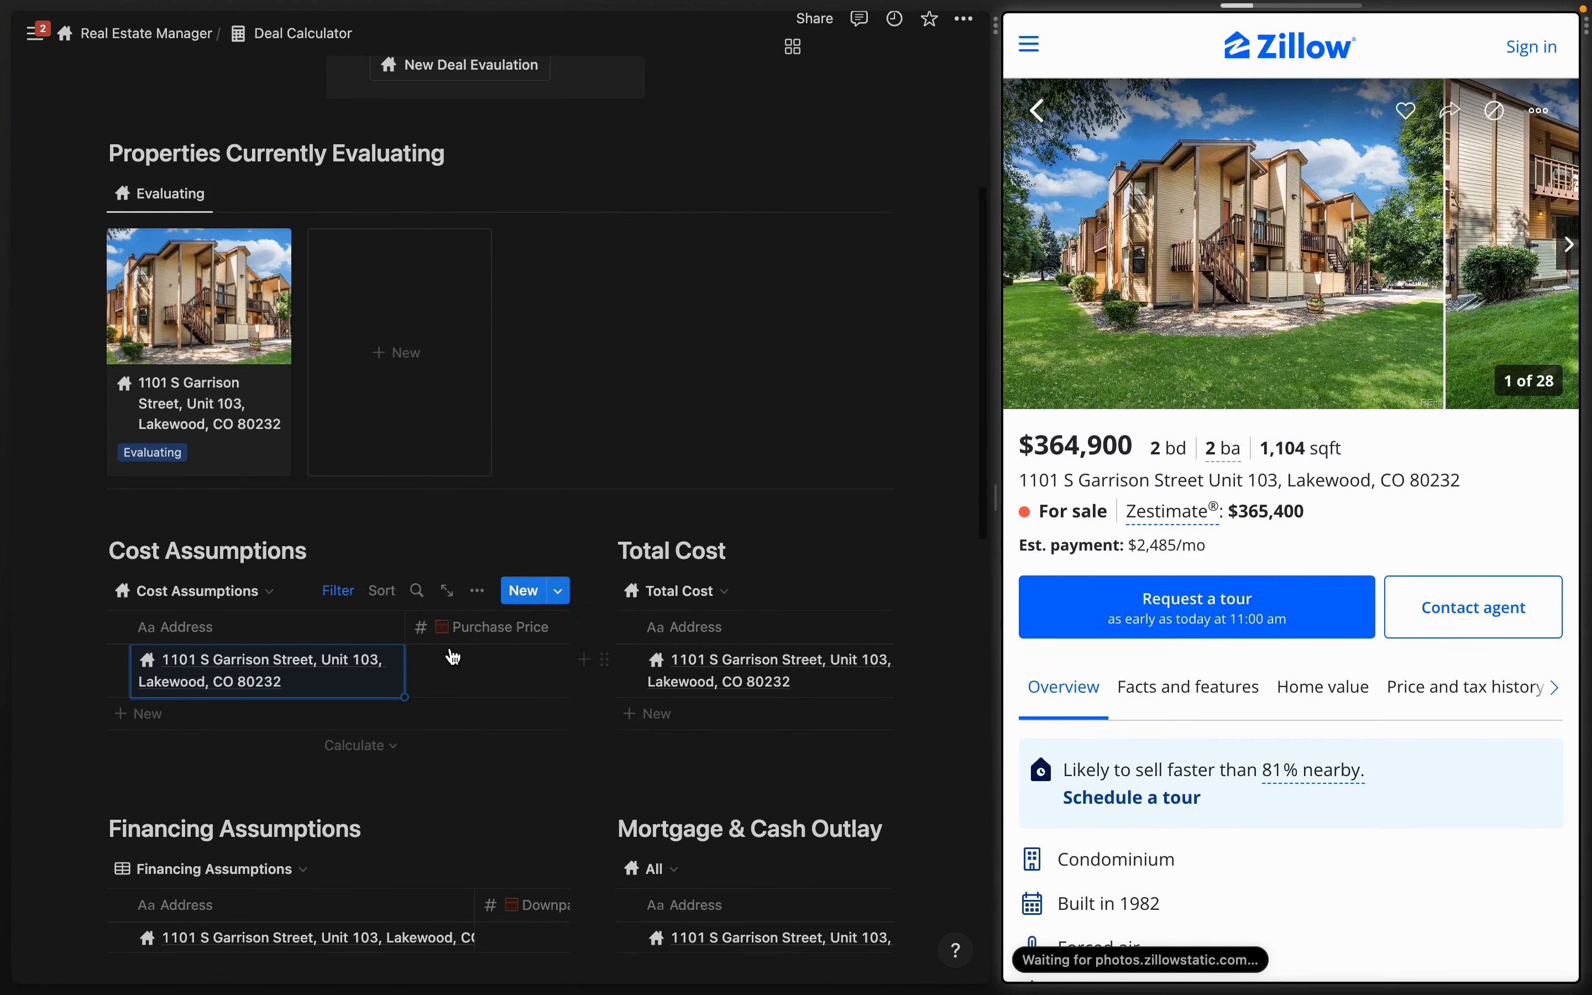
pyautogui.click(485, 666)
pyautogui.write('364900')
pyautogui.press('Tab')
# - Set improvements to $2,000 and closing cost to 5%
pyautogui.click(392, 660)
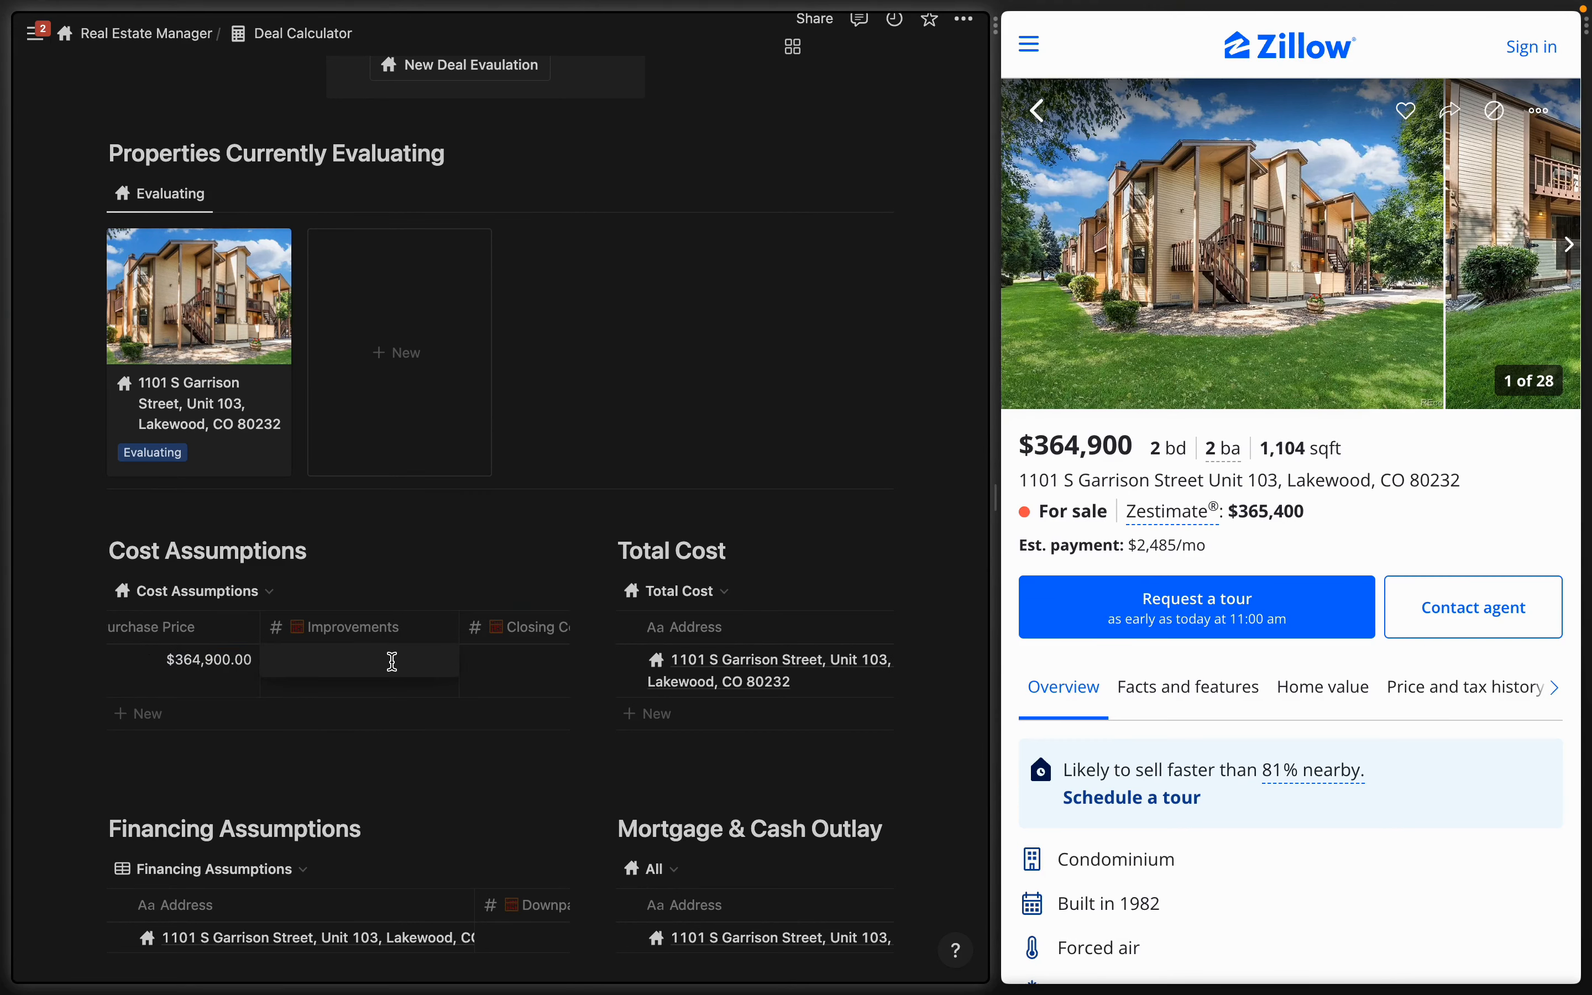
pyautogui.write('2000')
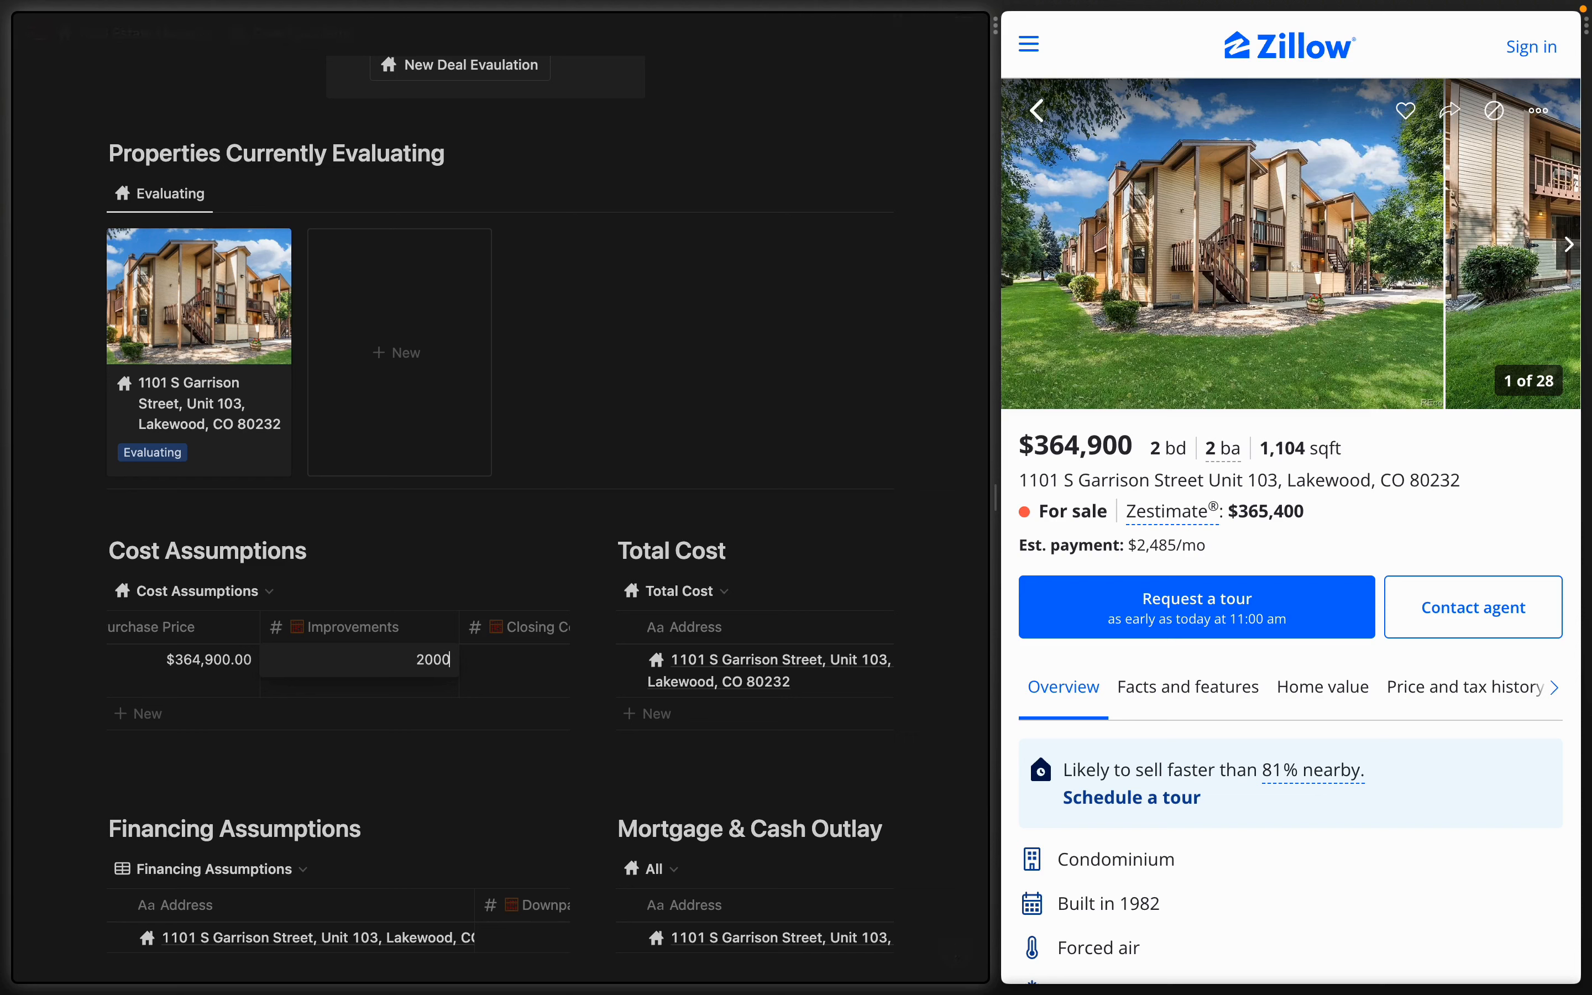
pyautogui.press('Return')
pyautogui.hscroll(5, 312, 668)
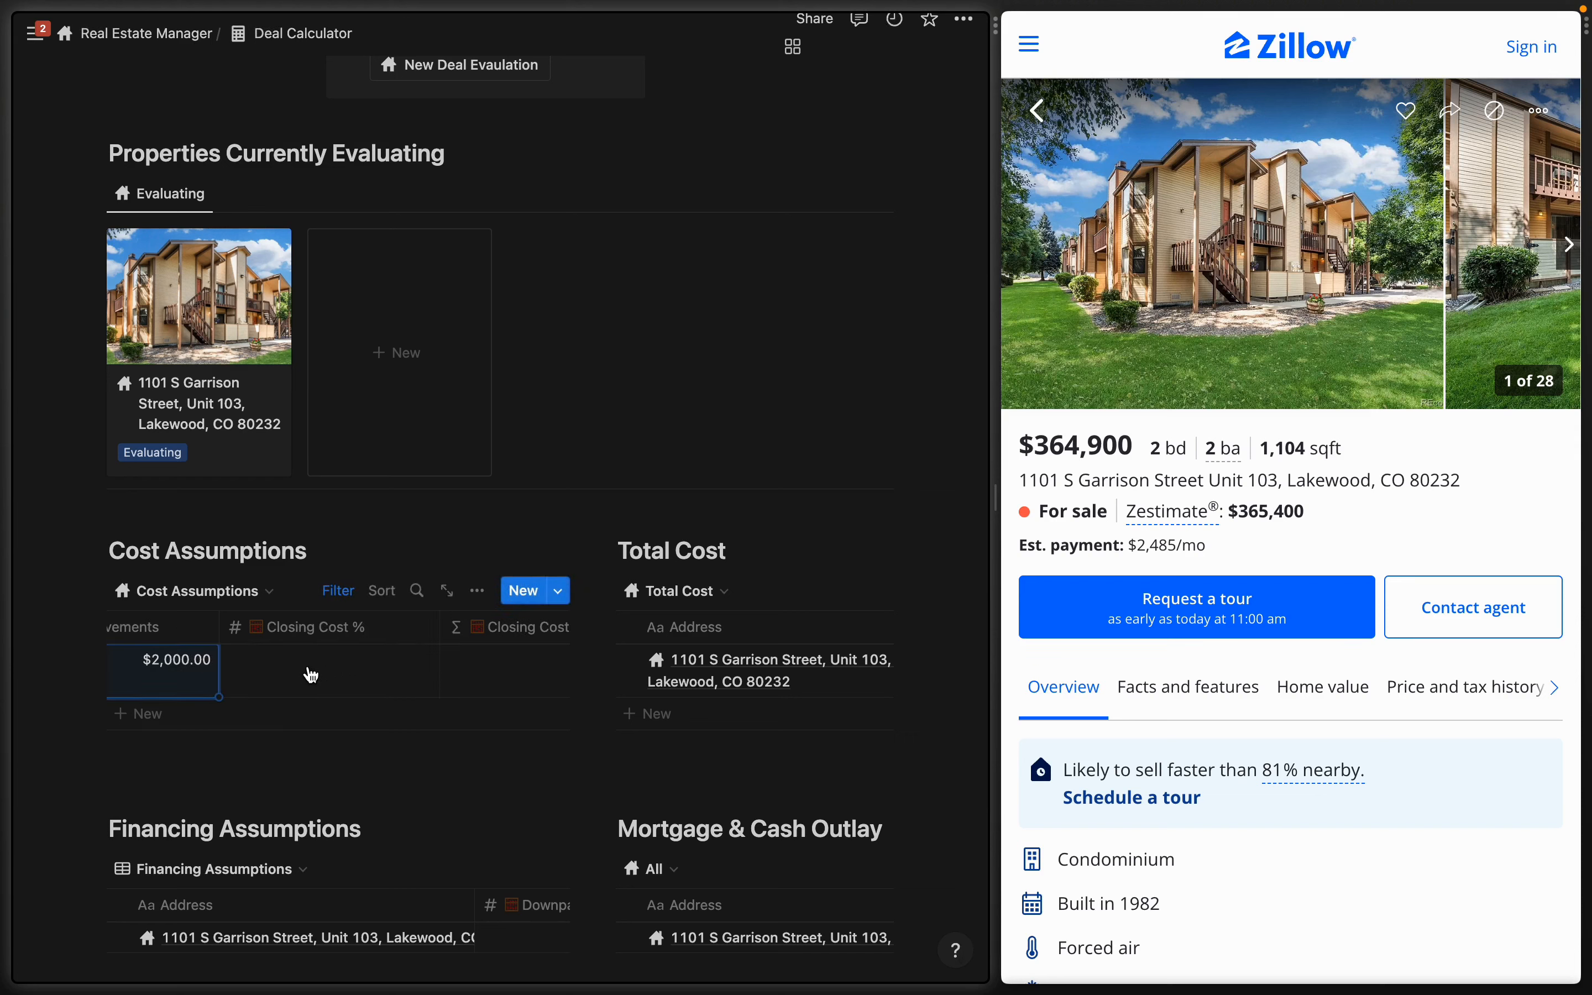
pyautogui.click(313, 671)
pyautogui.write('5')
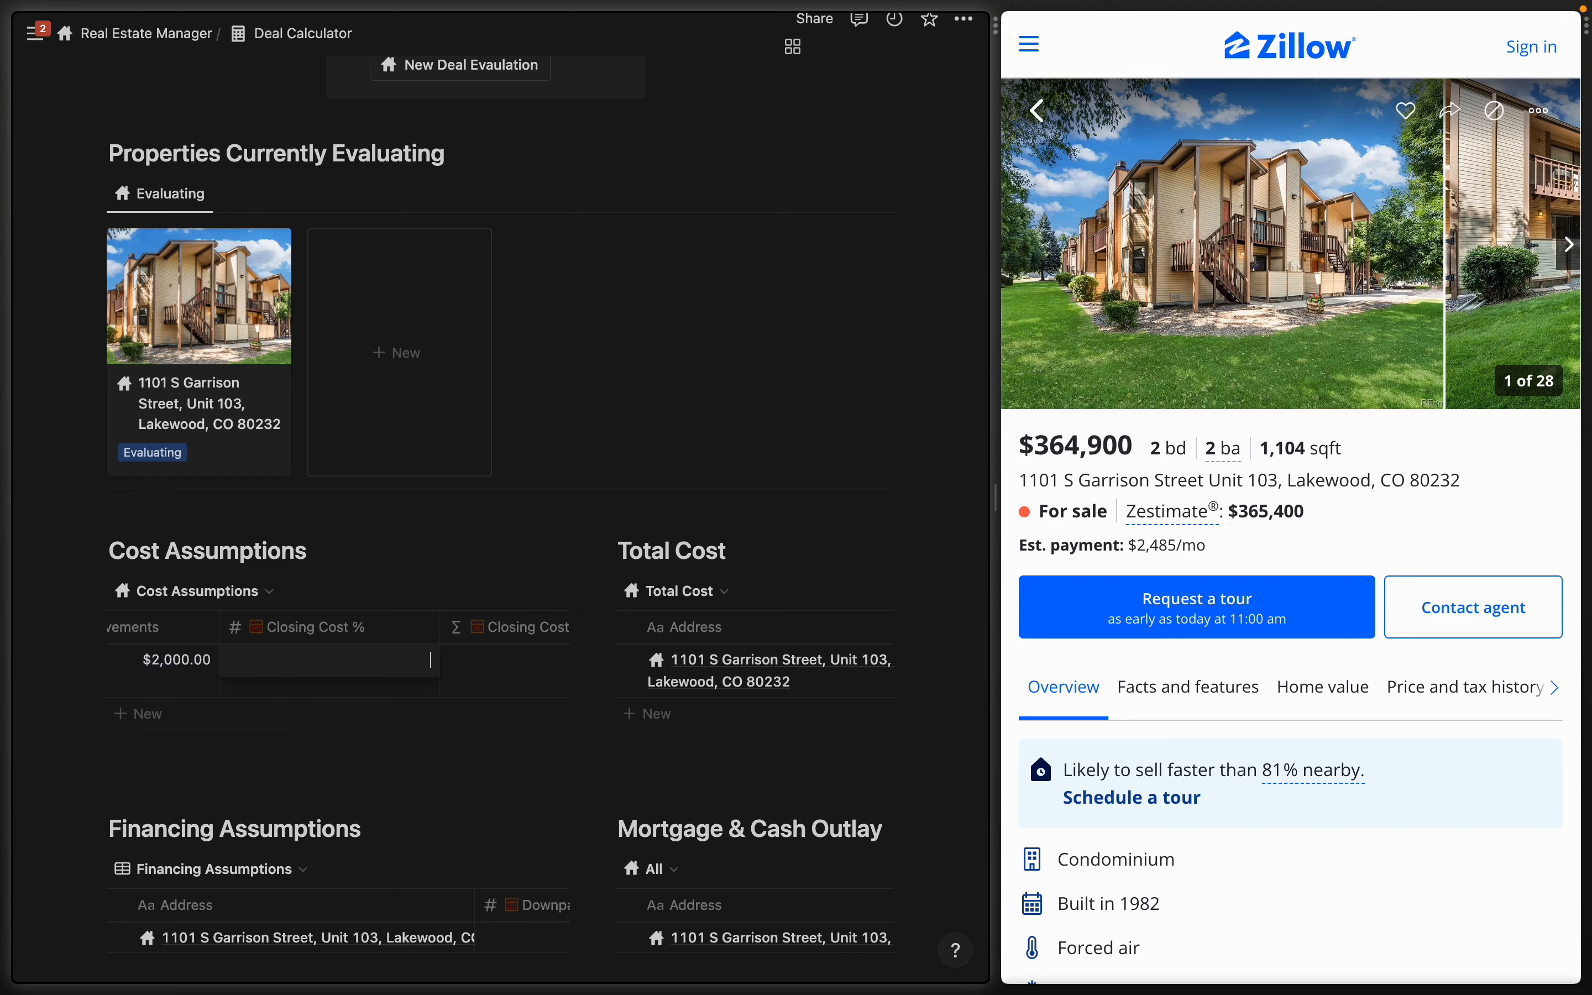
pyautogui.press('Return')
# - Widen the Notion workspace beside the Zillow listing
pyautogui.hscroll(3, 500, 711)
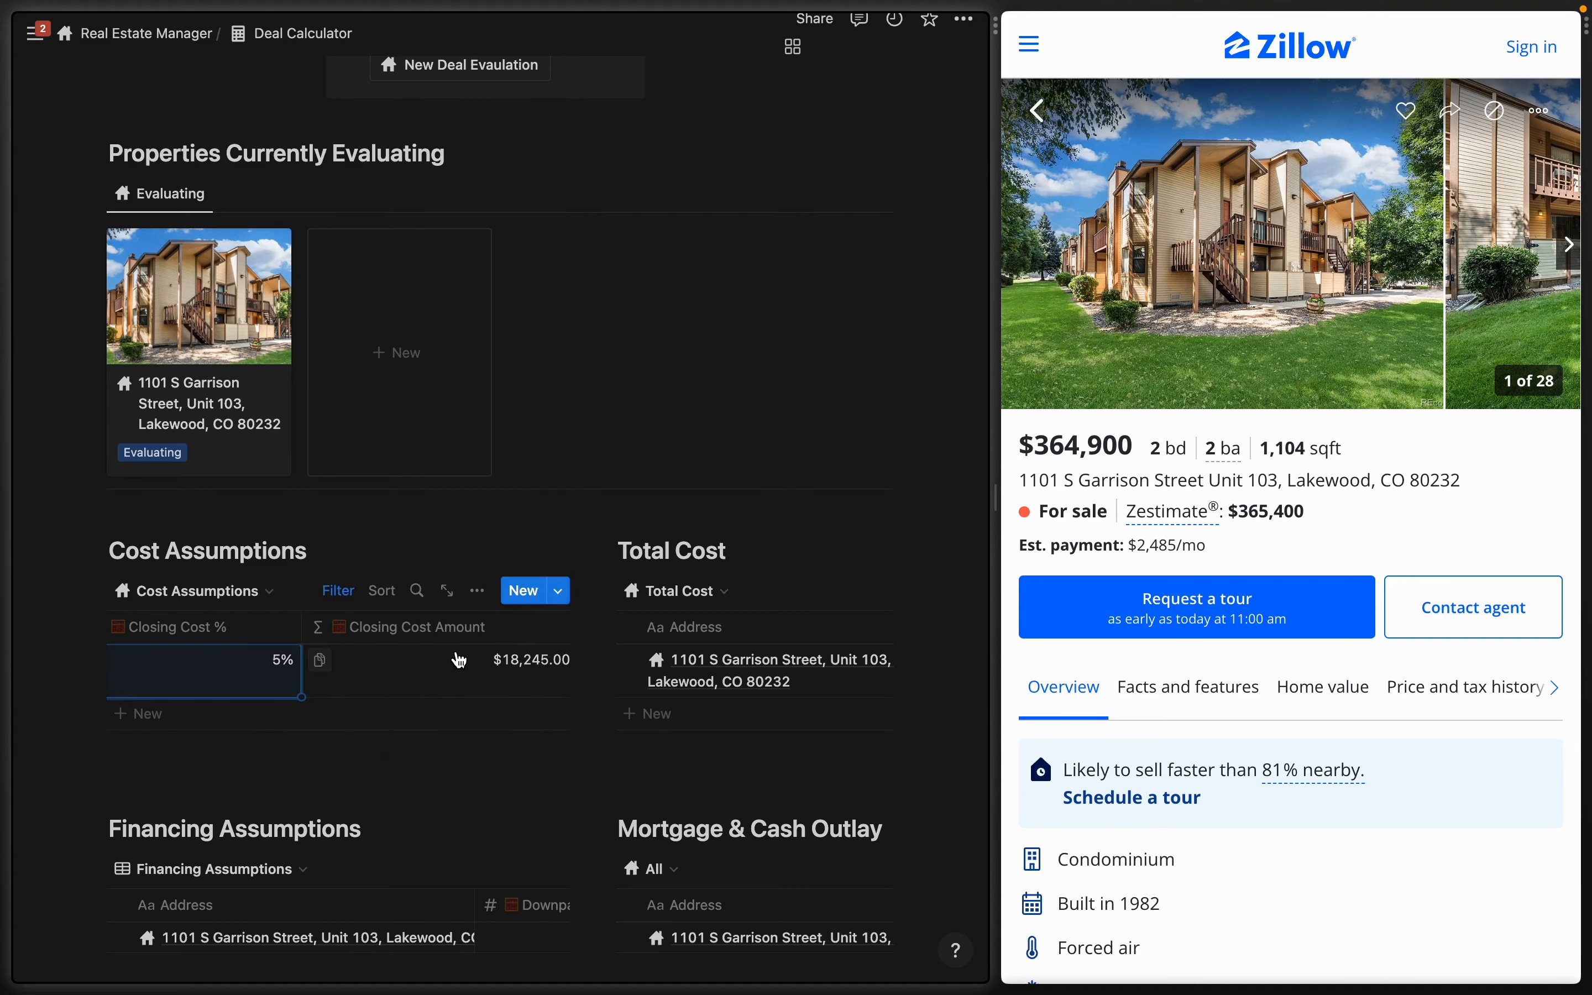
pyautogui.hscroll(2, 463, 666)
pyautogui.hscroll(3, 817, 690)
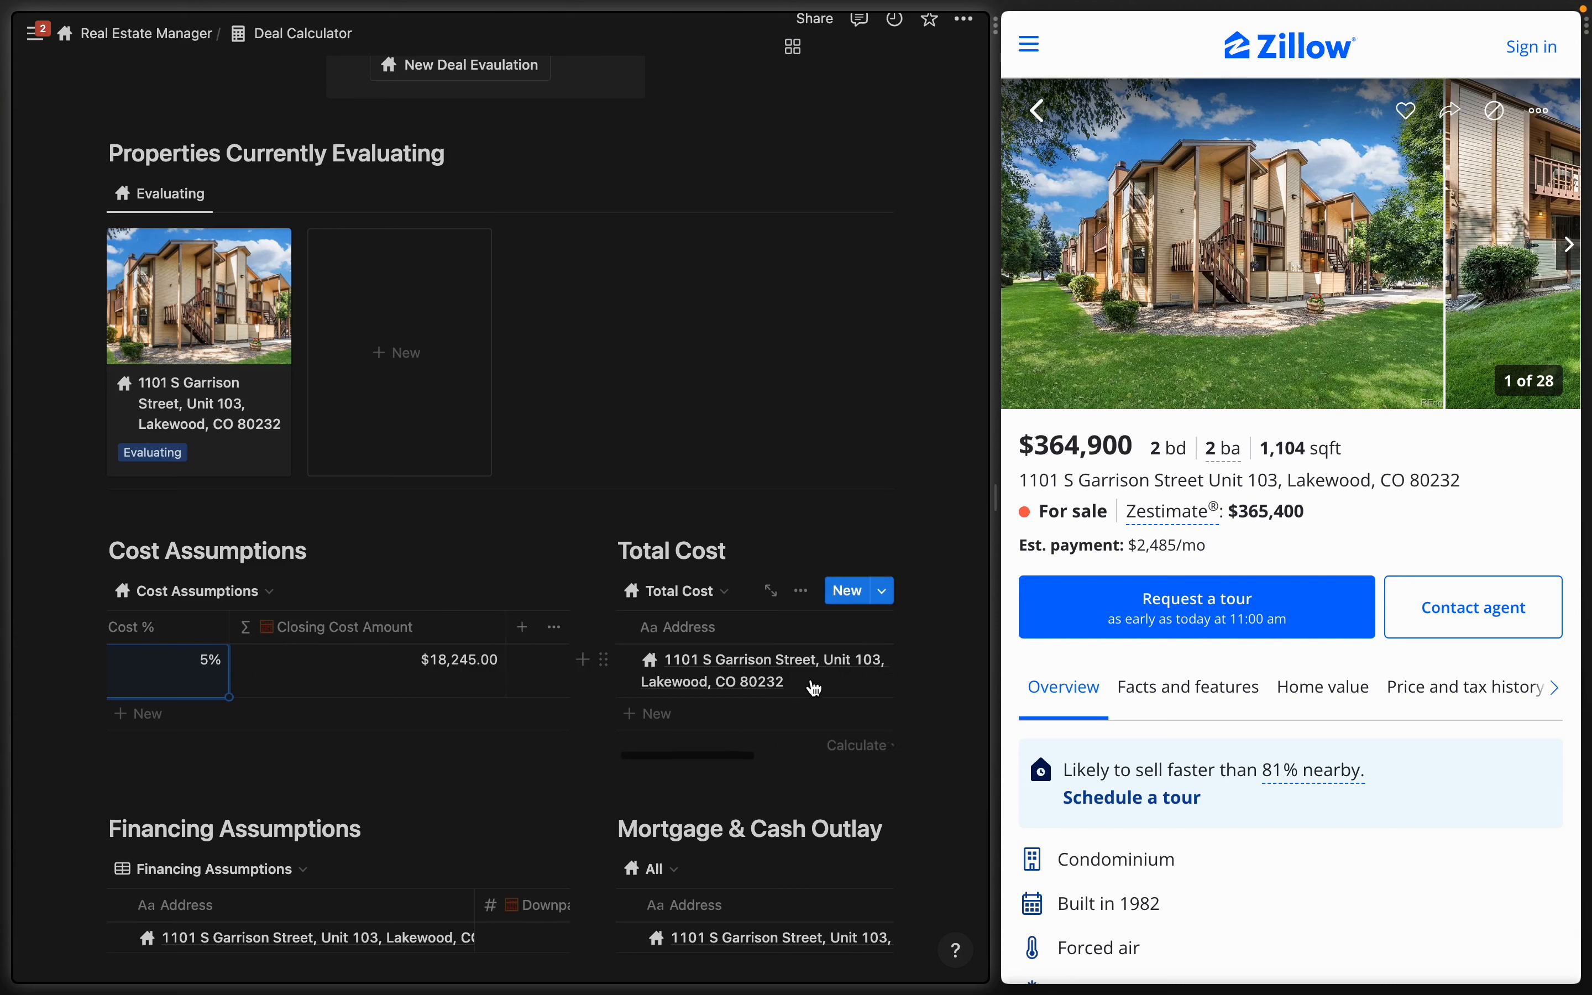
pyautogui.moveTo(995, 454); pyautogui.dragTo(1332, 467)
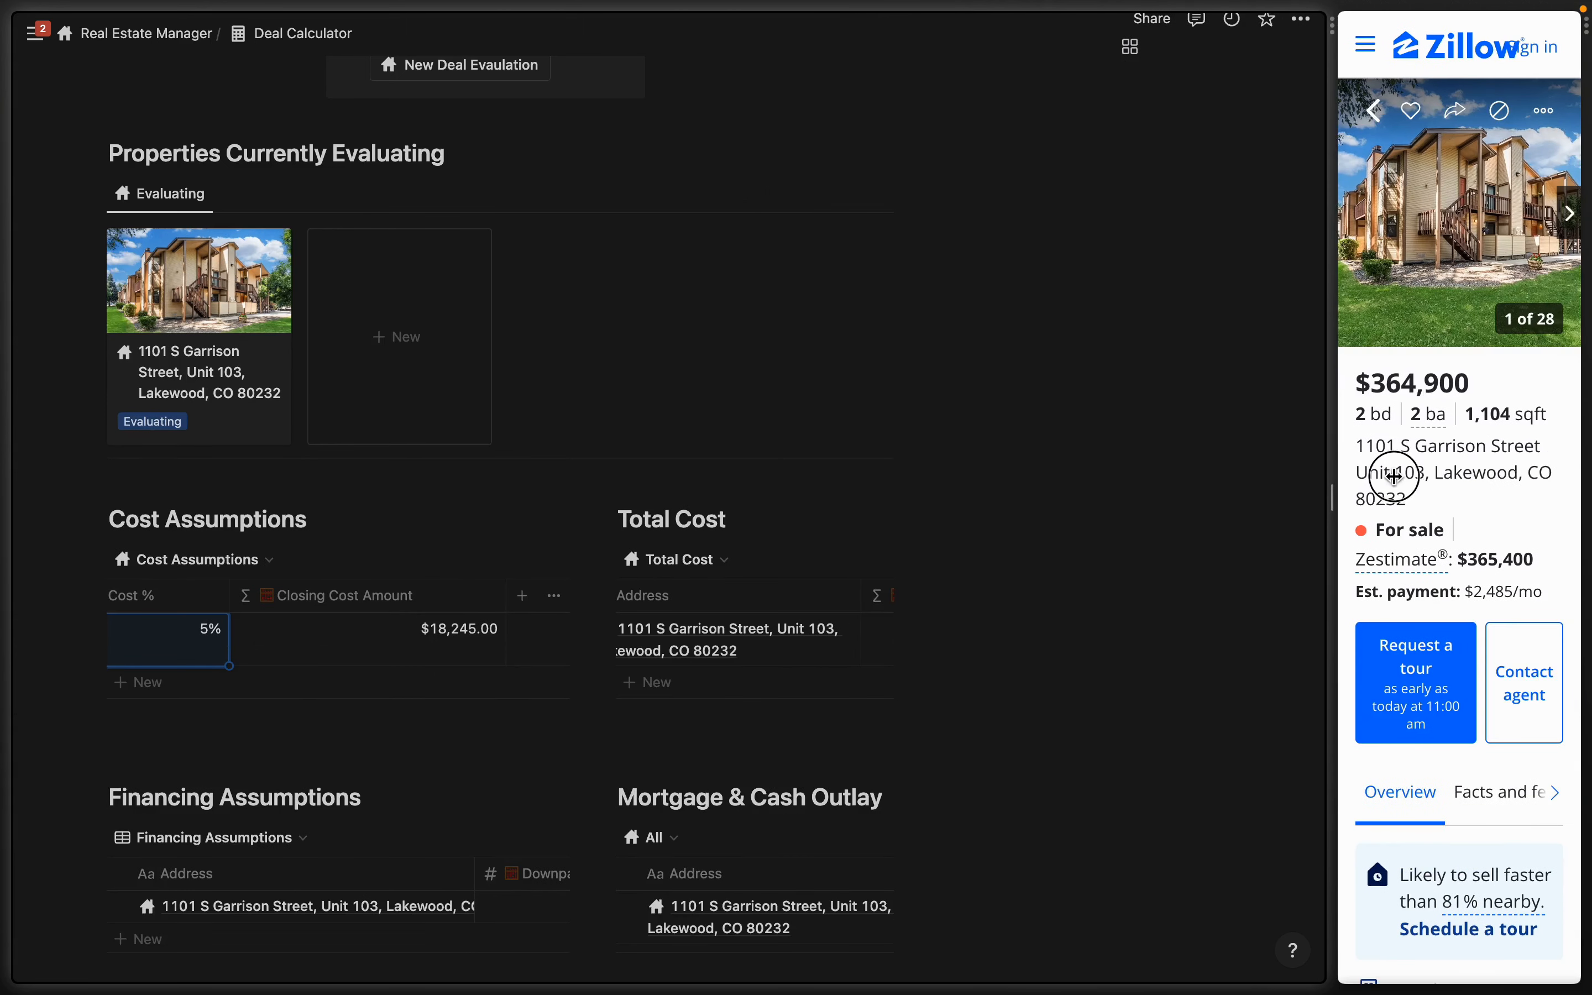
# - Set the condo's down payment to 20%
pyautogui.hscroll(1, 1143, 658)
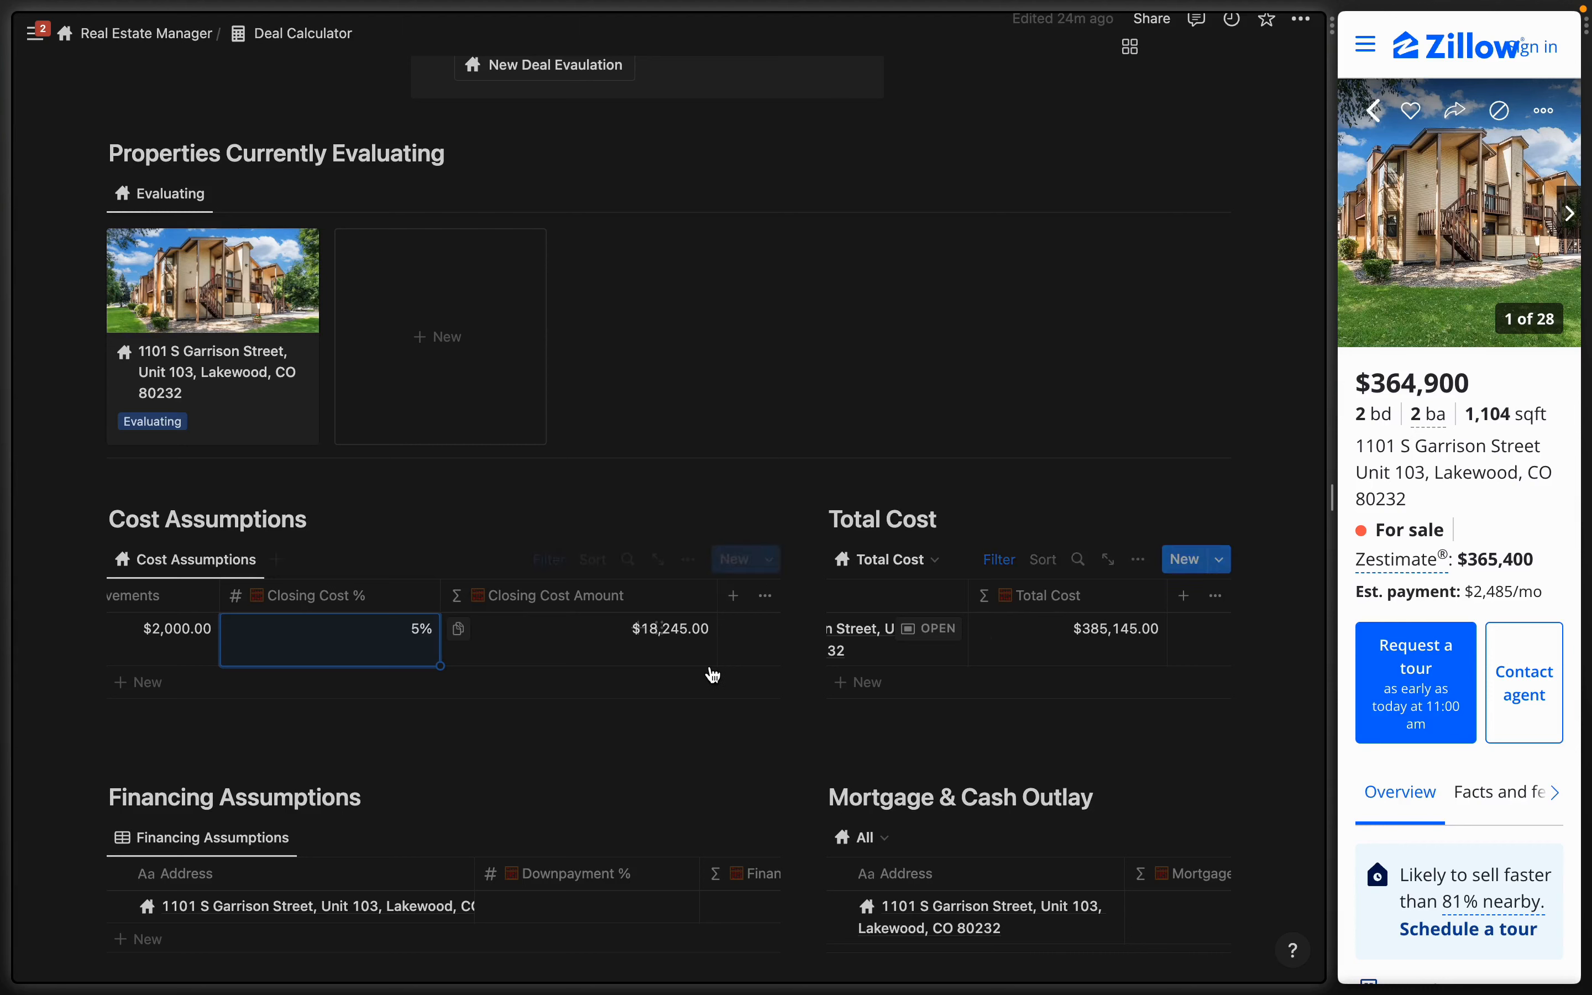
pyautogui.scroll(-3, 582, 768)
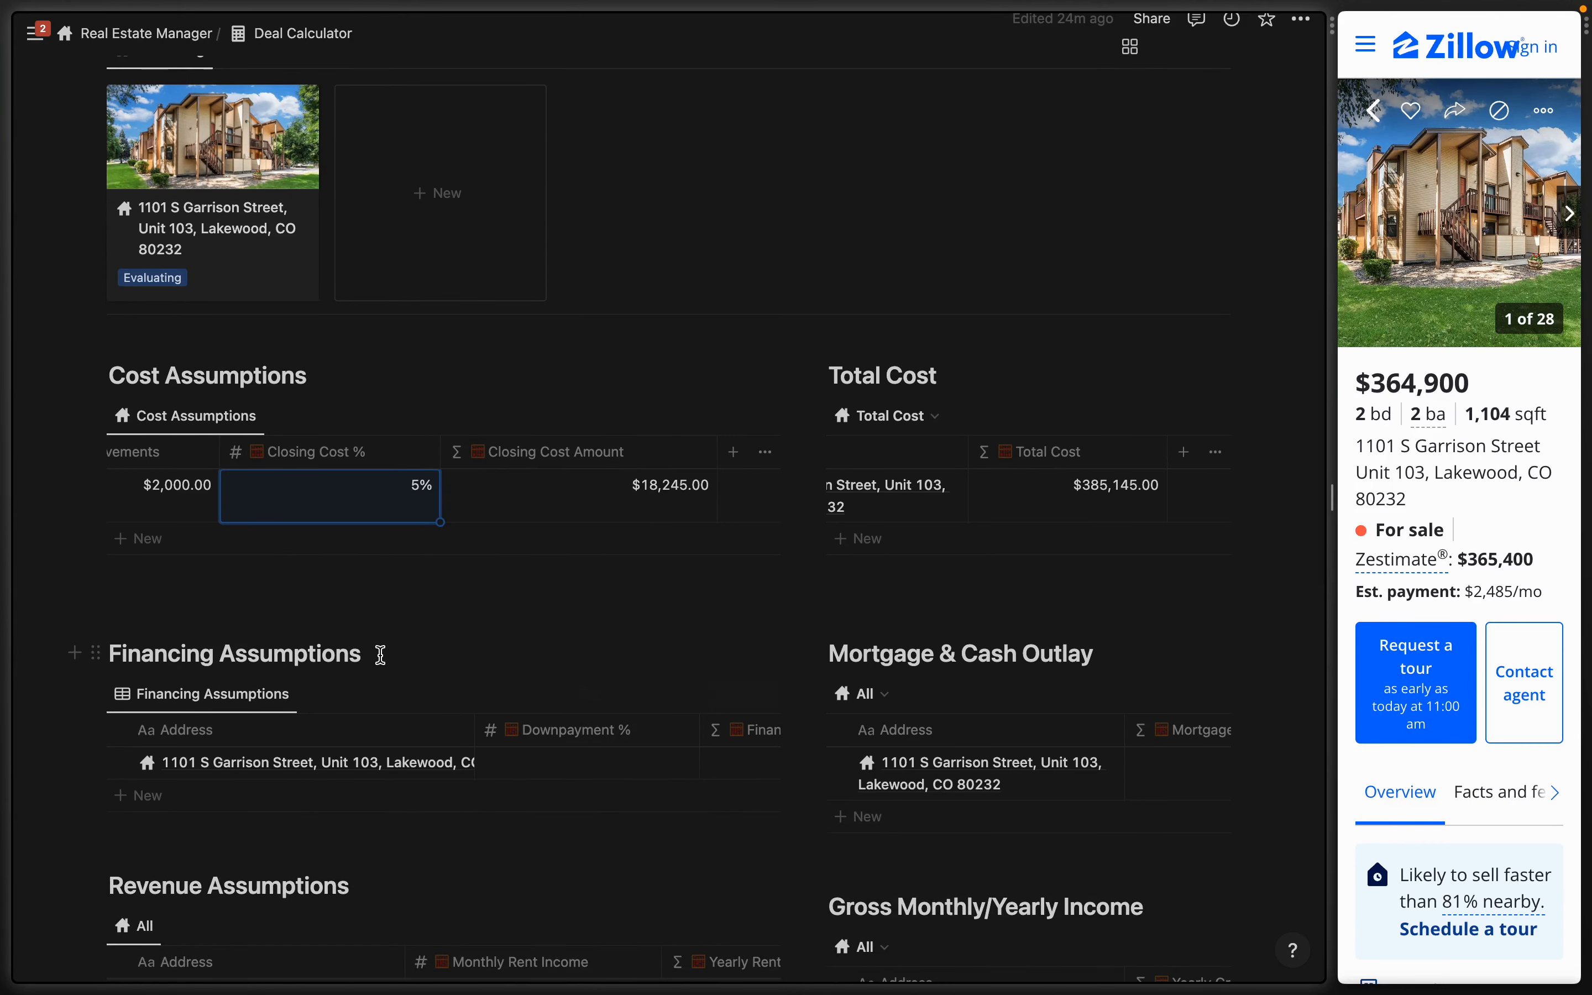
pyautogui.scroll(-1, 380, 655)
pyautogui.click(563, 722)
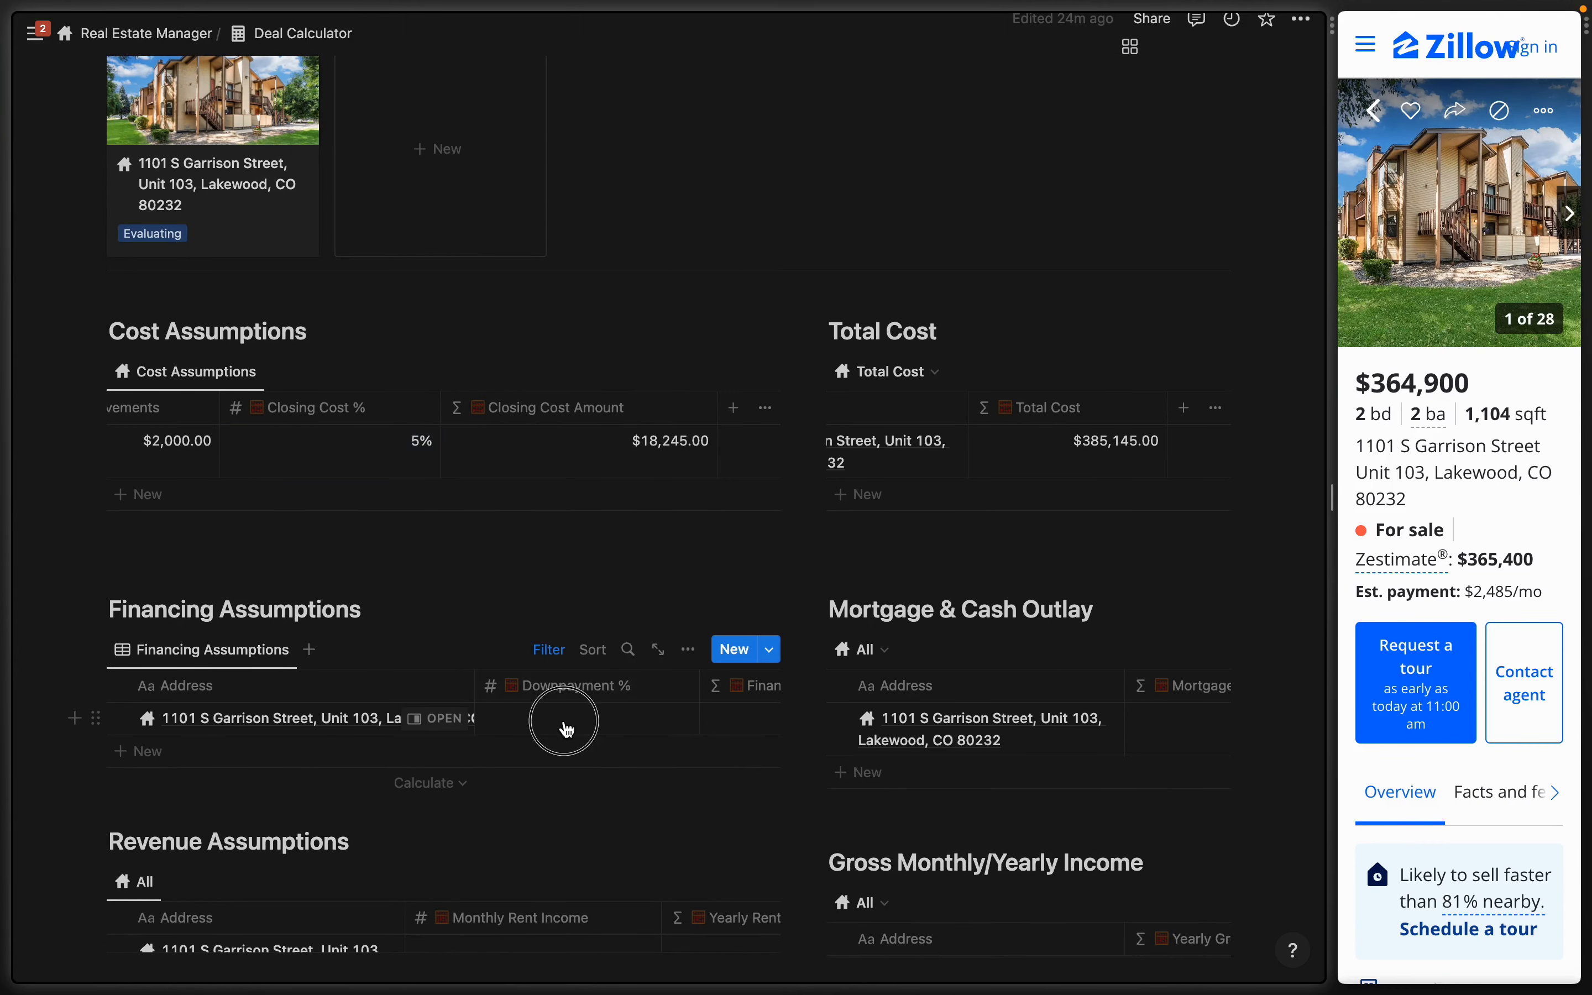
pyautogui.write('20')
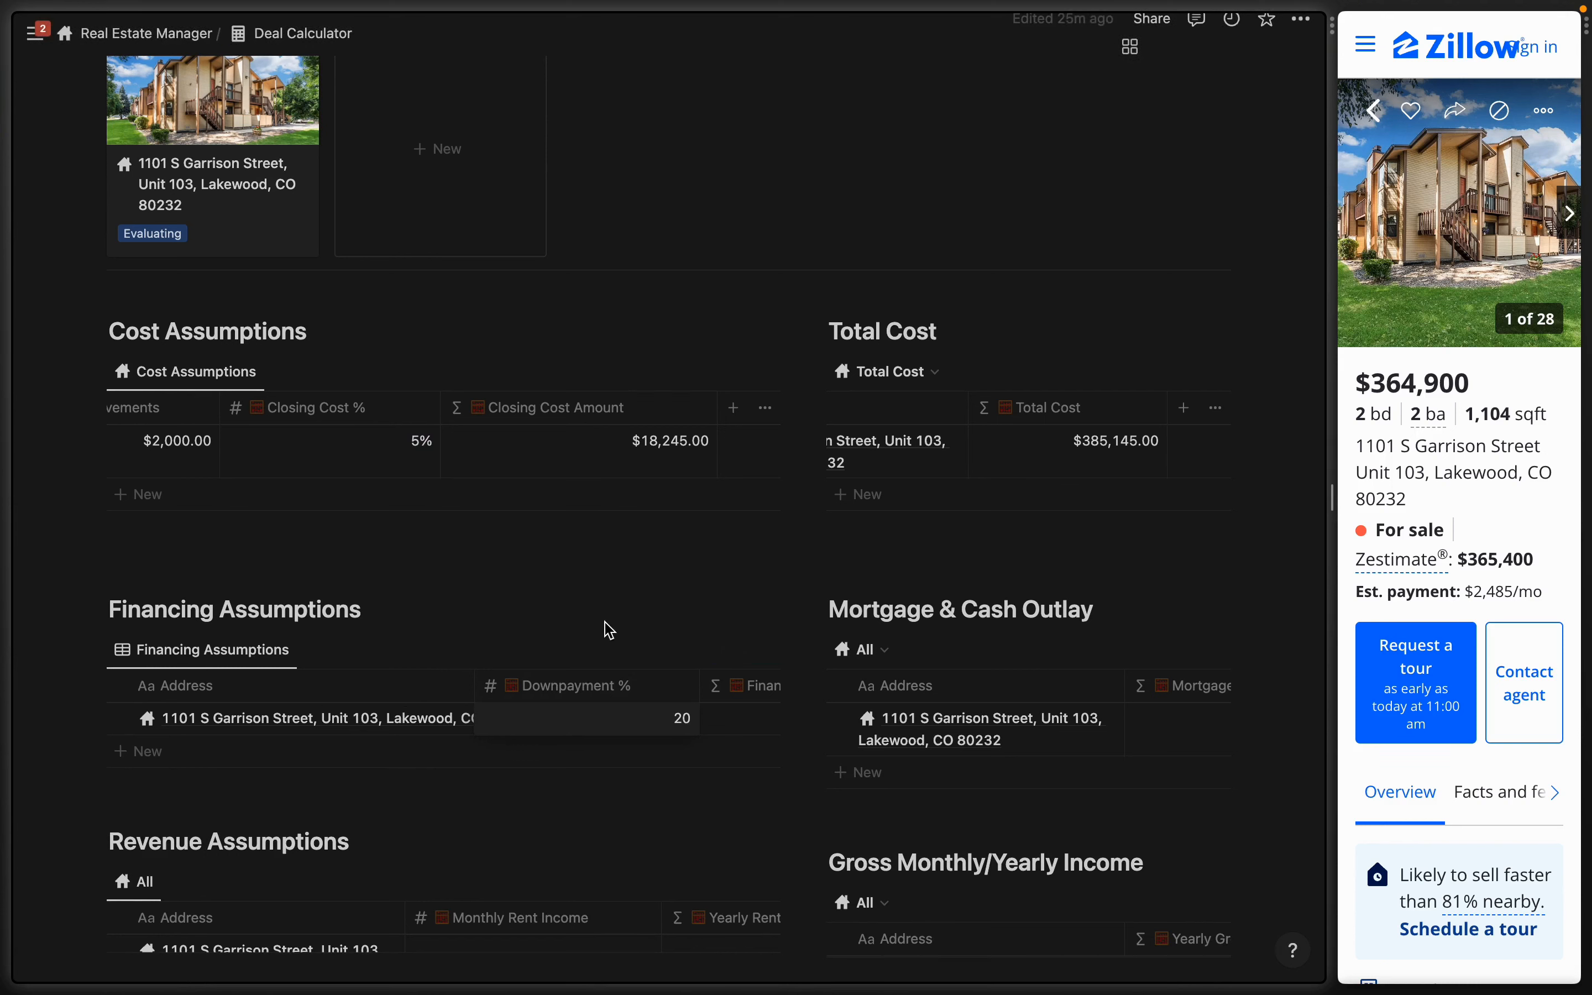
pyautogui.press('Return')
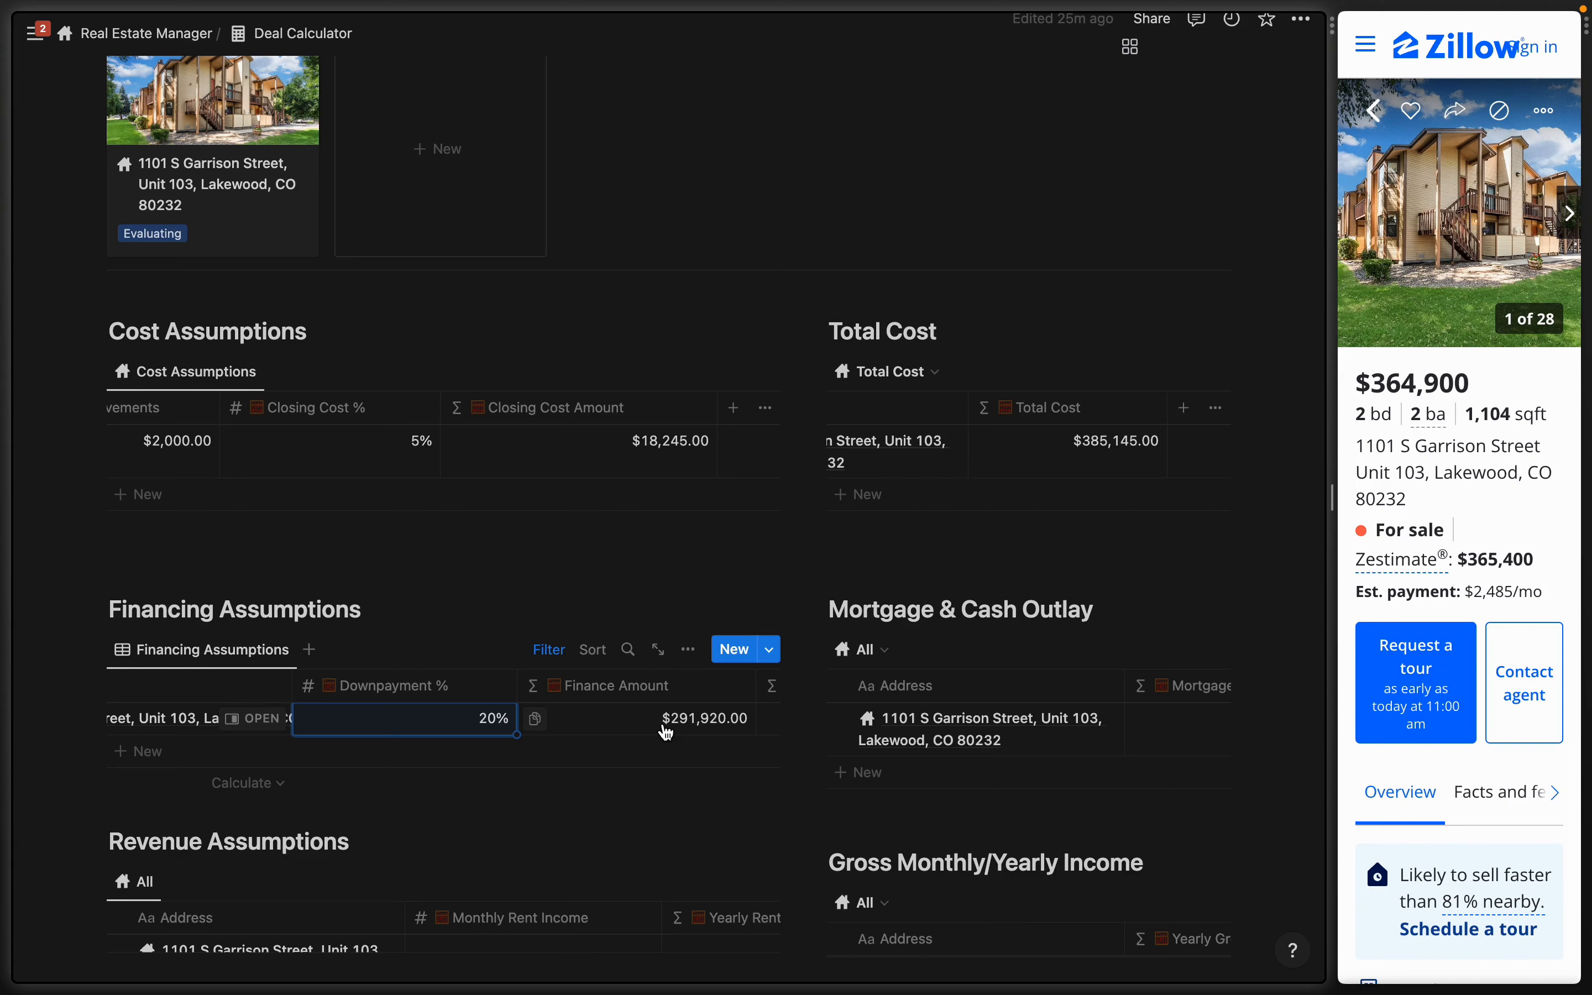
# - Set the mortgage interest rate to 7%
pyautogui.hscroll(3, 664, 729)
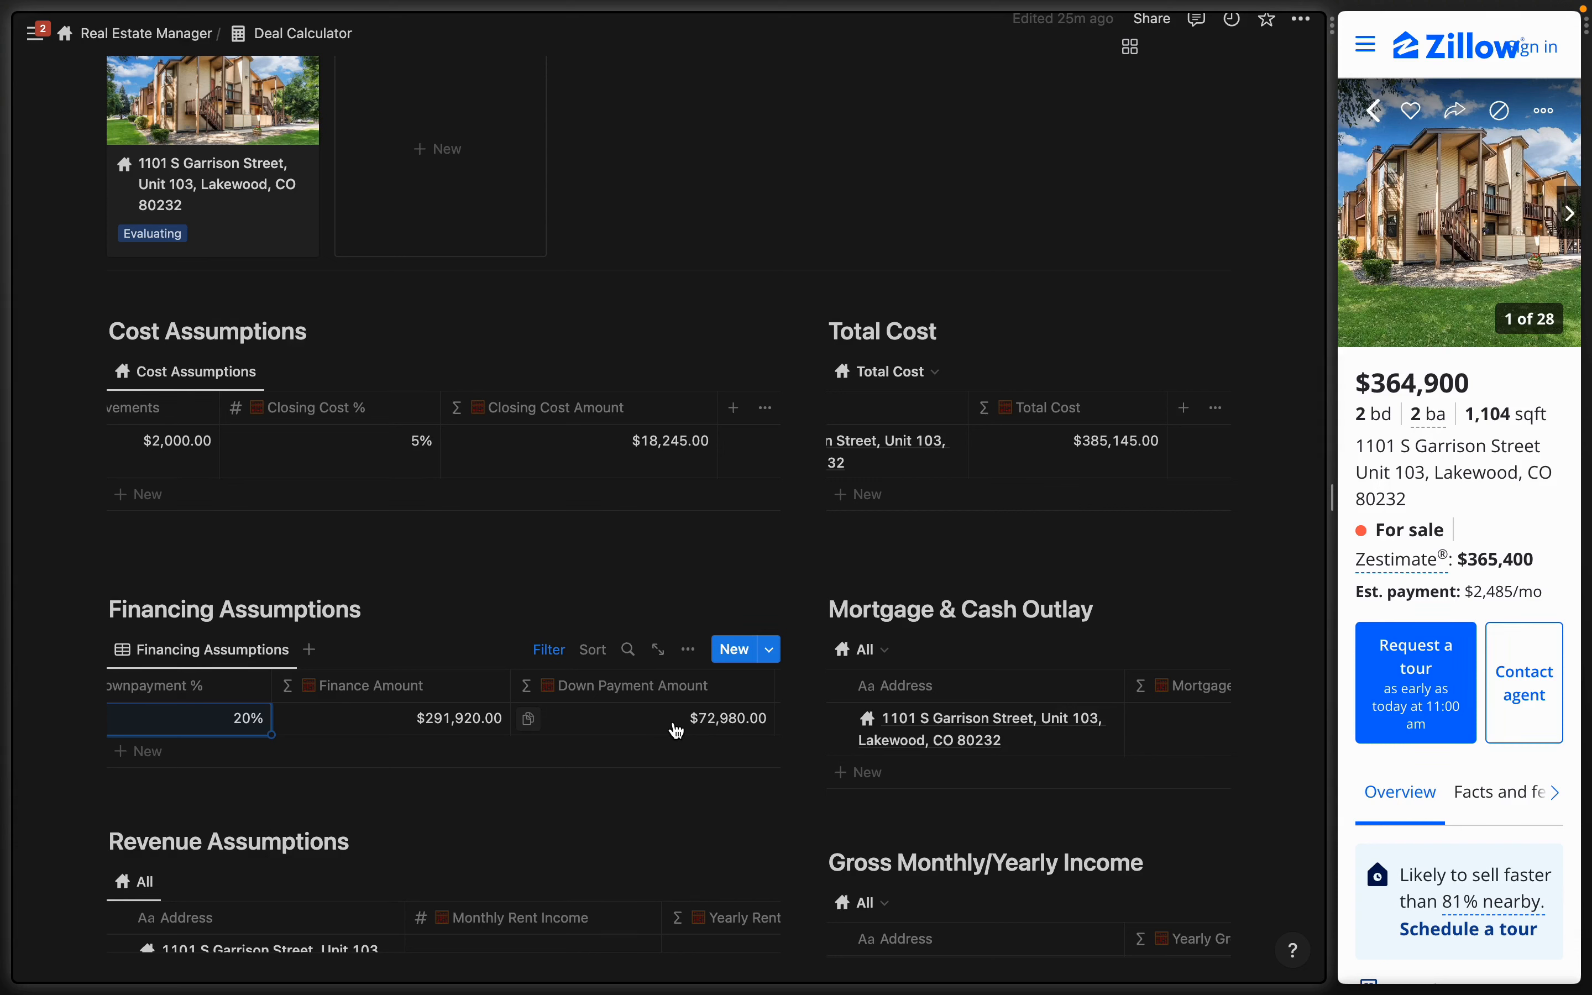
pyautogui.hscroll(4, 676, 729)
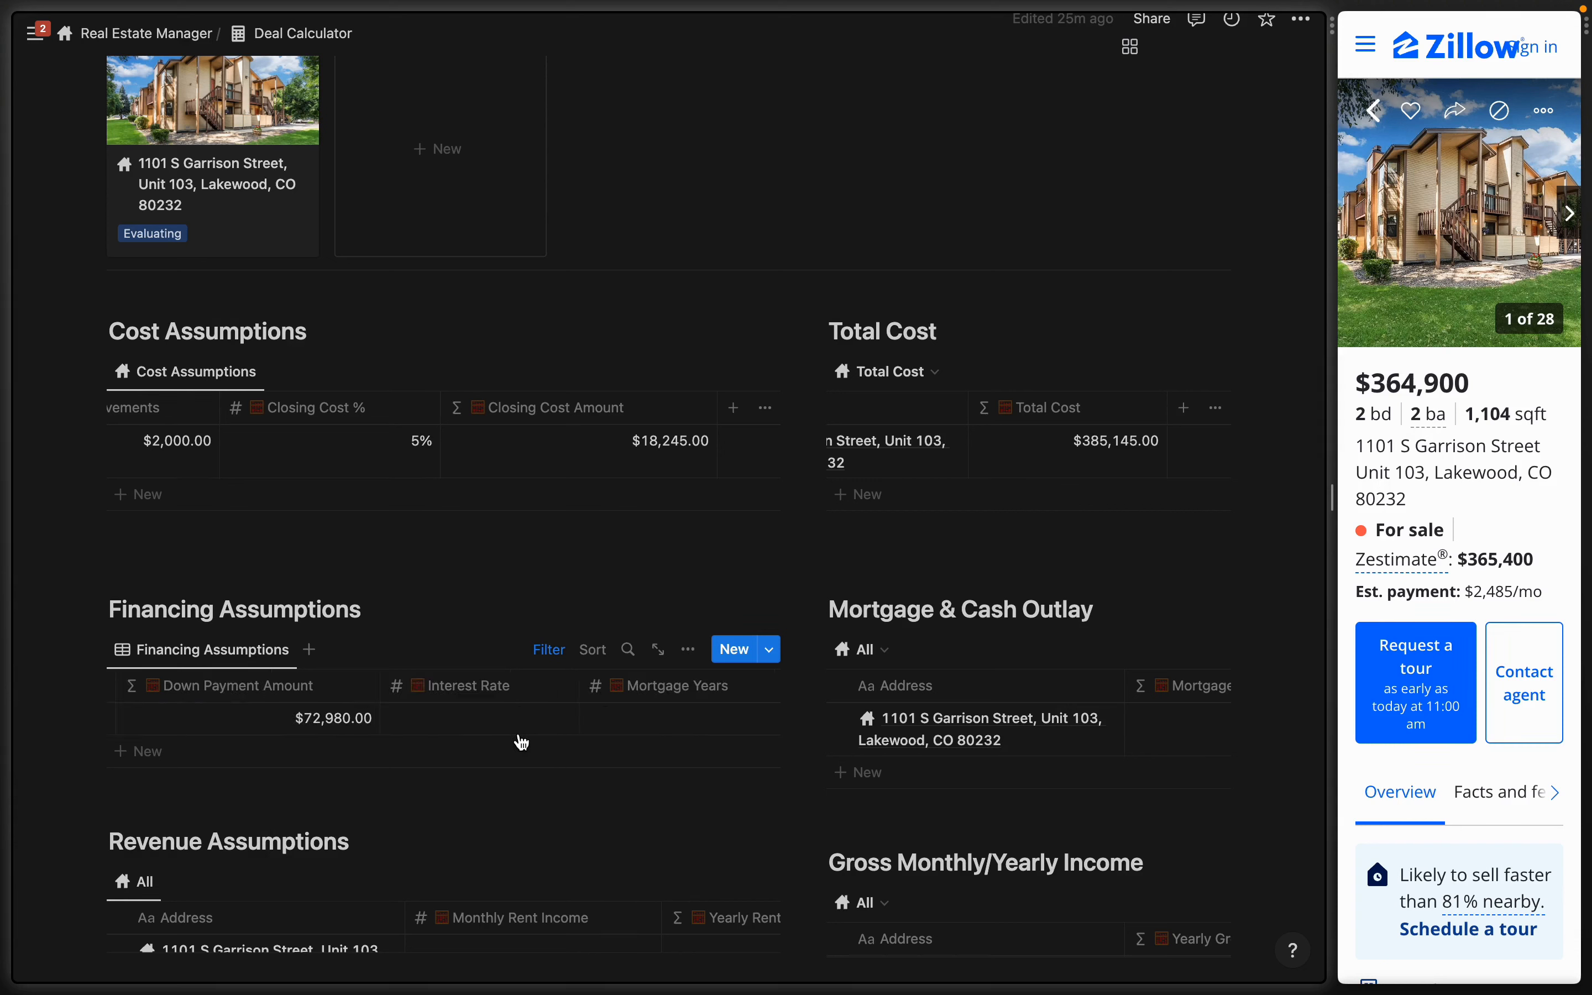
pyautogui.click(477, 726)
pyautogui.write('7')
pyautogui.press('Return')
# - Set a 30-year mortgage term, giving a $1,942.15 monthly mortgage payment
pyautogui.hscroll(3, 699, 729)
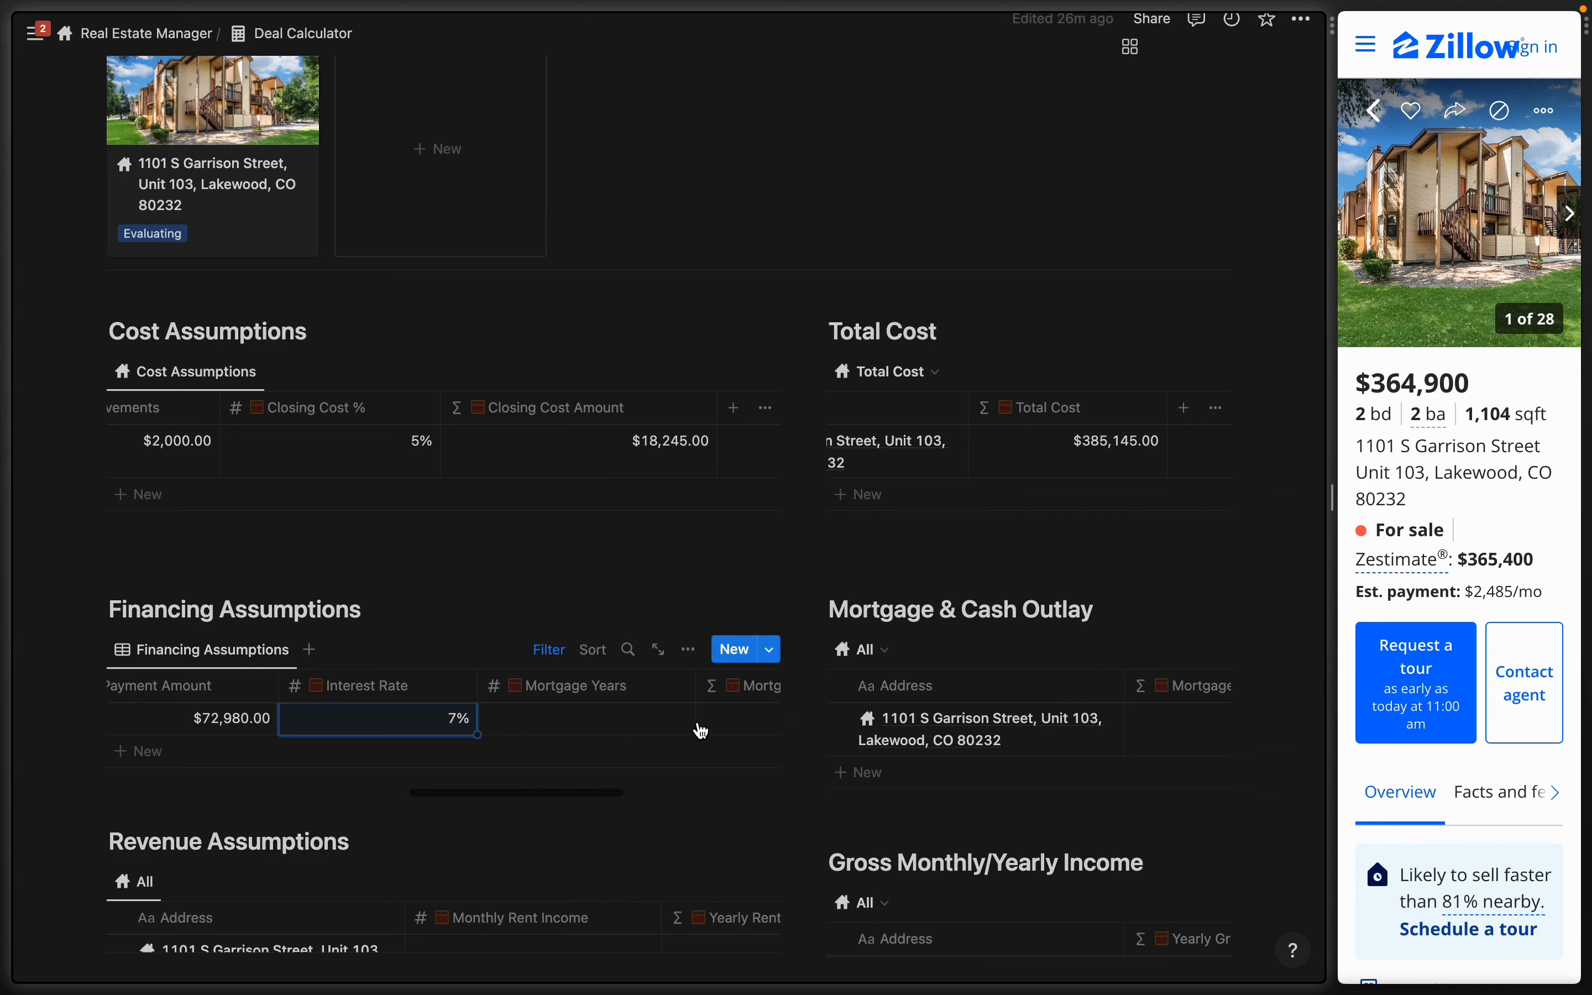
pyautogui.click(609, 722)
pyautogui.write('30')
pyautogui.press('Return')
pyautogui.hscroll(3, 682, 709)
pyautogui.hscroll(2, 681, 708)
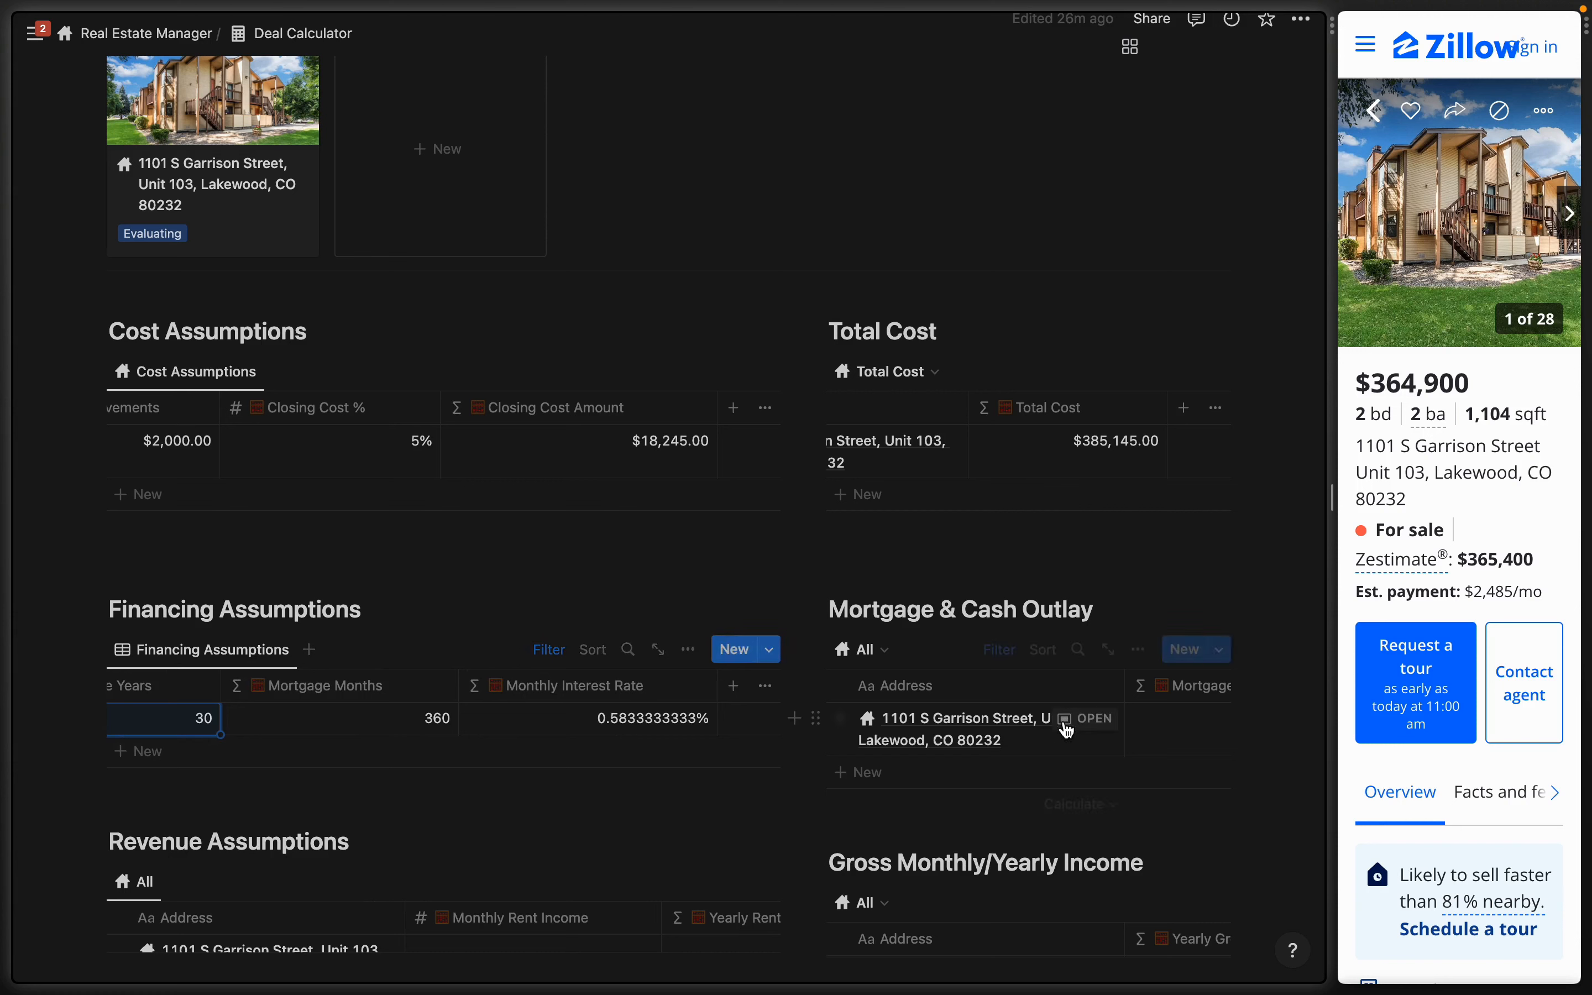
pyautogui.hscroll(1, 1126, 742)
pyautogui.hscroll(5, 1127, 742)
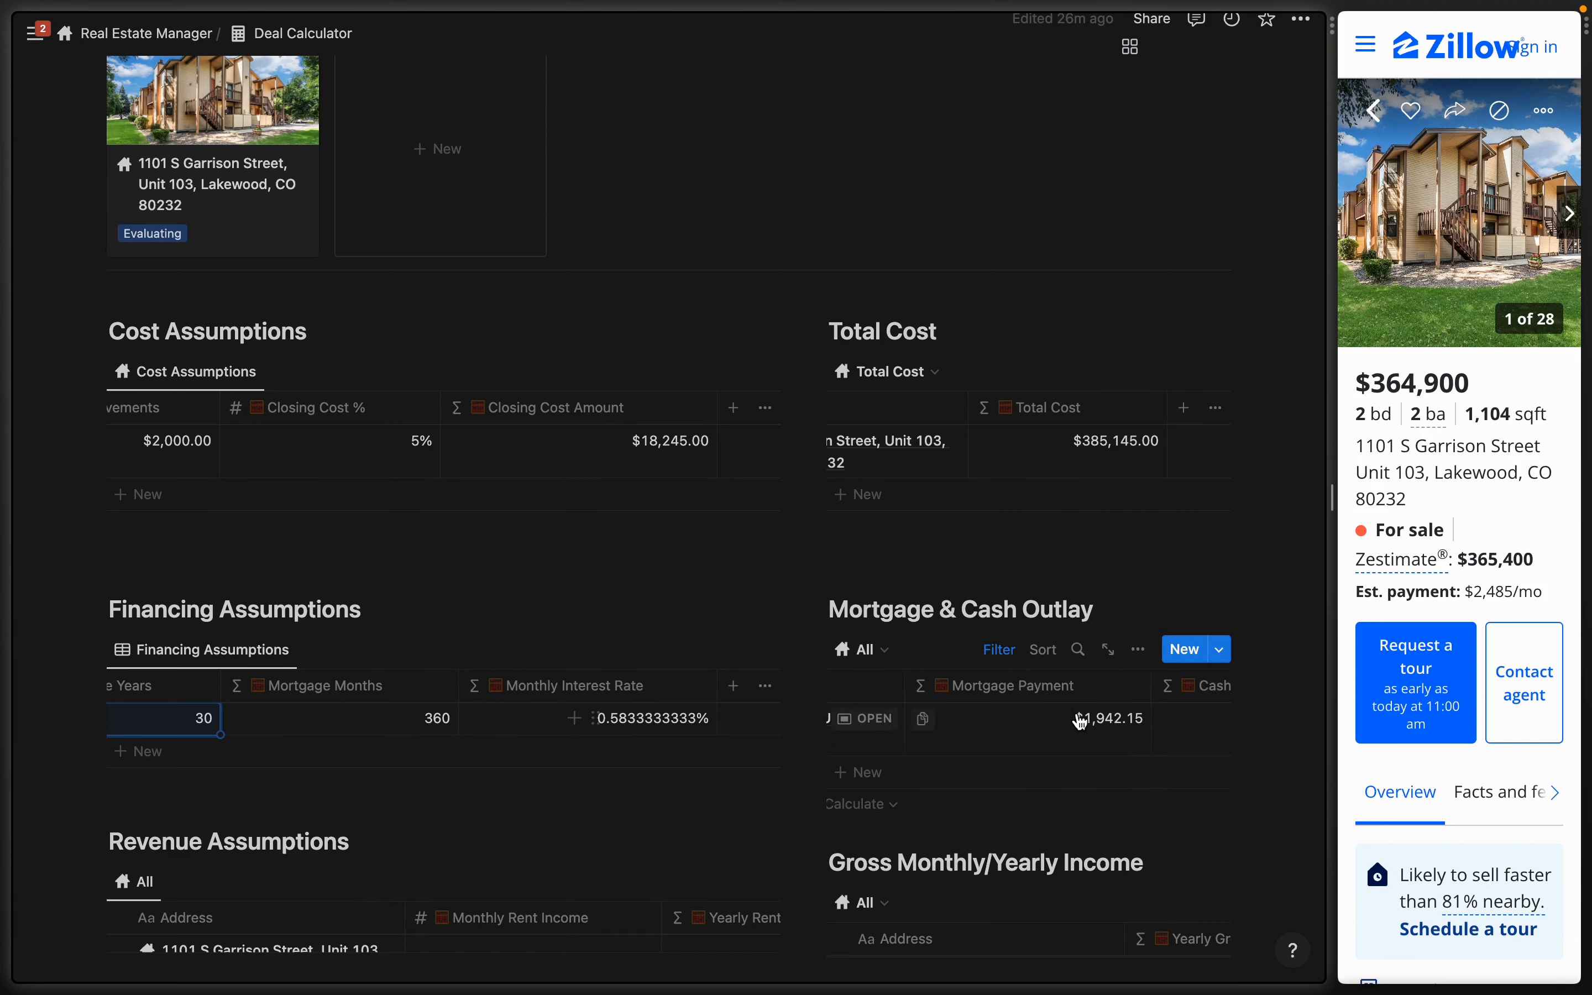
pyautogui.hscroll(1, 1084, 730)
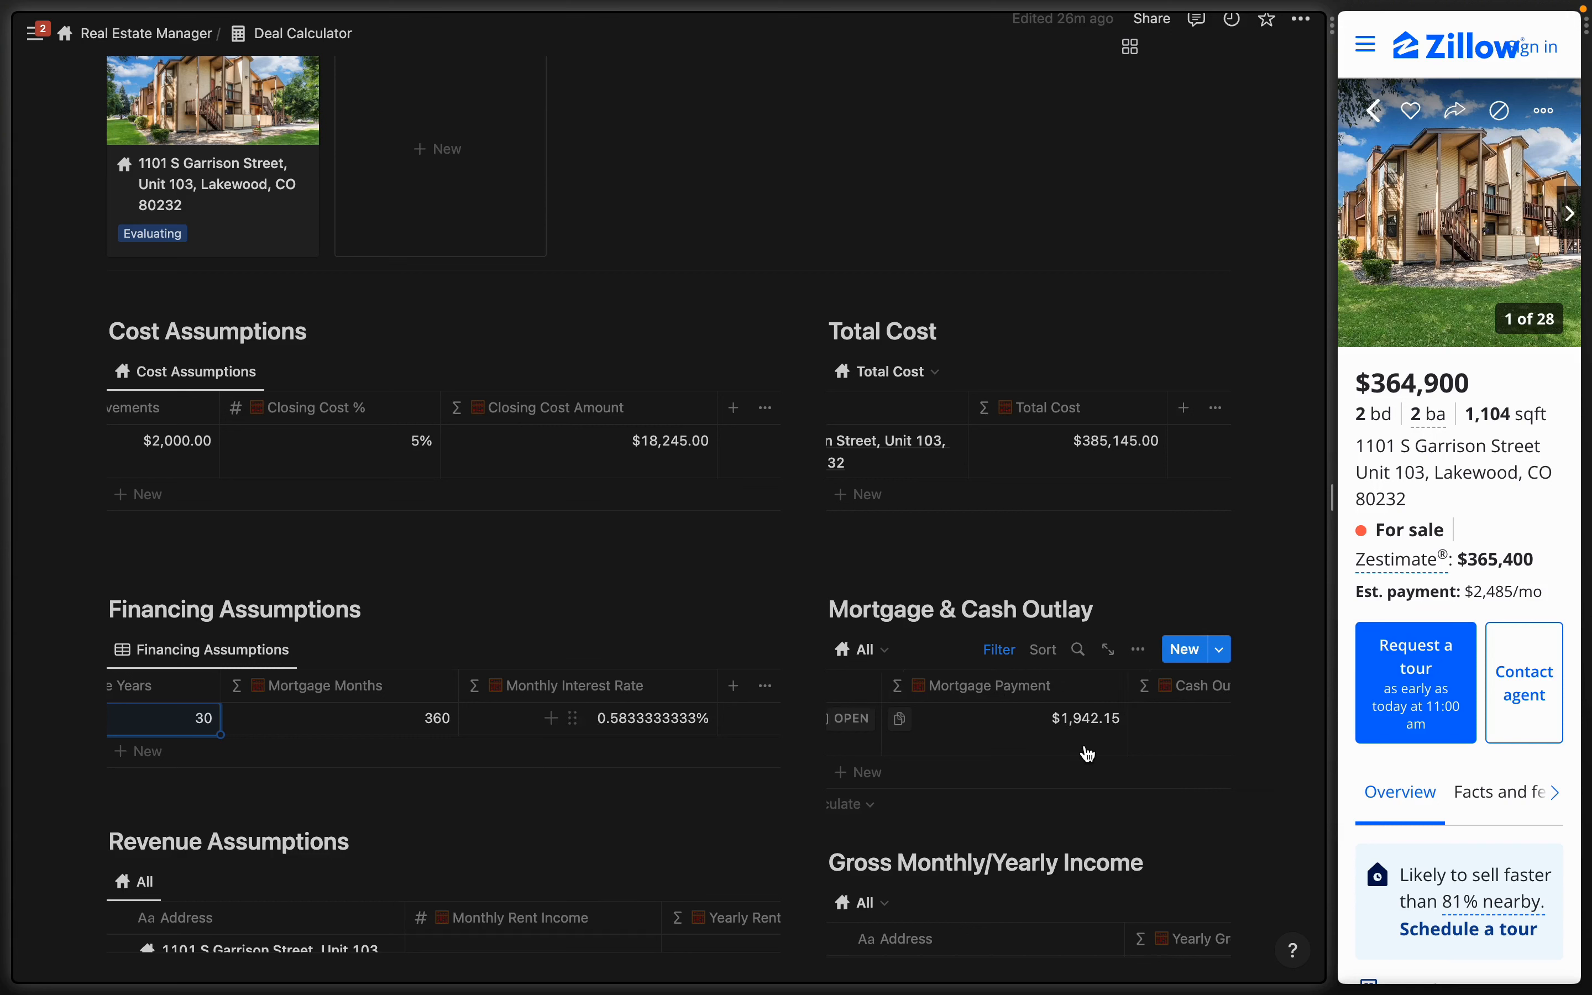
pyautogui.hscroll(5, 1087, 754)
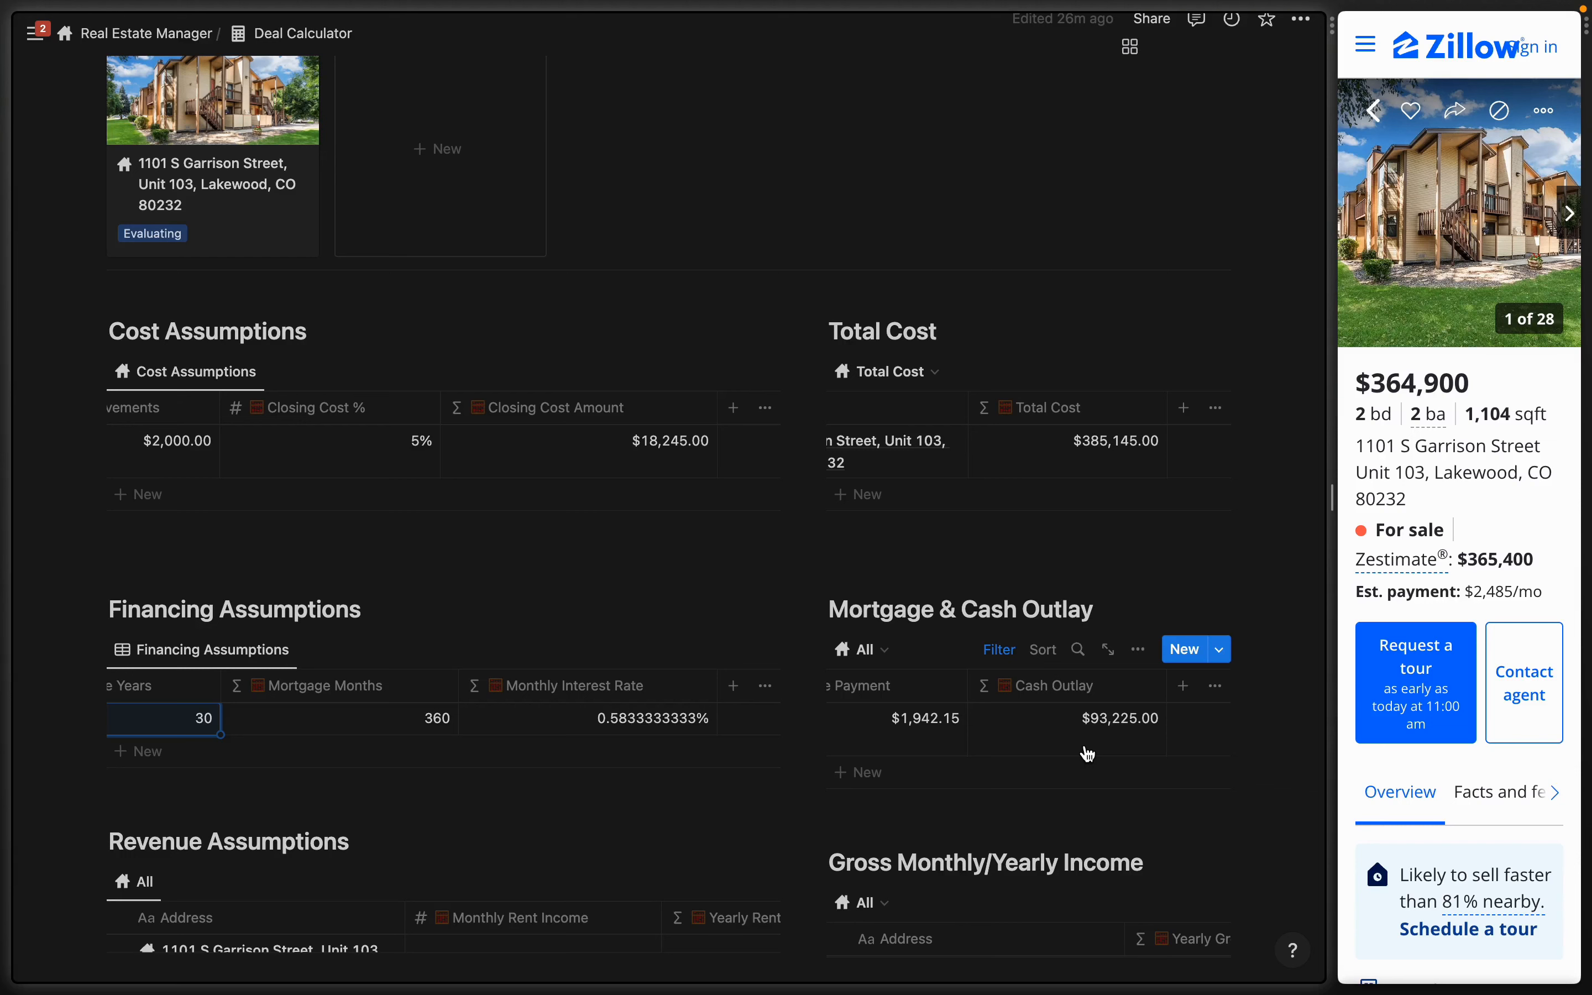
pyautogui.scroll(-2, 1019, 708)
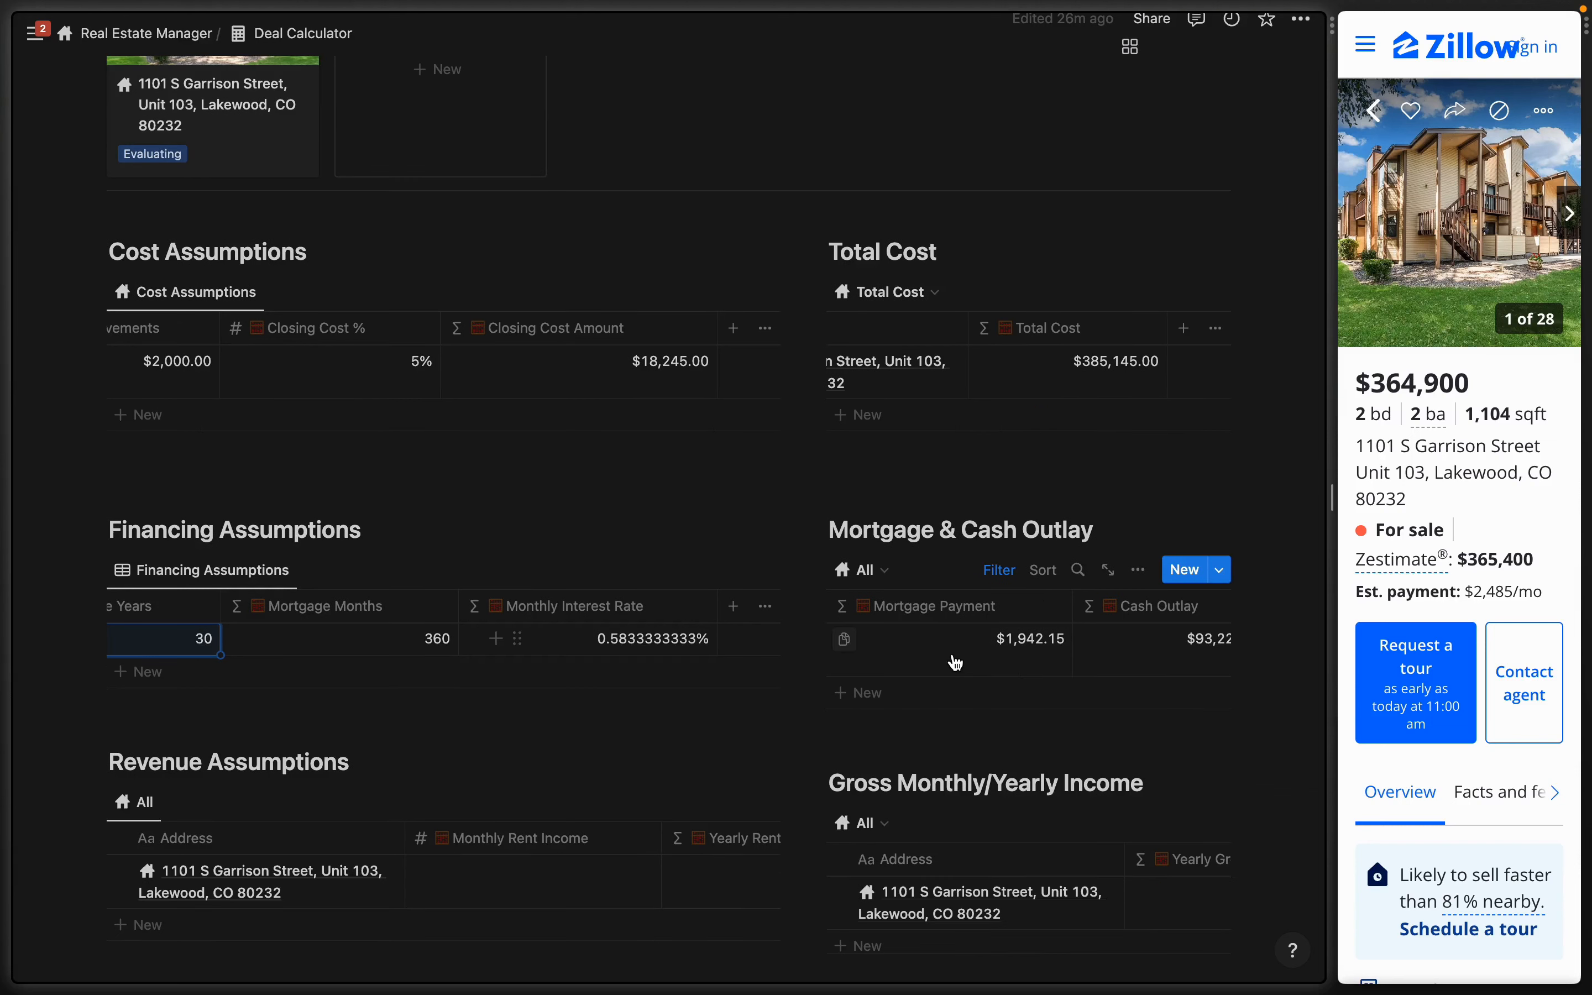
pyautogui.scroll(-4, 596, 762)
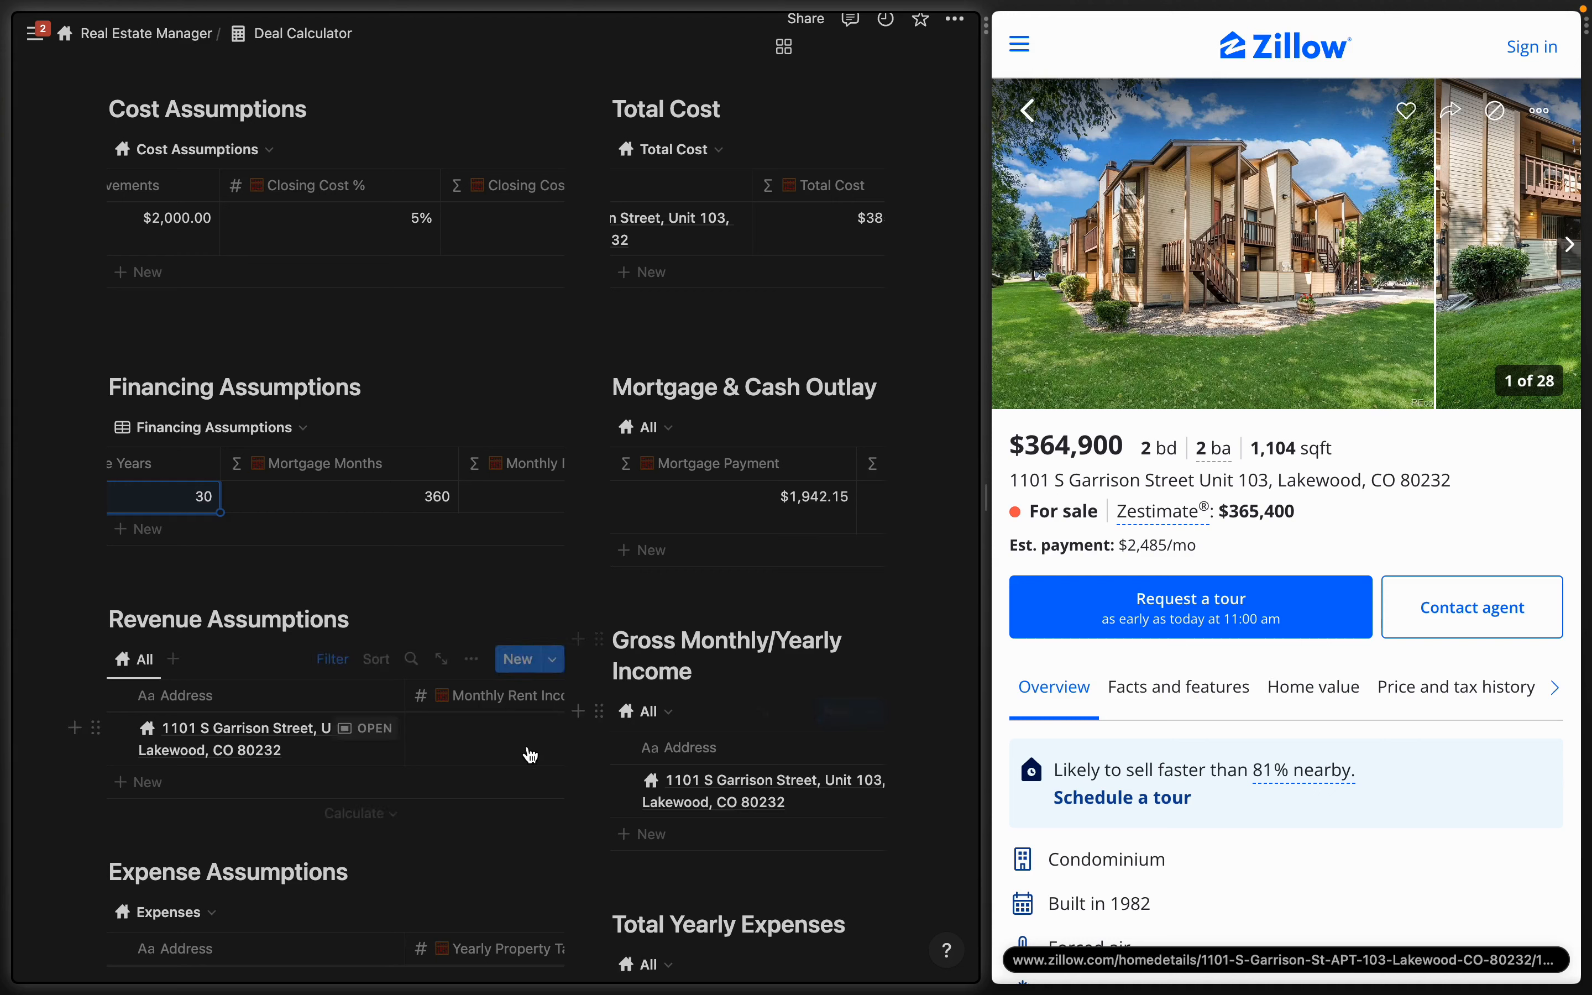
# - Enter $2,400 as the condo's monthly rent income
pyautogui.hscroll(3, 526, 754)
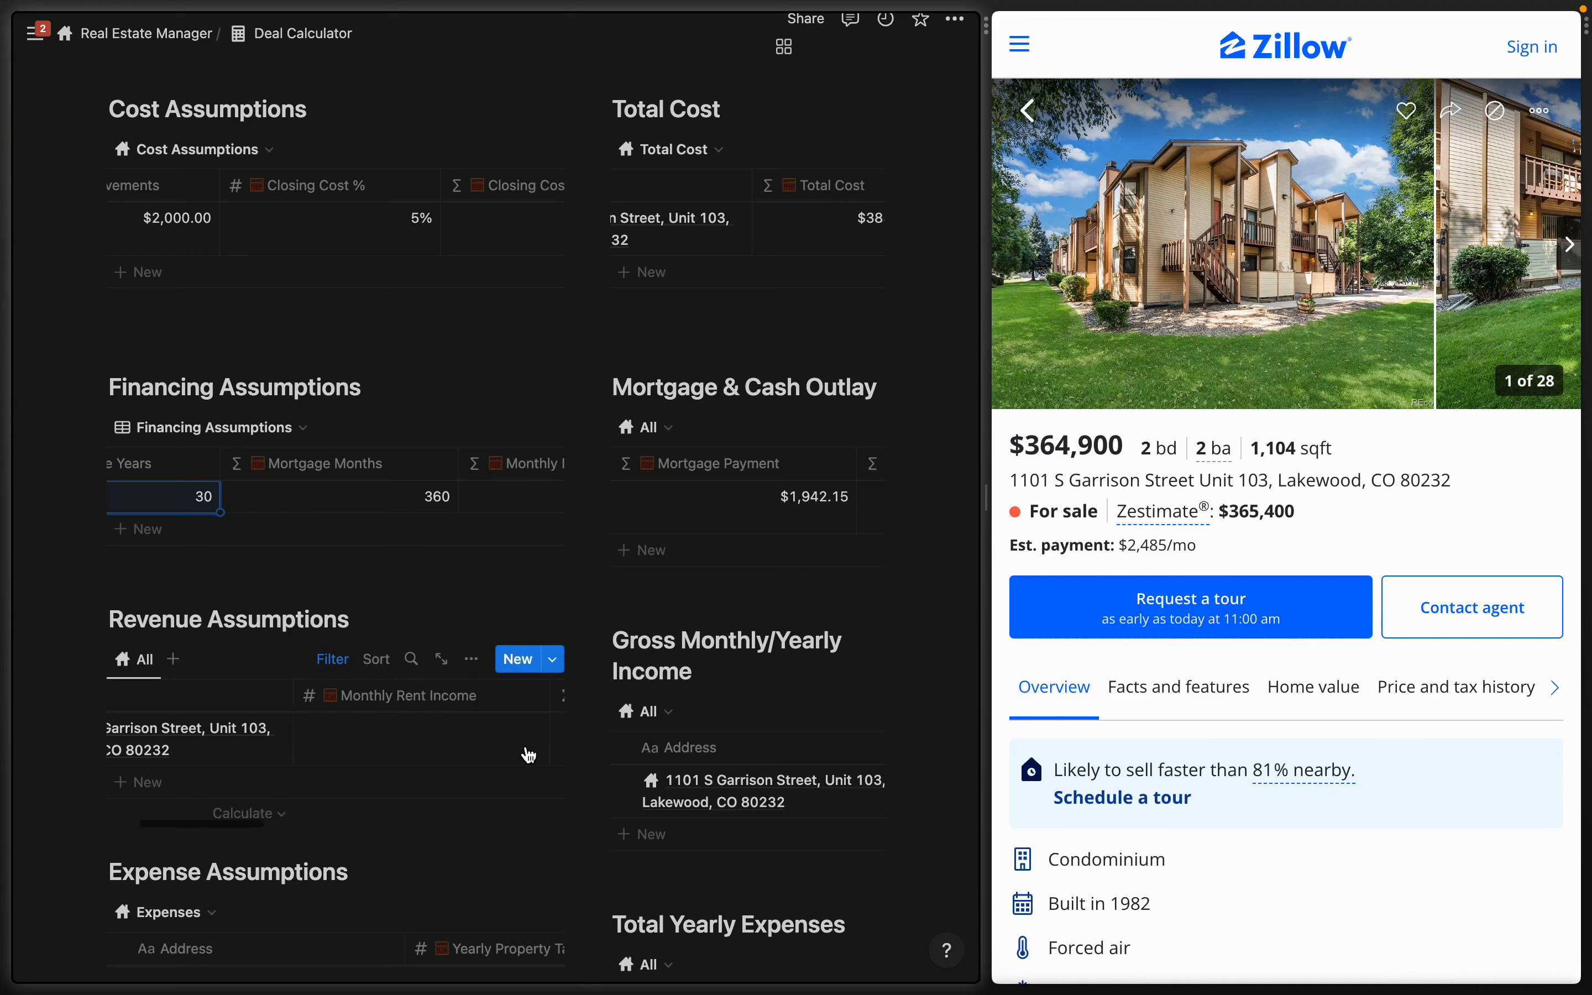
pyautogui.click(401, 745)
pyautogui.write('2400')
pyautogui.press('Return')
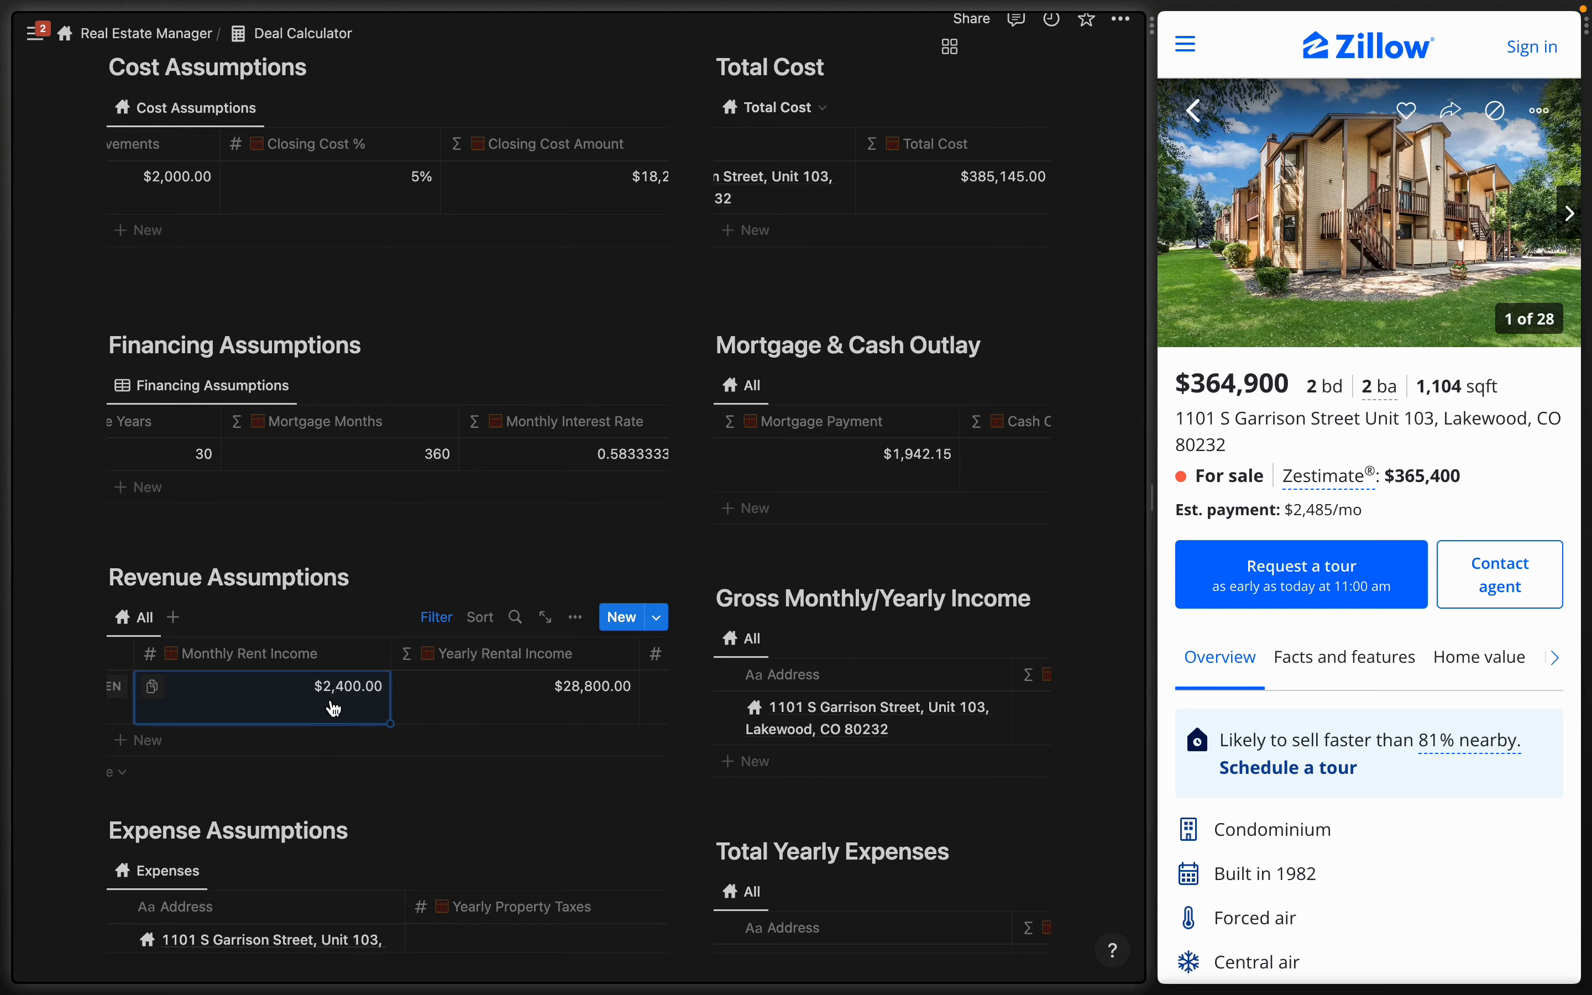
# - Set the vacancy loss rate to 5%, yielding $2,280 monthly gross income
pyautogui.hscroll(2, 585, 701)
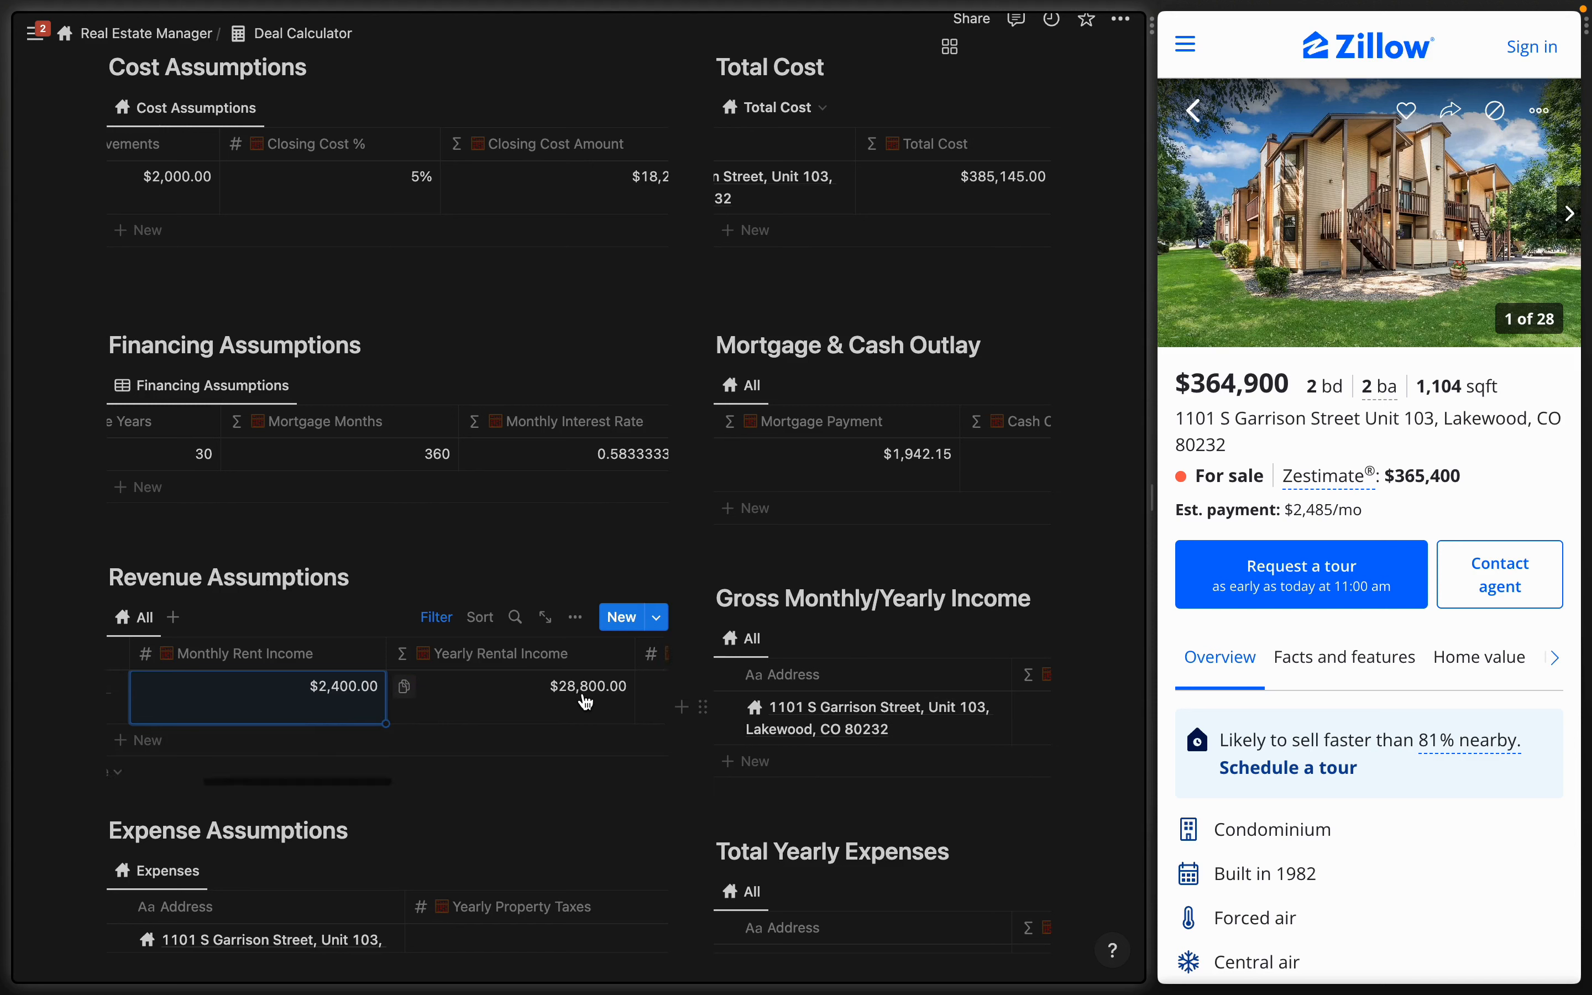
pyautogui.hscroll(10, 585, 701)
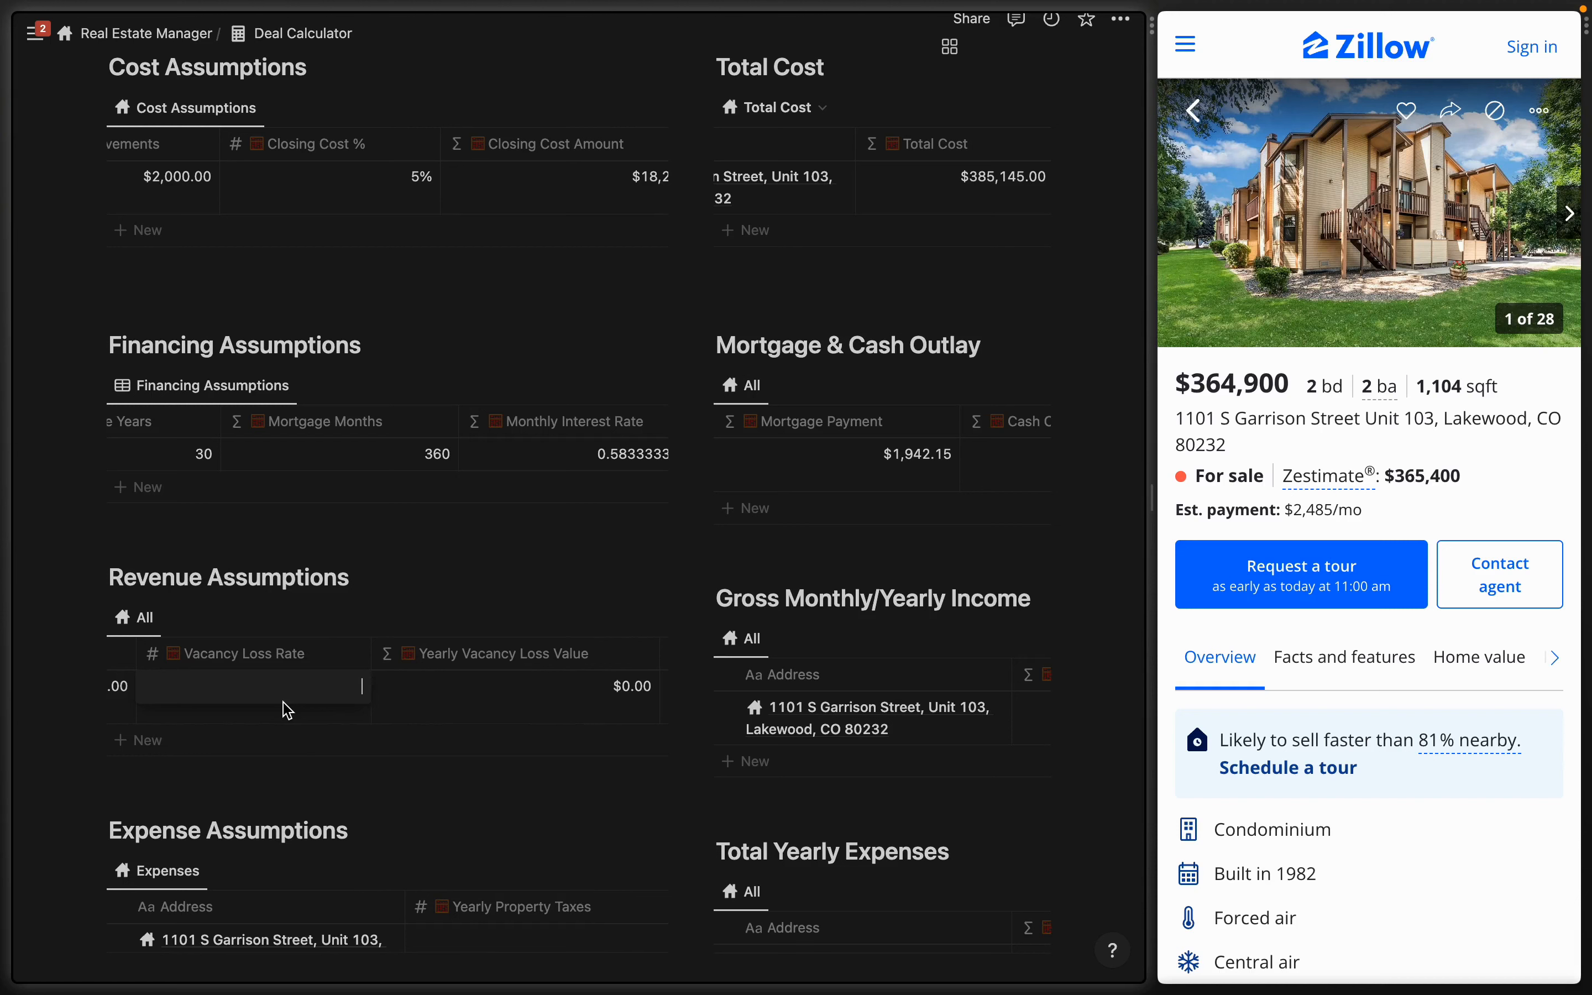
pyautogui.write('5')
pyautogui.click(506, 591)
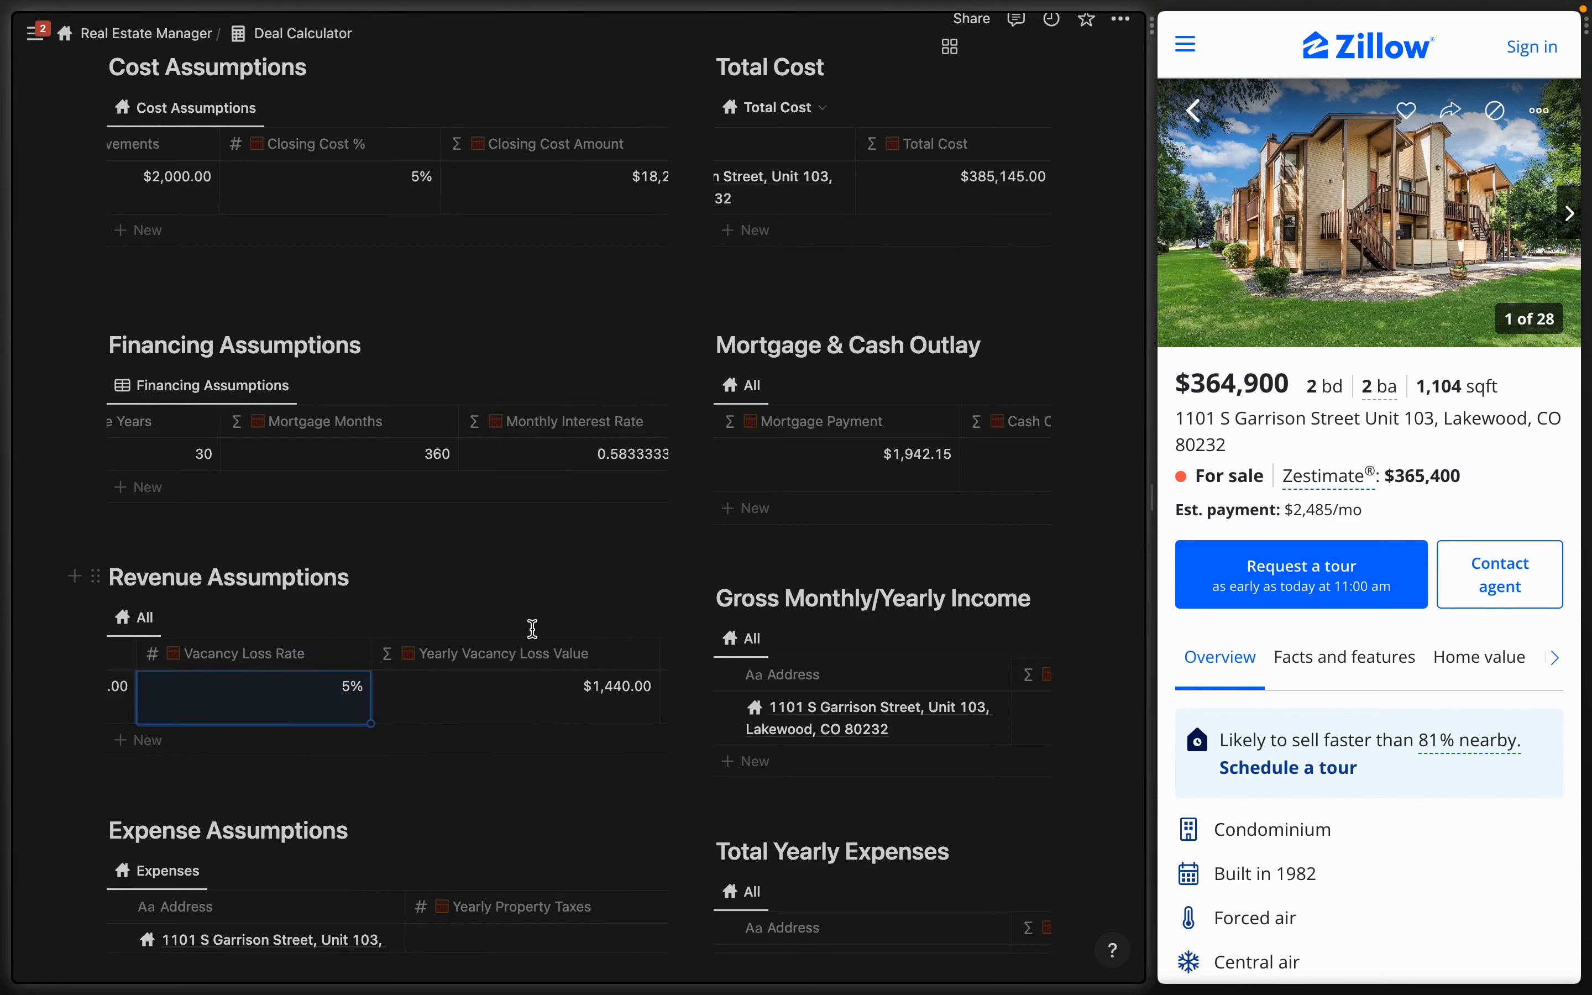
pyautogui.hscroll(10, 558, 683)
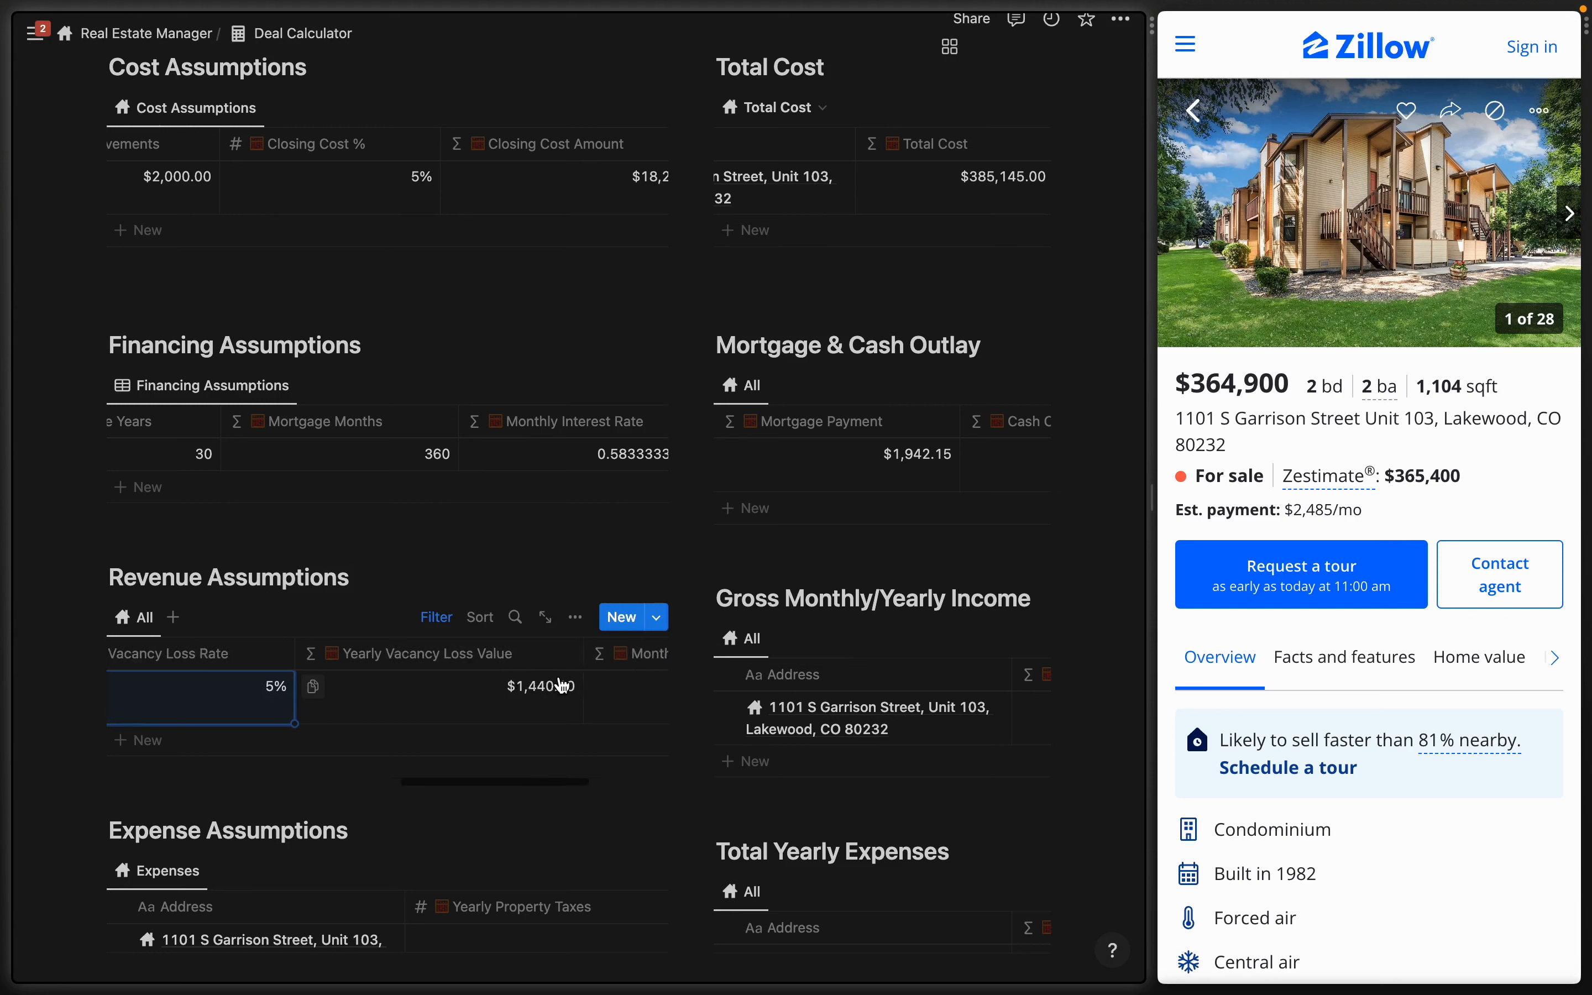
pyautogui.hscroll(2, 561, 685)
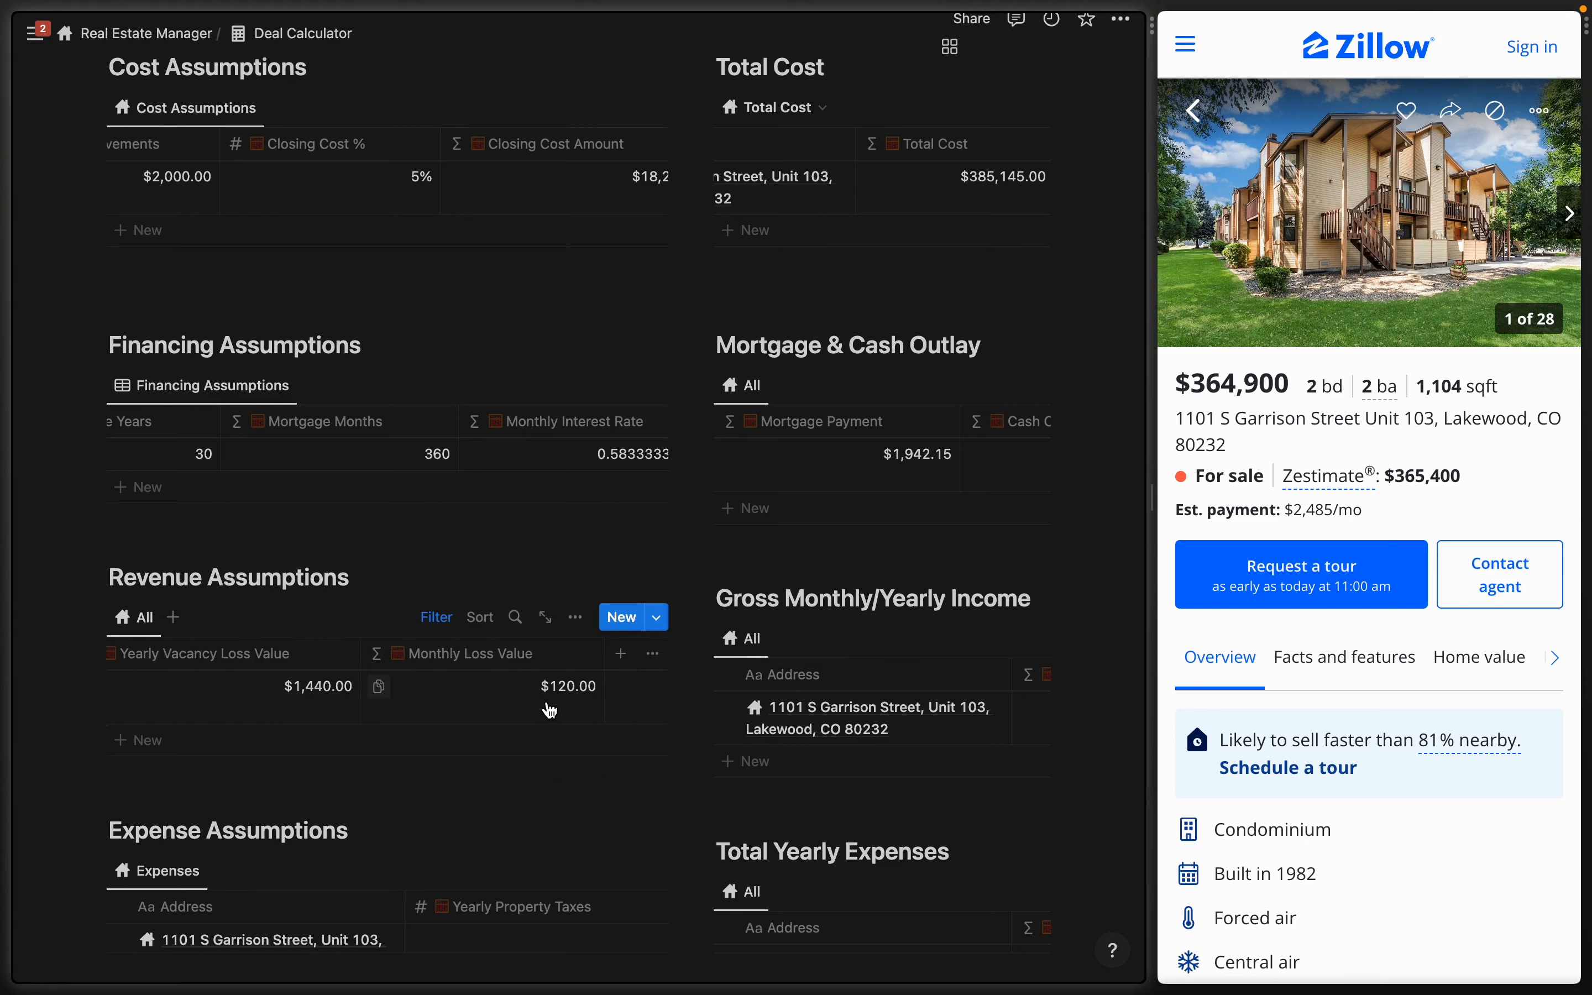
pyautogui.hscroll(10, 957, 724)
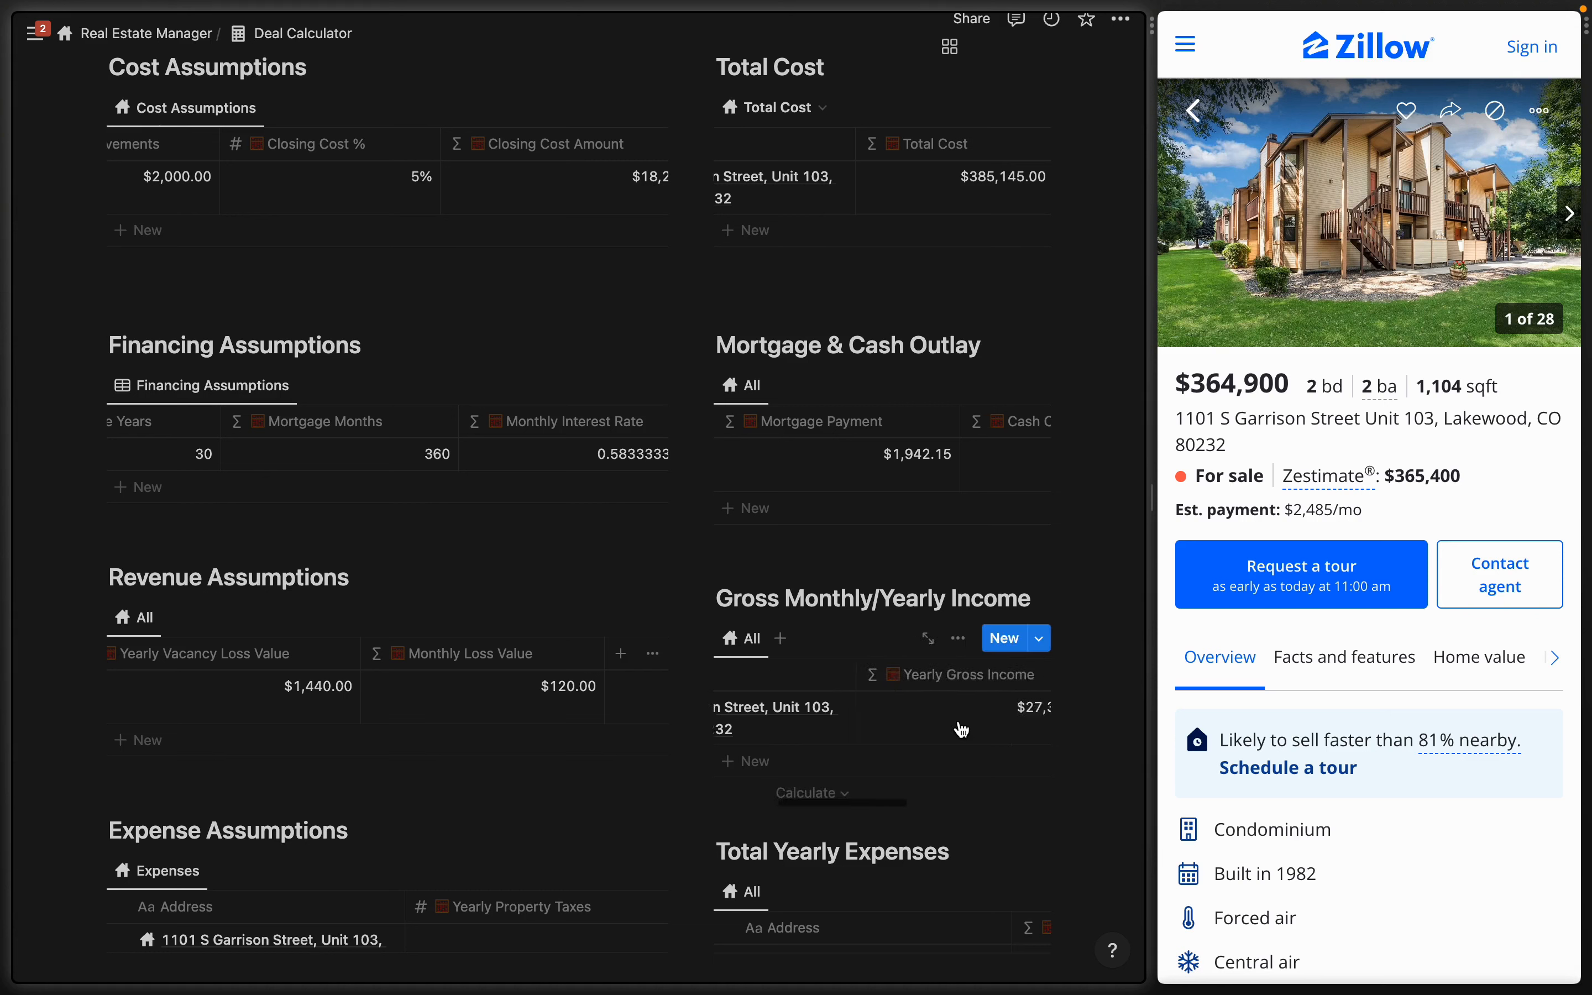
pyautogui.hscroll(6, 962, 729)
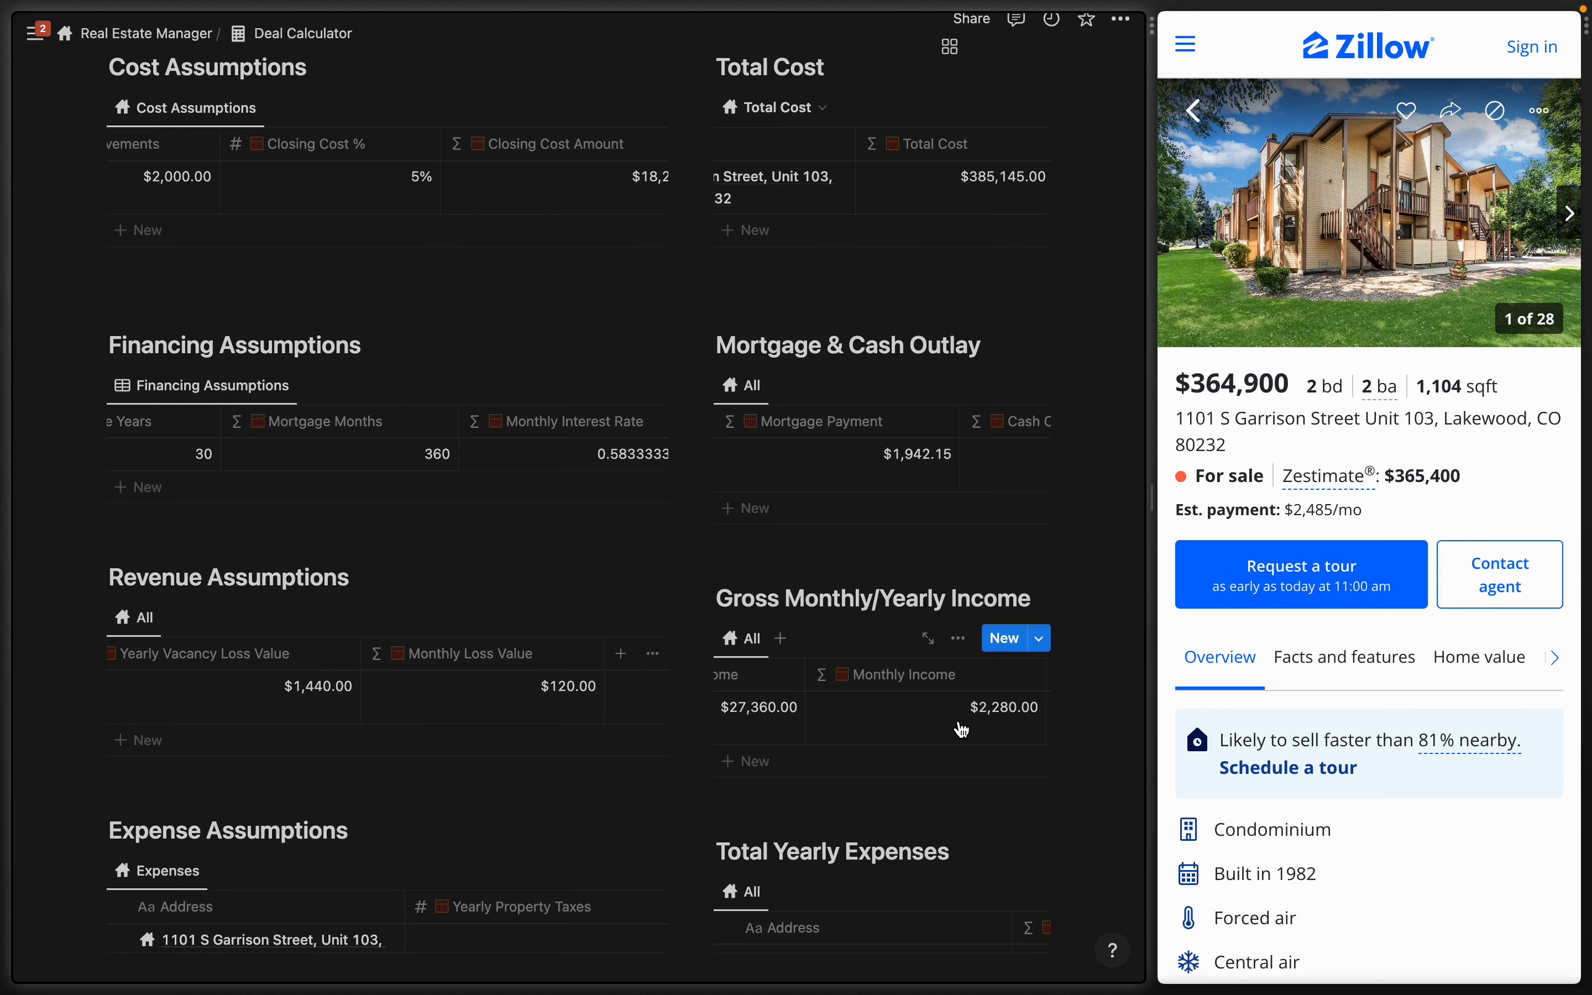
pyautogui.scroll(-6, 570, 551)
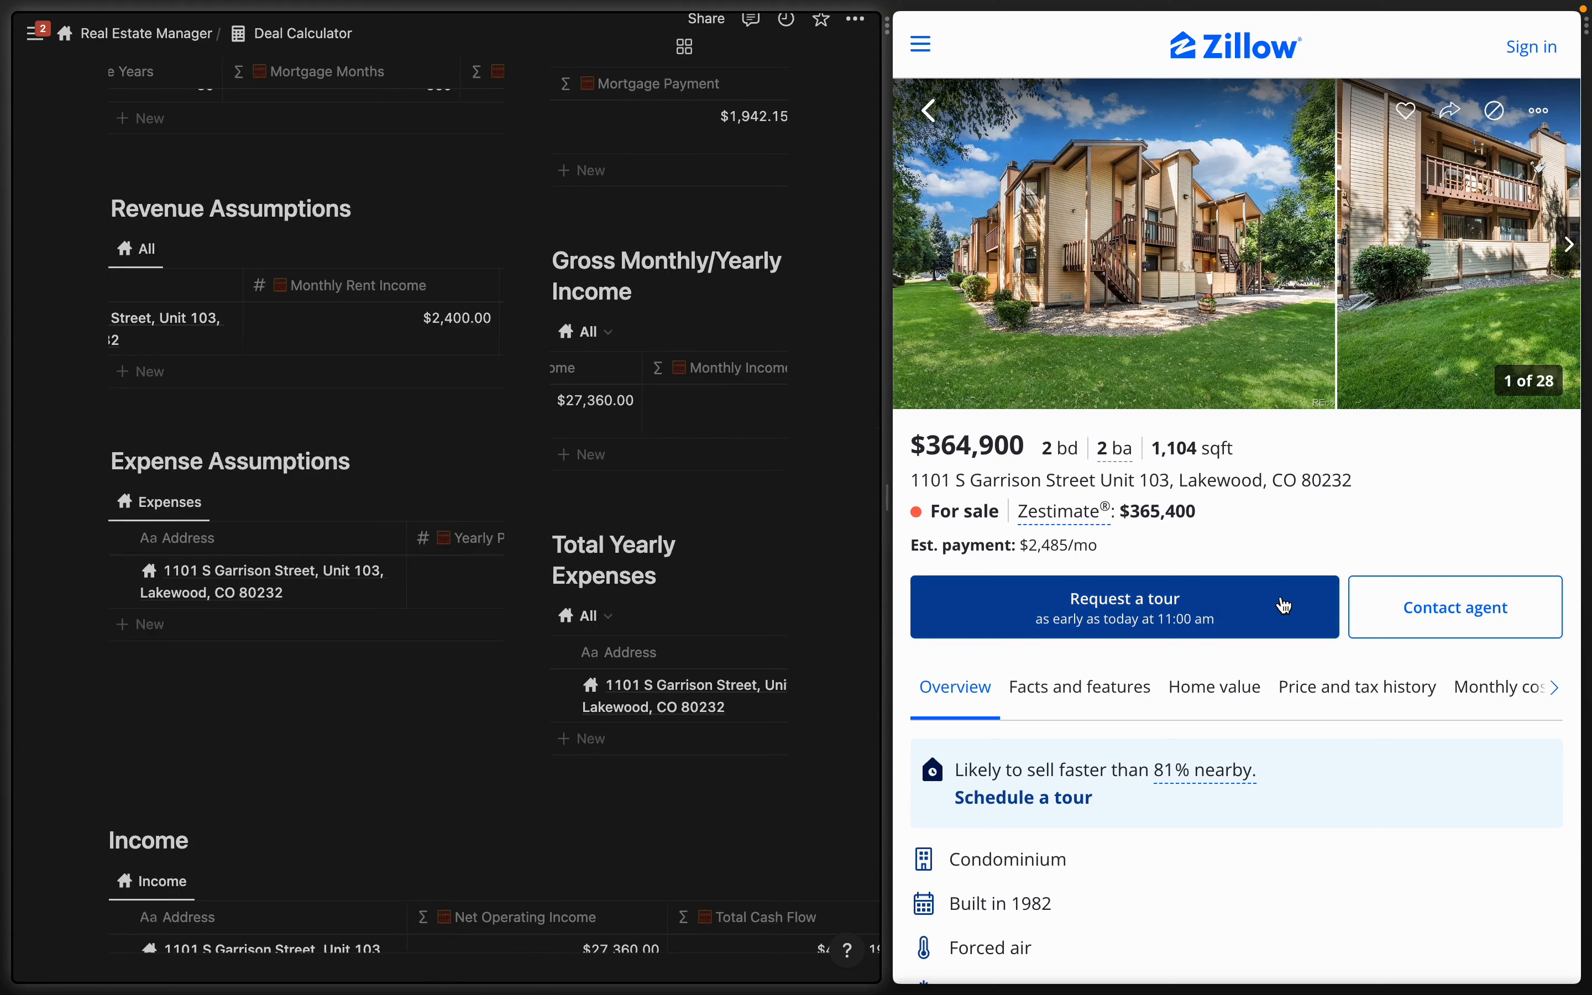
# - Enter $1,700 yearly property taxes and $600 yearly insurance
pyautogui.scroll(-8, 1283, 602)
pyautogui.scroll(-20, 1280, 594)
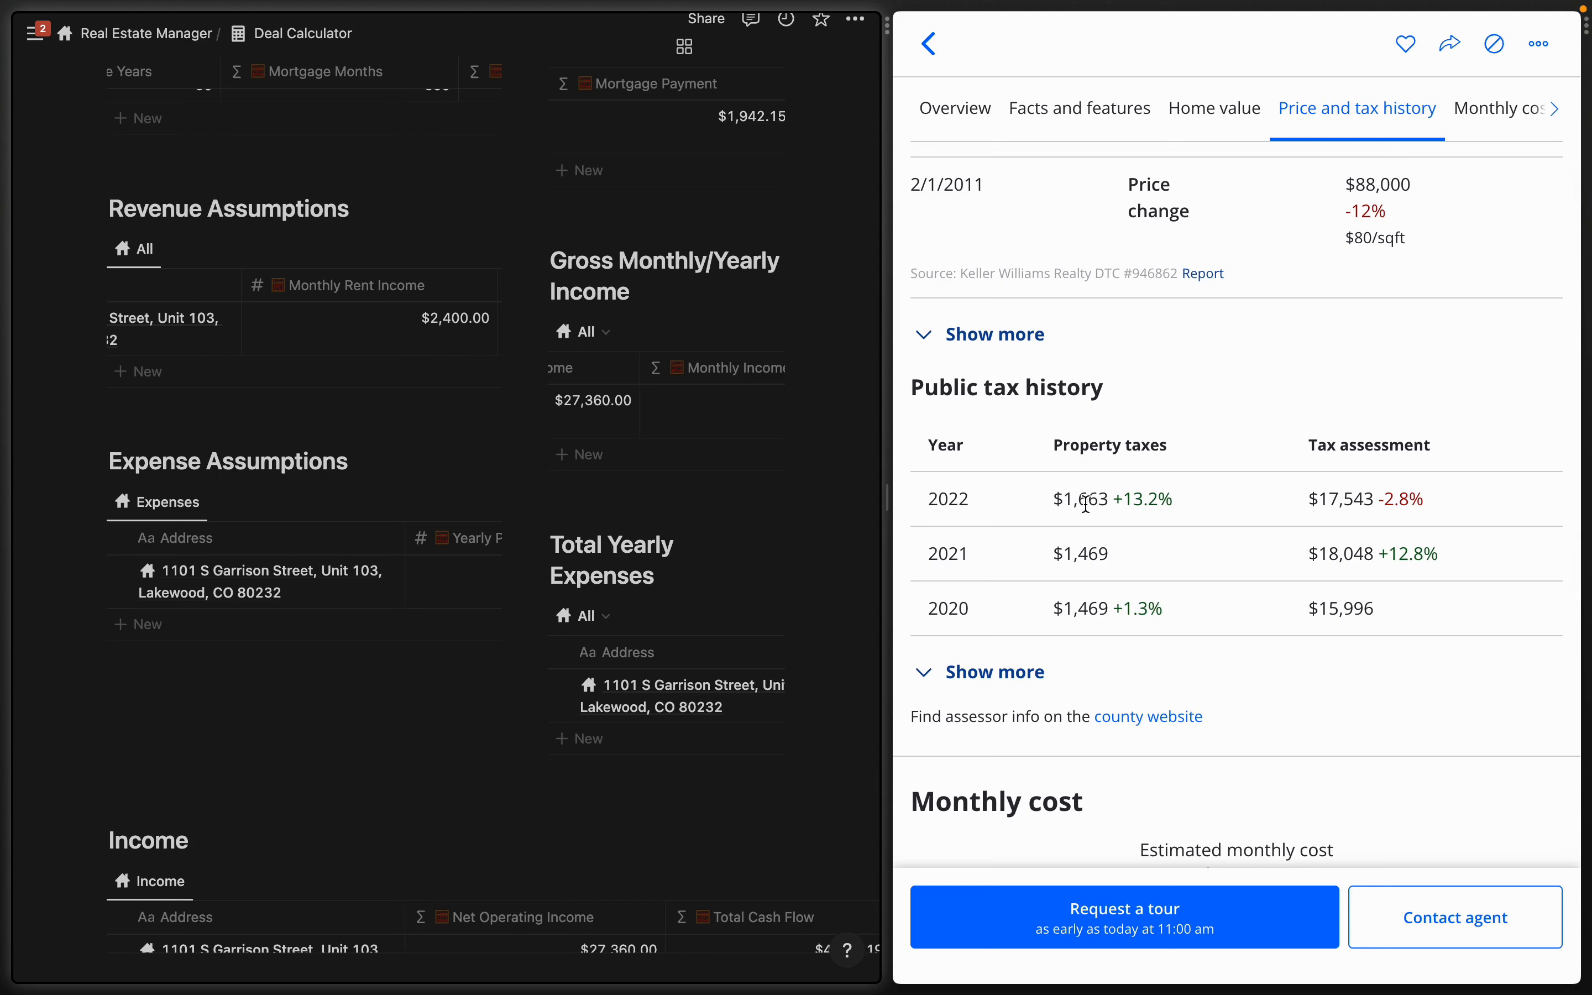
pyautogui.click(456, 577)
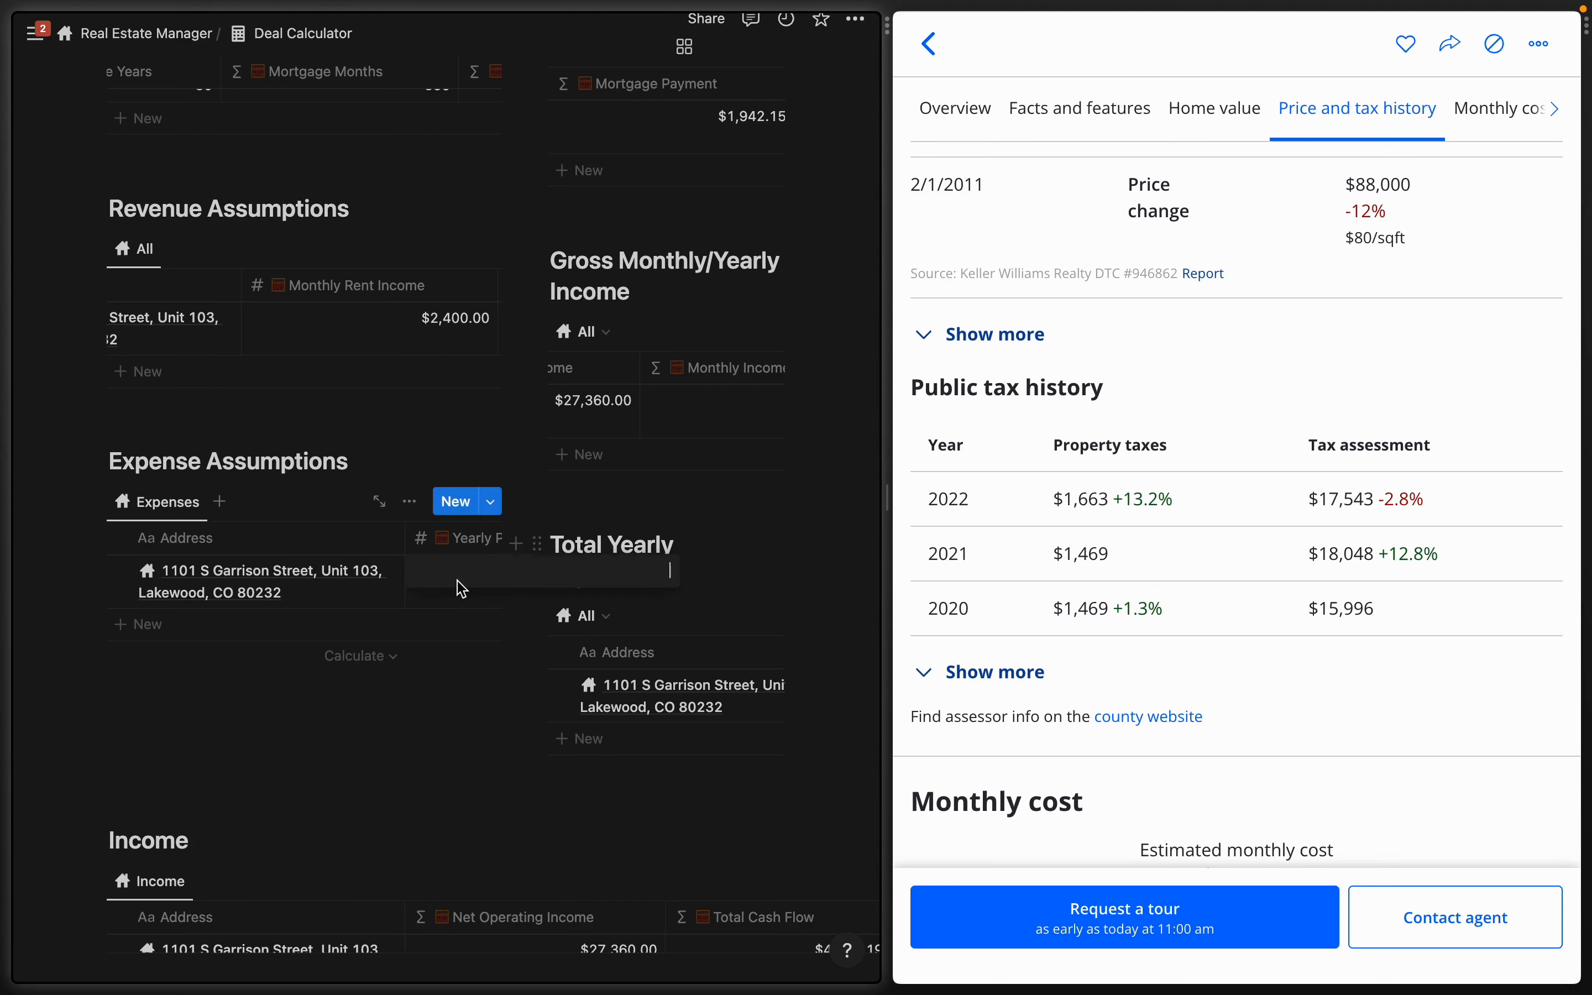
pyautogui.write('1700')
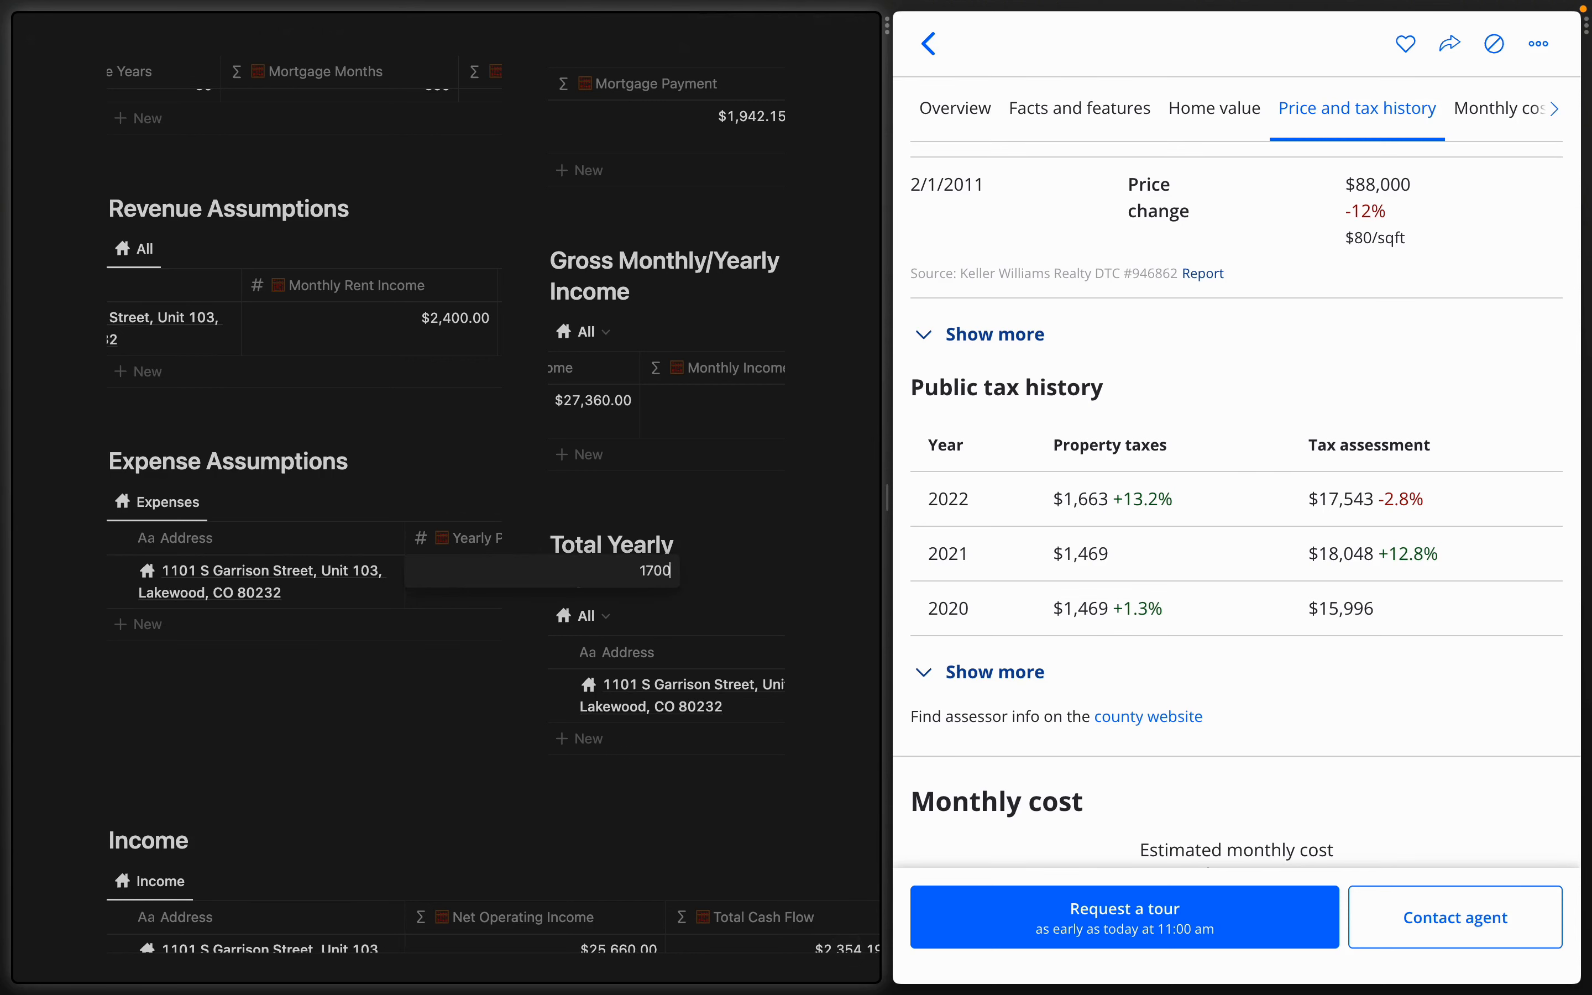
pyautogui.press('Return')
pyautogui.hscroll(3, 340, 588)
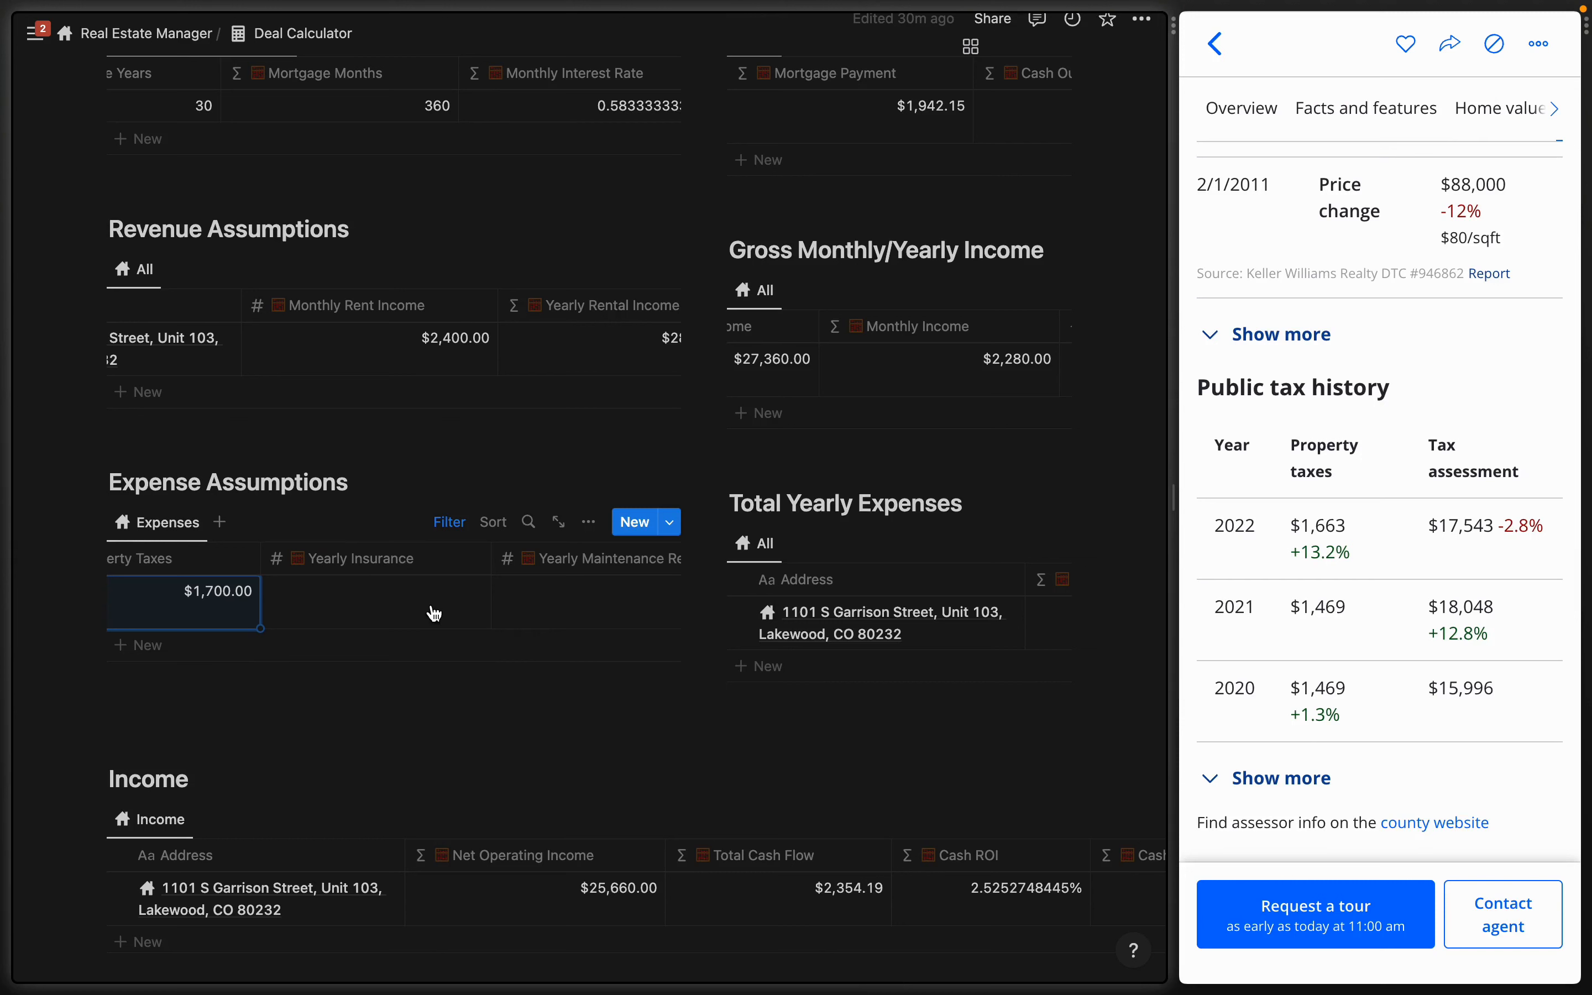
pyautogui.click(434, 613)
pyautogui.write('600')
# - Enter $400 maintenance, $360 utilities and $0 advertising per year
pyautogui.click(523, 598)
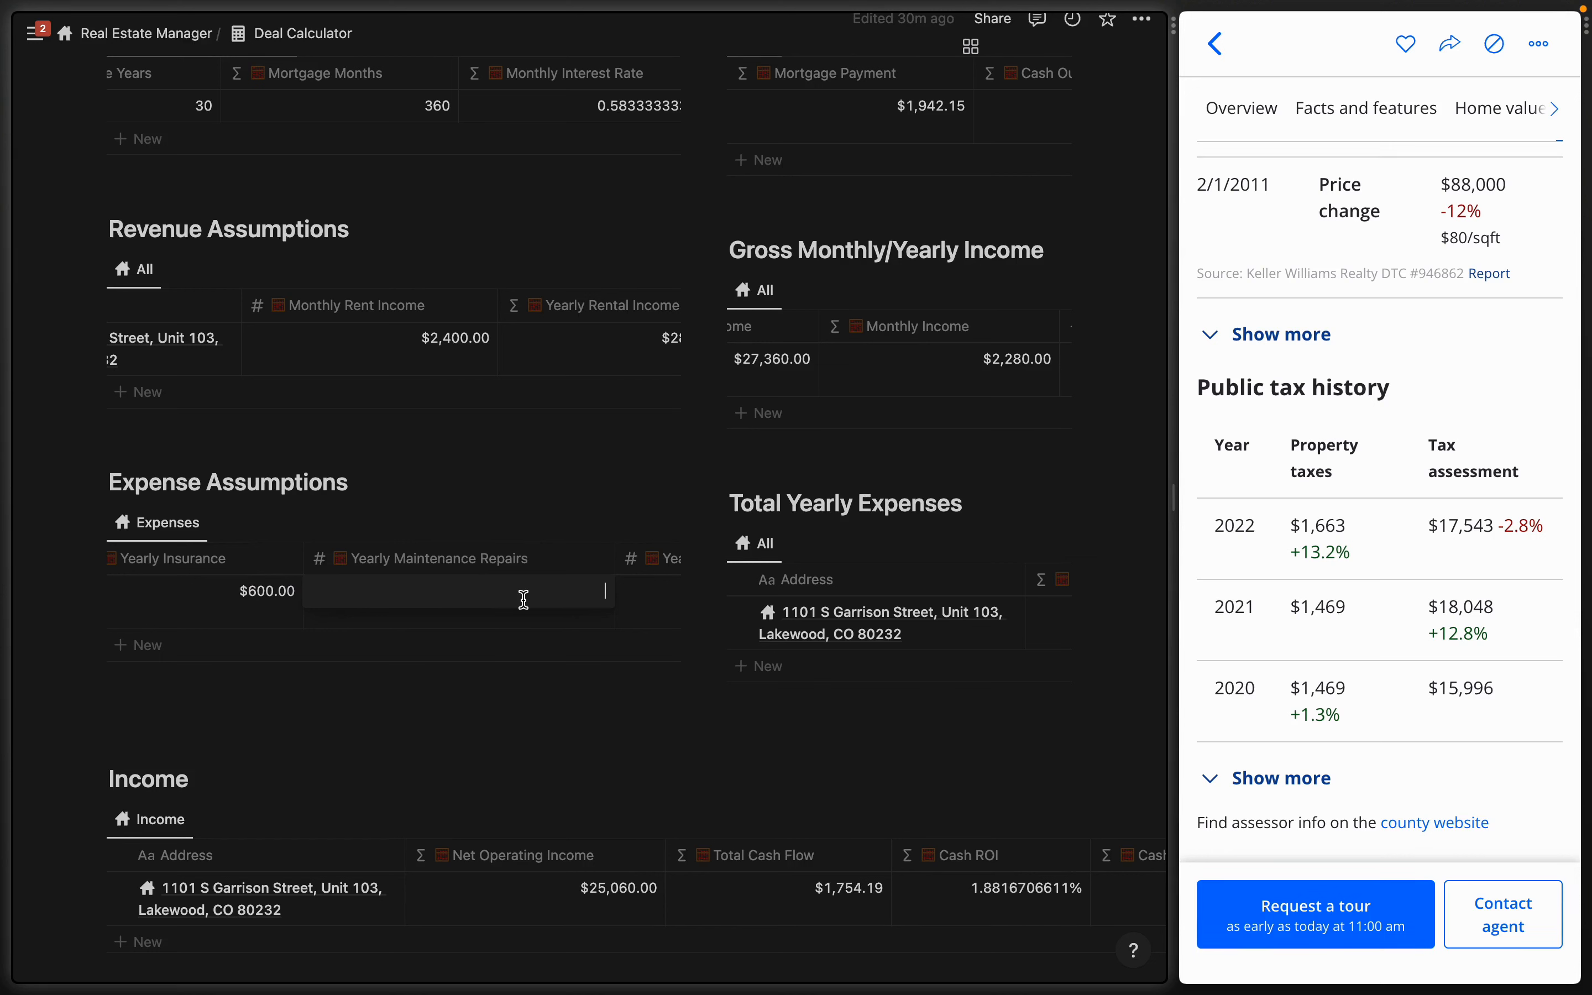
pyautogui.write('400')
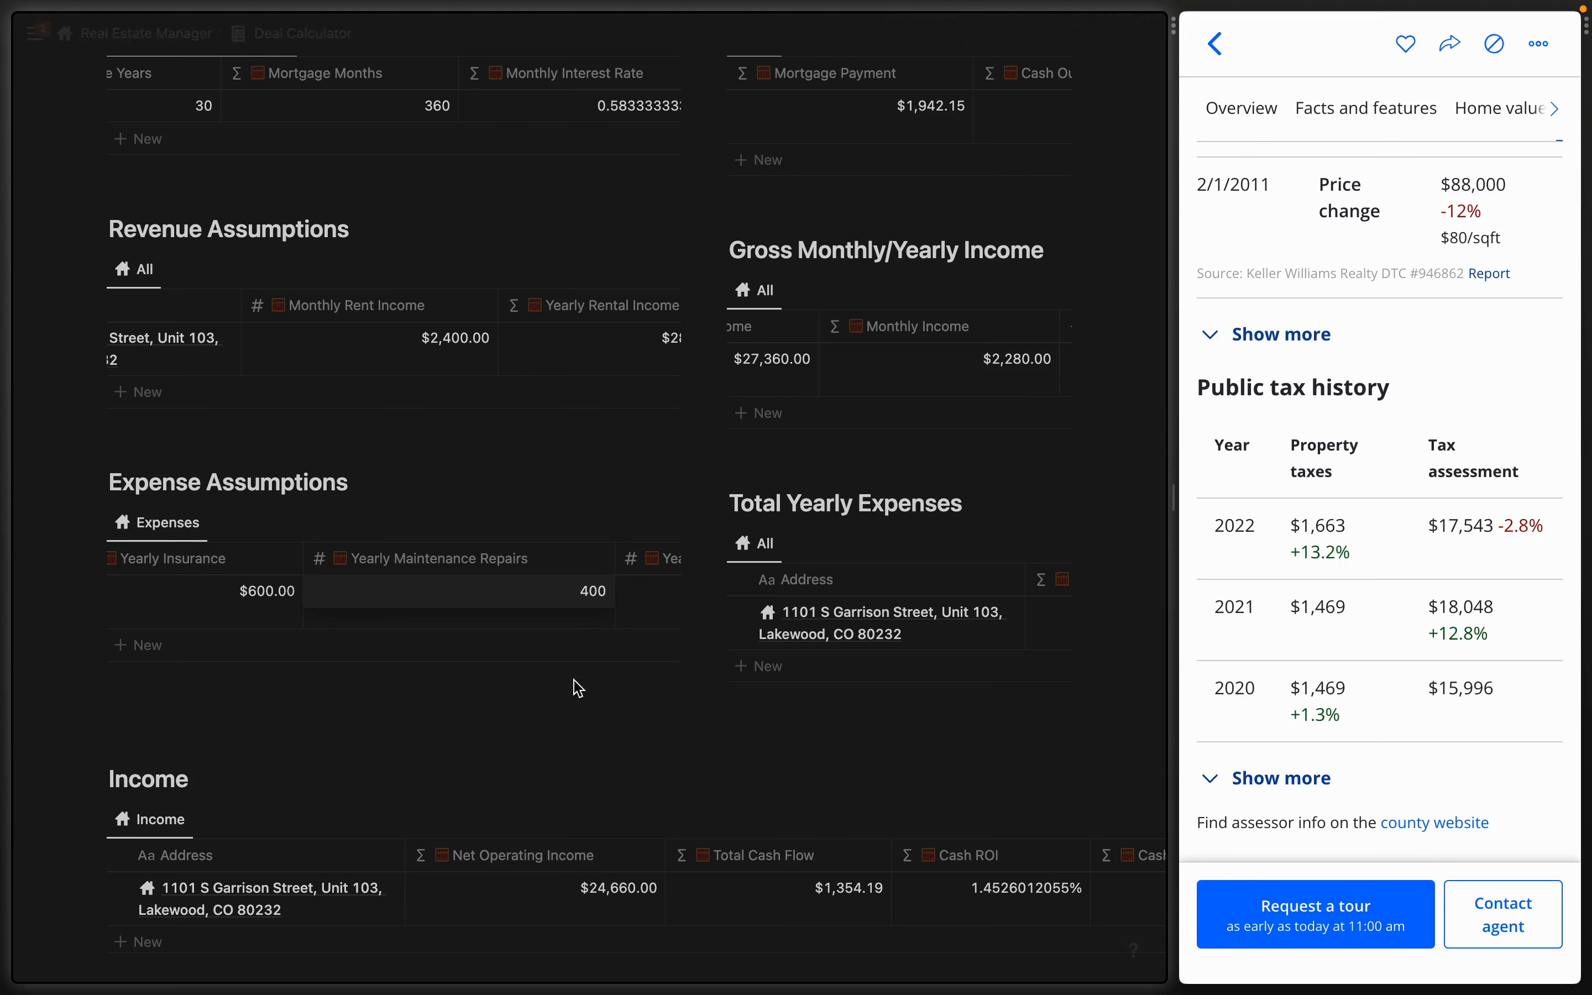
pyautogui.press('Tab')
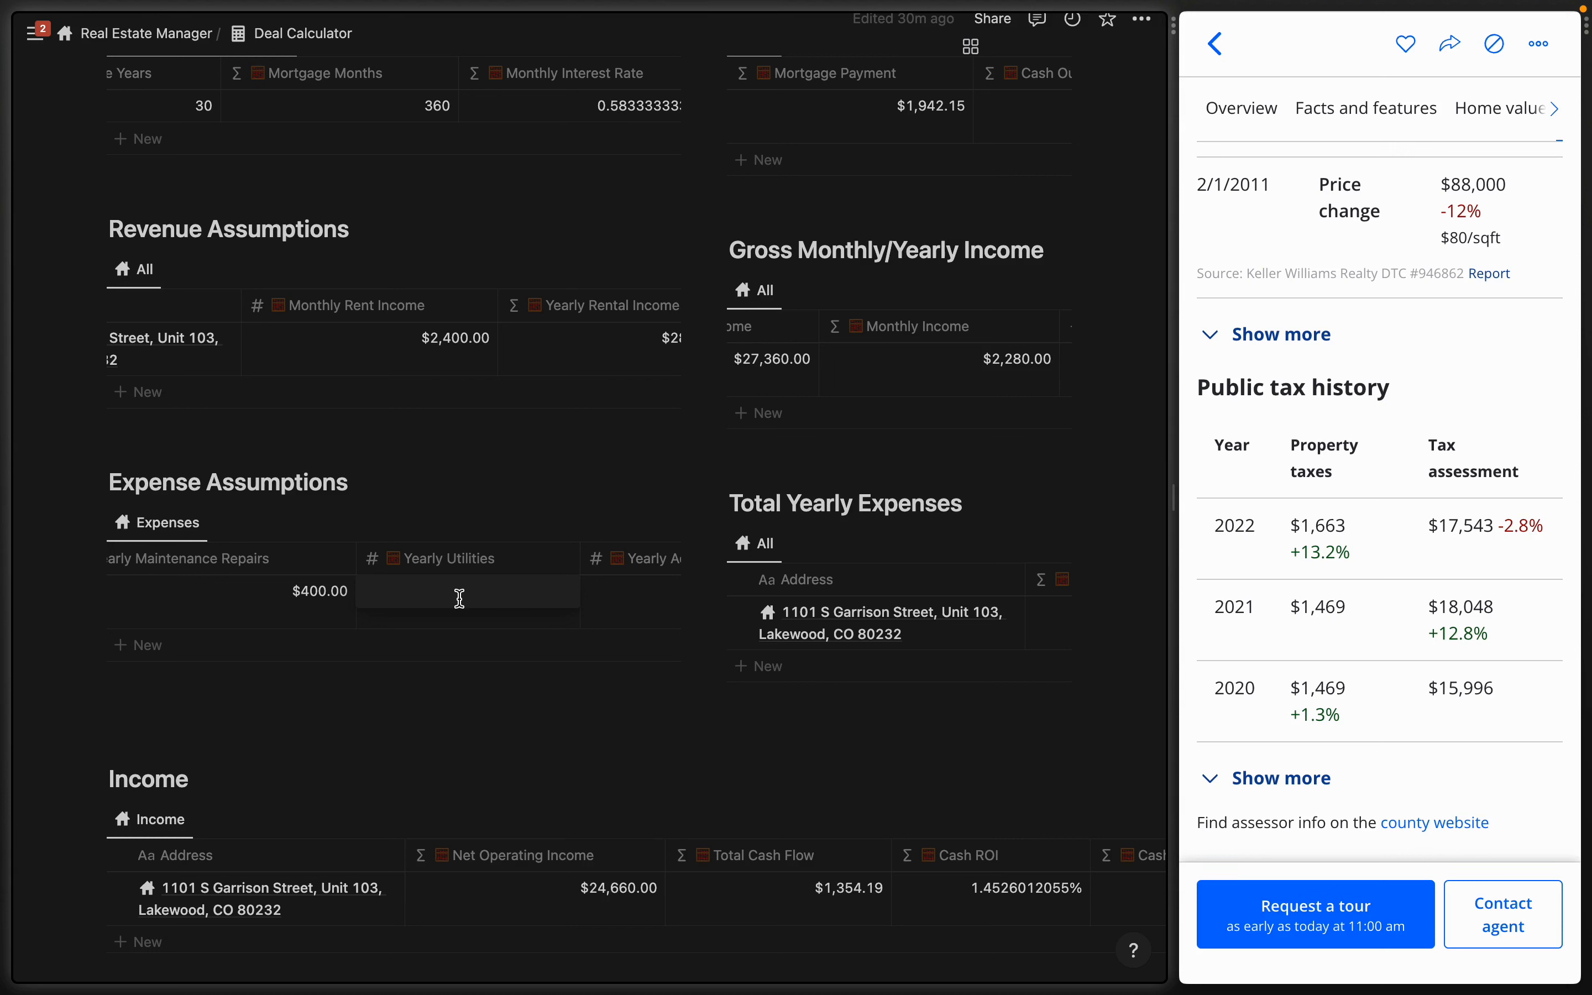
pyautogui.write('360')
pyautogui.click(420, 602)
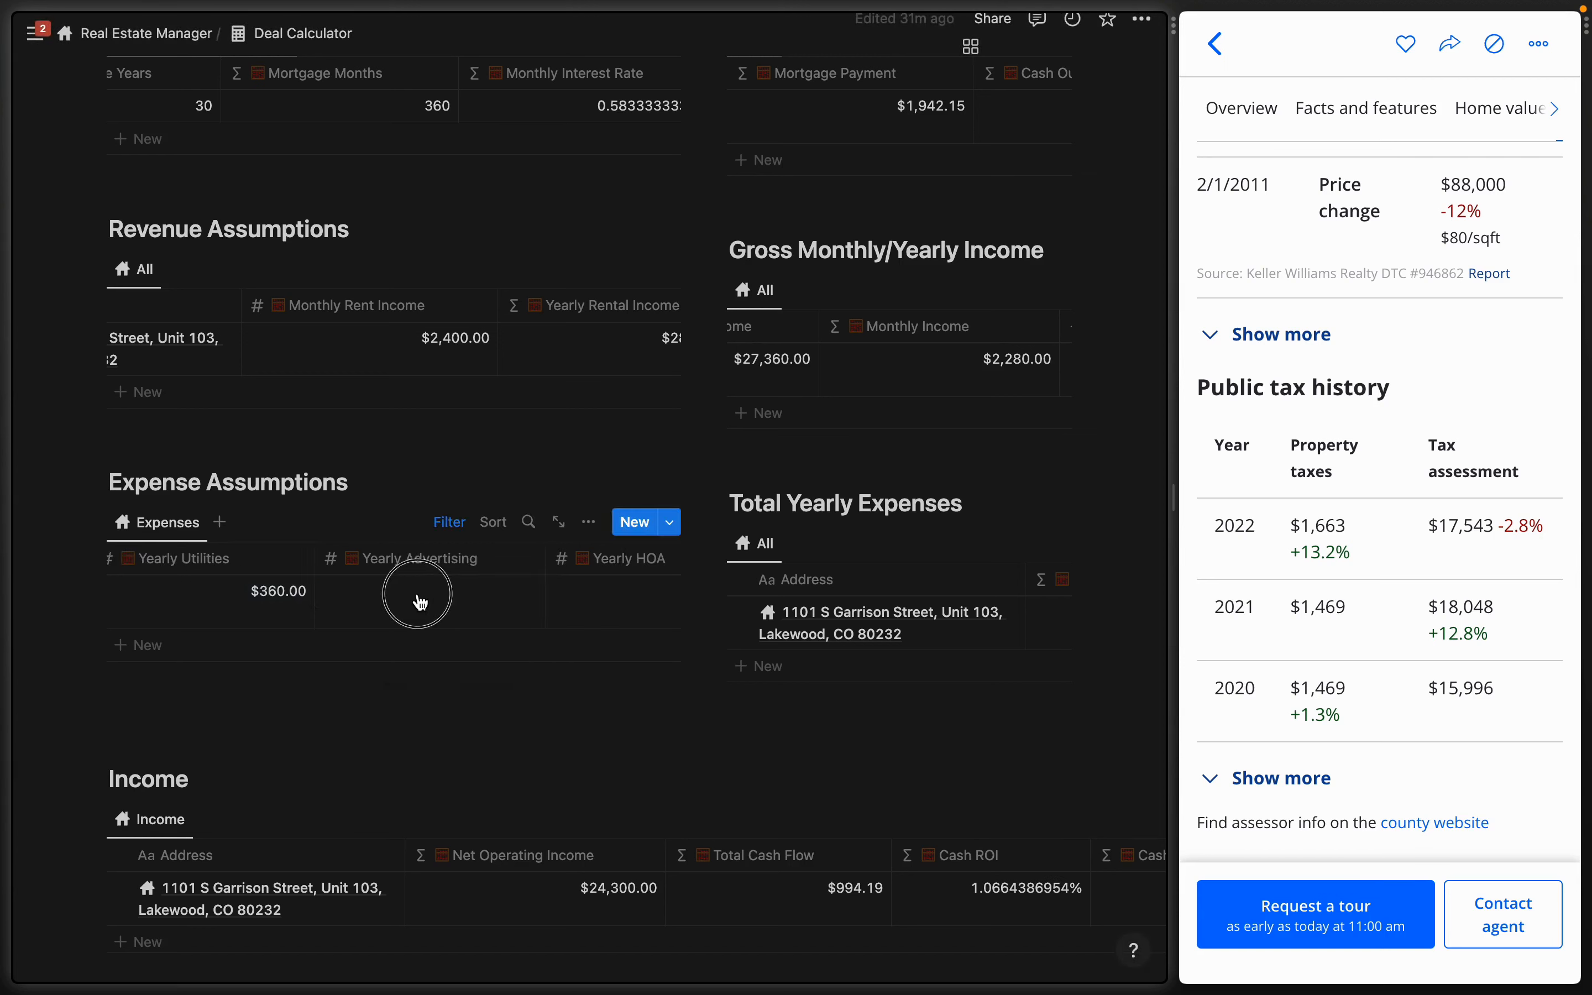
pyautogui.write('0')
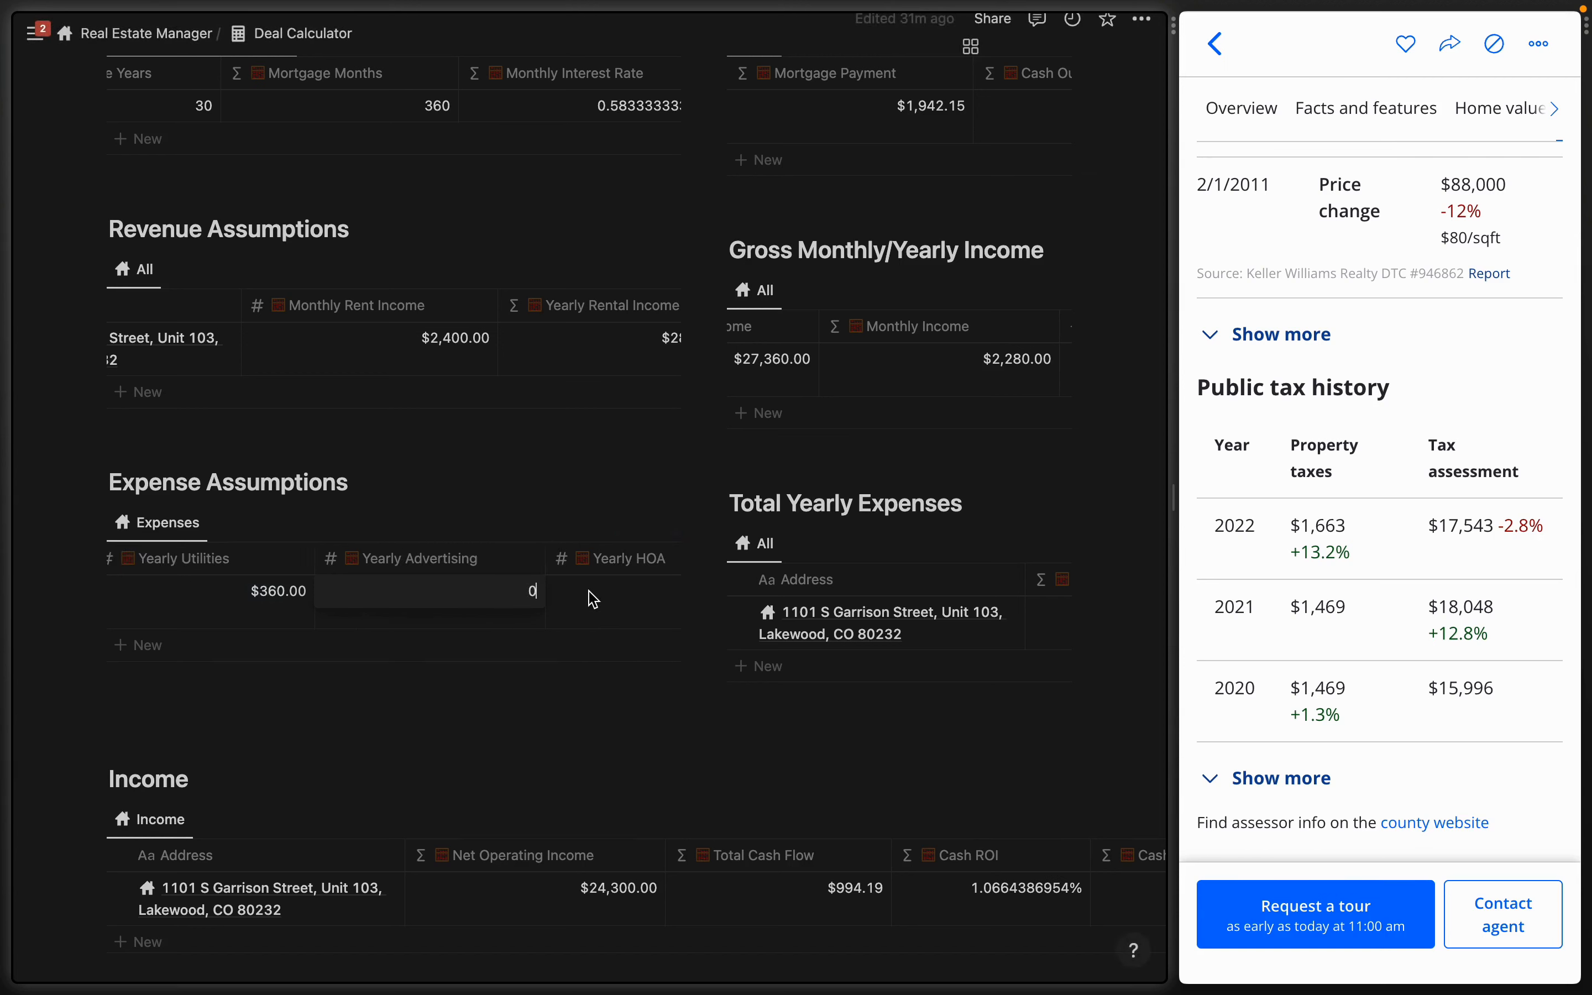
pyautogui.click(585, 648)
# - Enter 24000 for yearly HOA and 0% property management
pyautogui.hscroll(5, 363, 610)
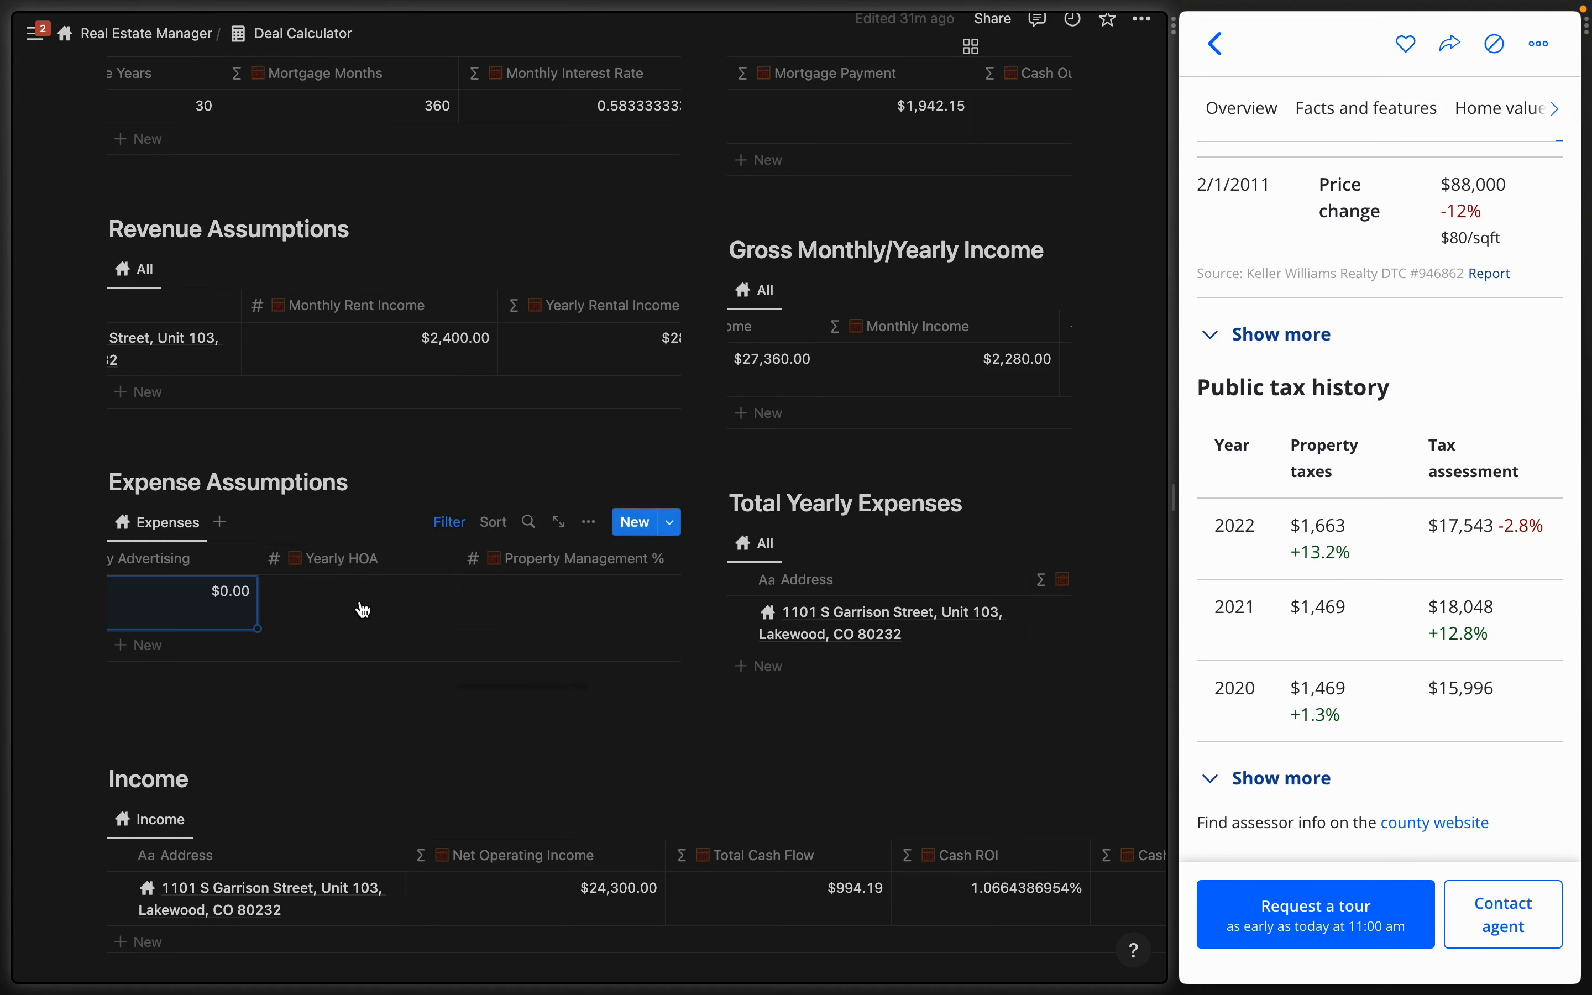
pyautogui.click(361, 602)
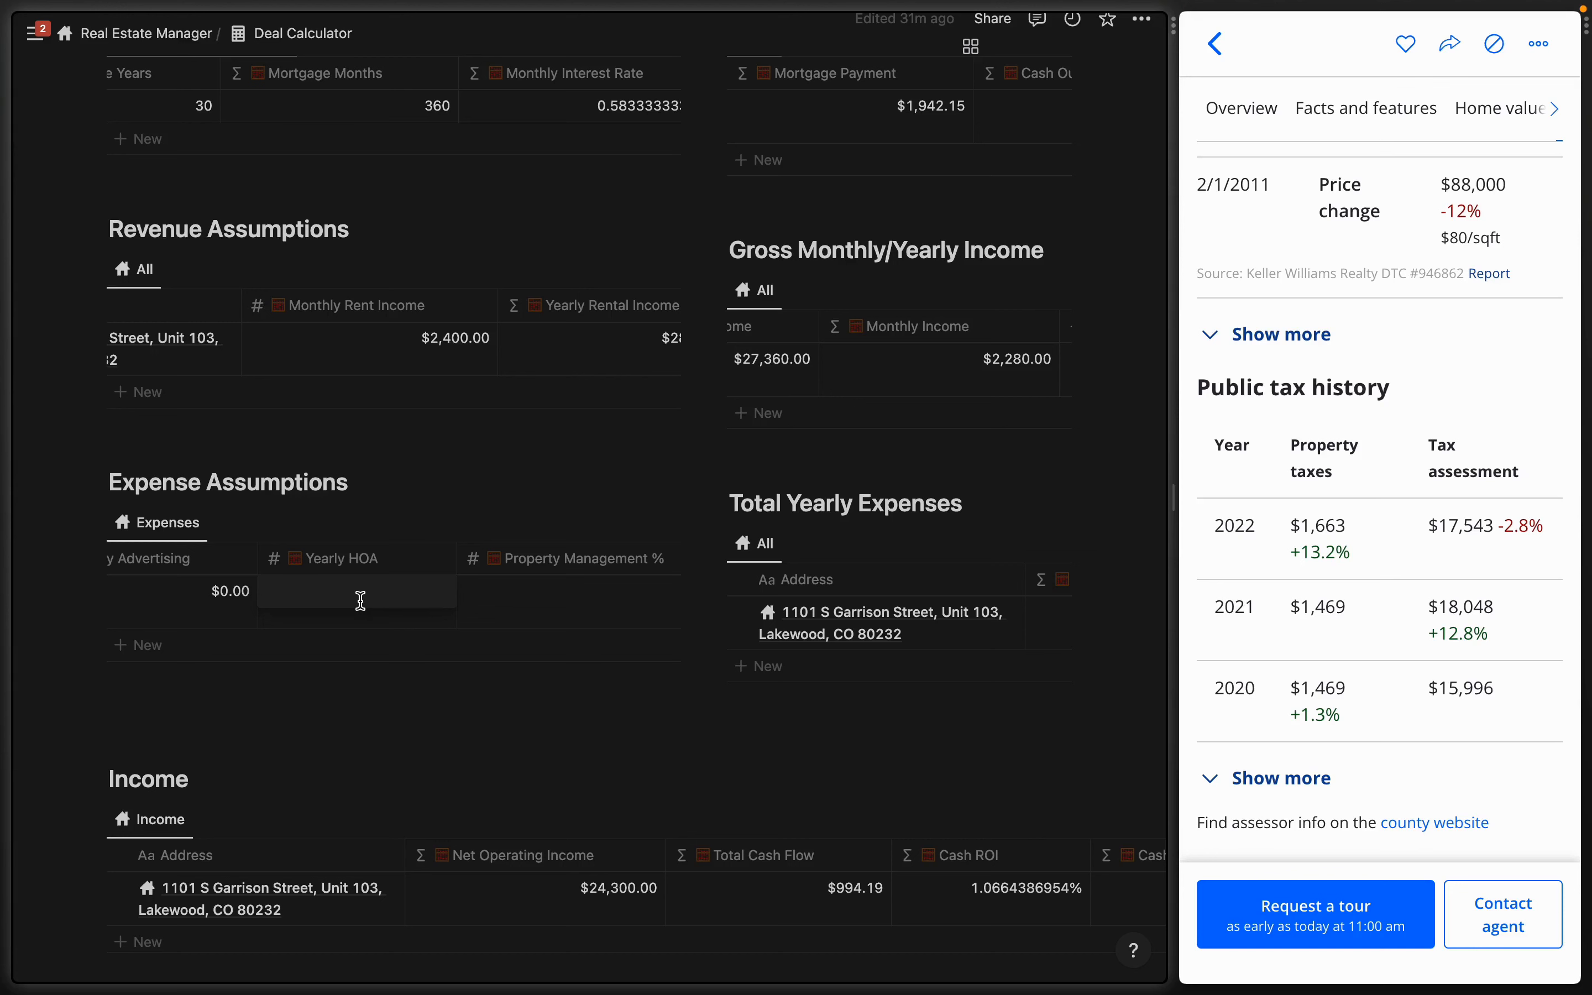
pyautogui.write('24000')
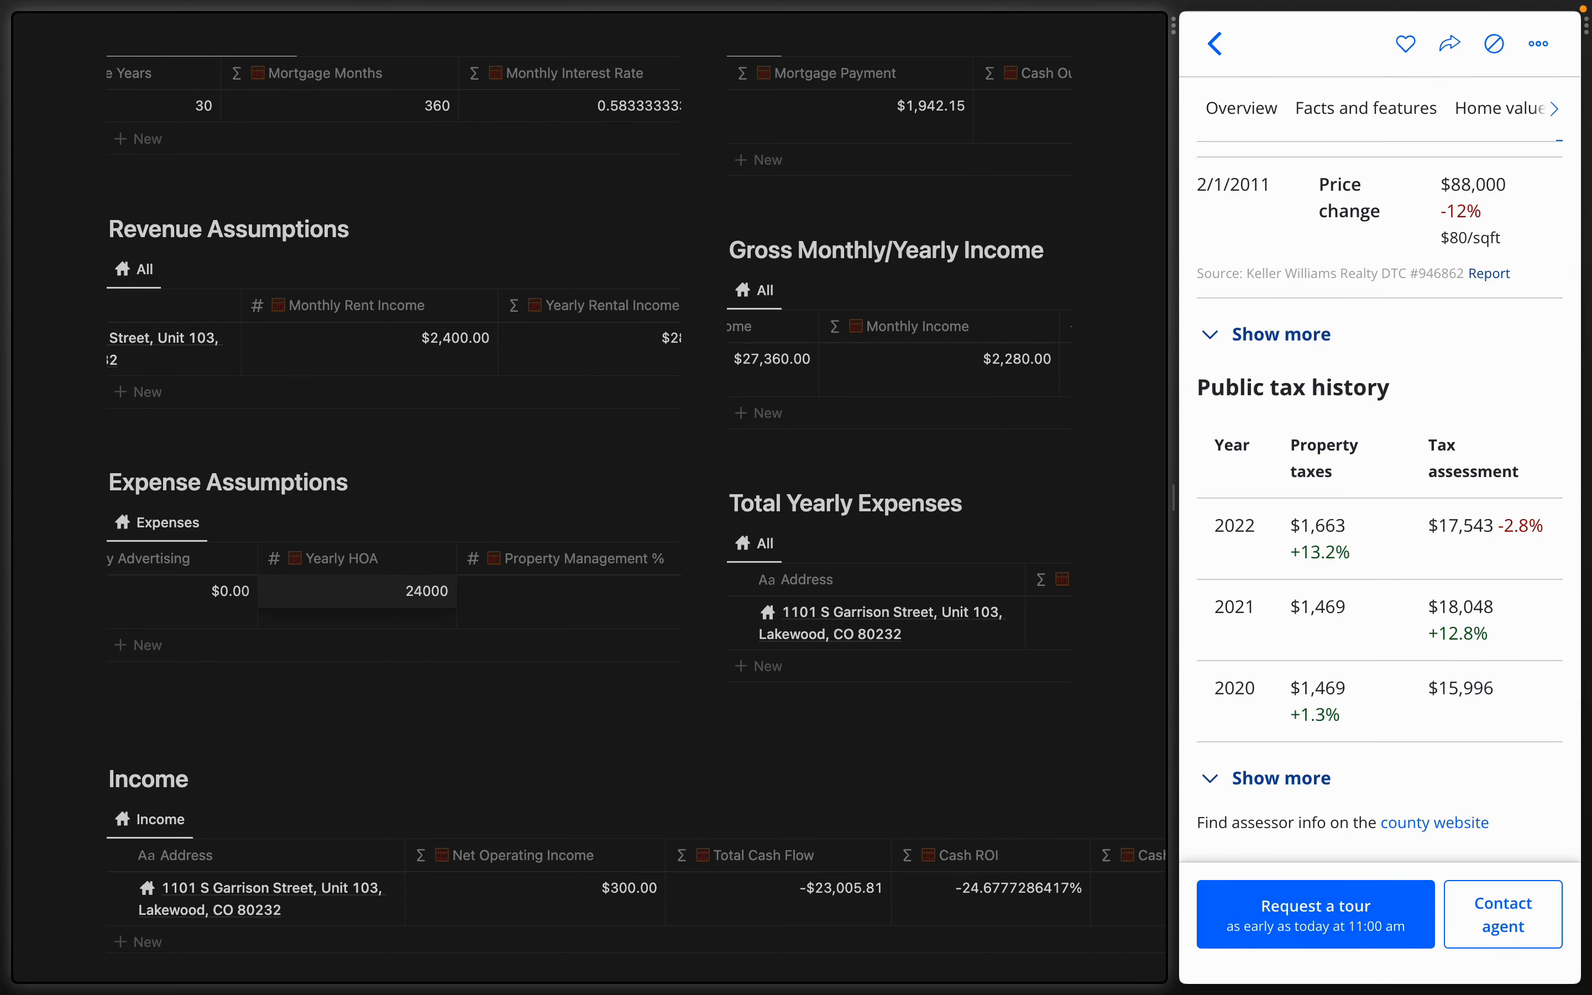
pyautogui.press('Tab')
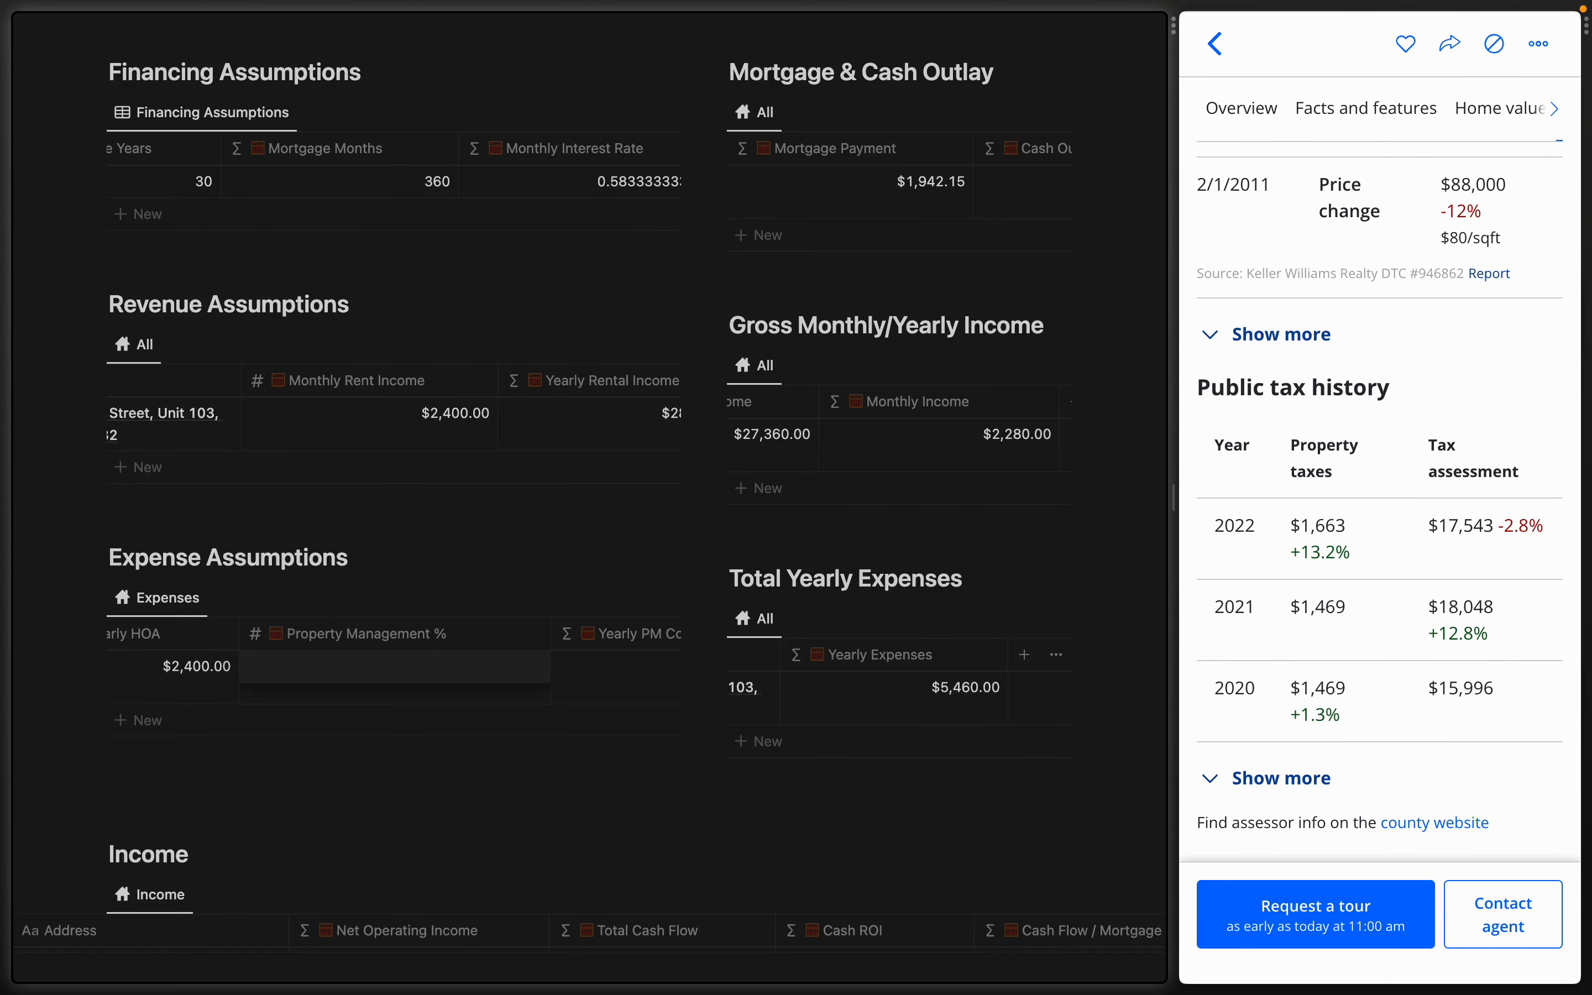
pyautogui.press('Return')
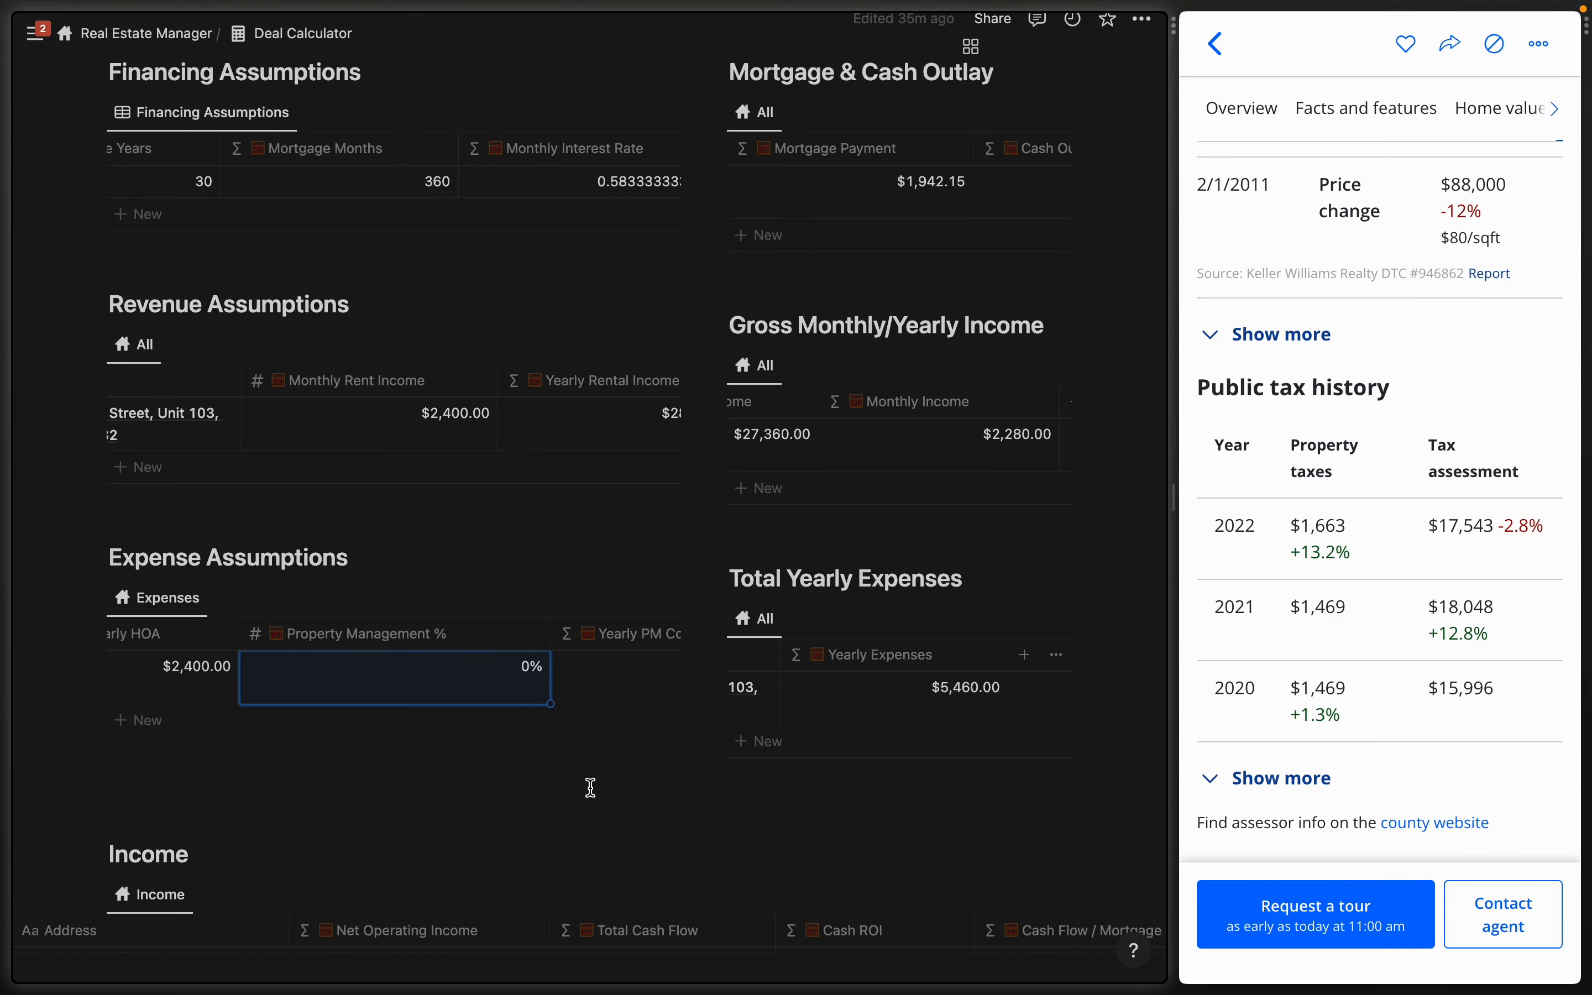
pyautogui.hscroll(-2, 1038, 592)
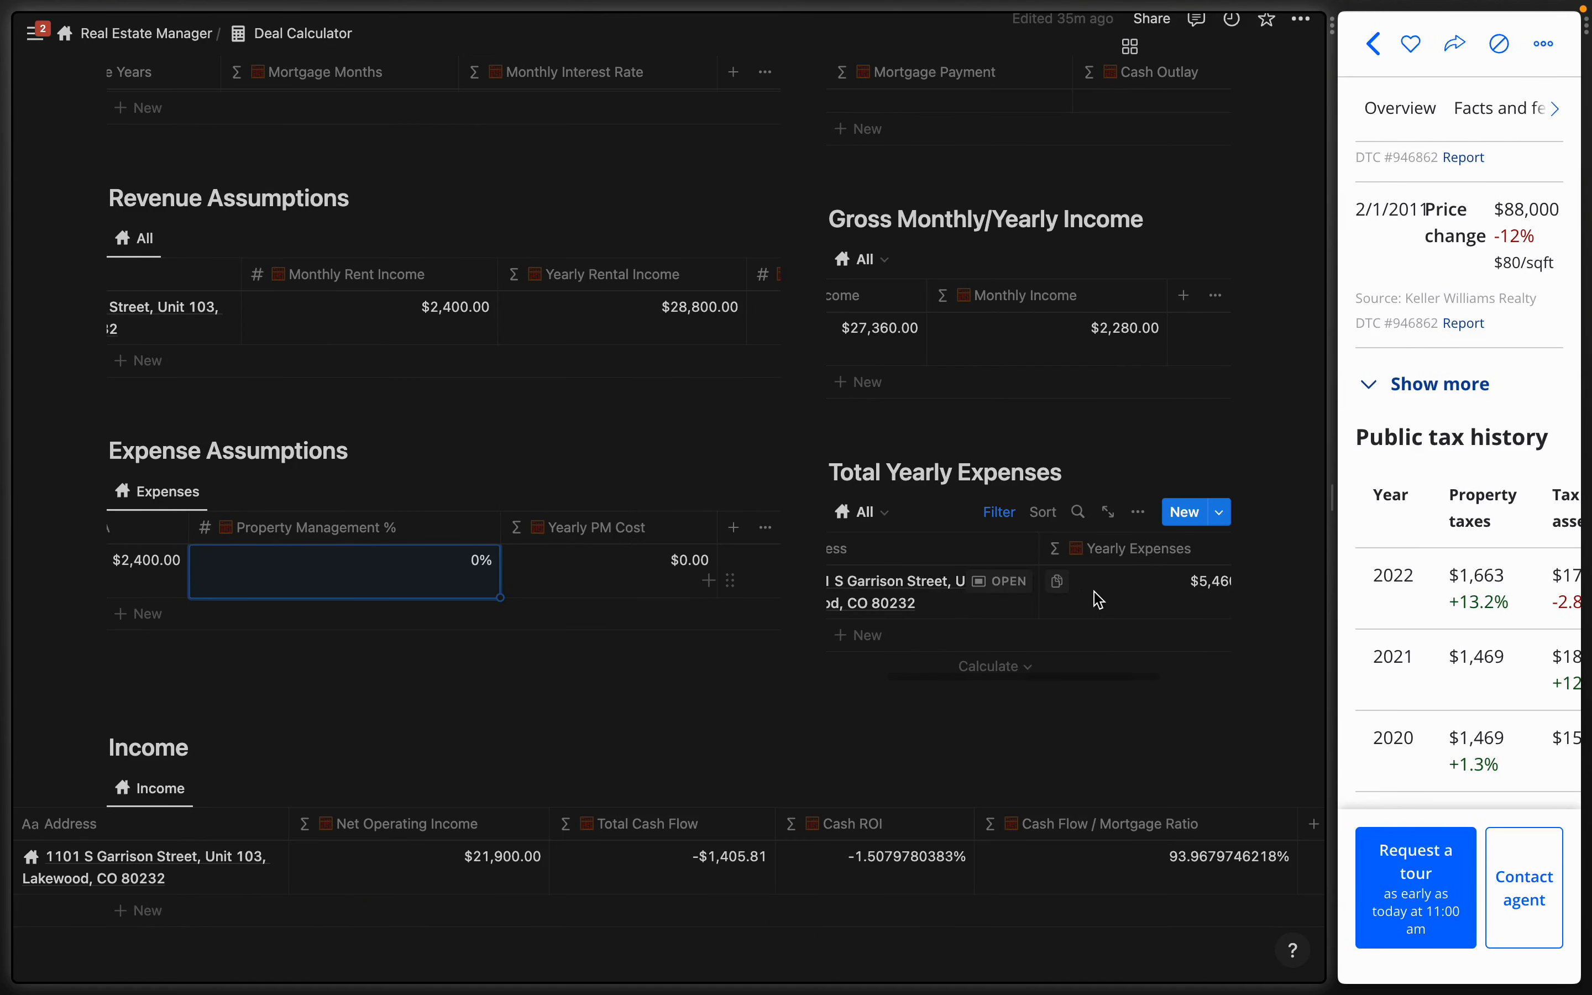
# - Review the Net Operating Income column's formula
pyautogui.hscroll(2, 1095, 592)
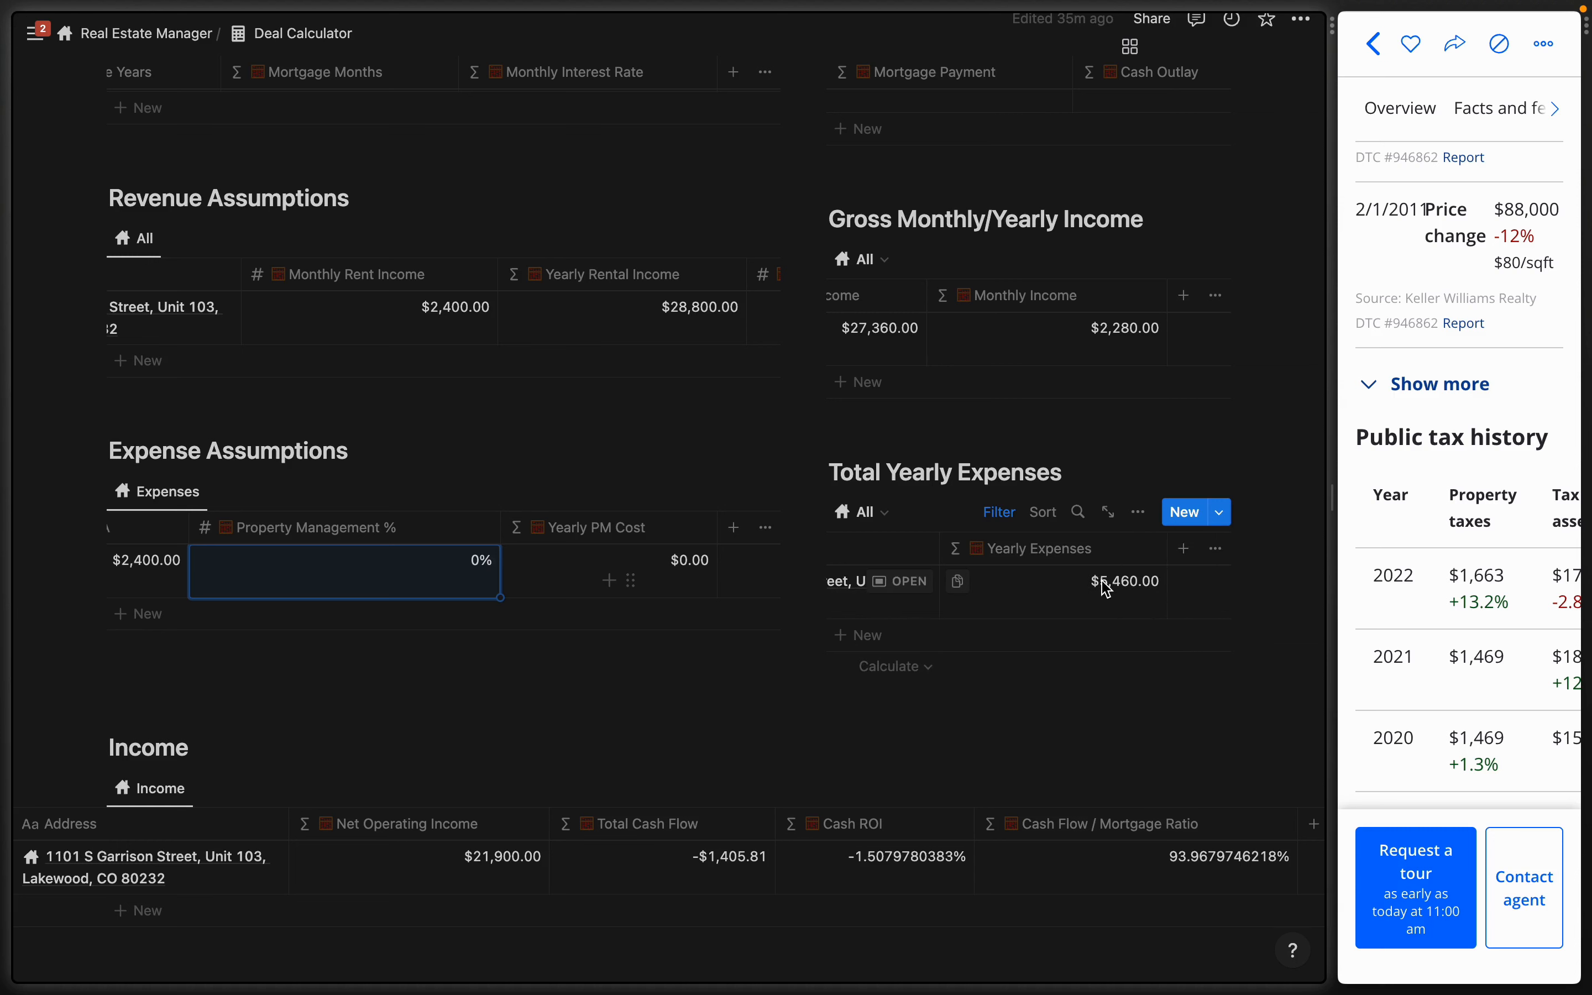
pyautogui.scroll(-4, 1077, 622)
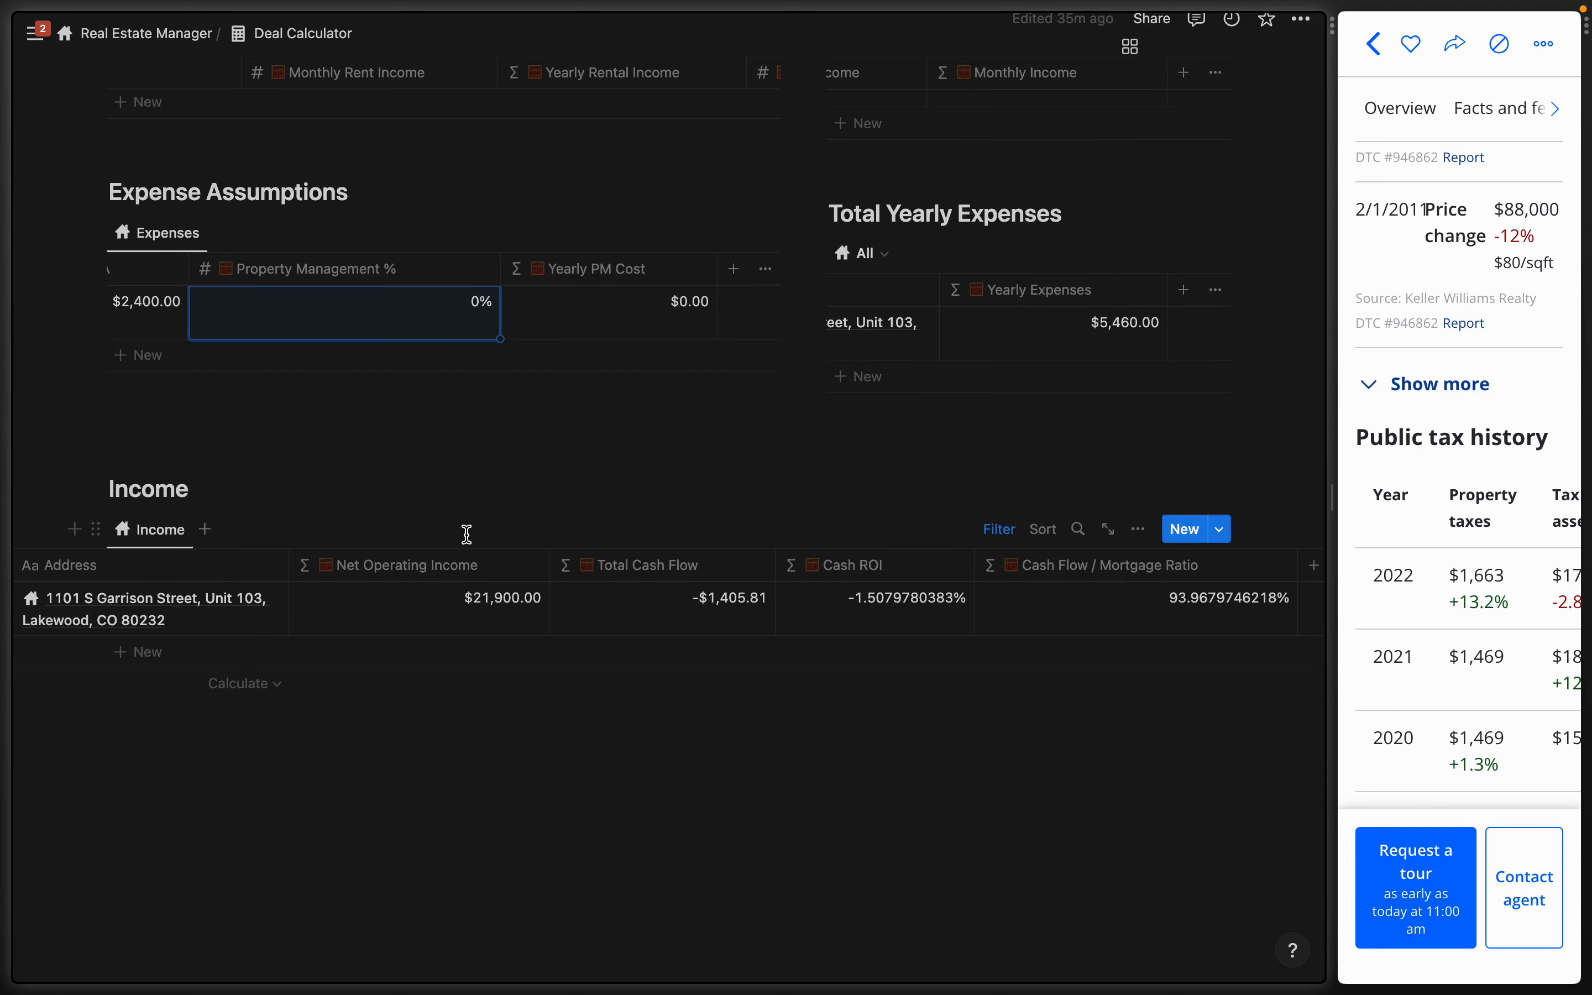
pyautogui.click(434, 567)
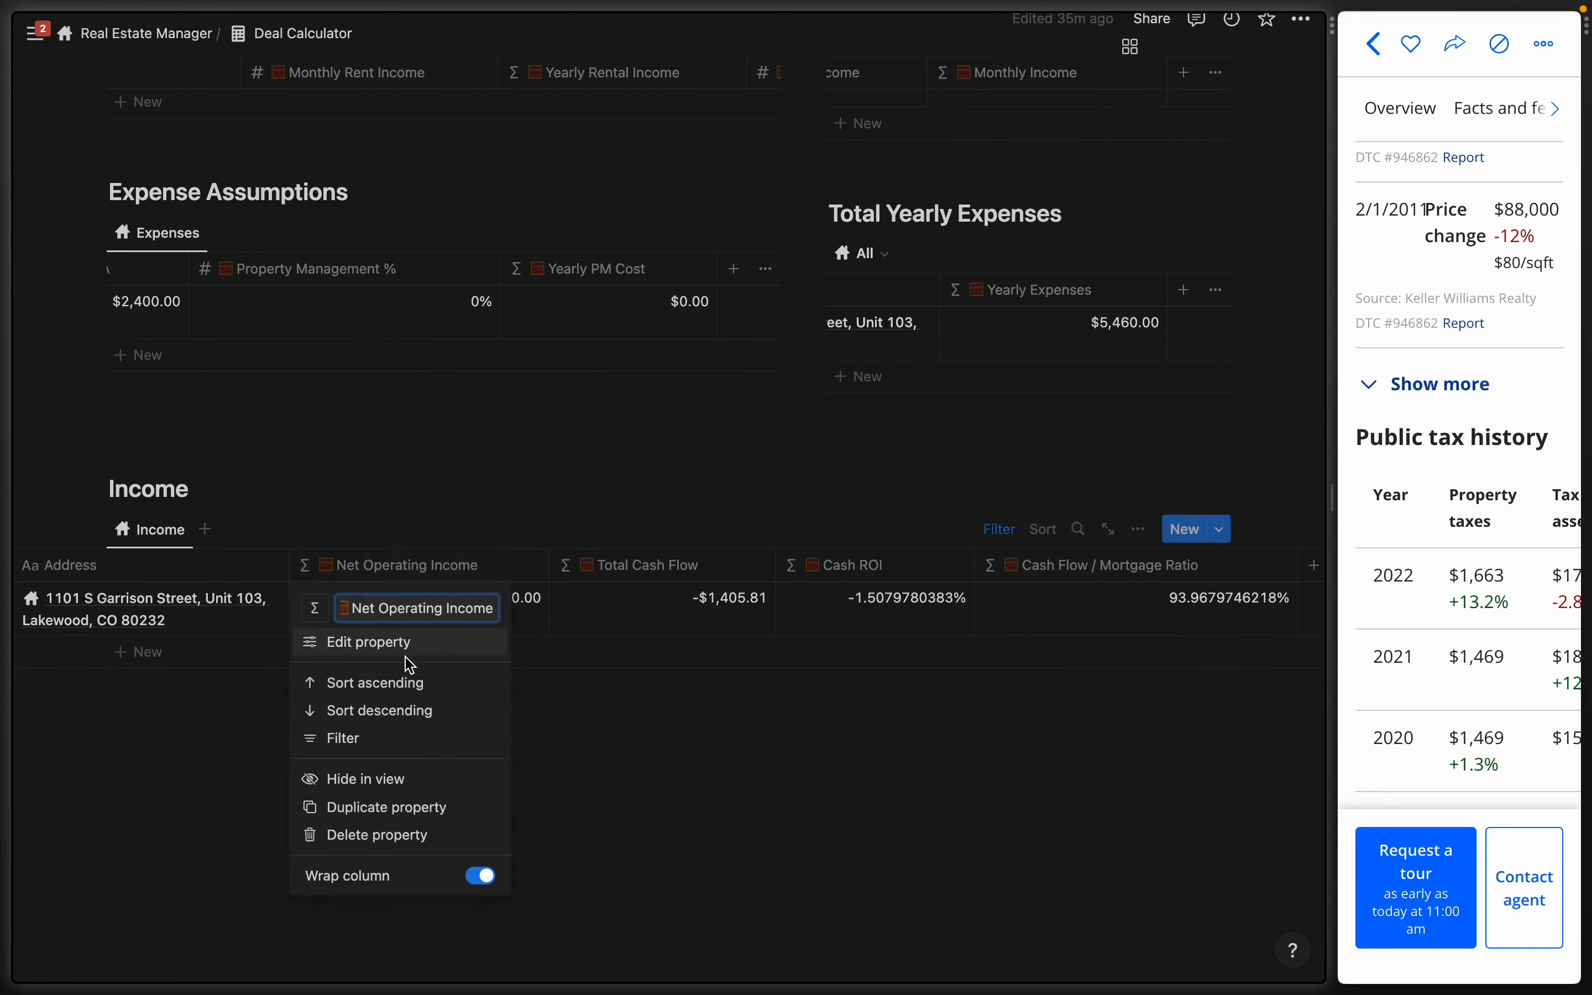
pyautogui.click(366, 648)
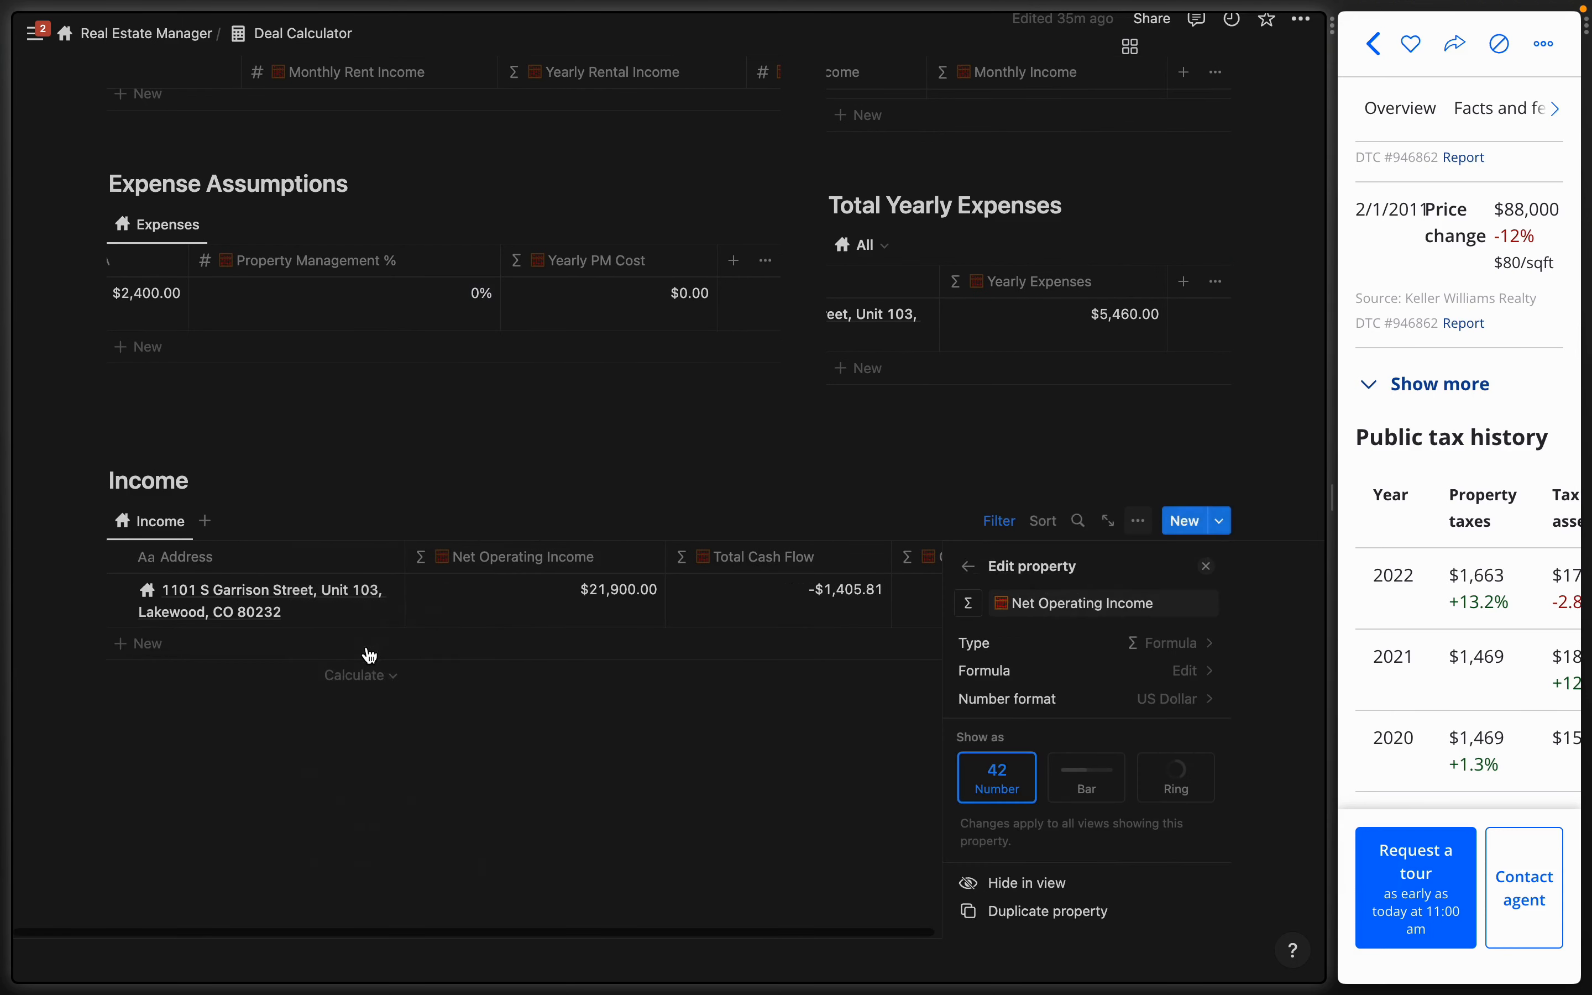
pyautogui.click(1171, 672)
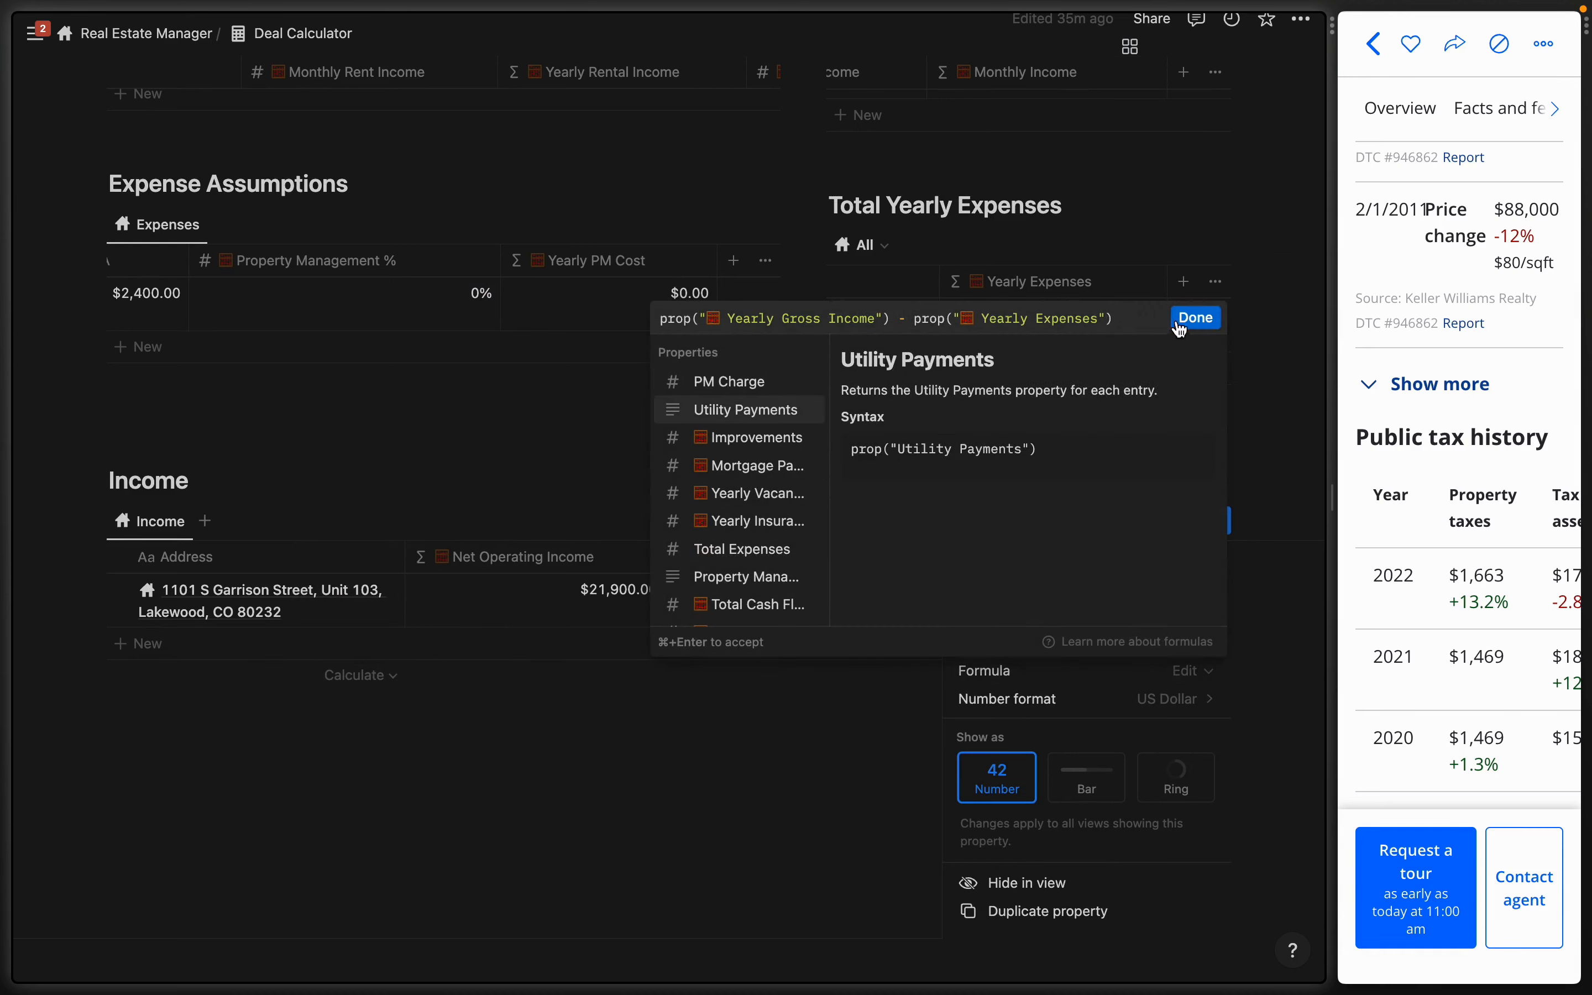
pyautogui.click(1194, 318)
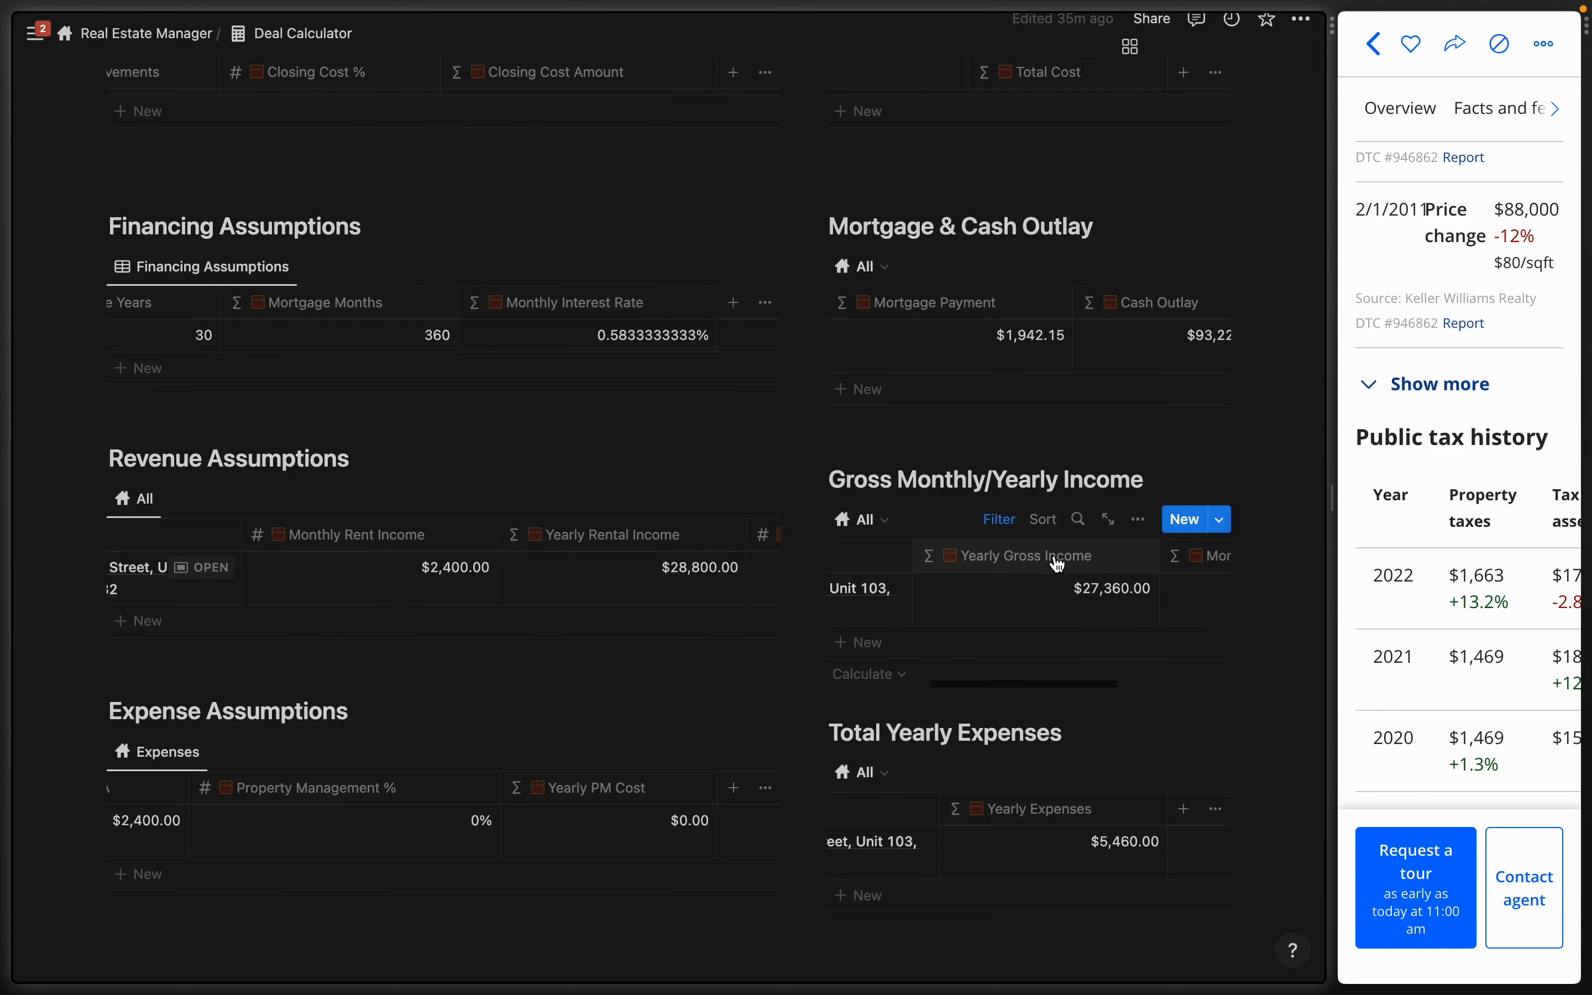
# - Review the Total Cash Flow formula and check the -$117.15 Monthly Cash Flow
pyautogui.scroll(-4, 1045, 605)
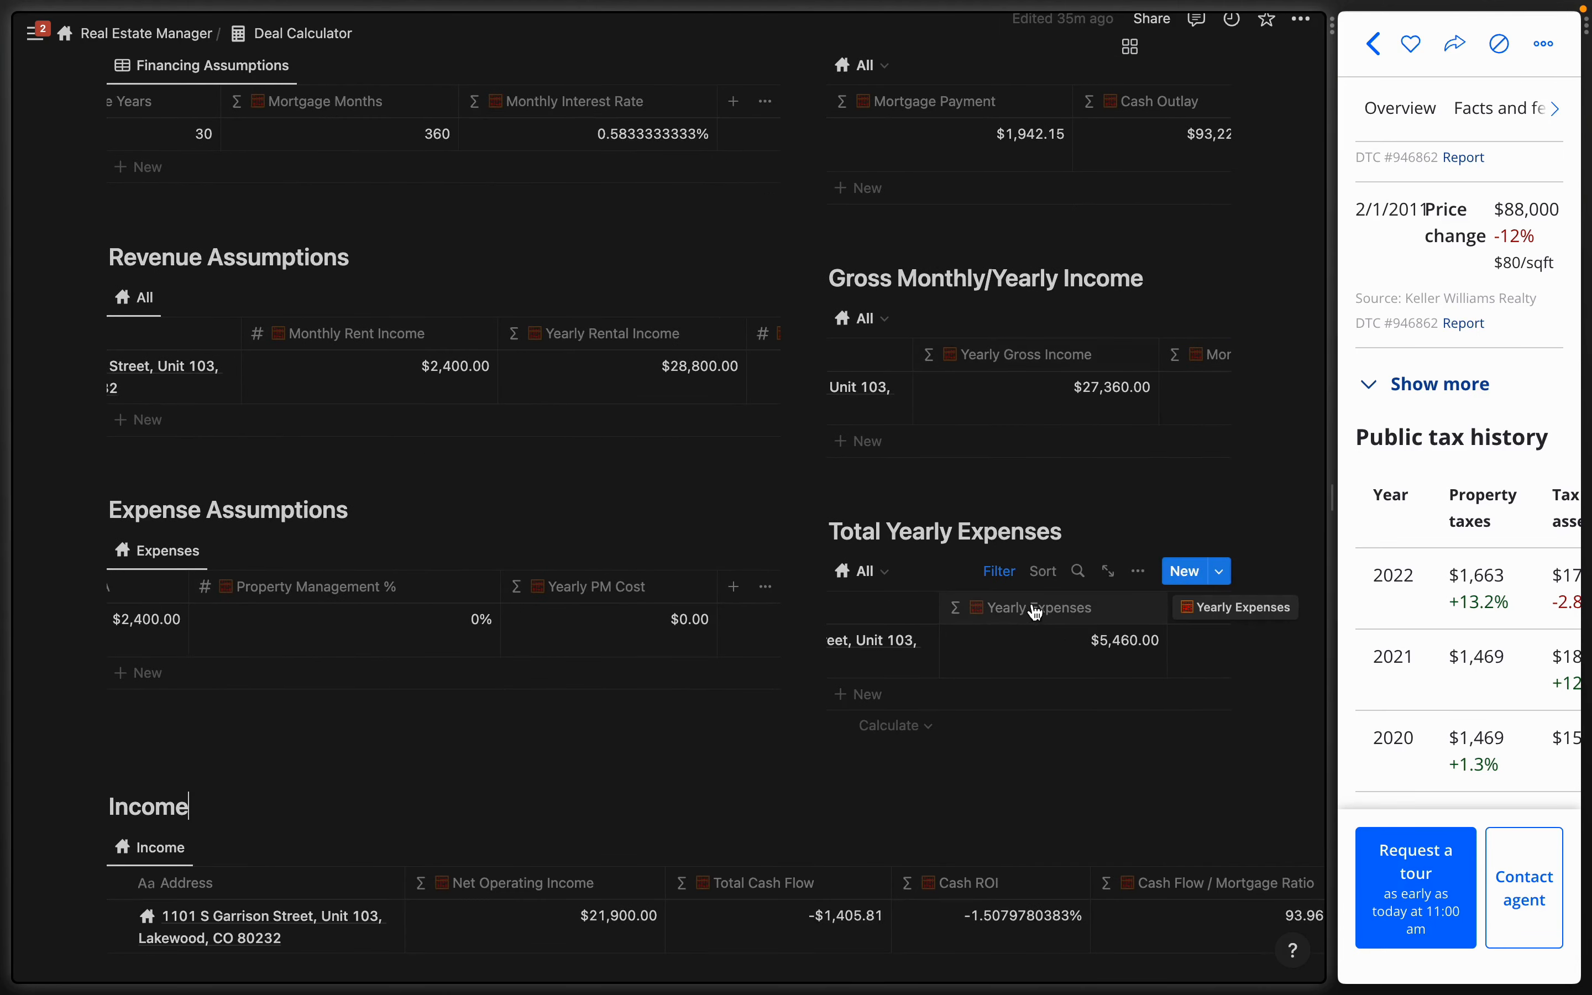
pyautogui.scroll(-5, 654, 649)
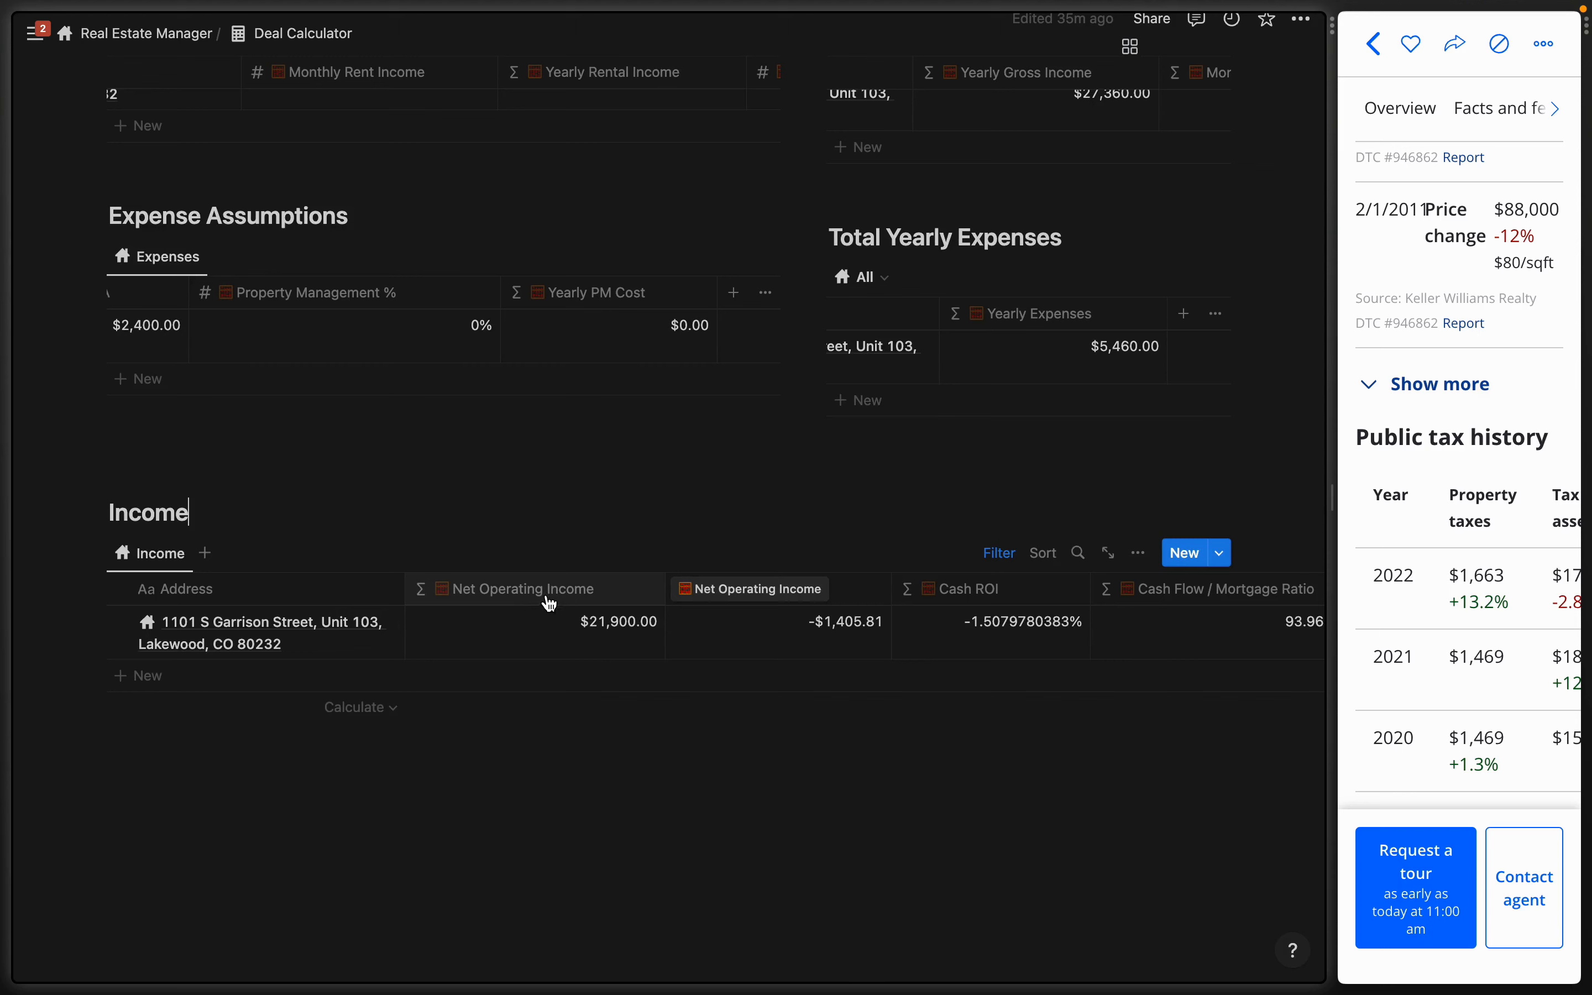
pyautogui.click(856, 610)
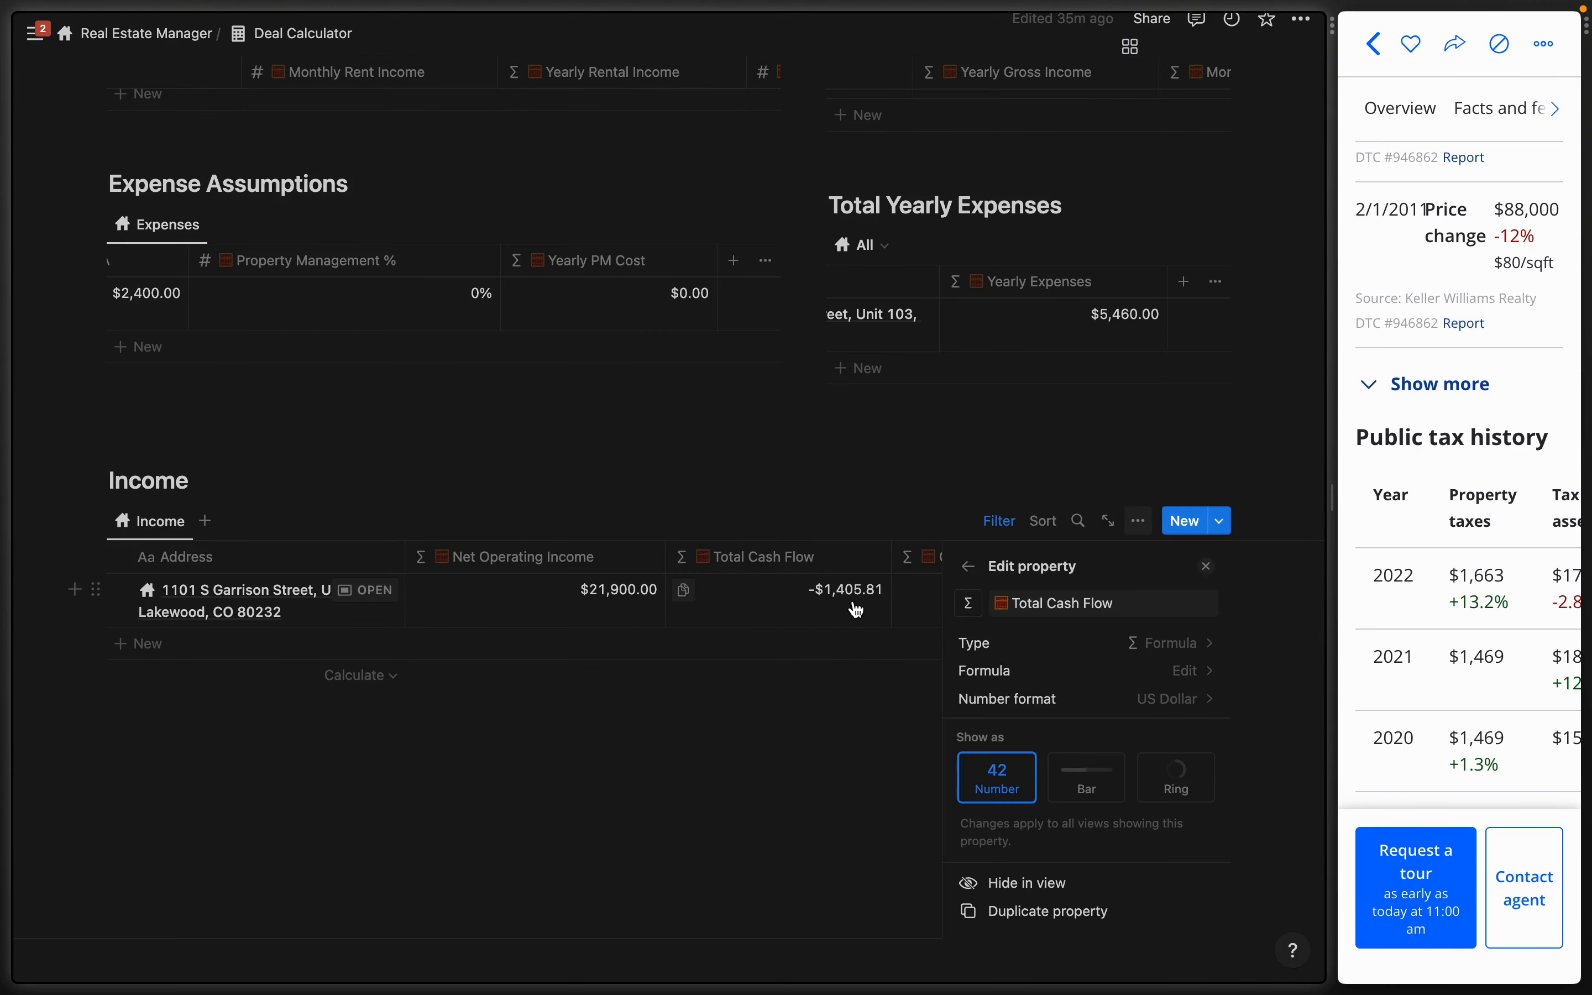
pyautogui.click(1059, 668)
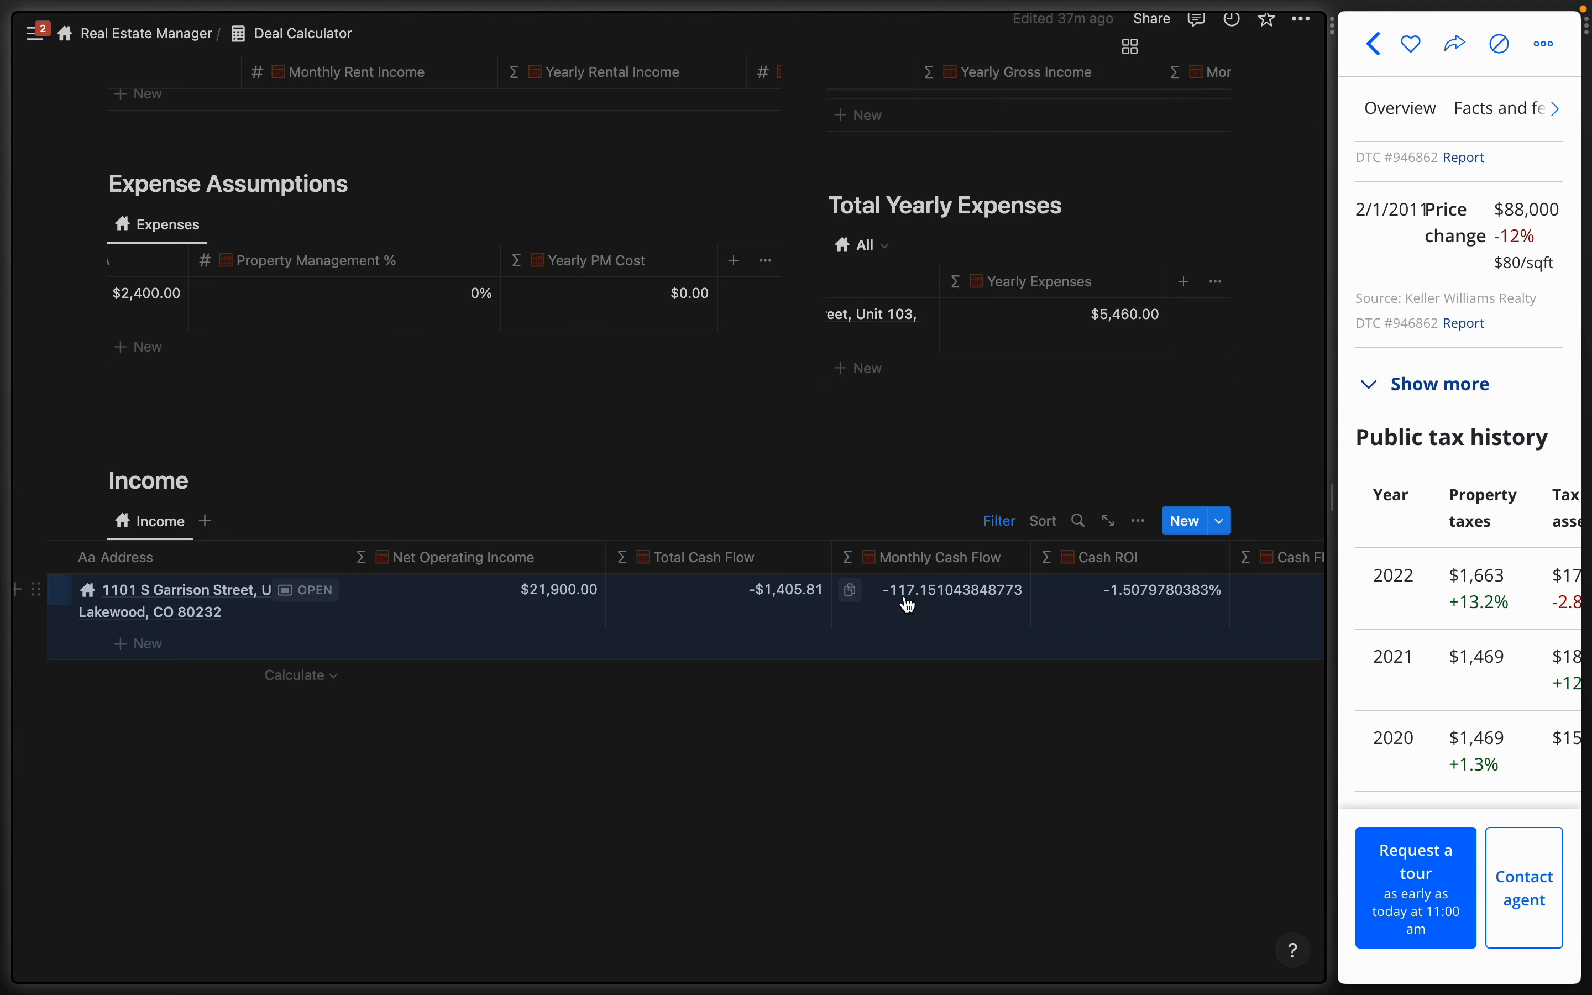
pyautogui.hscroll(5, 952, 566)
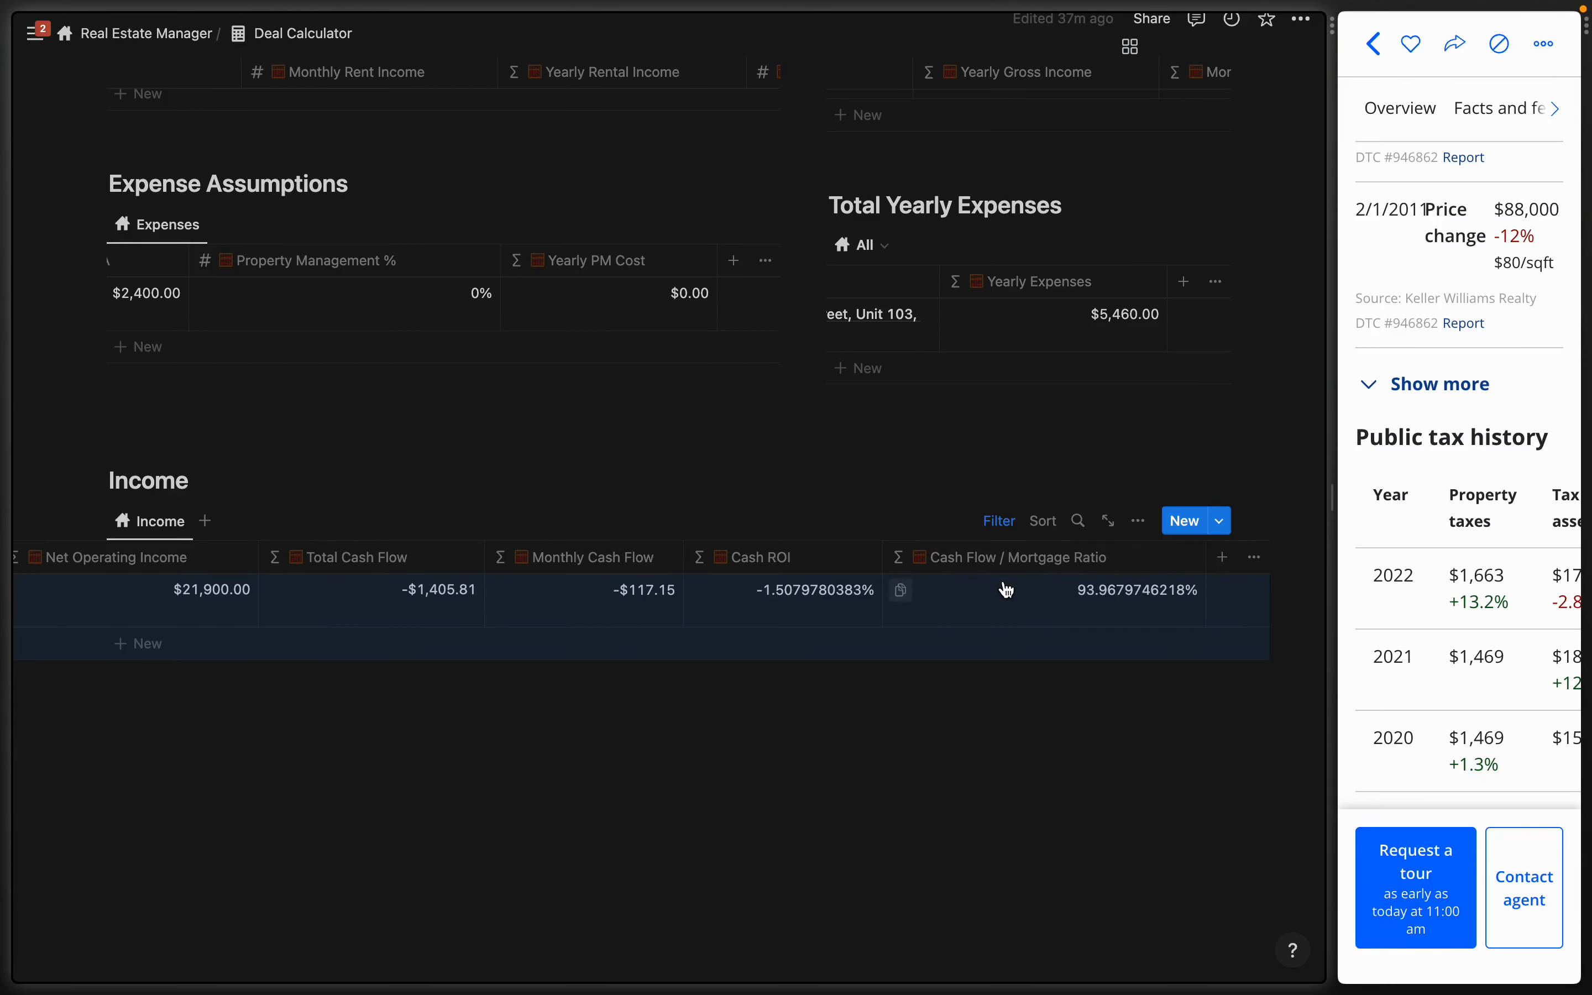
pyautogui.hscroll(-5, 1013, 605)
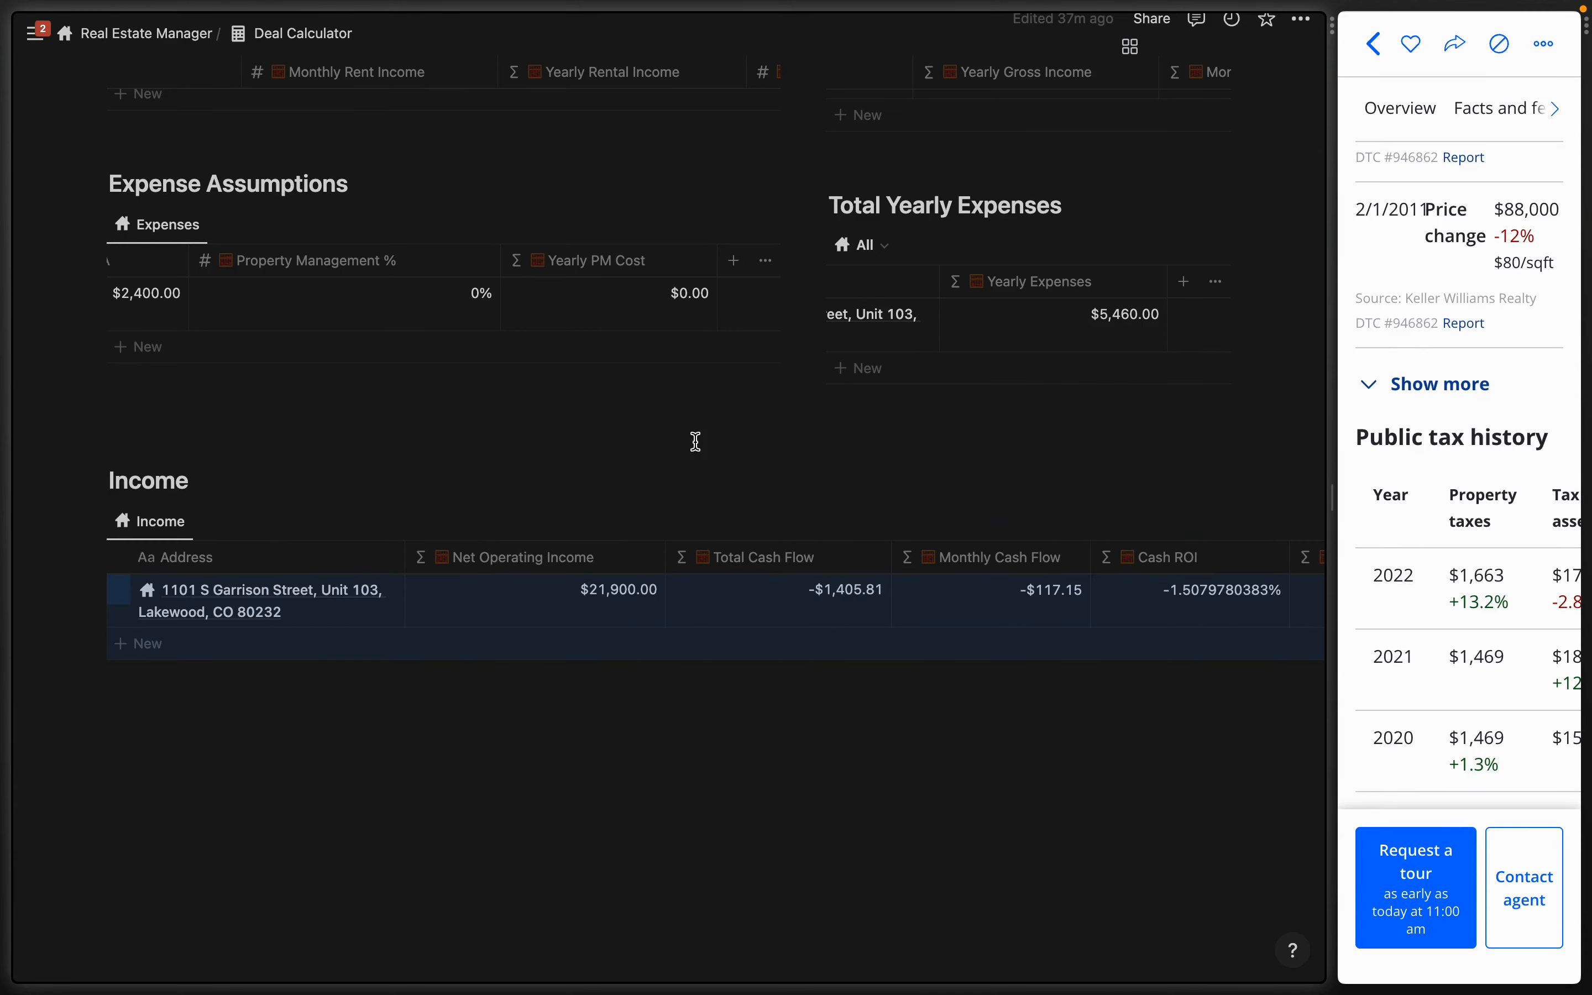
pyautogui.scroll(15, 695, 441)
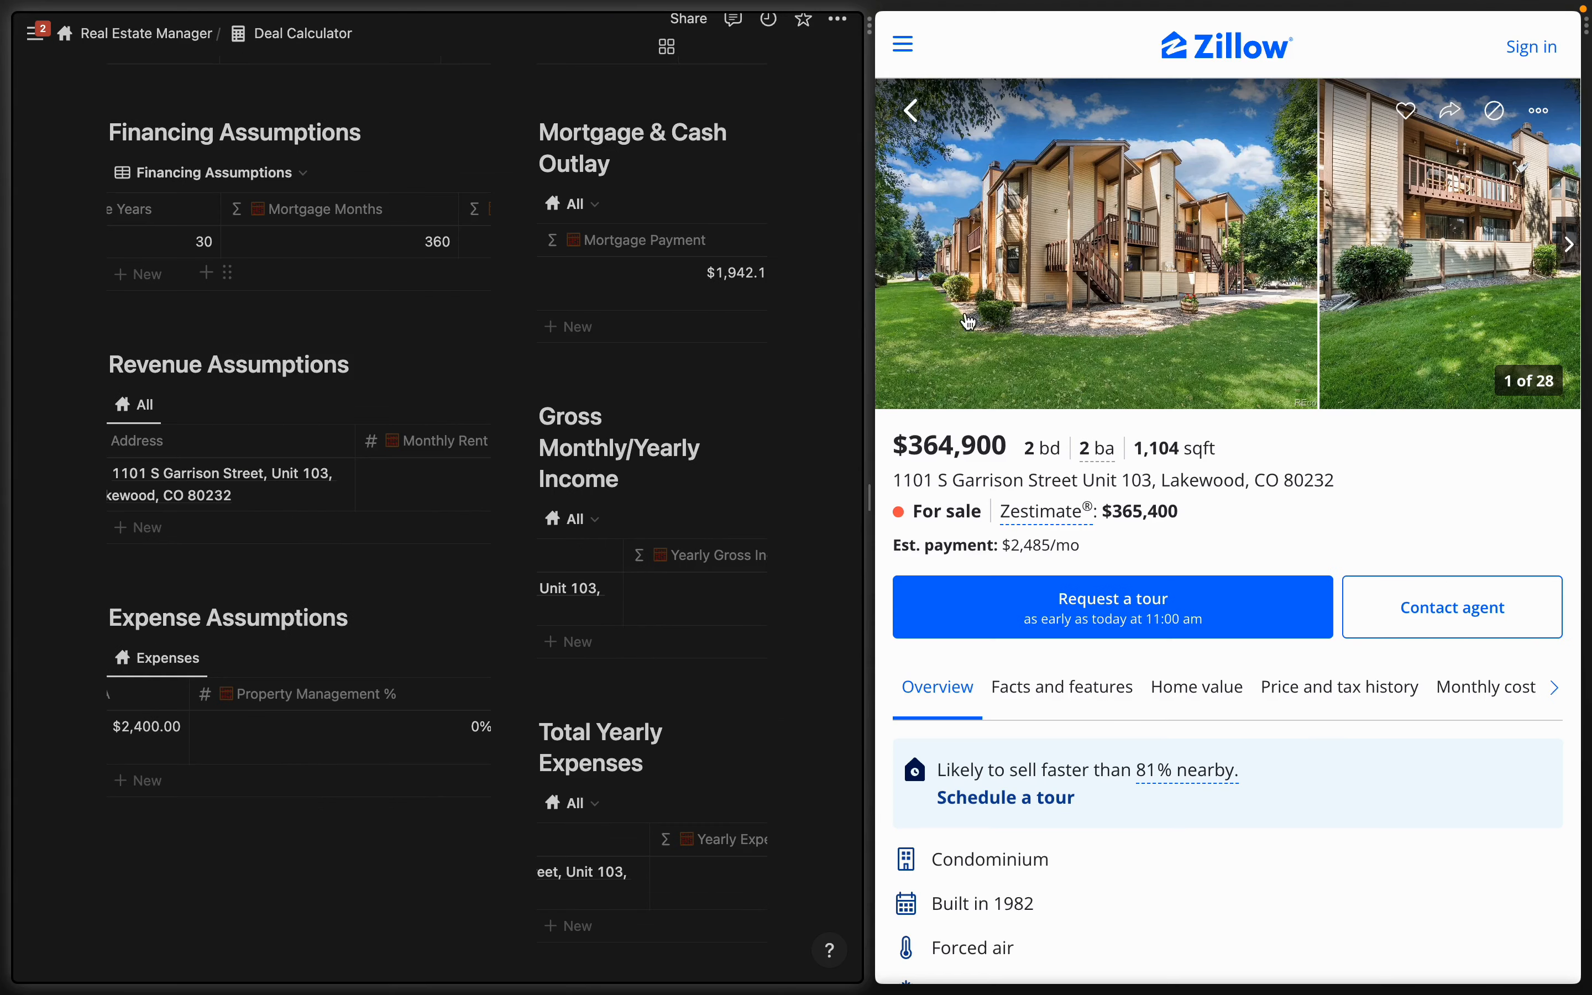
# - Widen the Notion pane and change the condo's Monthly Rent Income from 2,400 to 2,700
pyautogui.moveTo(999, 354); pyautogui.dragTo(1136, 356)
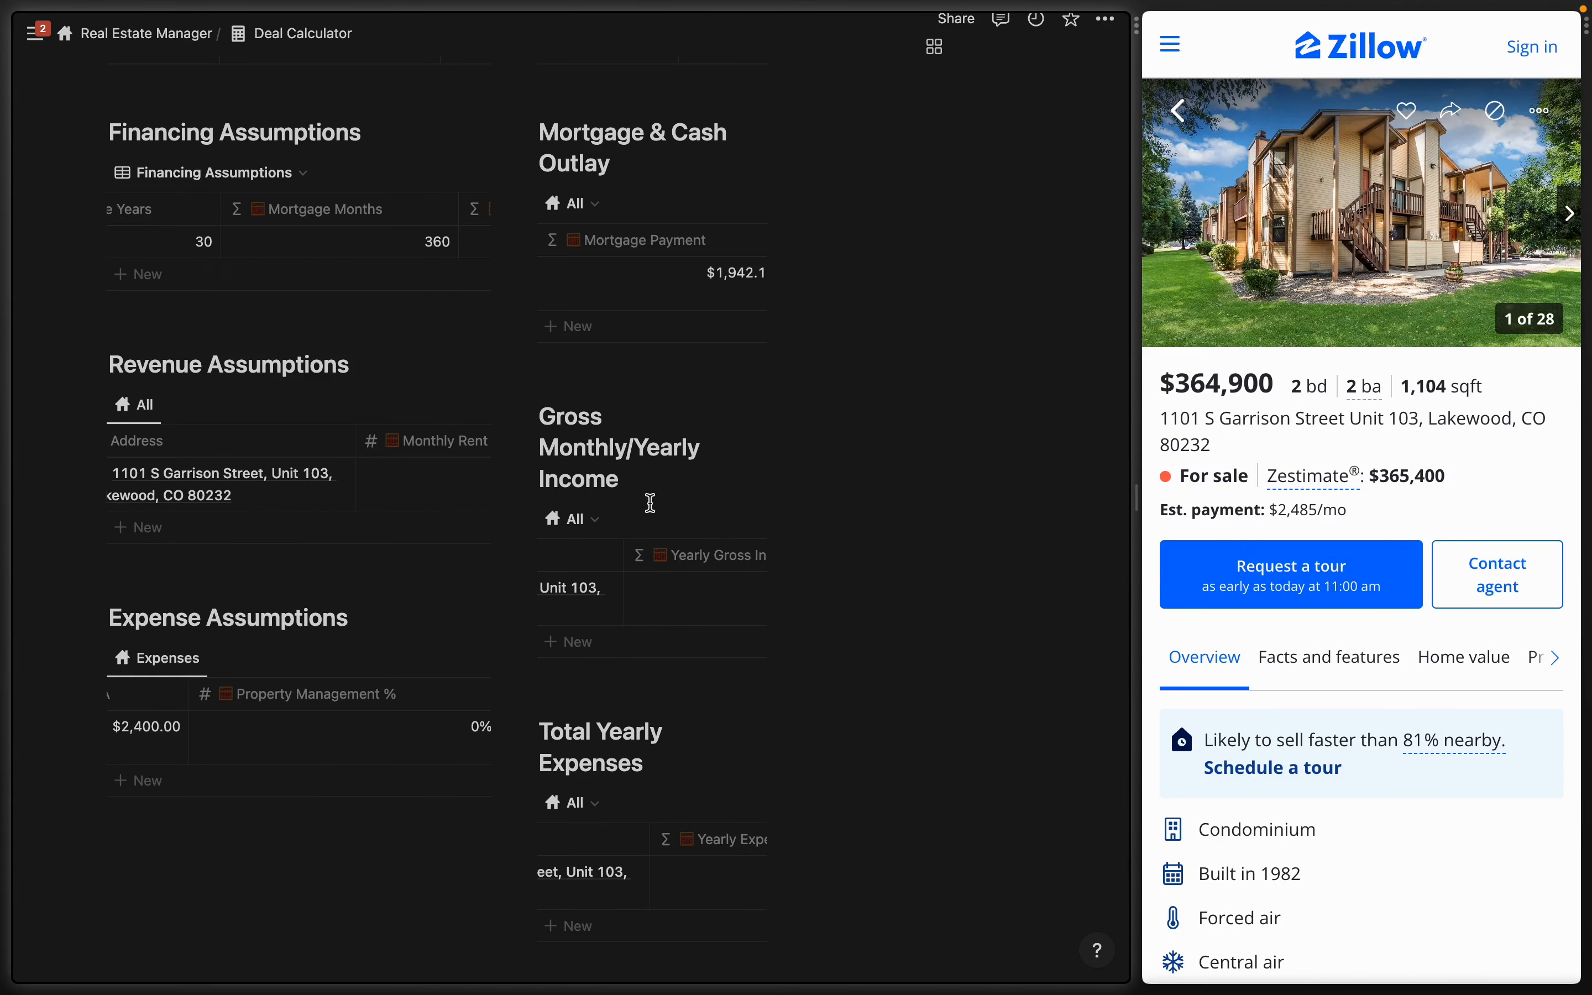
pyautogui.click(563, 473)
pyautogui.click(567, 473)
pyautogui.press('BackSpace')
pyautogui.write('700.00')
pyautogui.press('Escape')
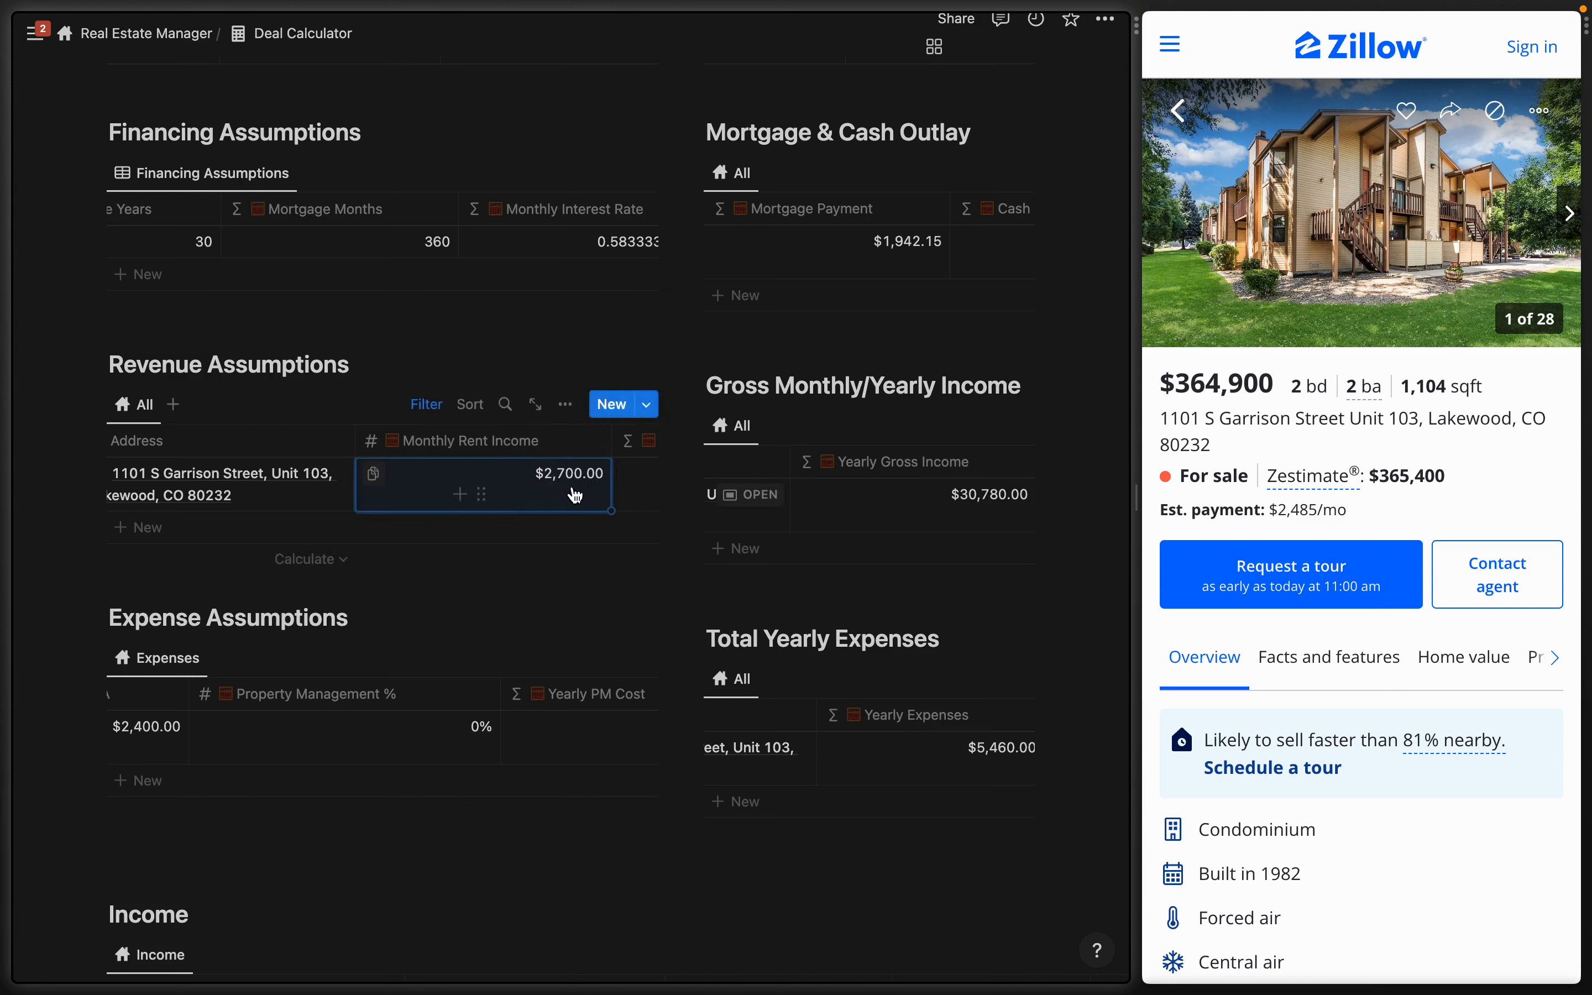
pyautogui.hscroll(4, 567, 494)
pyautogui.scroll(-5, 568, 495)
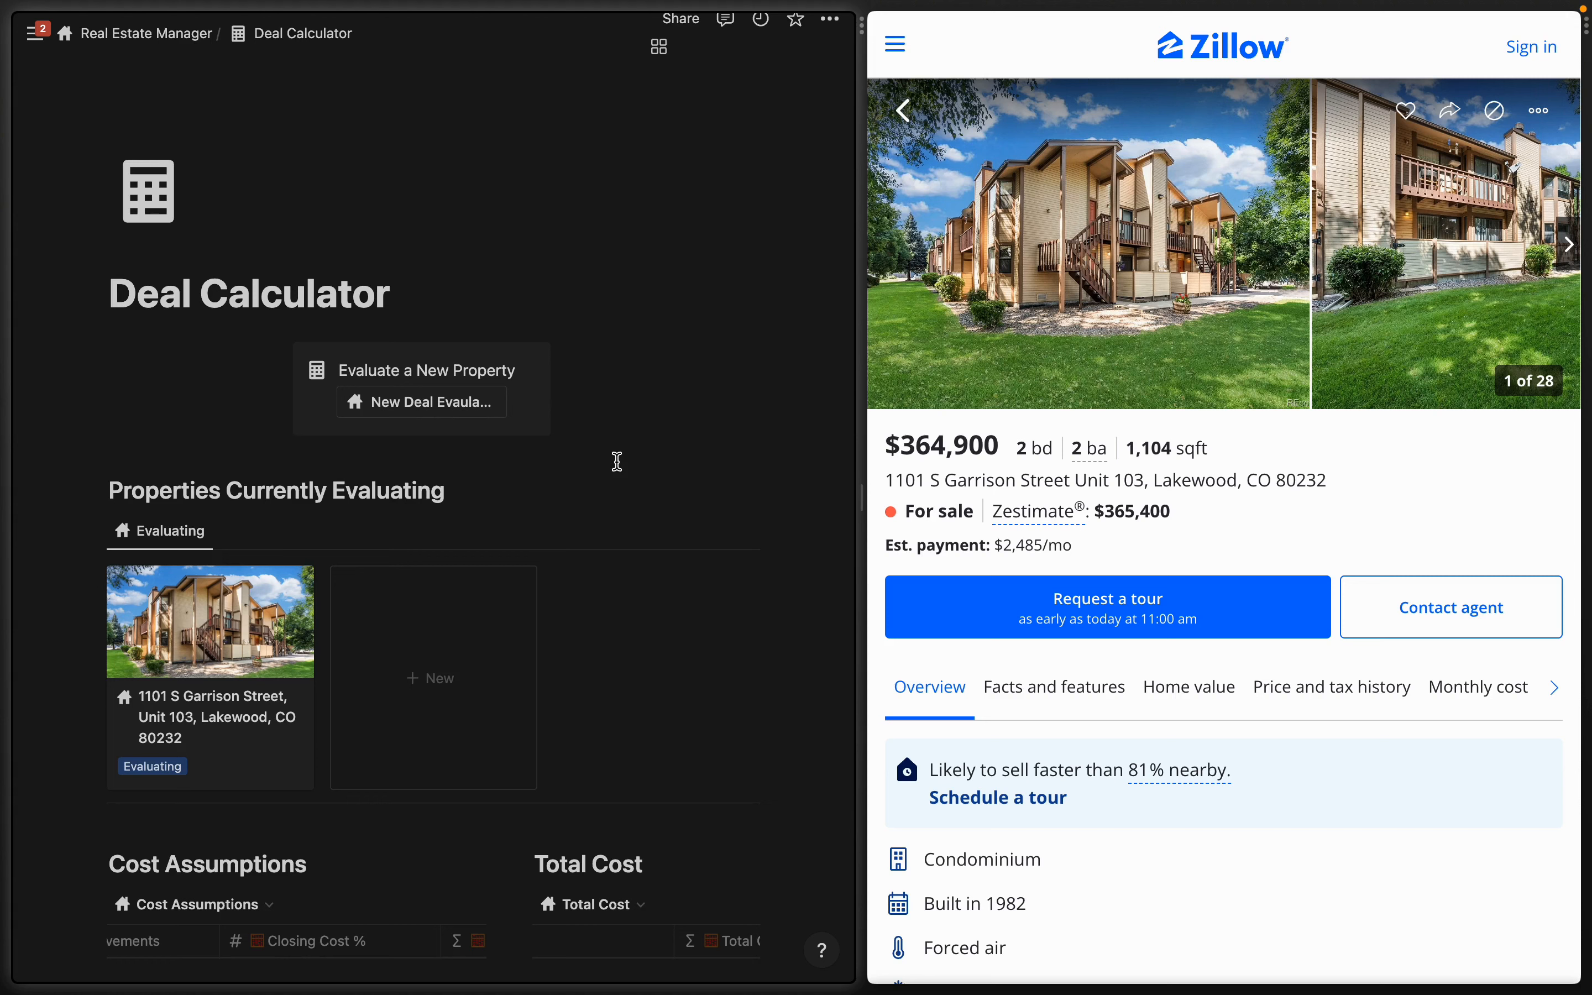
# - Set the condo's status to Creating, then go to Property Creator from the Real Estate Manager page
pyautogui.click(165, 766)
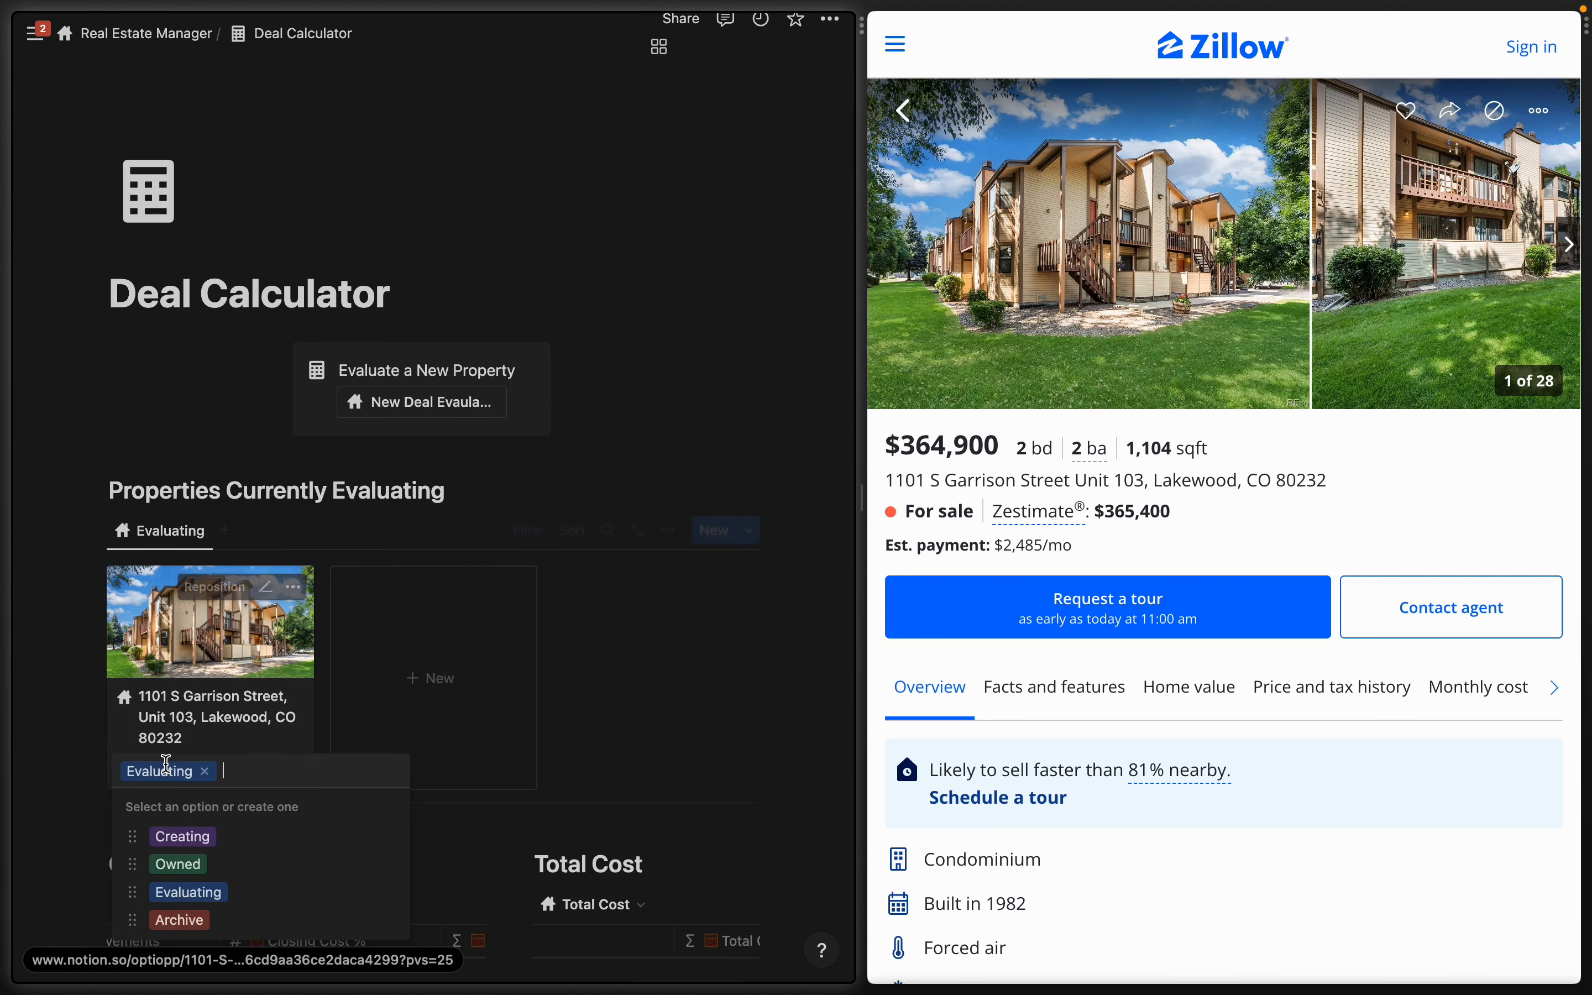
pyautogui.click(200, 837)
pyautogui.click(141, 34)
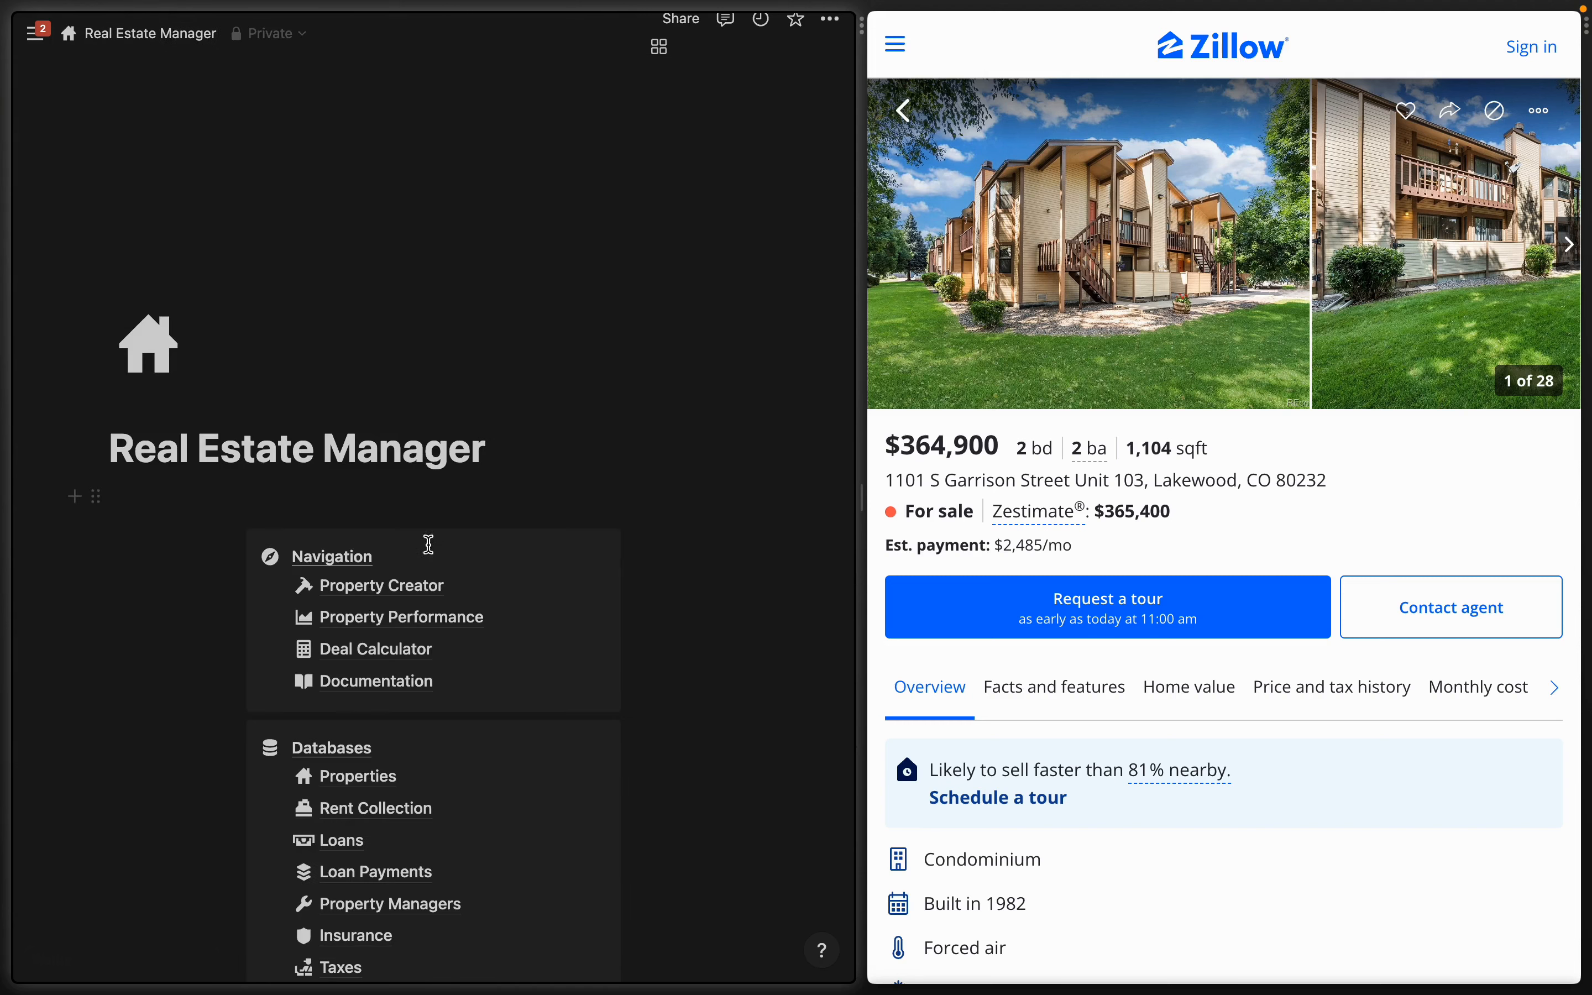
pyautogui.scroll(-1, 421, 611)
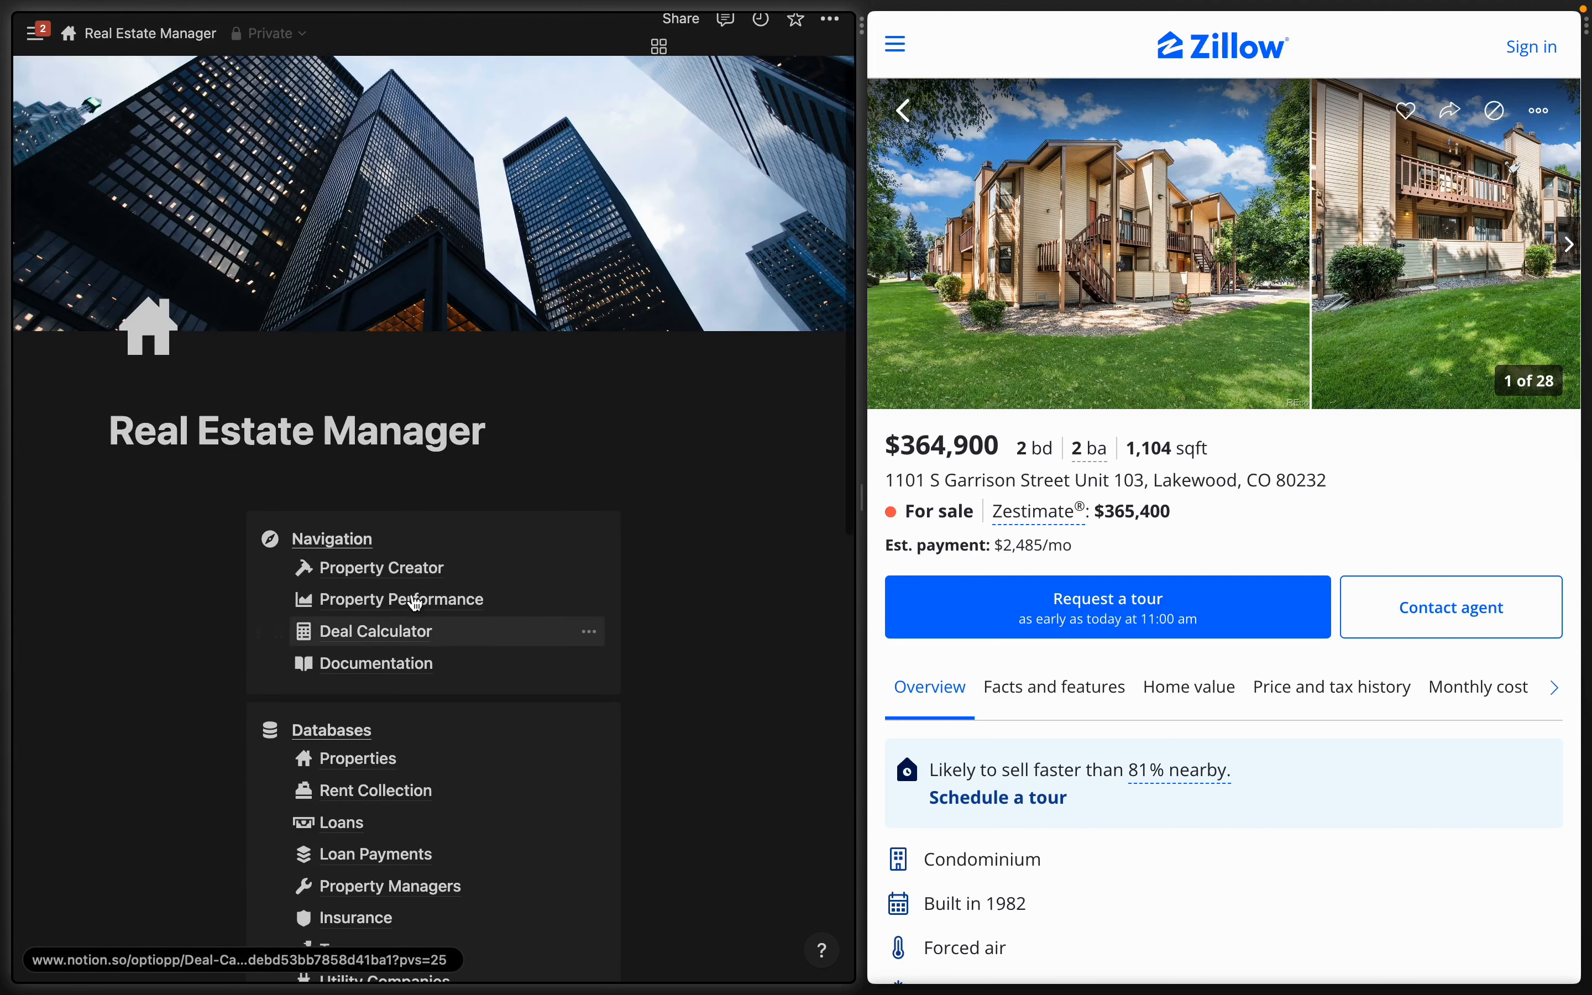
pyautogui.click(390, 567)
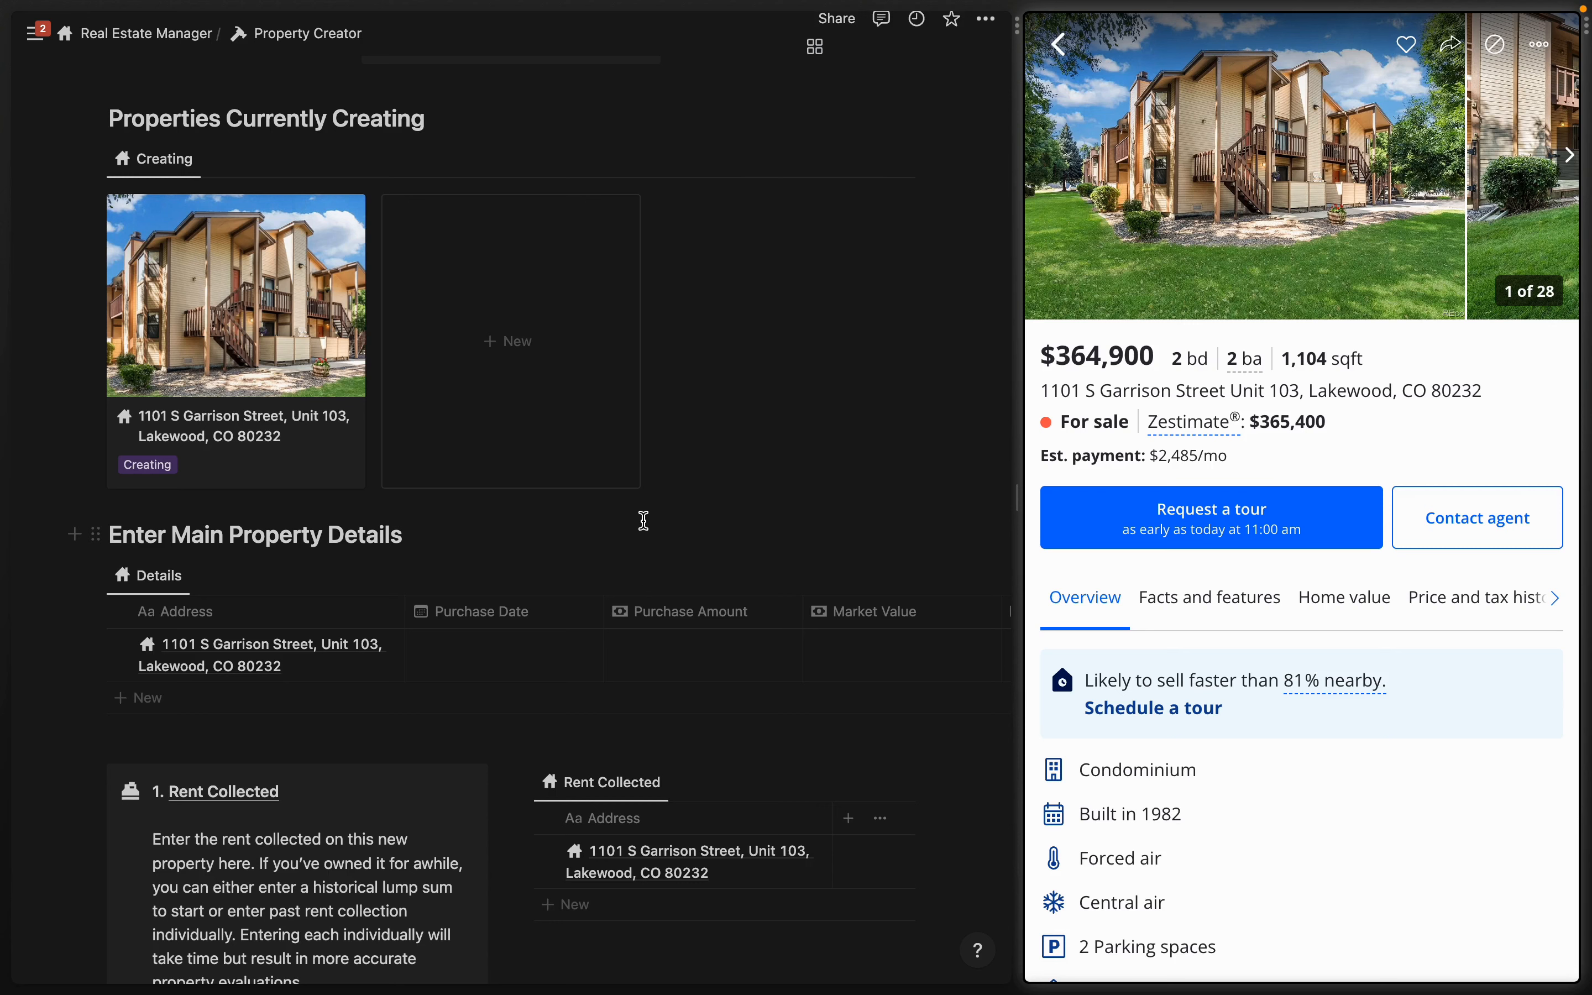
# - Enter purchase amount $350,000, market value $370,000, monthly rent $2,700, and mark it Rented
pyautogui.scroll(-3, 644, 520)
pyautogui.click(487, 564)
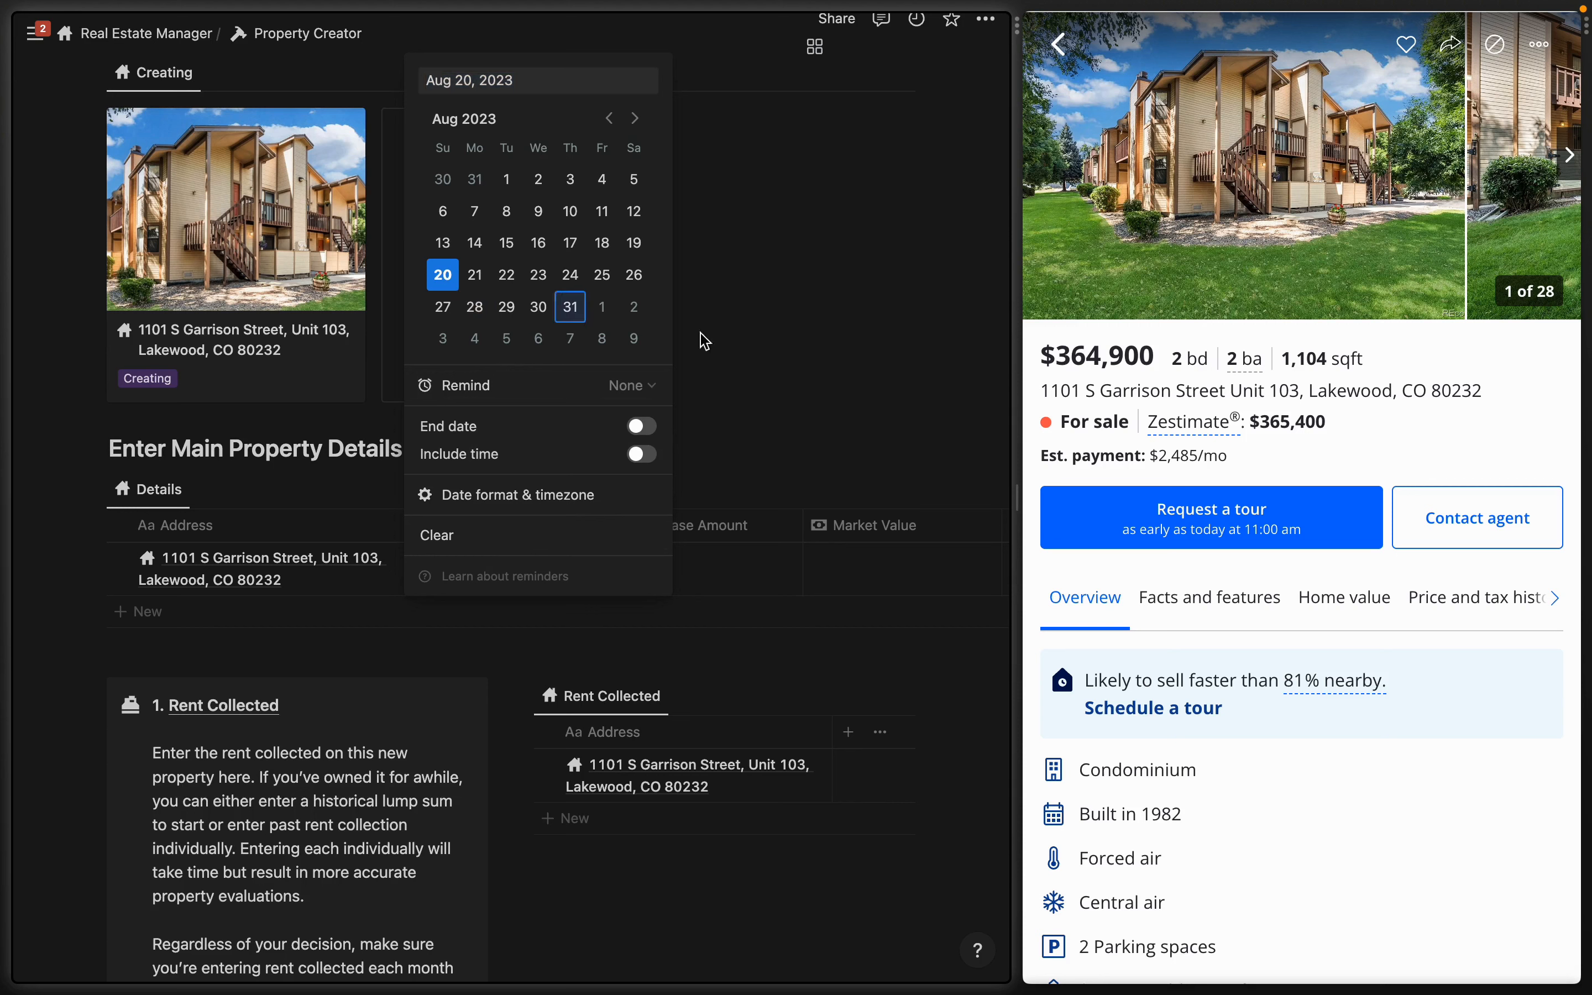
pyautogui.click(717, 567)
pyautogui.click(717, 567)
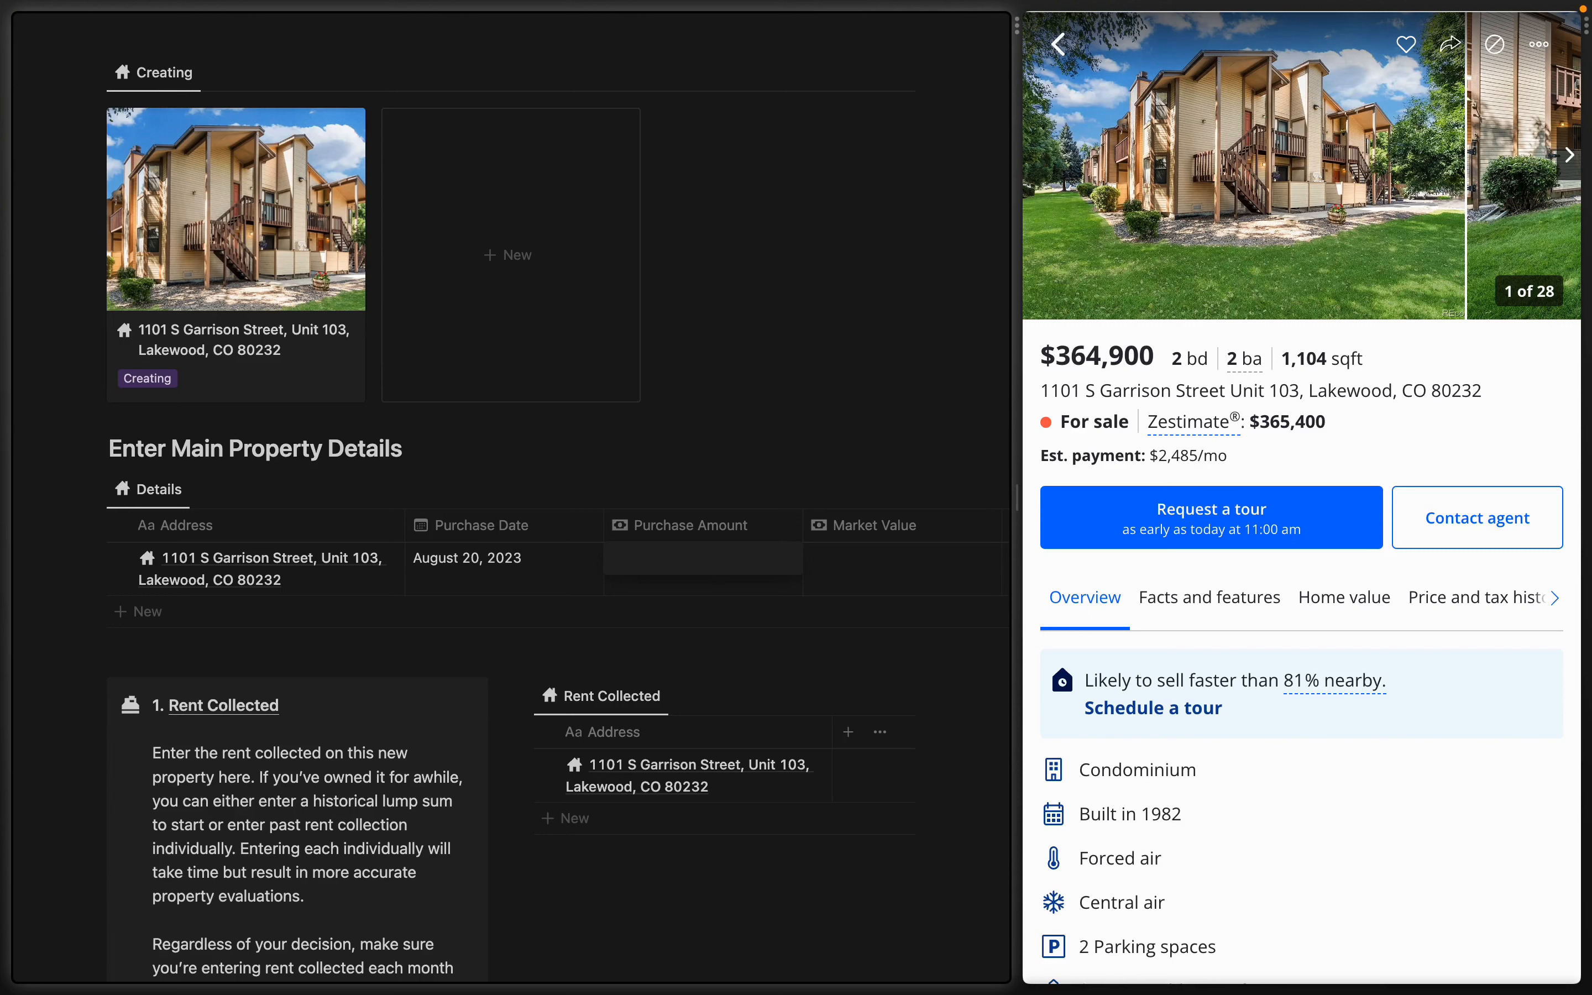
pyautogui.write('350')
pyautogui.write('000')
pyautogui.press('Return')
pyautogui.hscroll(2, 754, 566)
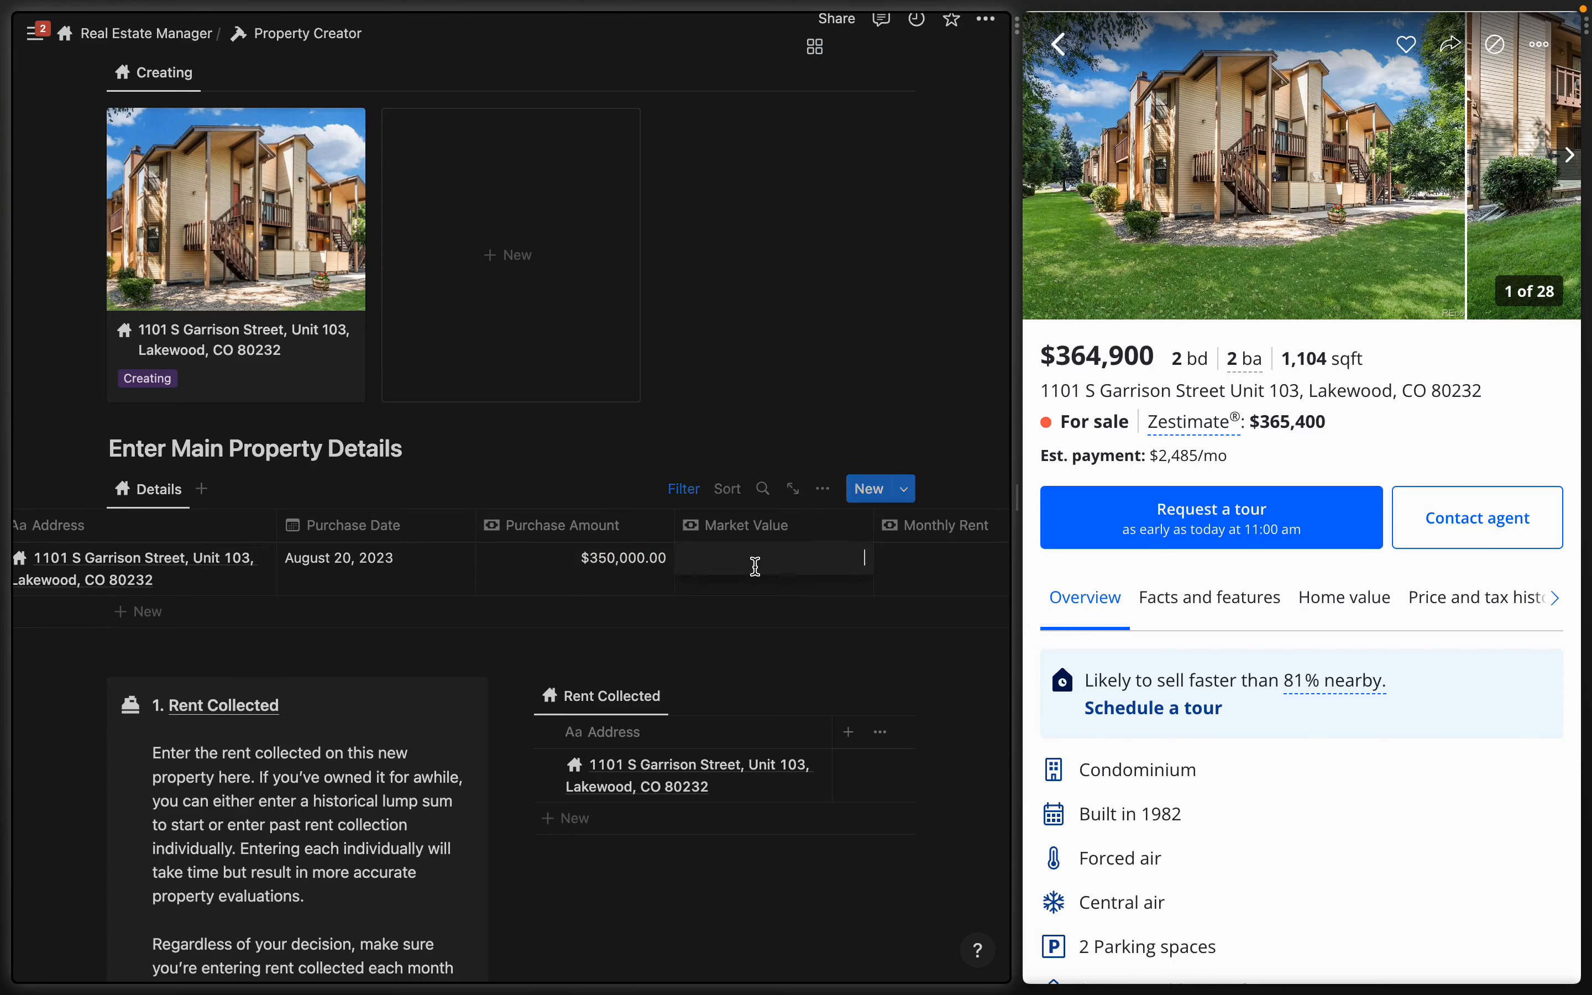
pyautogui.click(755, 566)
pyautogui.write('370000')
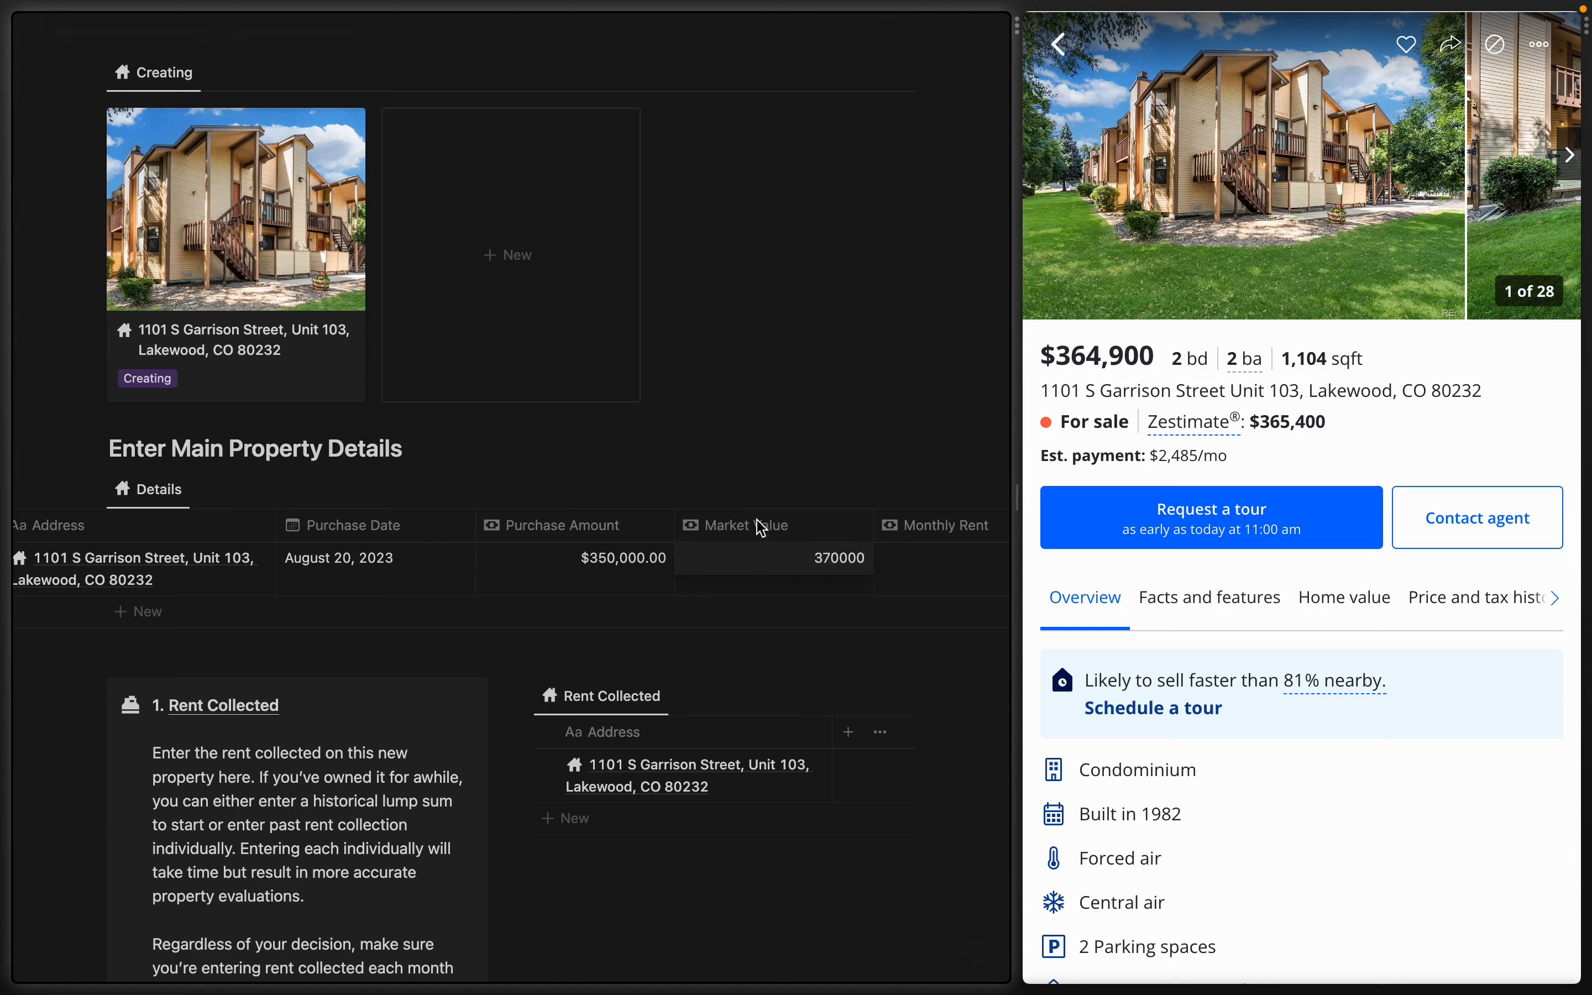
pyautogui.press('Tab')
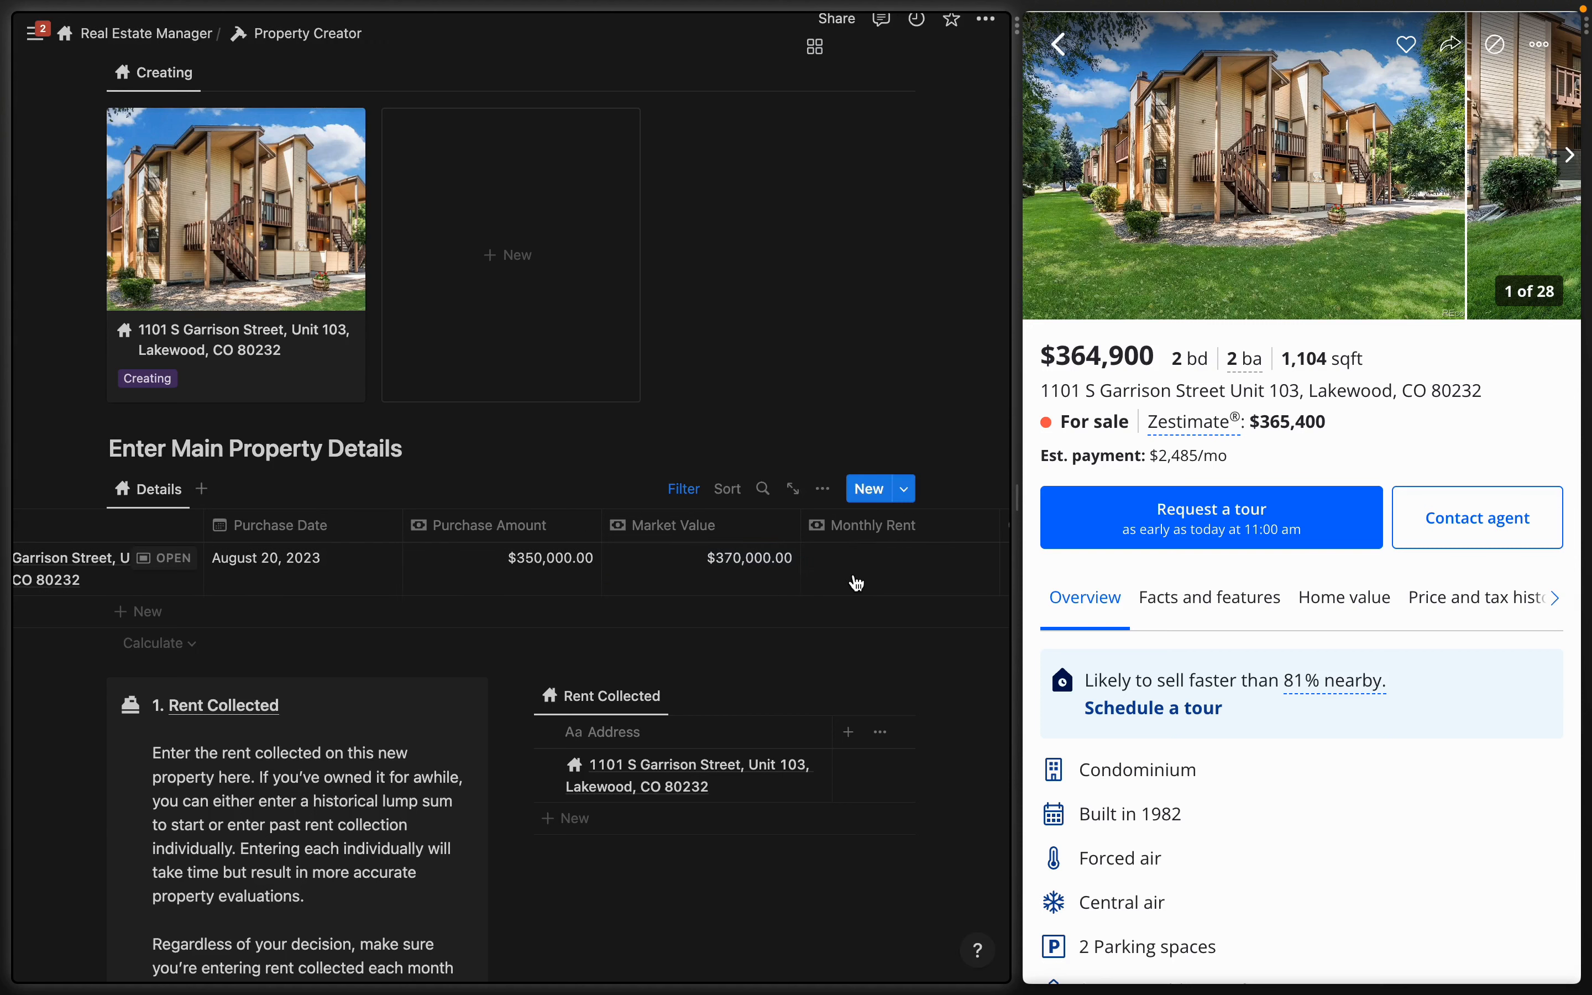
pyautogui.write('2700')
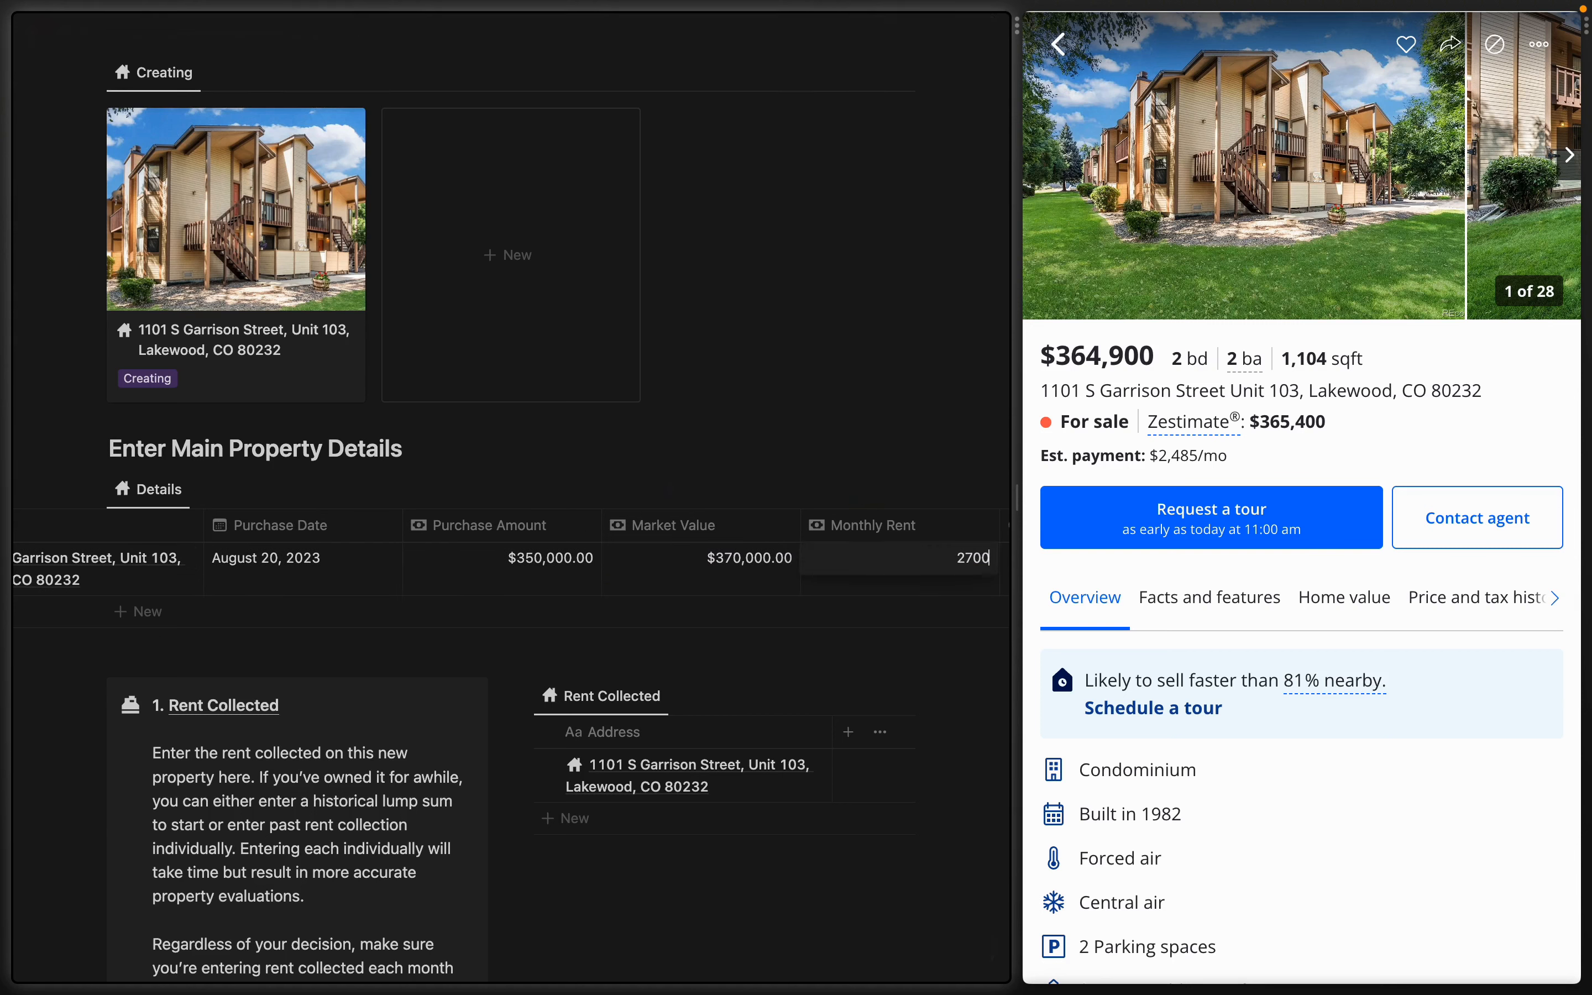
pyautogui.press('Tab')
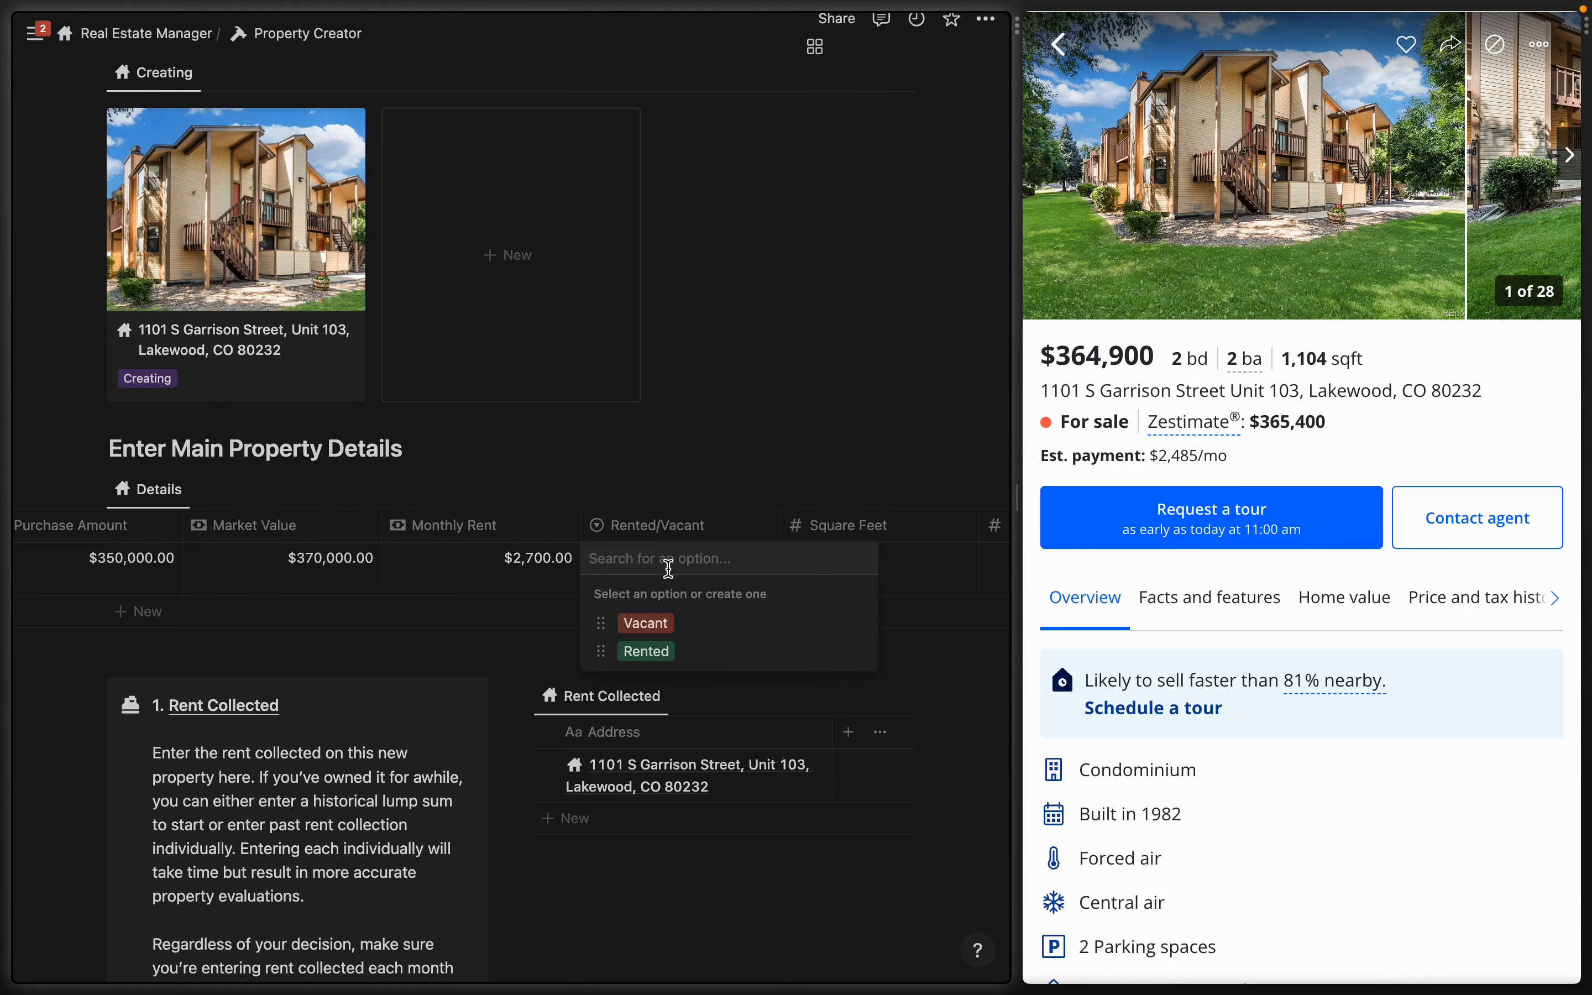
pyautogui.click(641, 652)
# - Enter 1,104 sq ft, 2 baths, 2 beds, 1 unit, and set the purchase date to July 1, 2023
pyautogui.press('Tab')
pyautogui.write('1,')
pyautogui.write('104')
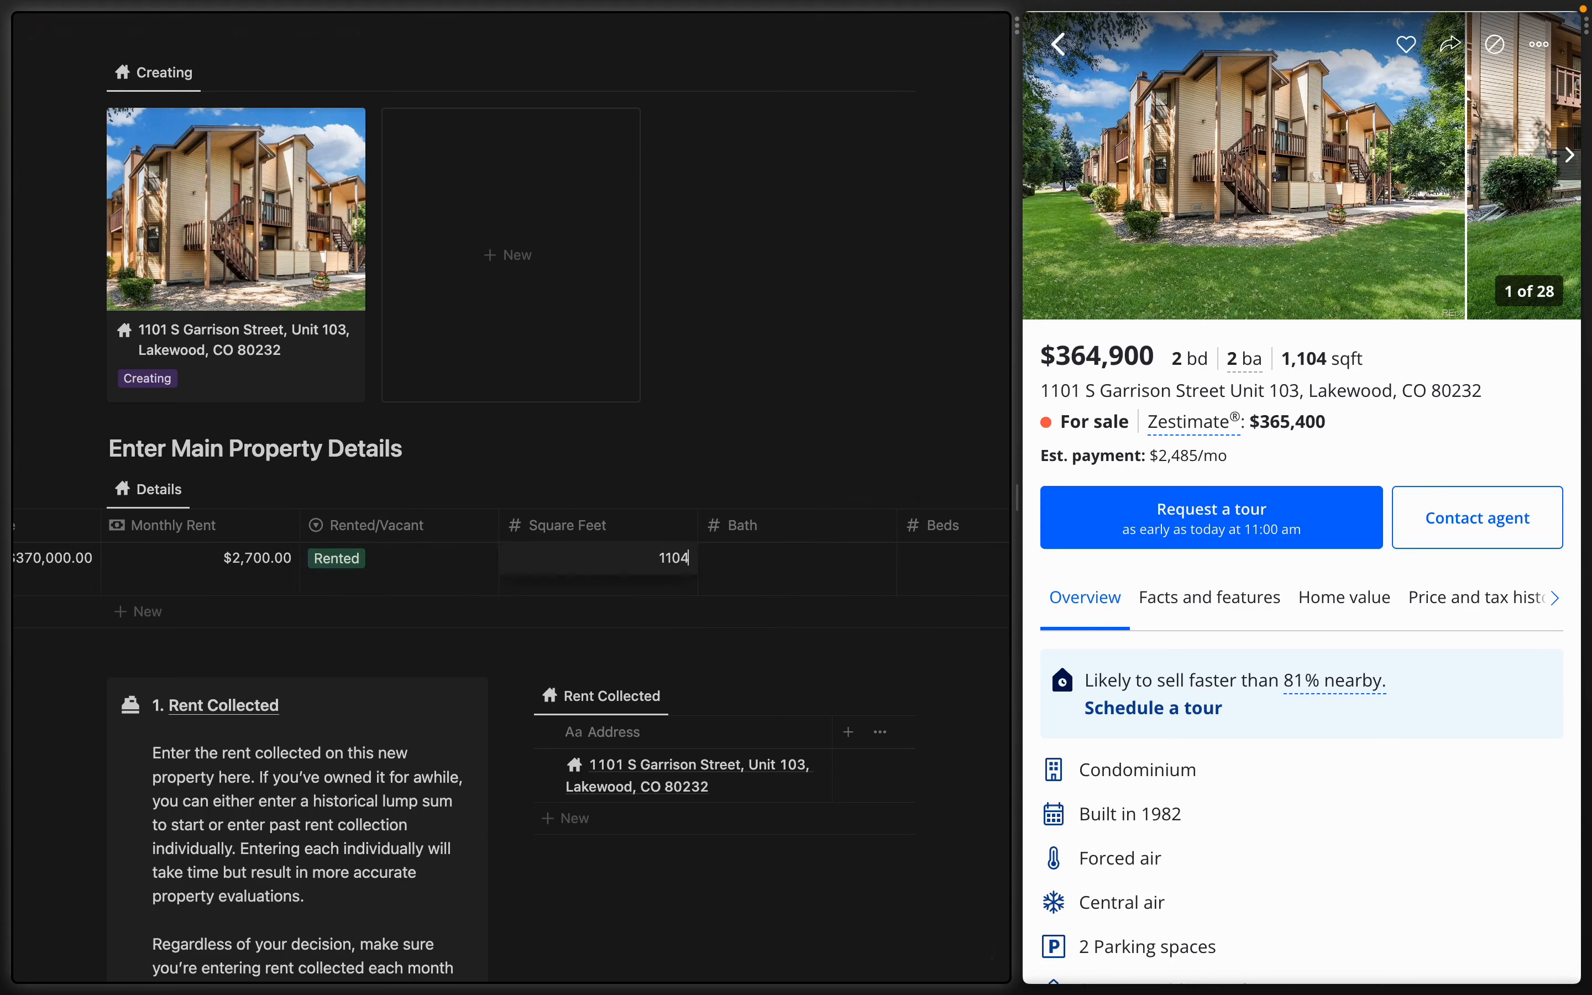
pyautogui.click(775, 561)
pyautogui.write('2')
pyautogui.press('Tab')
pyautogui.write('2')
pyautogui.press('Tab')
pyautogui.write('1')
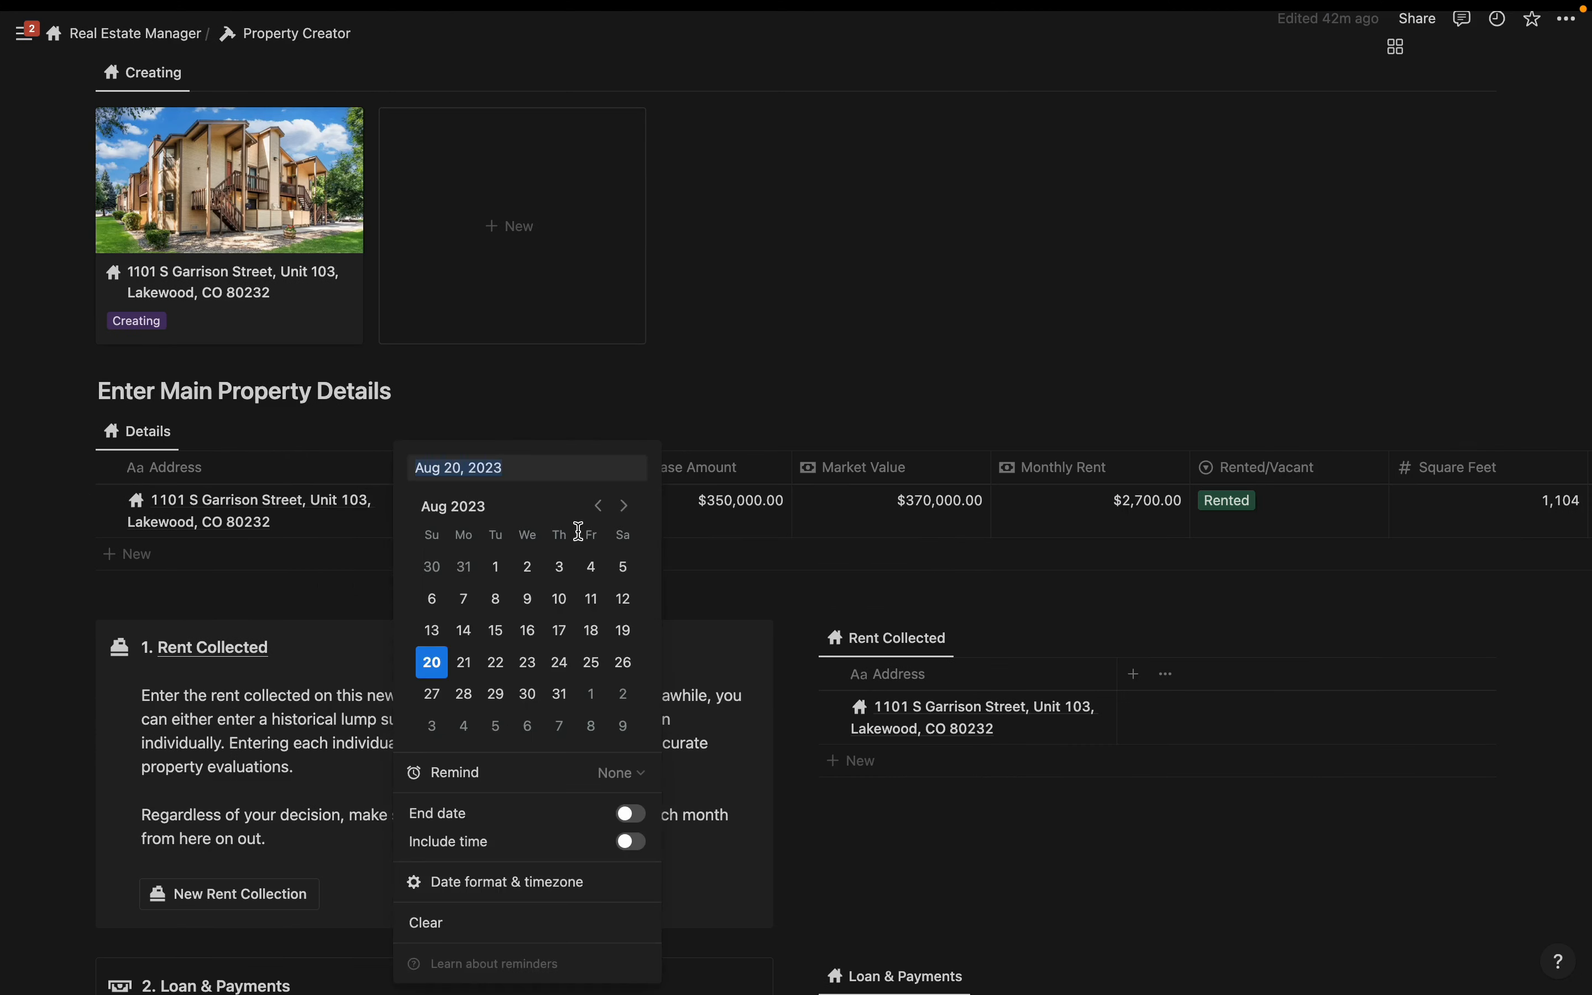
pyautogui.click(599, 506)
pyautogui.click(625, 566)
pyautogui.click(782, 355)
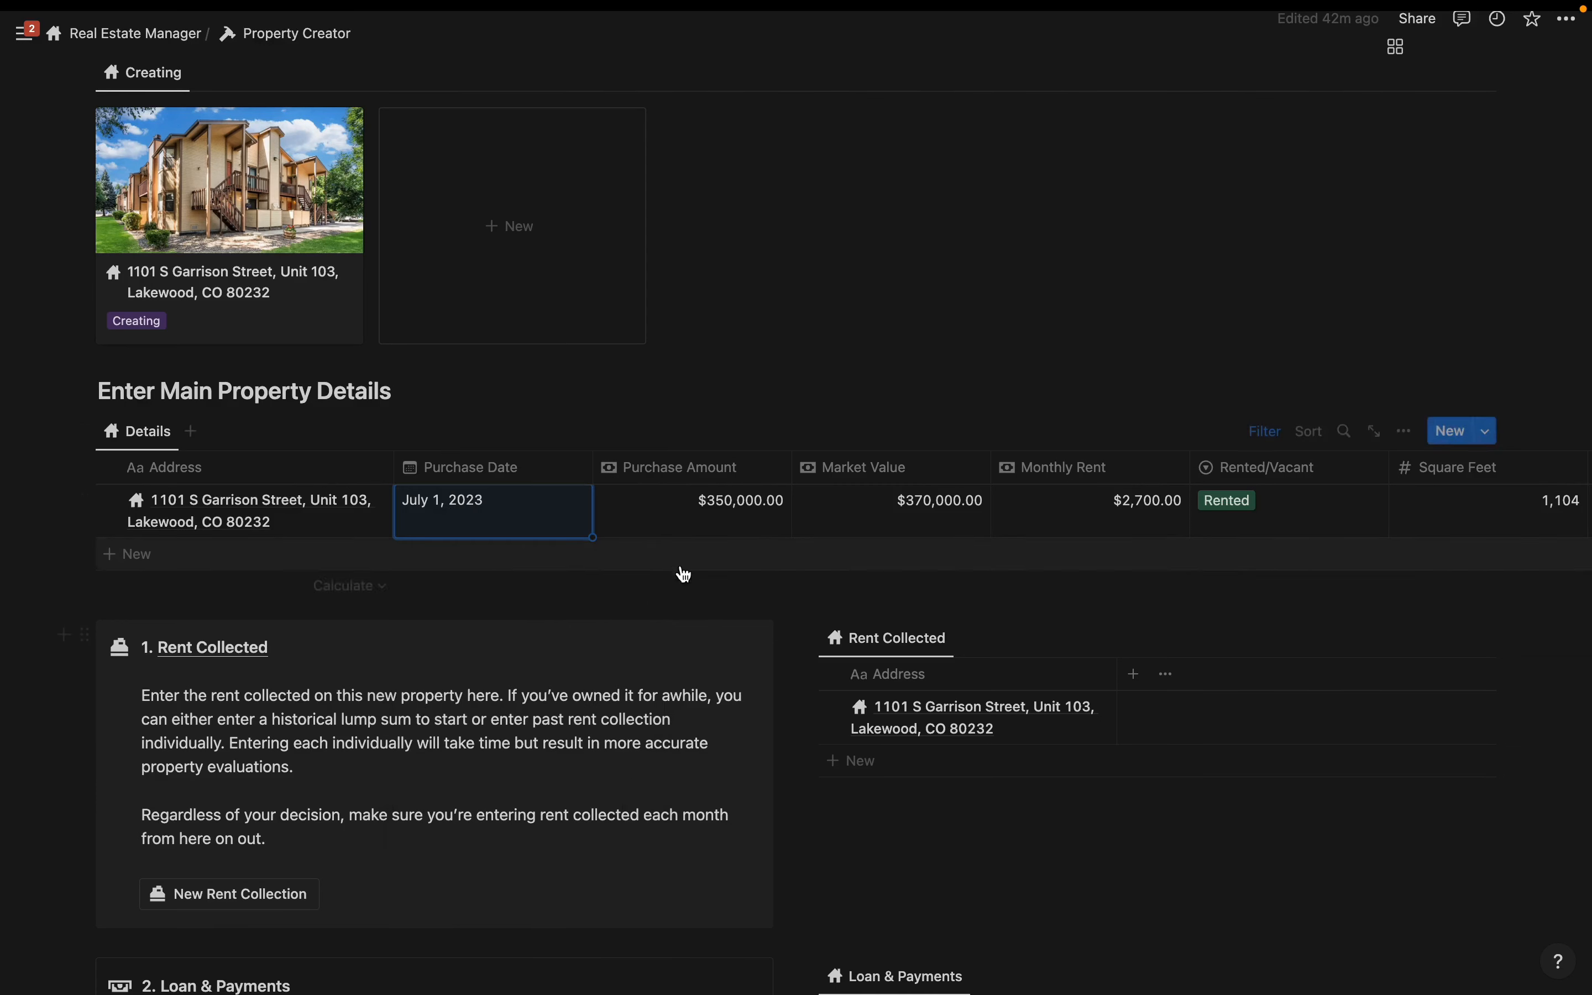
pyautogui.scroll(-5, 873, 334)
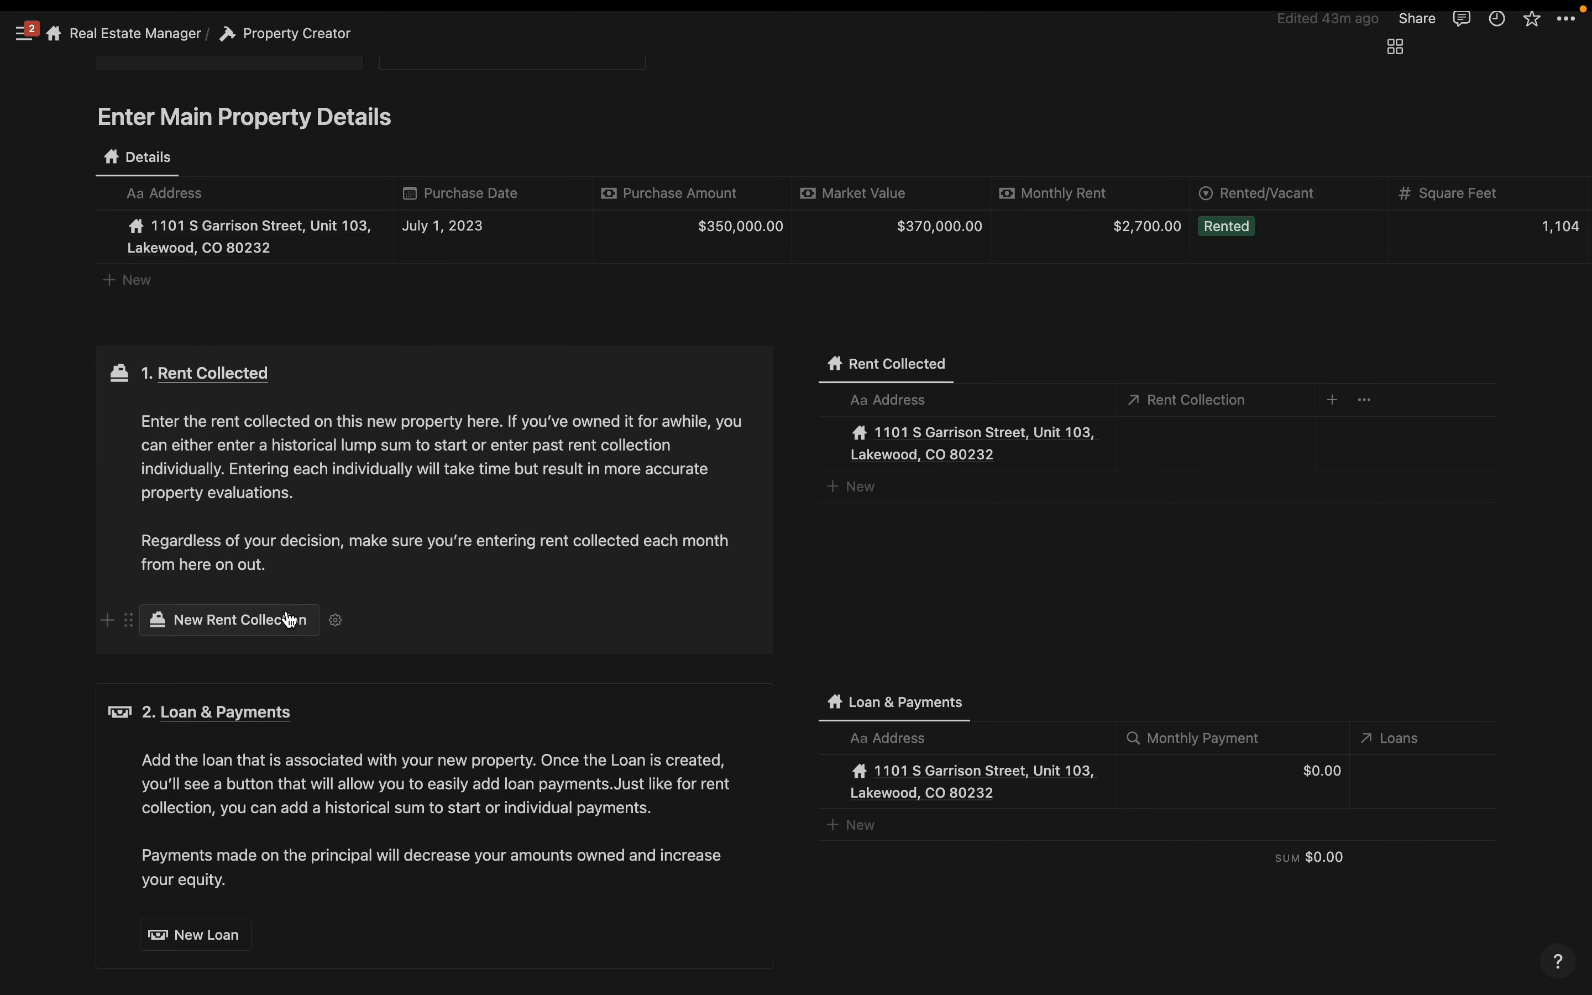
pyautogui.click(250, 623)
pyautogui.click(804, 552)
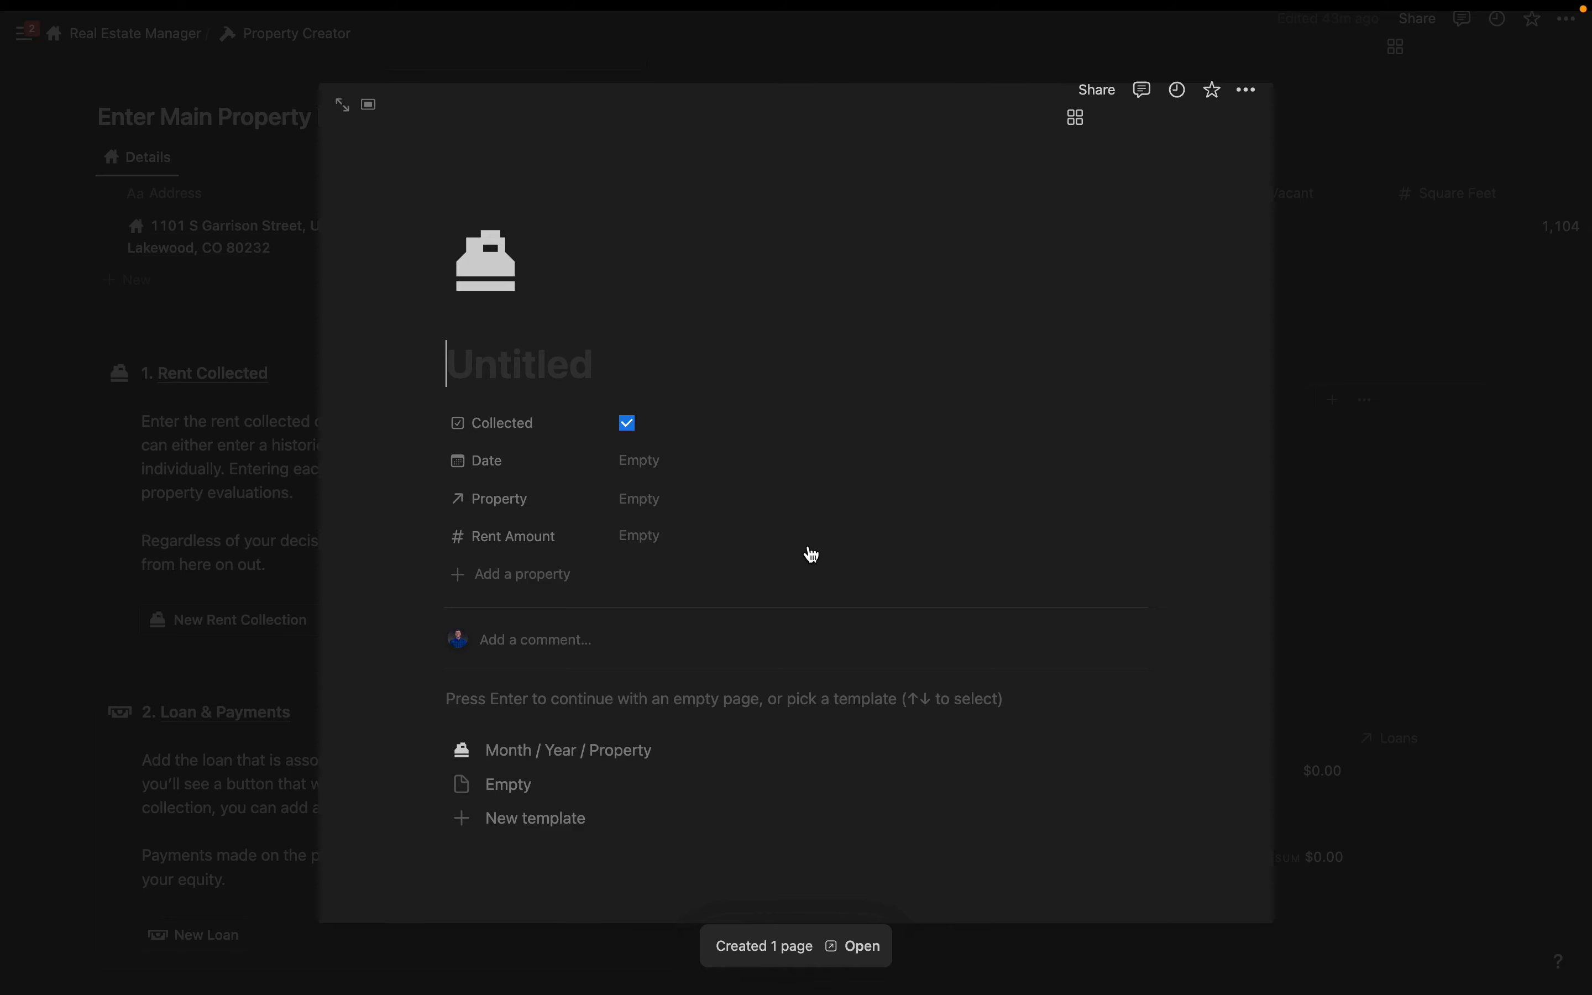
pyautogui.write('July 2023')
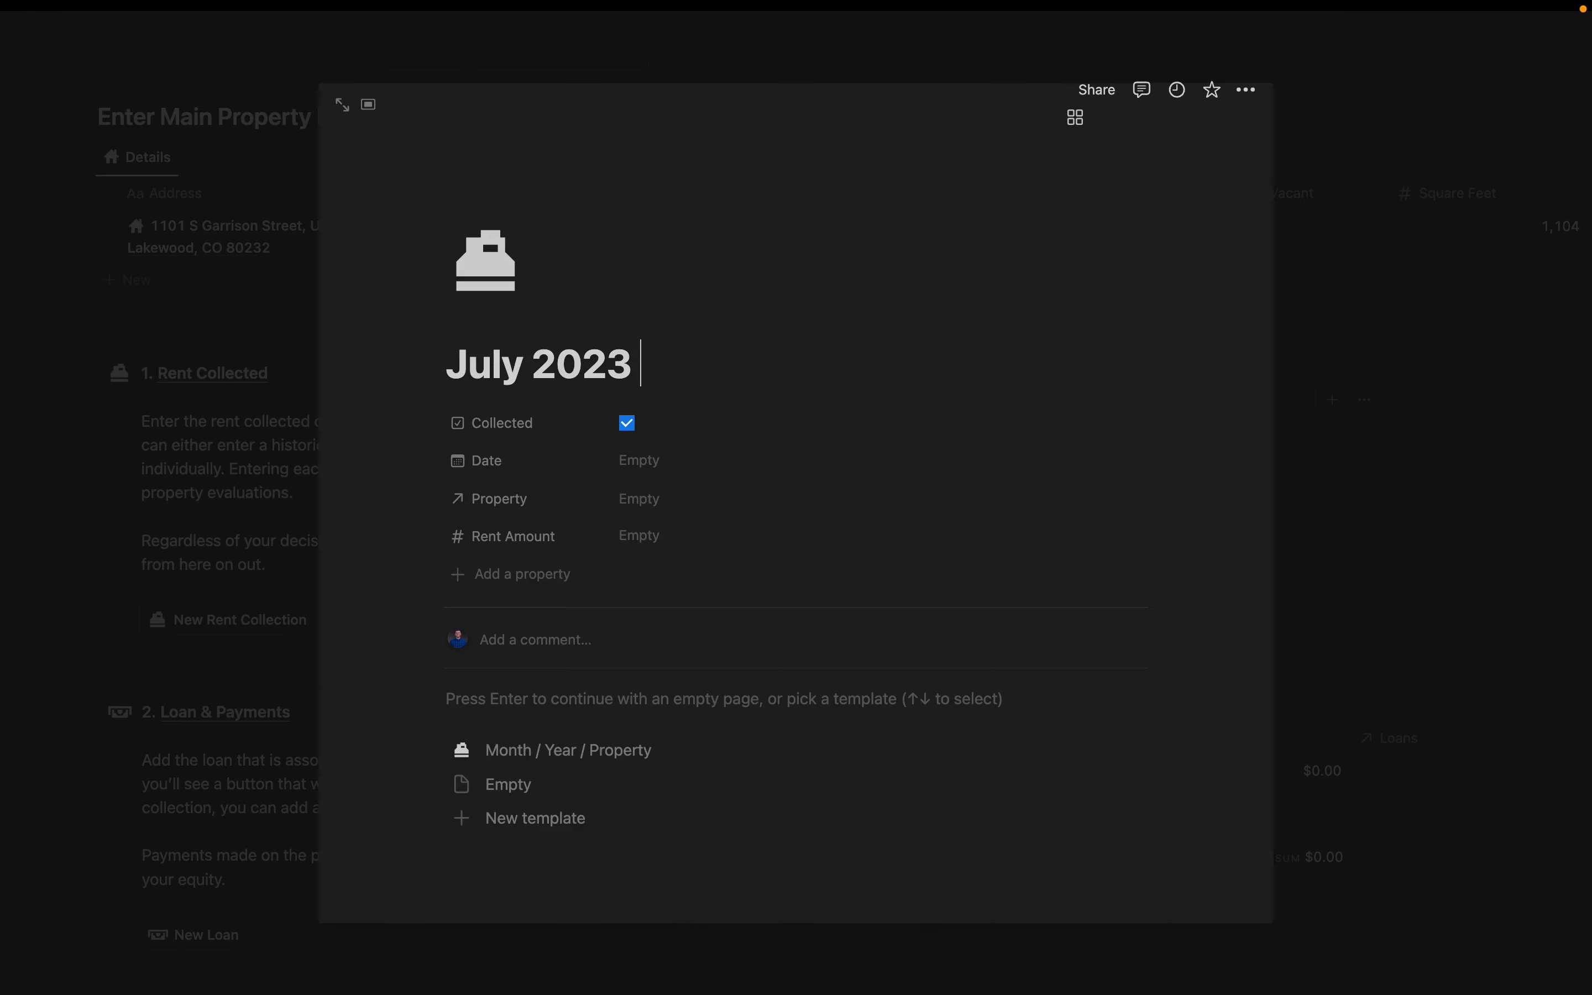
pyautogui.click(647, 464)
pyautogui.click(815, 505)
pyautogui.click(840, 567)
pyautogui.click(848, 814)
pyautogui.click(681, 726)
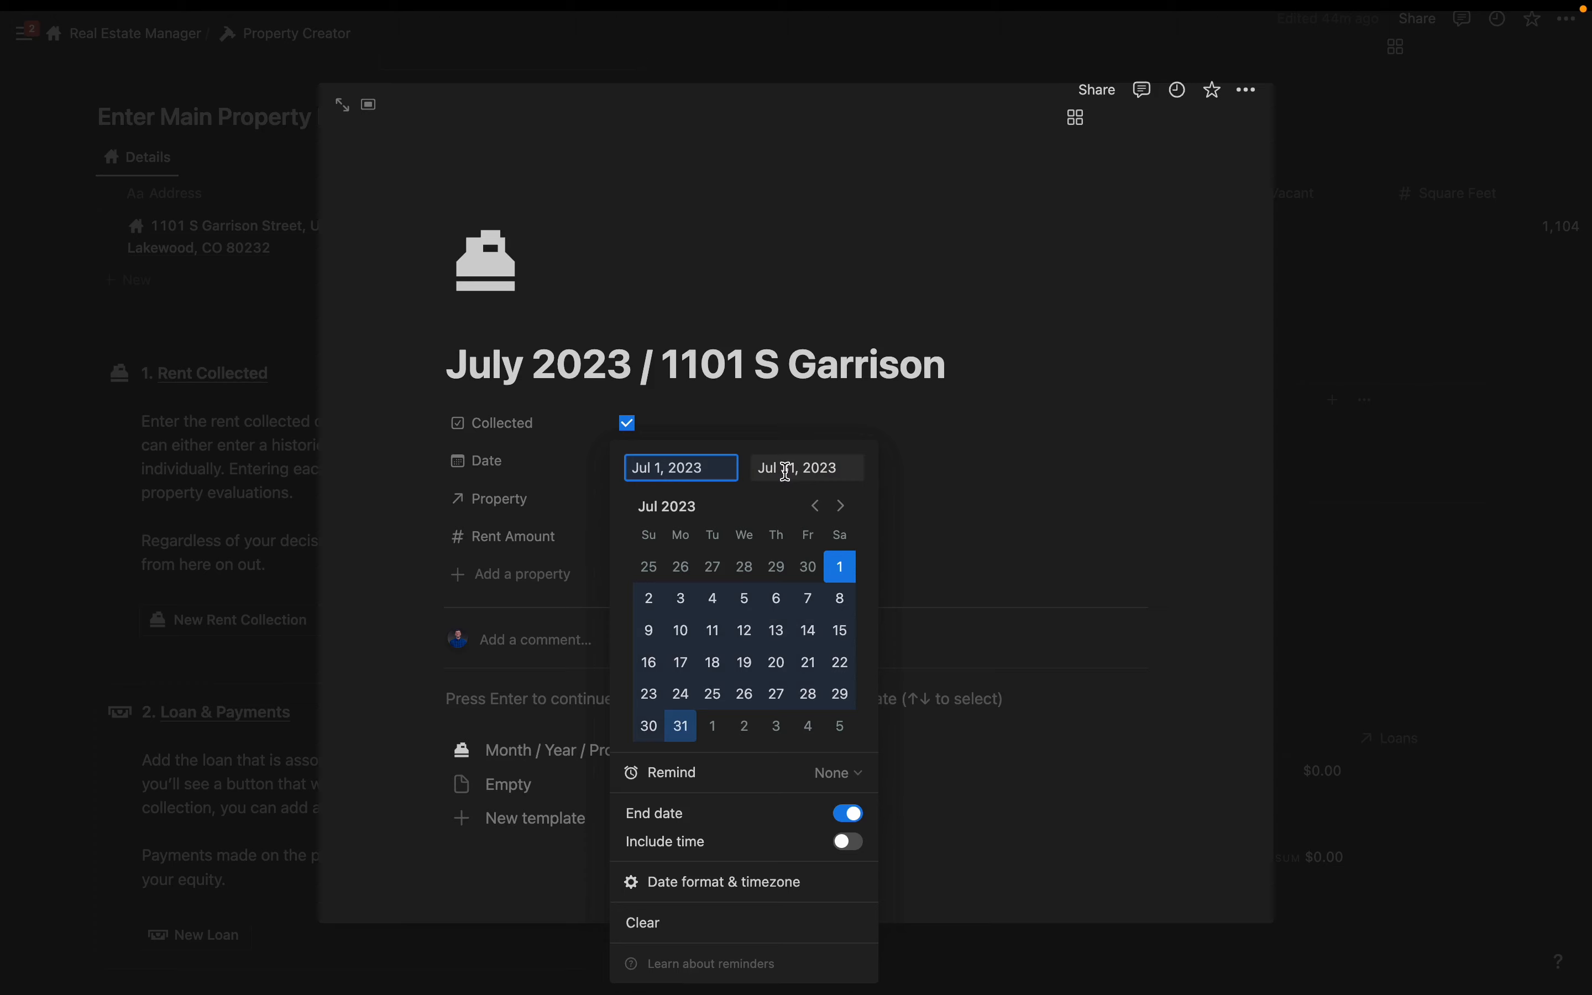
pyautogui.click(1046, 442)
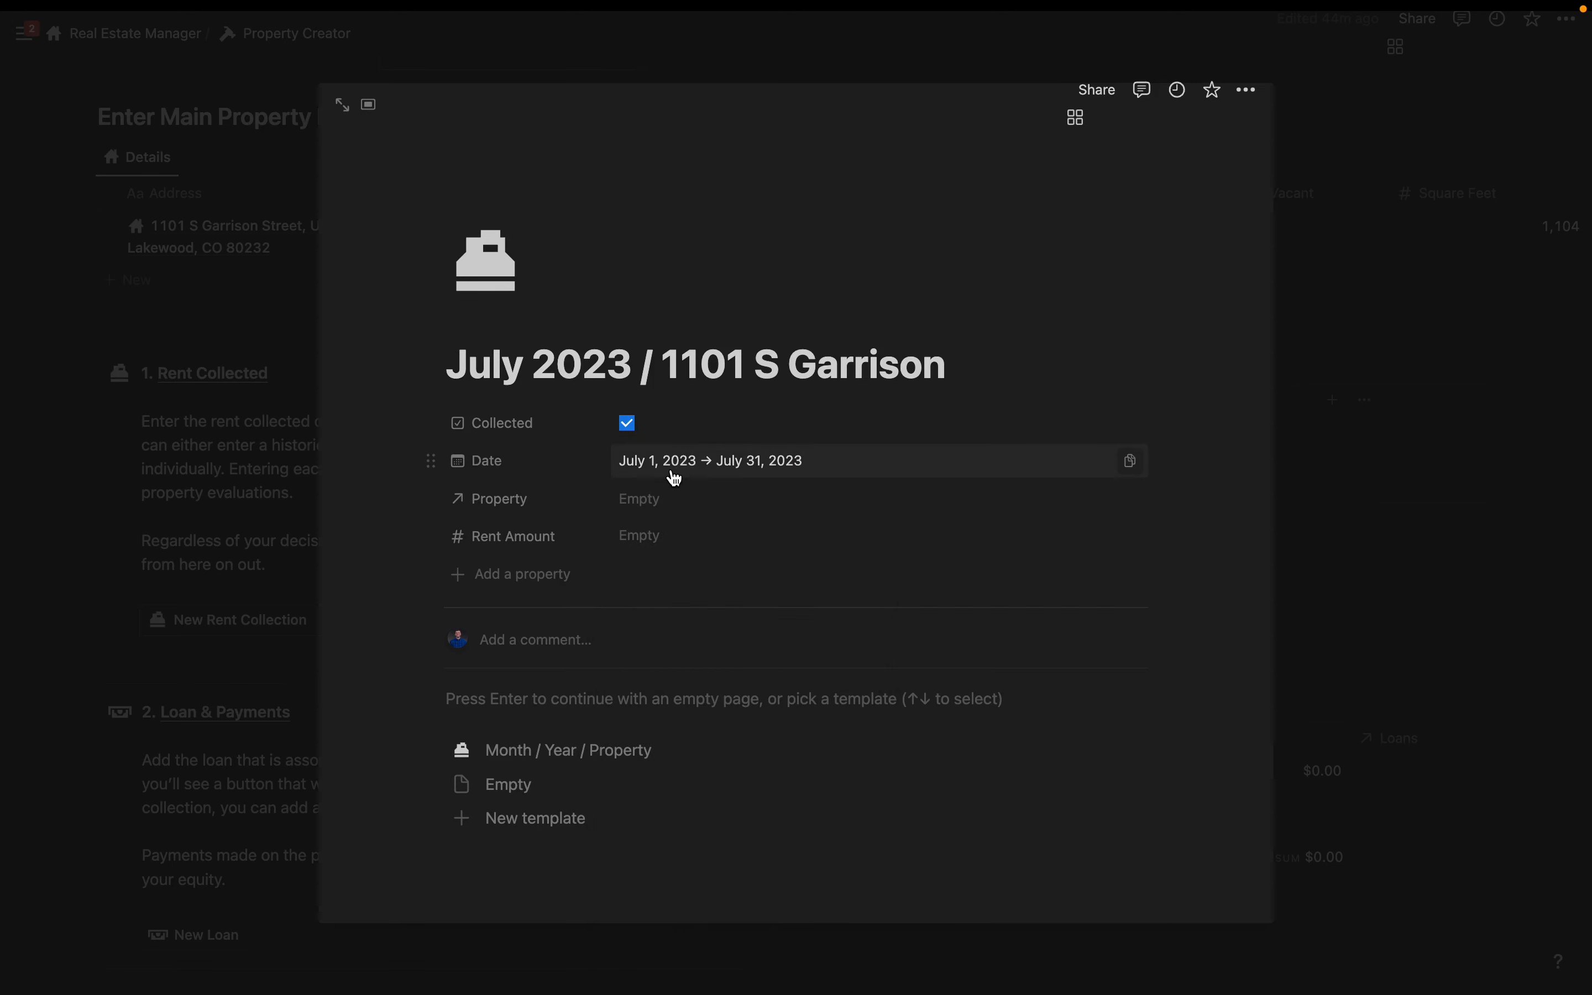
pyautogui.click(648, 498)
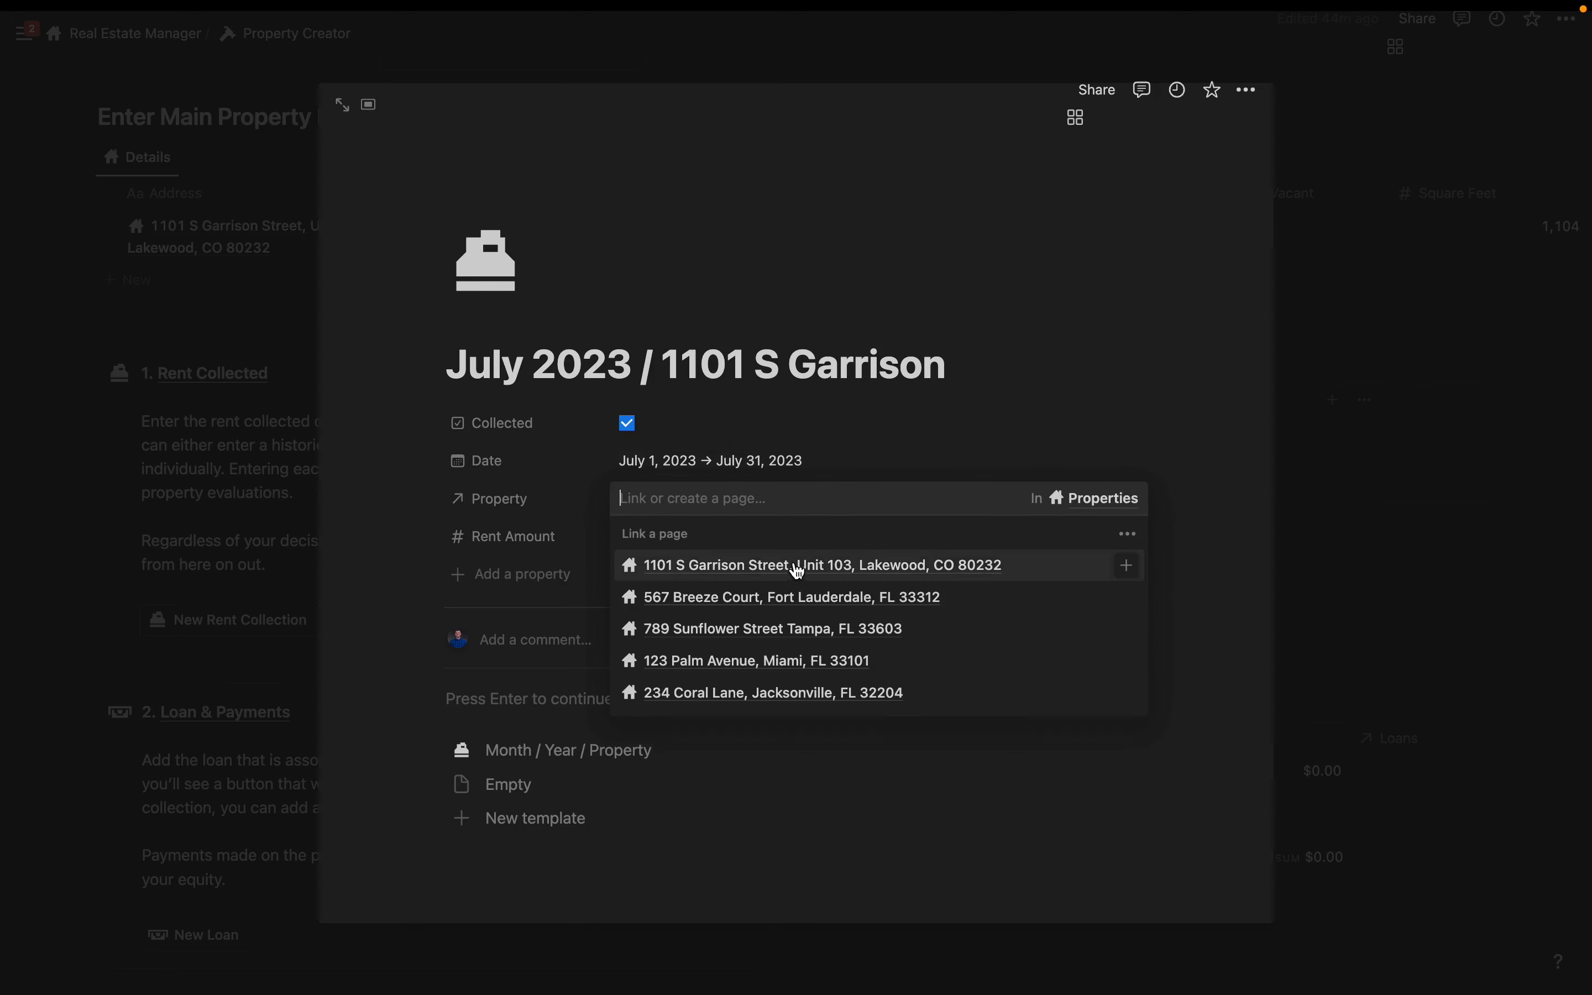
pyautogui.click(775, 570)
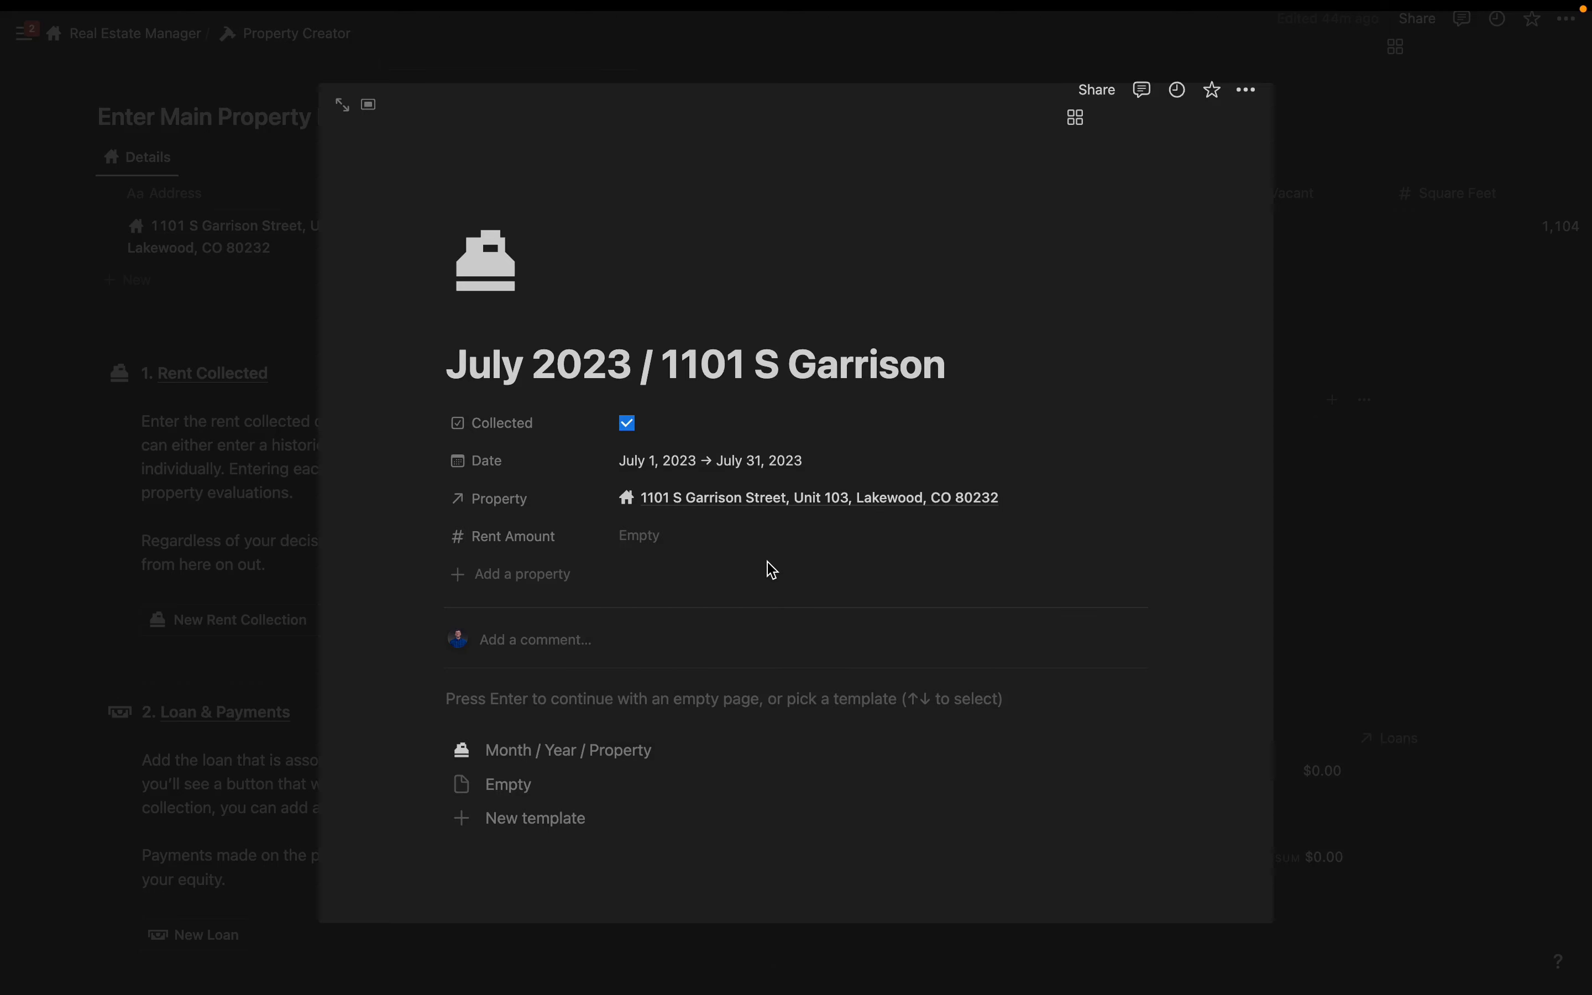
pyautogui.click(647, 535)
pyautogui.write('27')
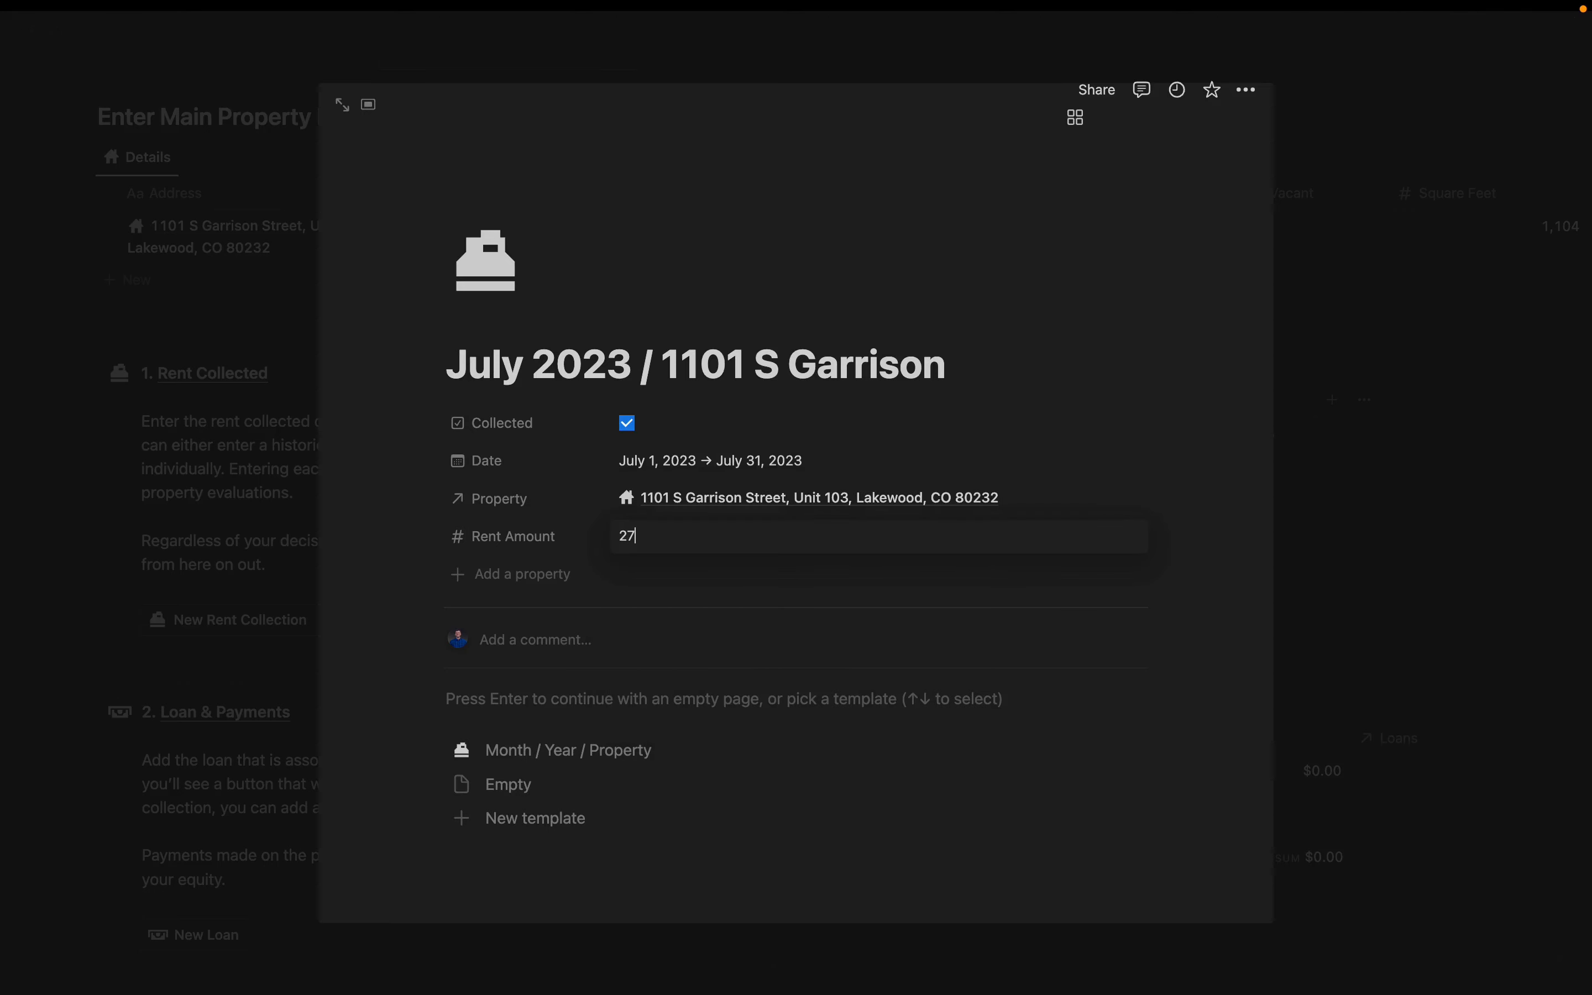
pyautogui.click(1373, 436)
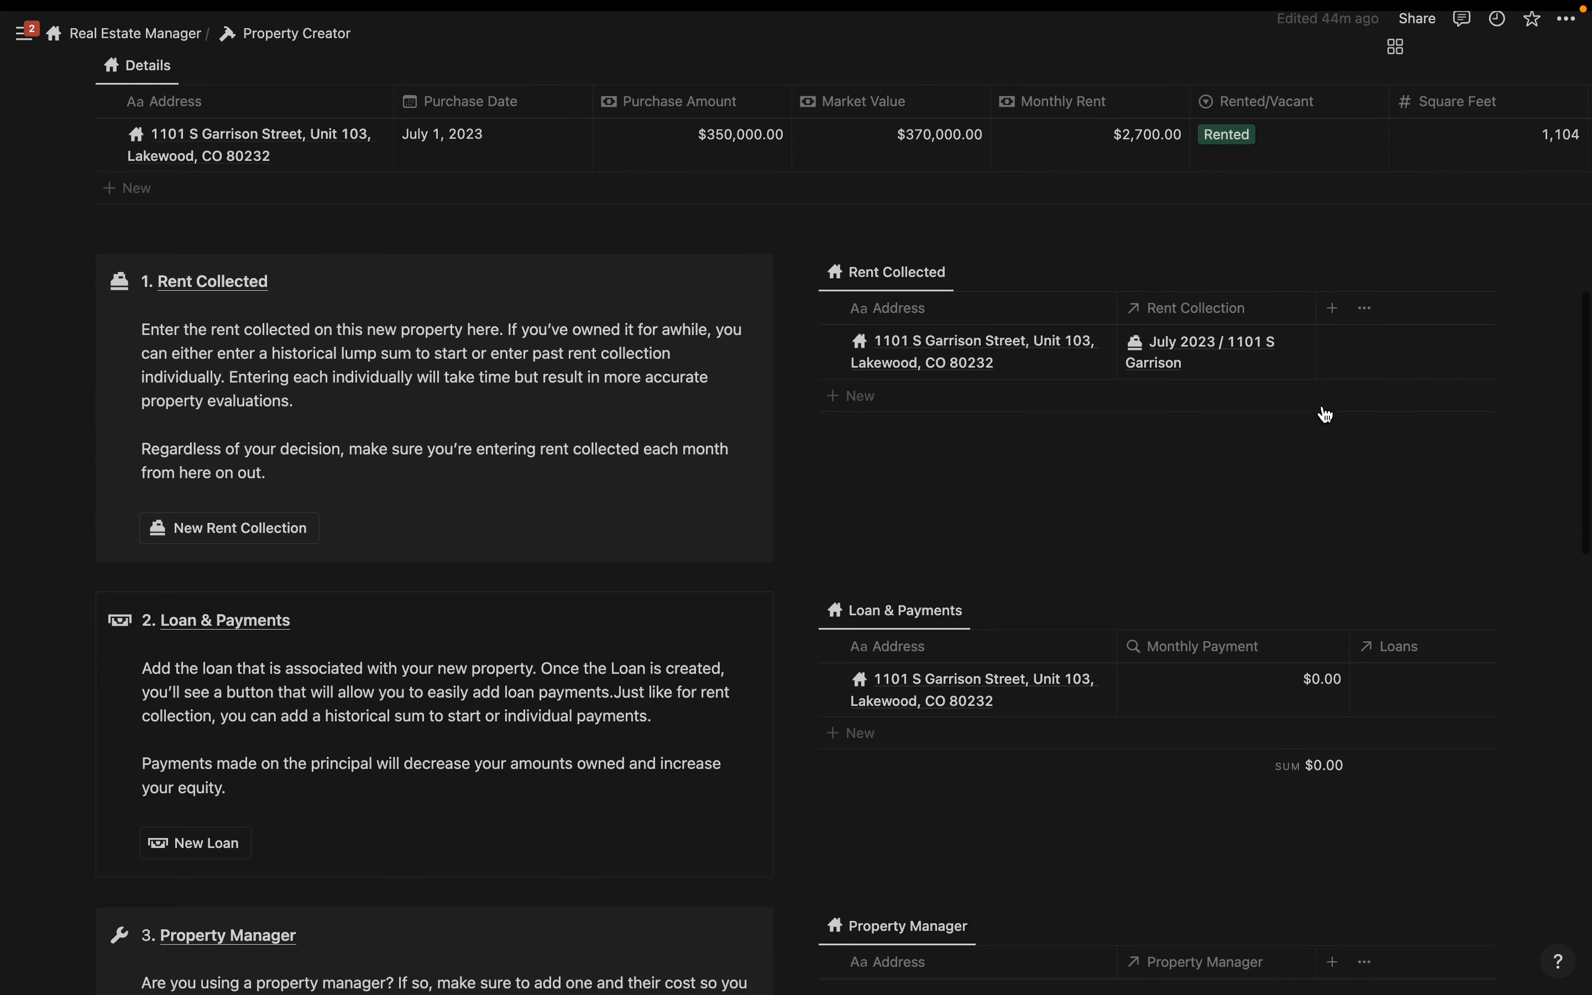
# - Create loan 'Rocket Mortgage / 1101' linked to the condo, with $350,000 amount and $1,900 minimum payment
pyautogui.click(197, 843)
pyautogui.click(793, 549)
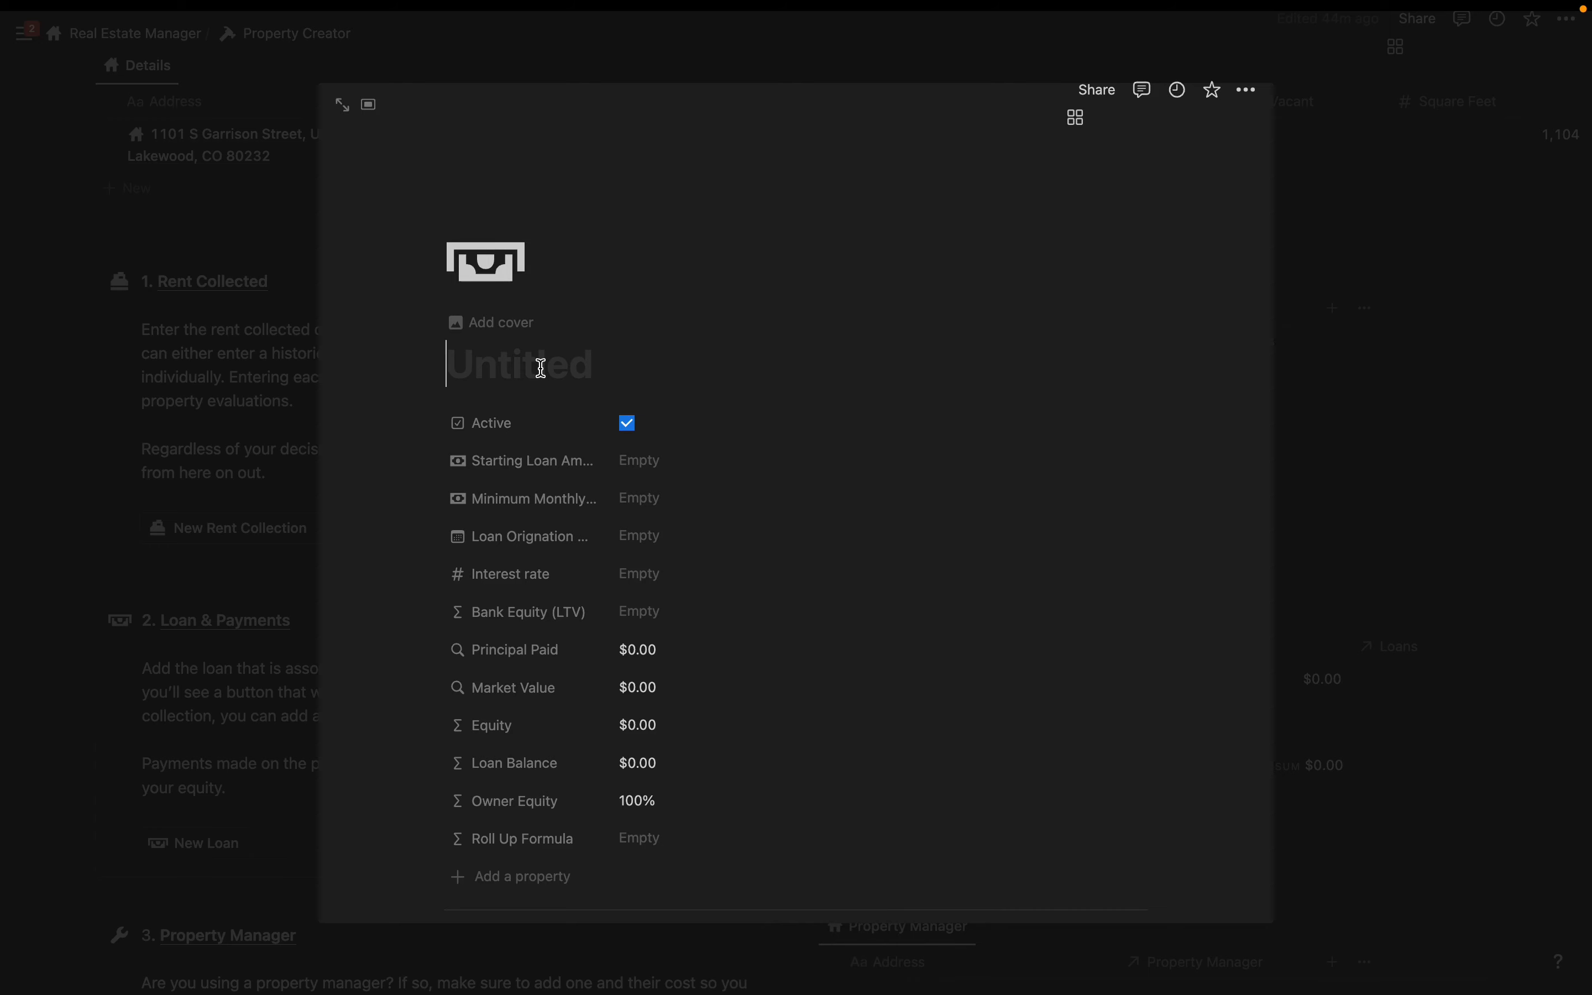
pyautogui.write('Roc')
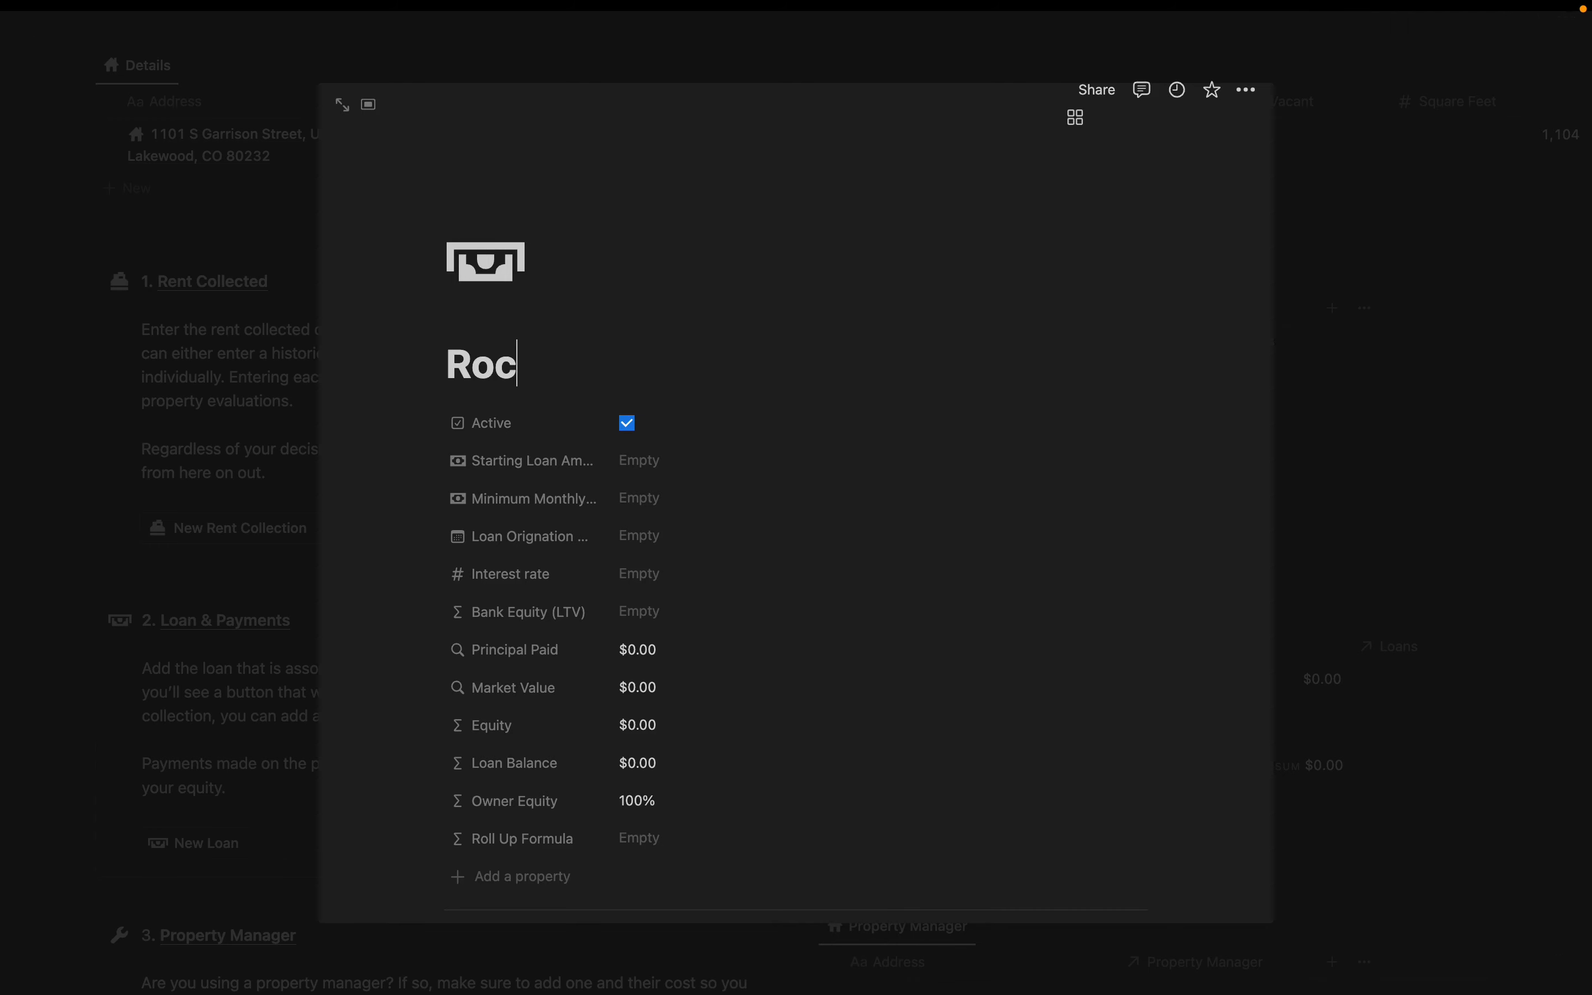
pyautogui.write('ket Mortgage / 1101')
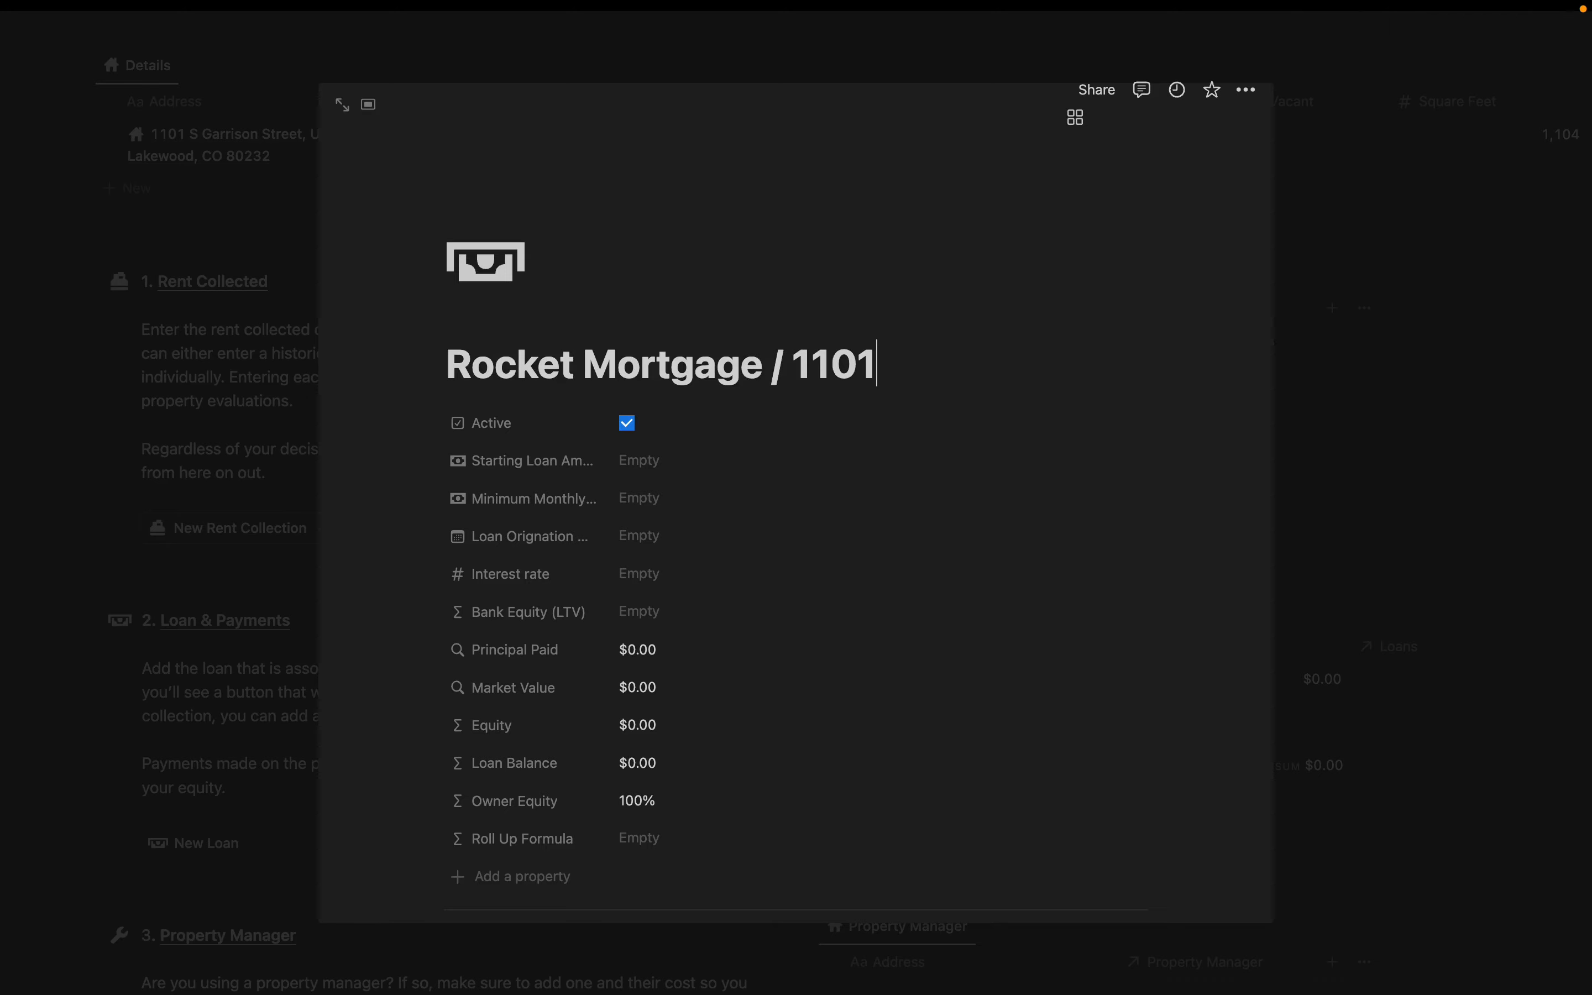
pyautogui.scroll(-7, 650, 458)
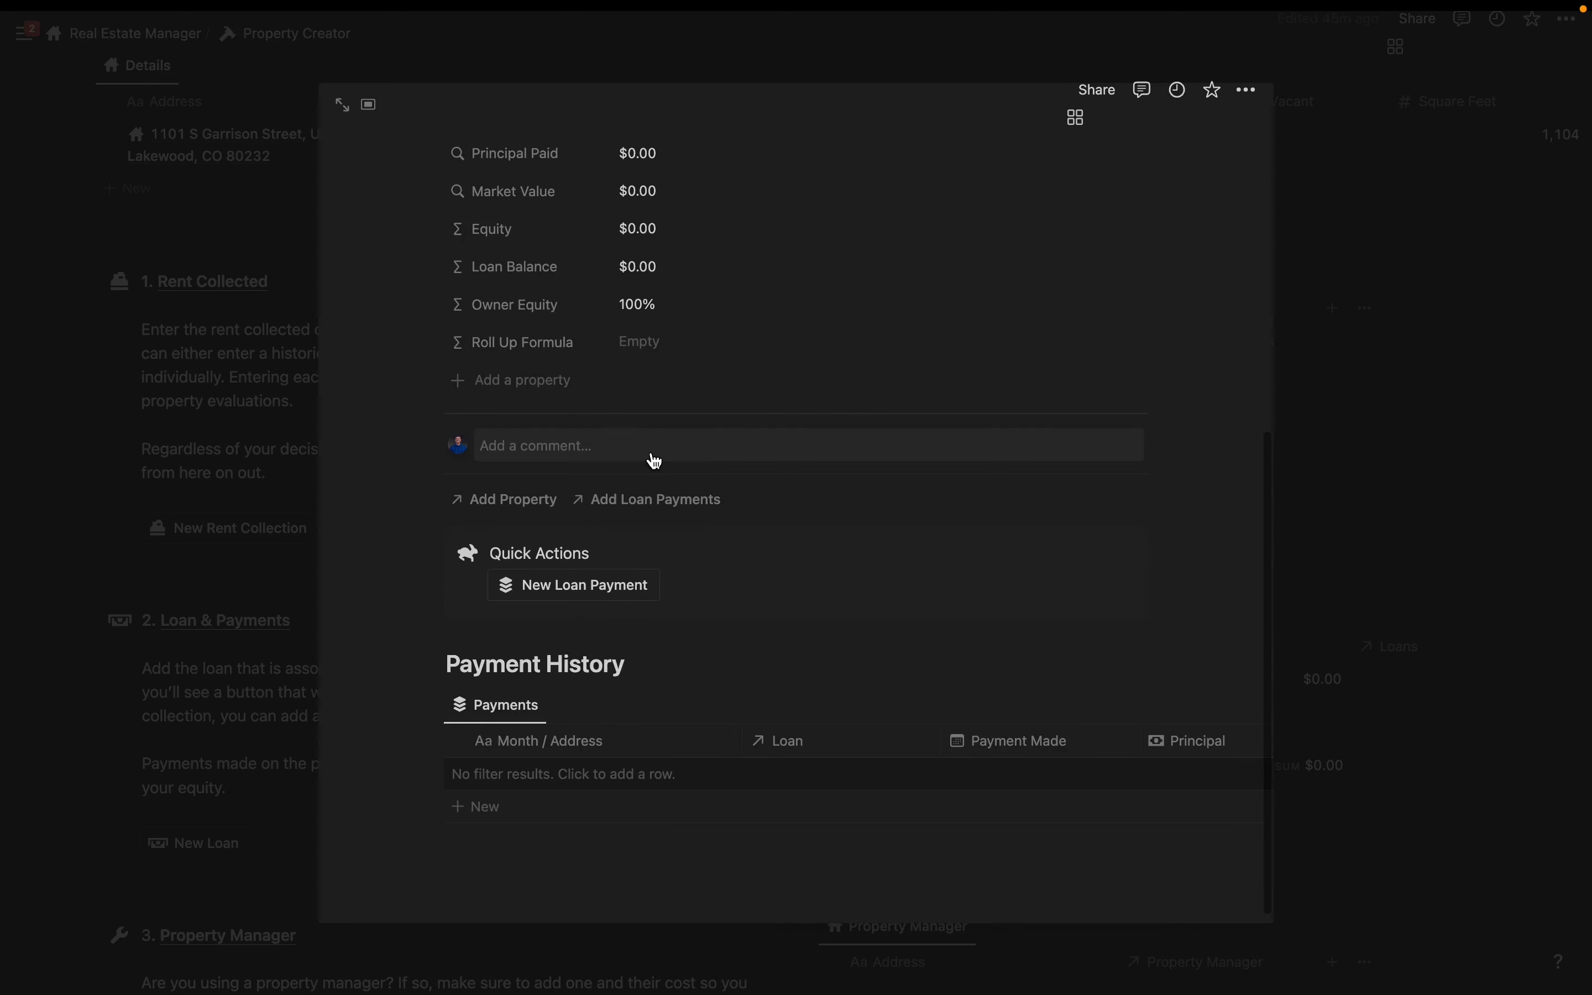
pyautogui.click(492, 503)
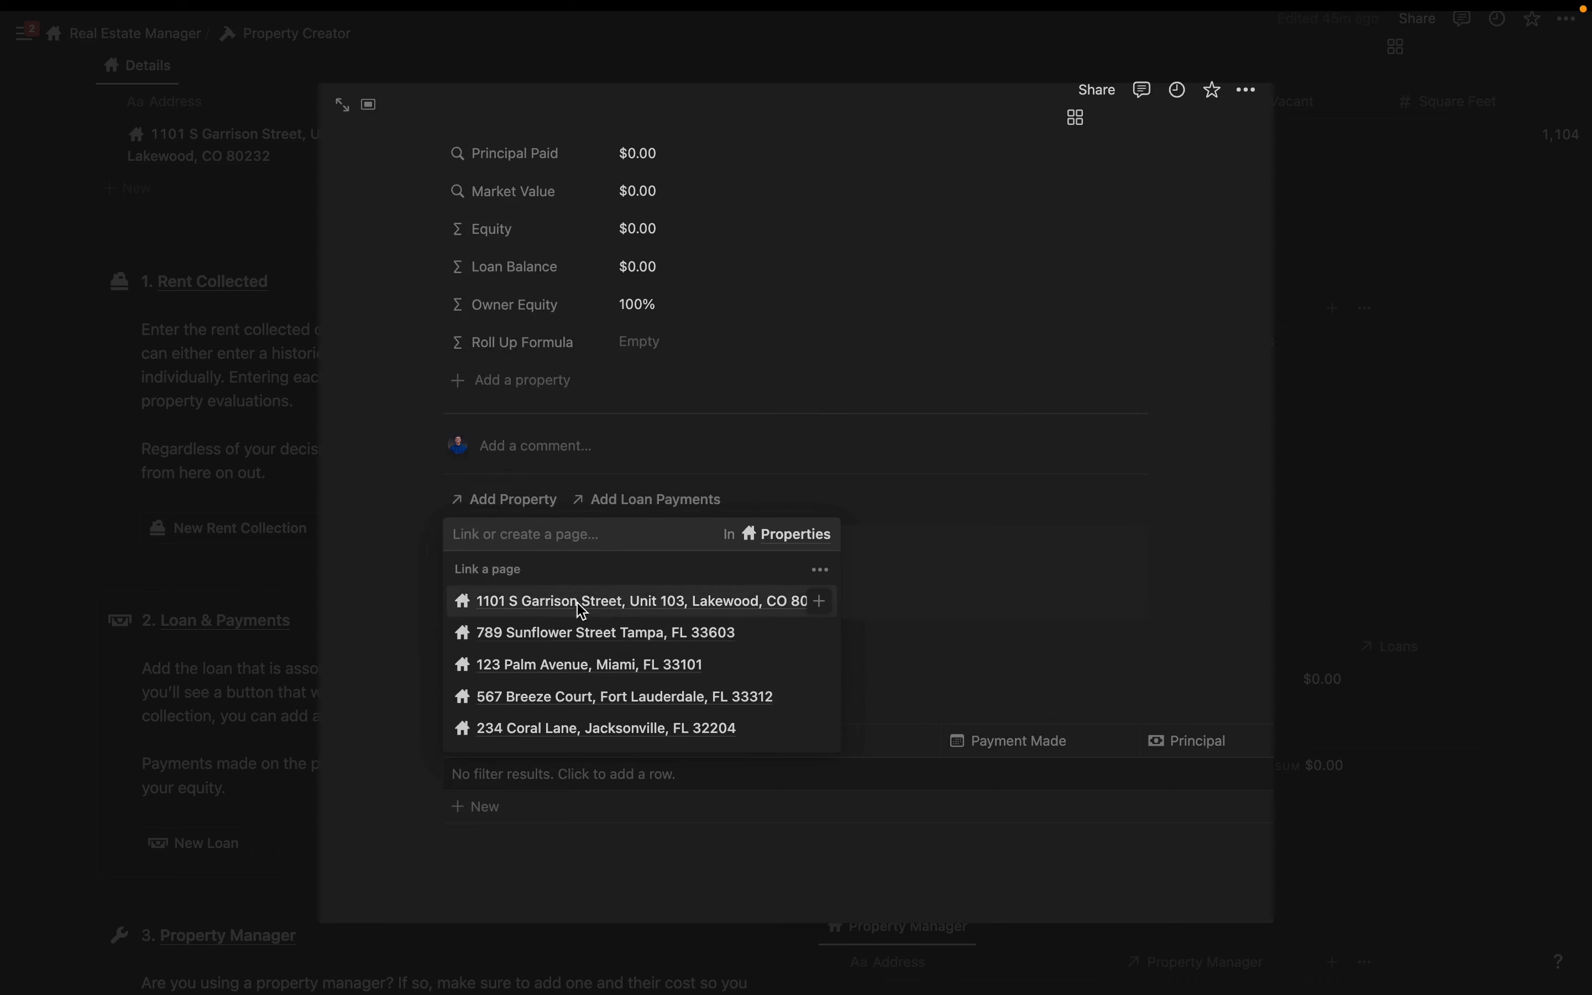
pyautogui.click(579, 605)
pyautogui.write('350000')
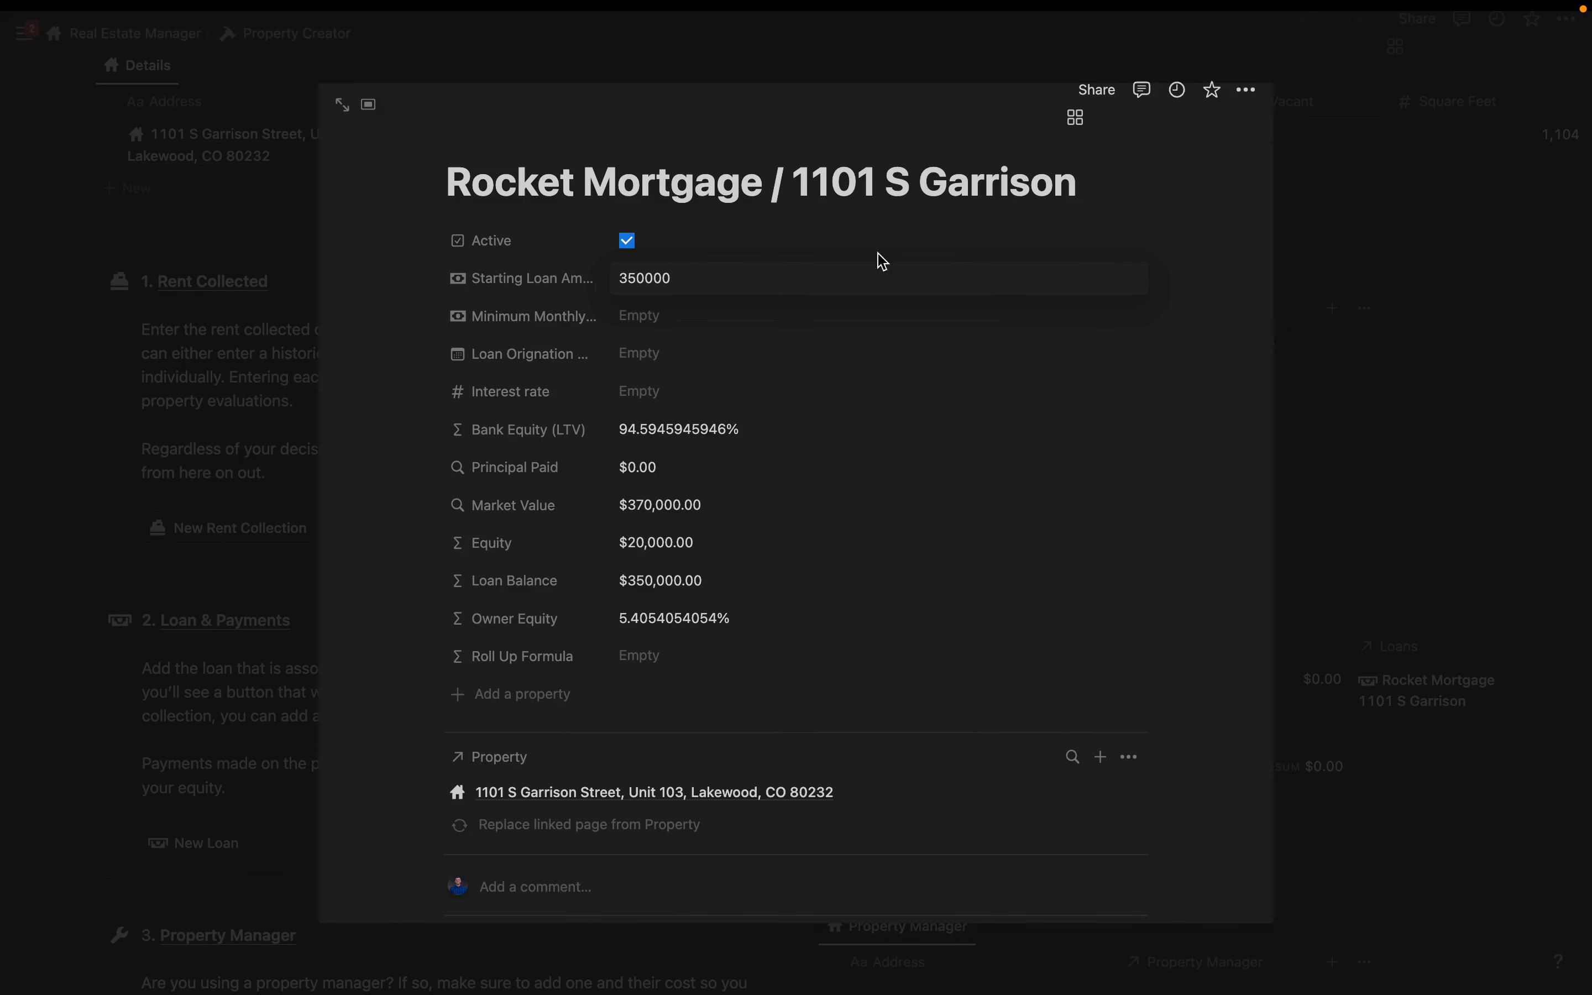
pyautogui.press('Return')
pyautogui.click(651, 421)
pyautogui.write('1900')
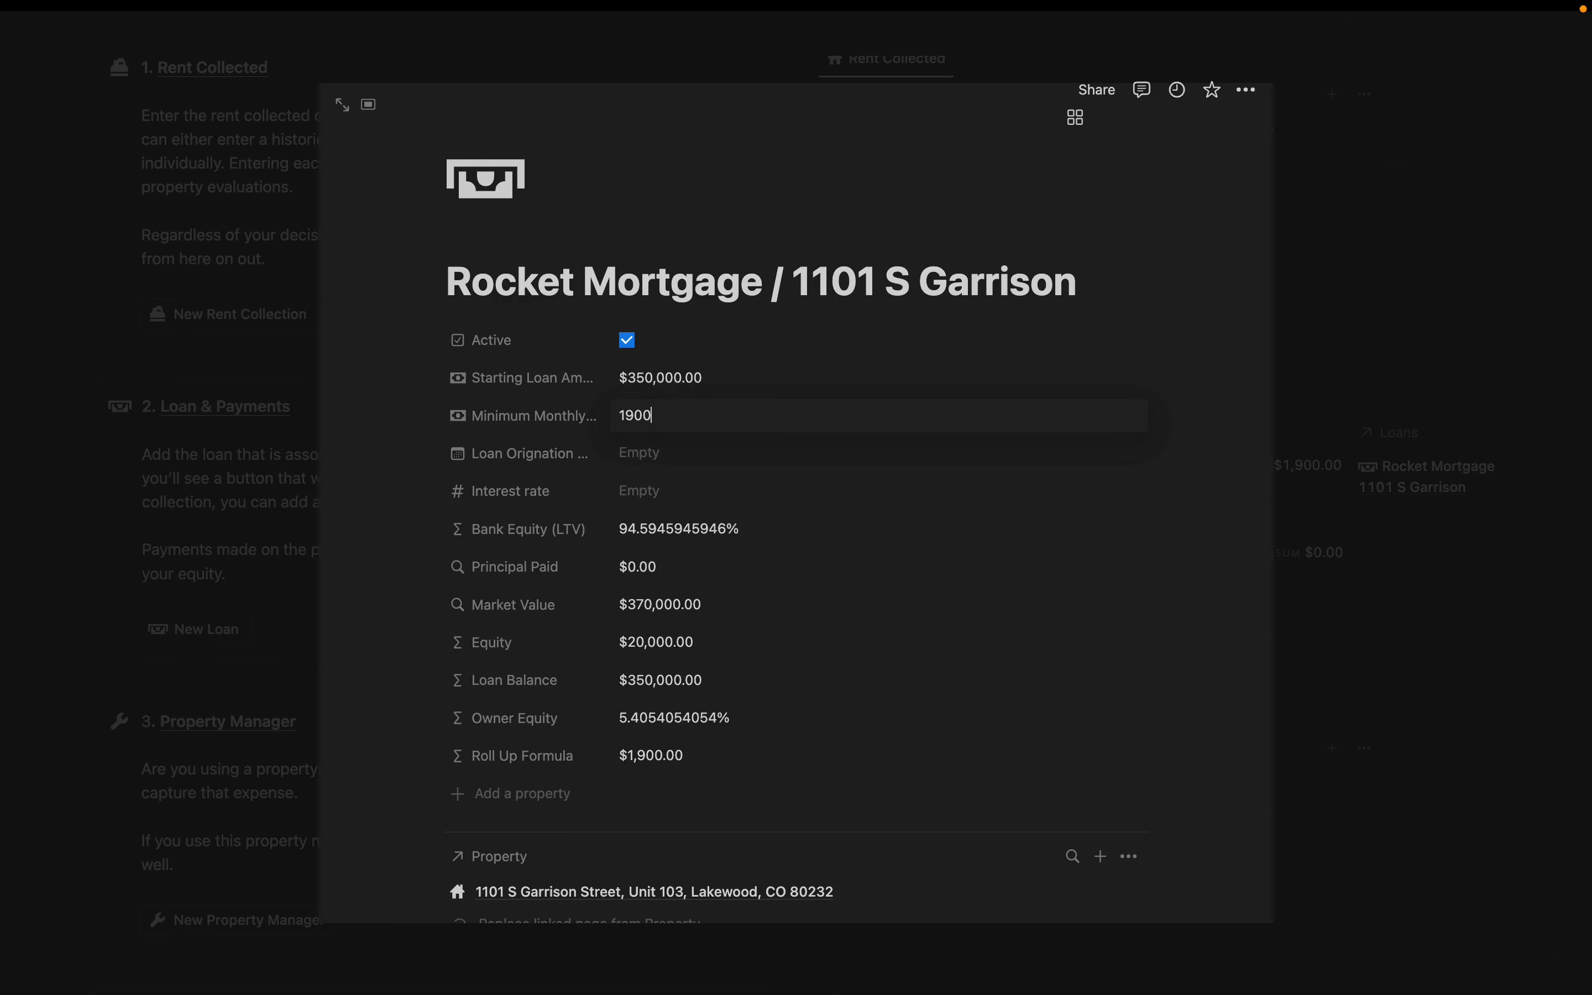
# - Set the loan origination date to July 1, 2023 and the interest rate to 7%
pyautogui.click(654, 465)
pyautogui.click(817, 504)
pyautogui.click(840, 566)
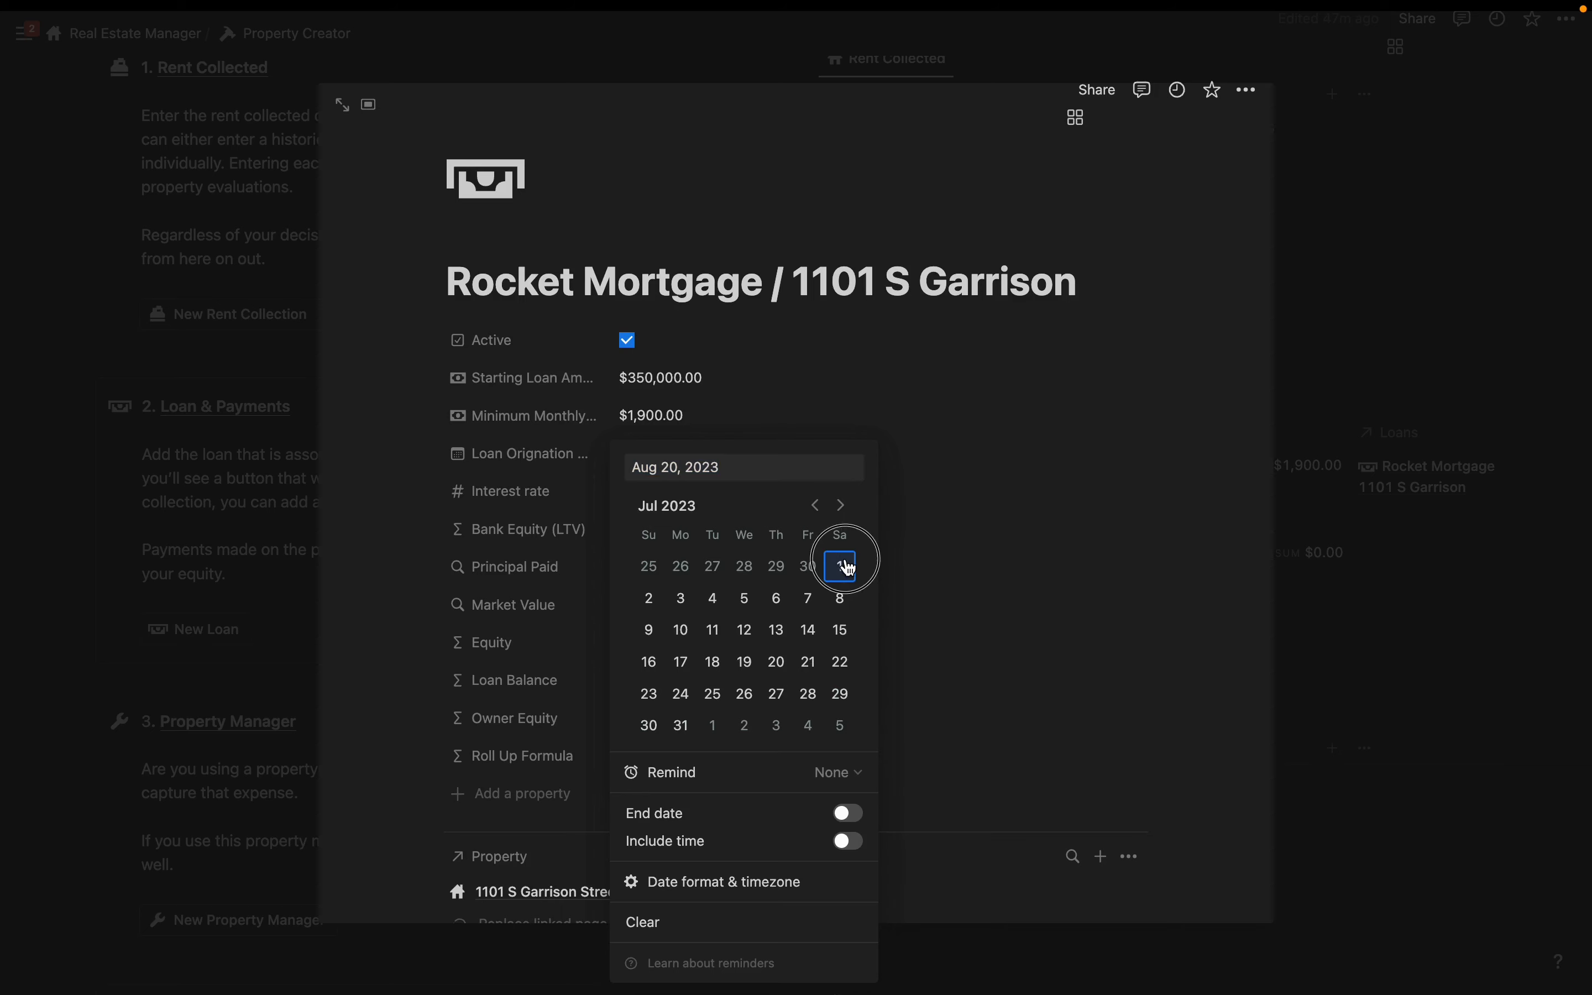
pyautogui.click(419, 439)
pyautogui.click(640, 487)
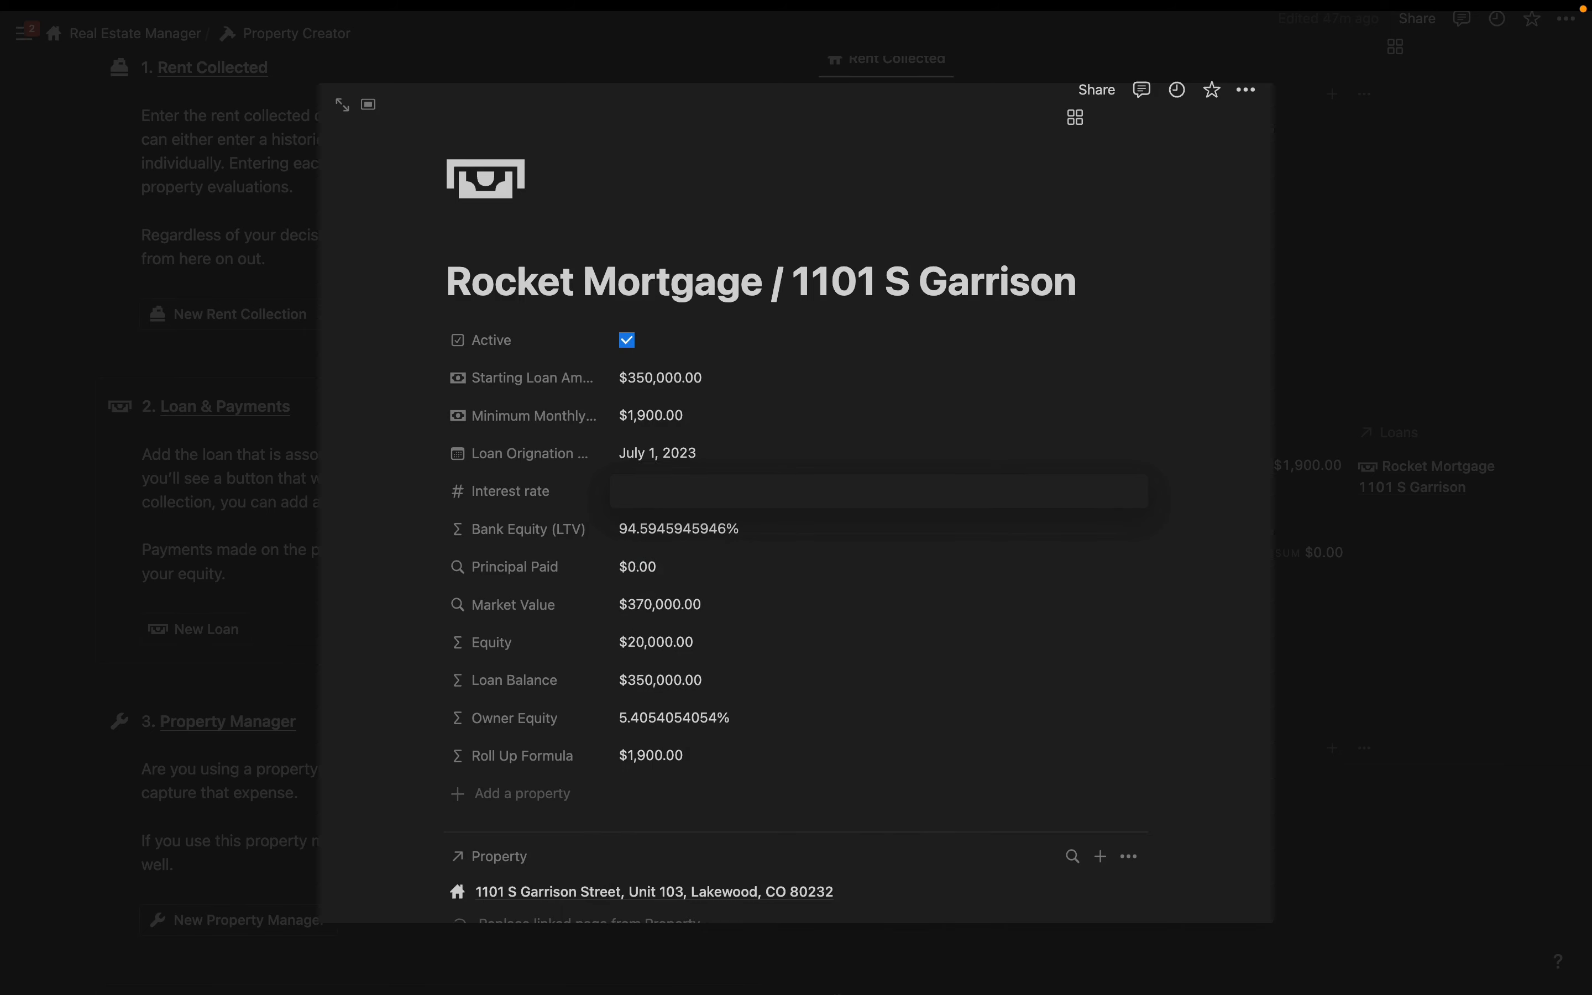
pyautogui.write('7')
pyautogui.click(1034, 331)
pyautogui.scroll(-6, 1034, 316)
pyautogui.scroll(-2, 1037, 332)
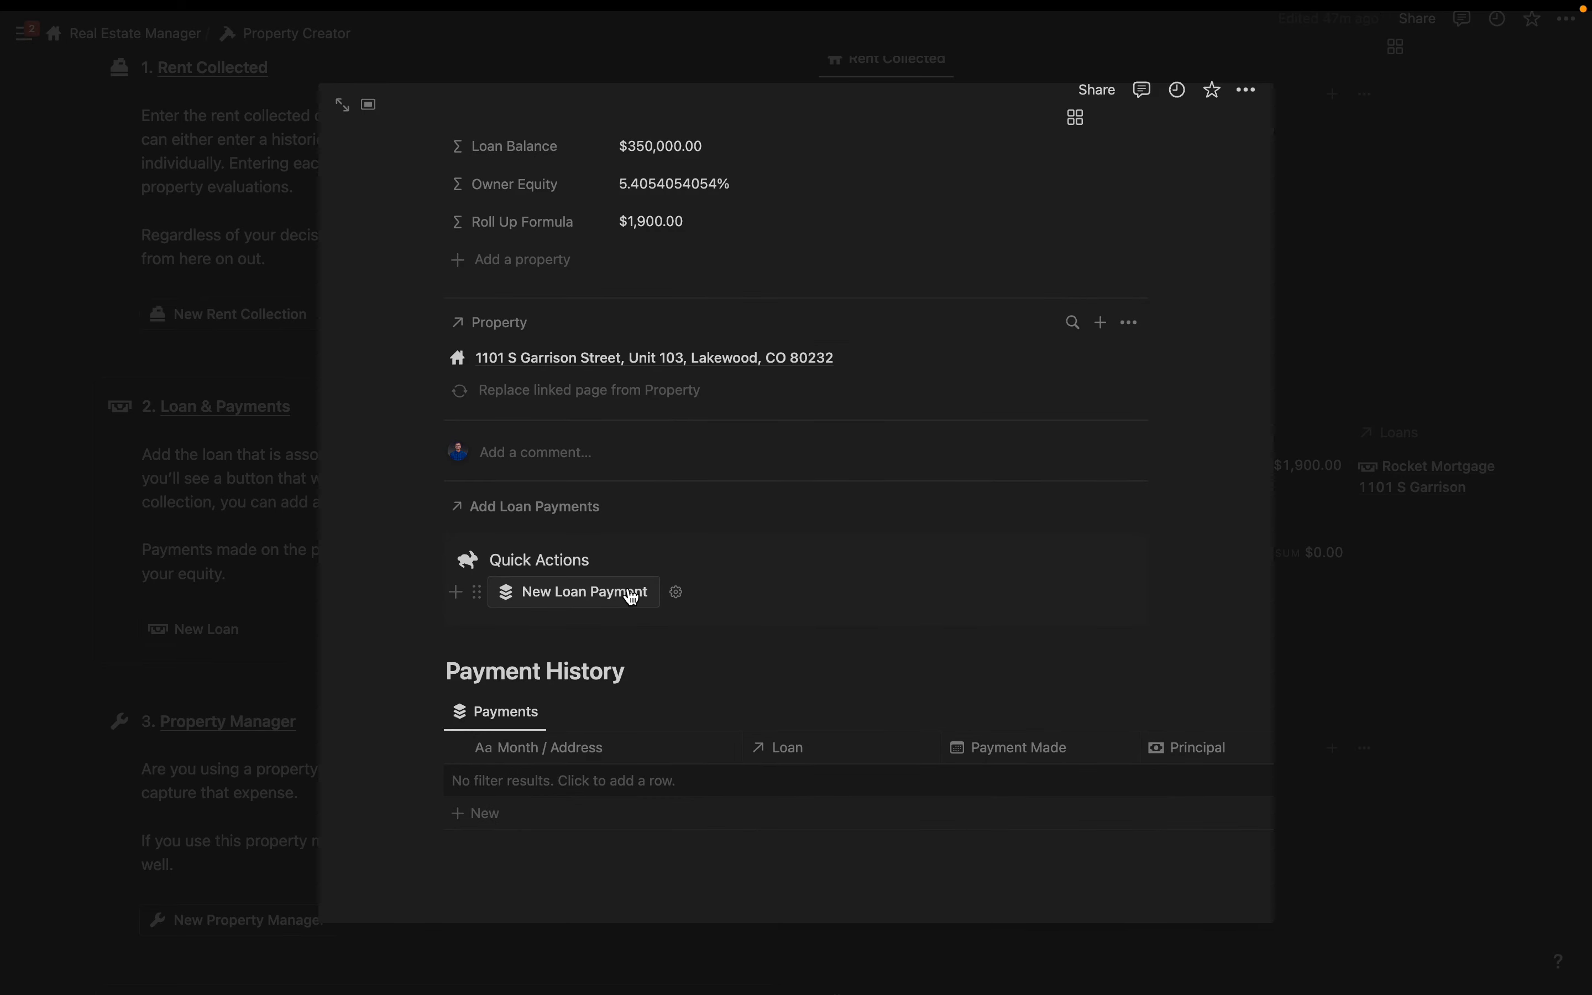
# - Log a loan payment of $475 principal, $200 escrow and $1,225 interest
pyautogui.click(574, 598)
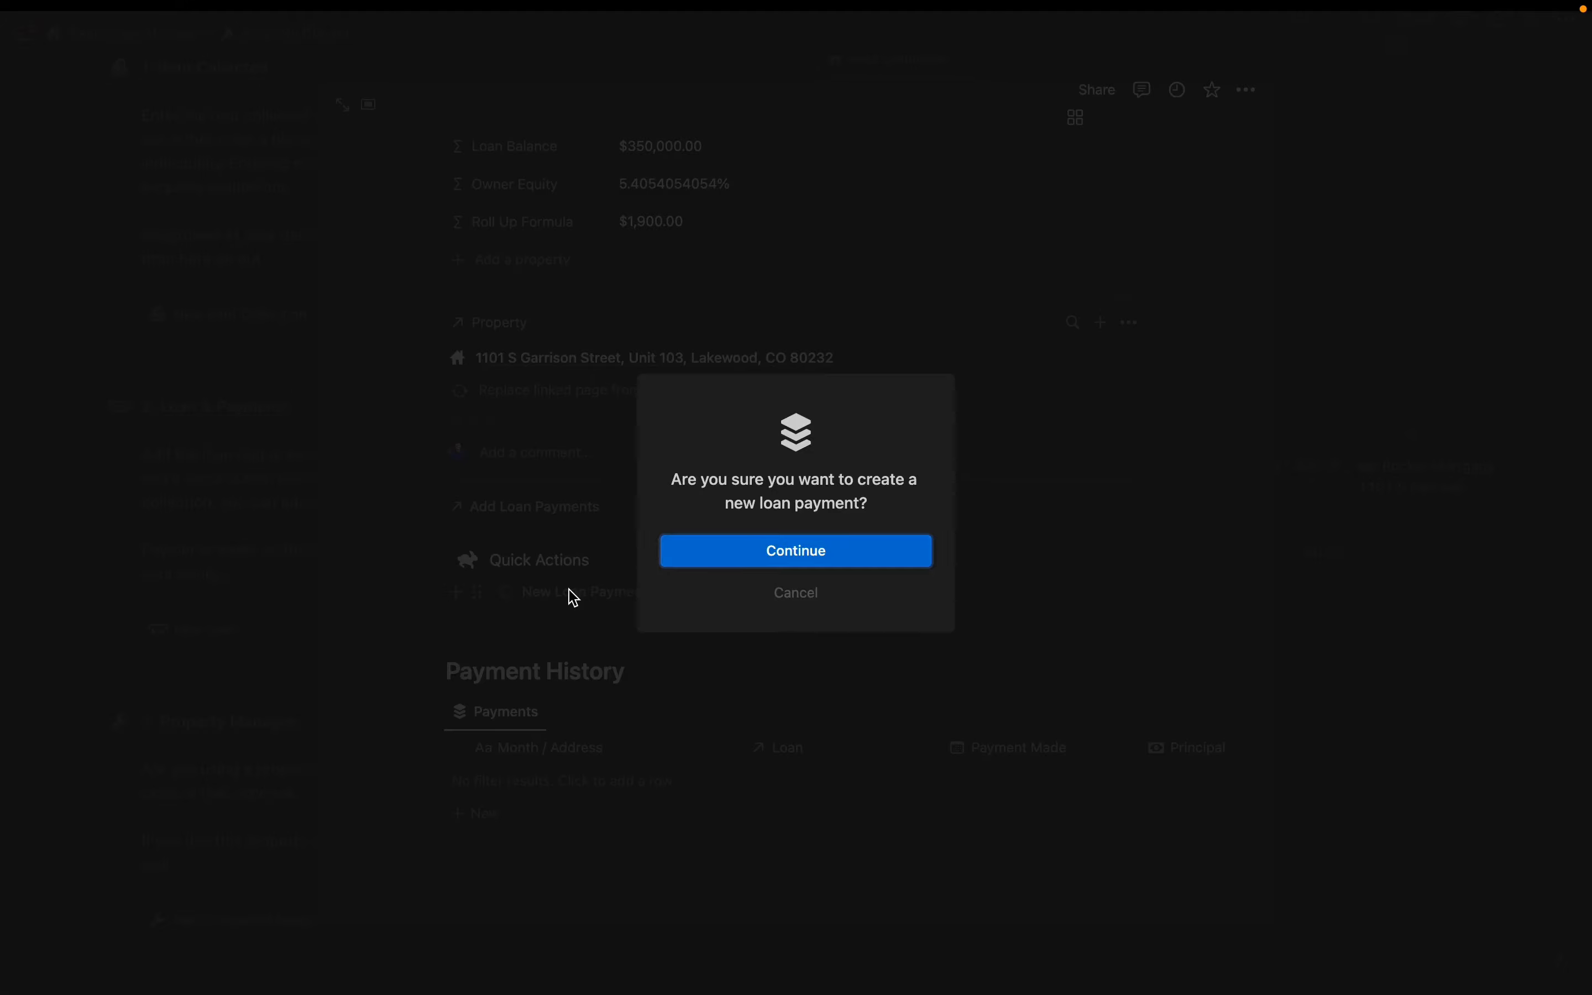
pyautogui.press('Return')
pyautogui.click(645, 464)
pyautogui.write('475')
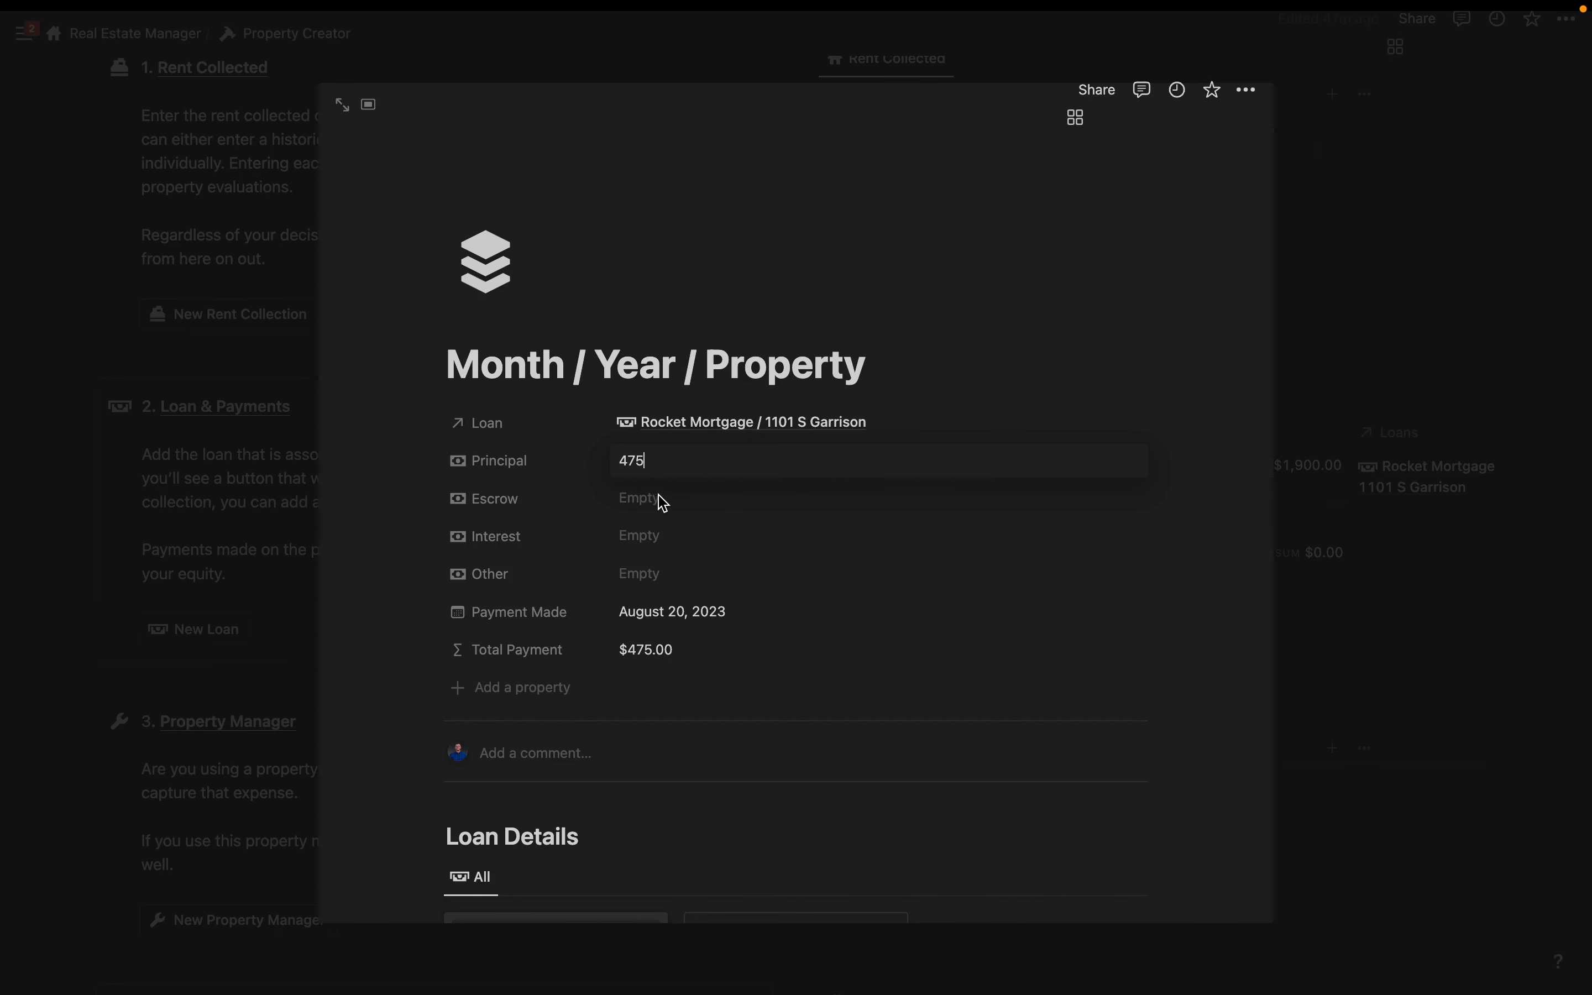
pyautogui.press('Return')
pyautogui.click(643, 505)
pyautogui.write('200')
pyautogui.click(646, 540)
pyautogui.write('1')
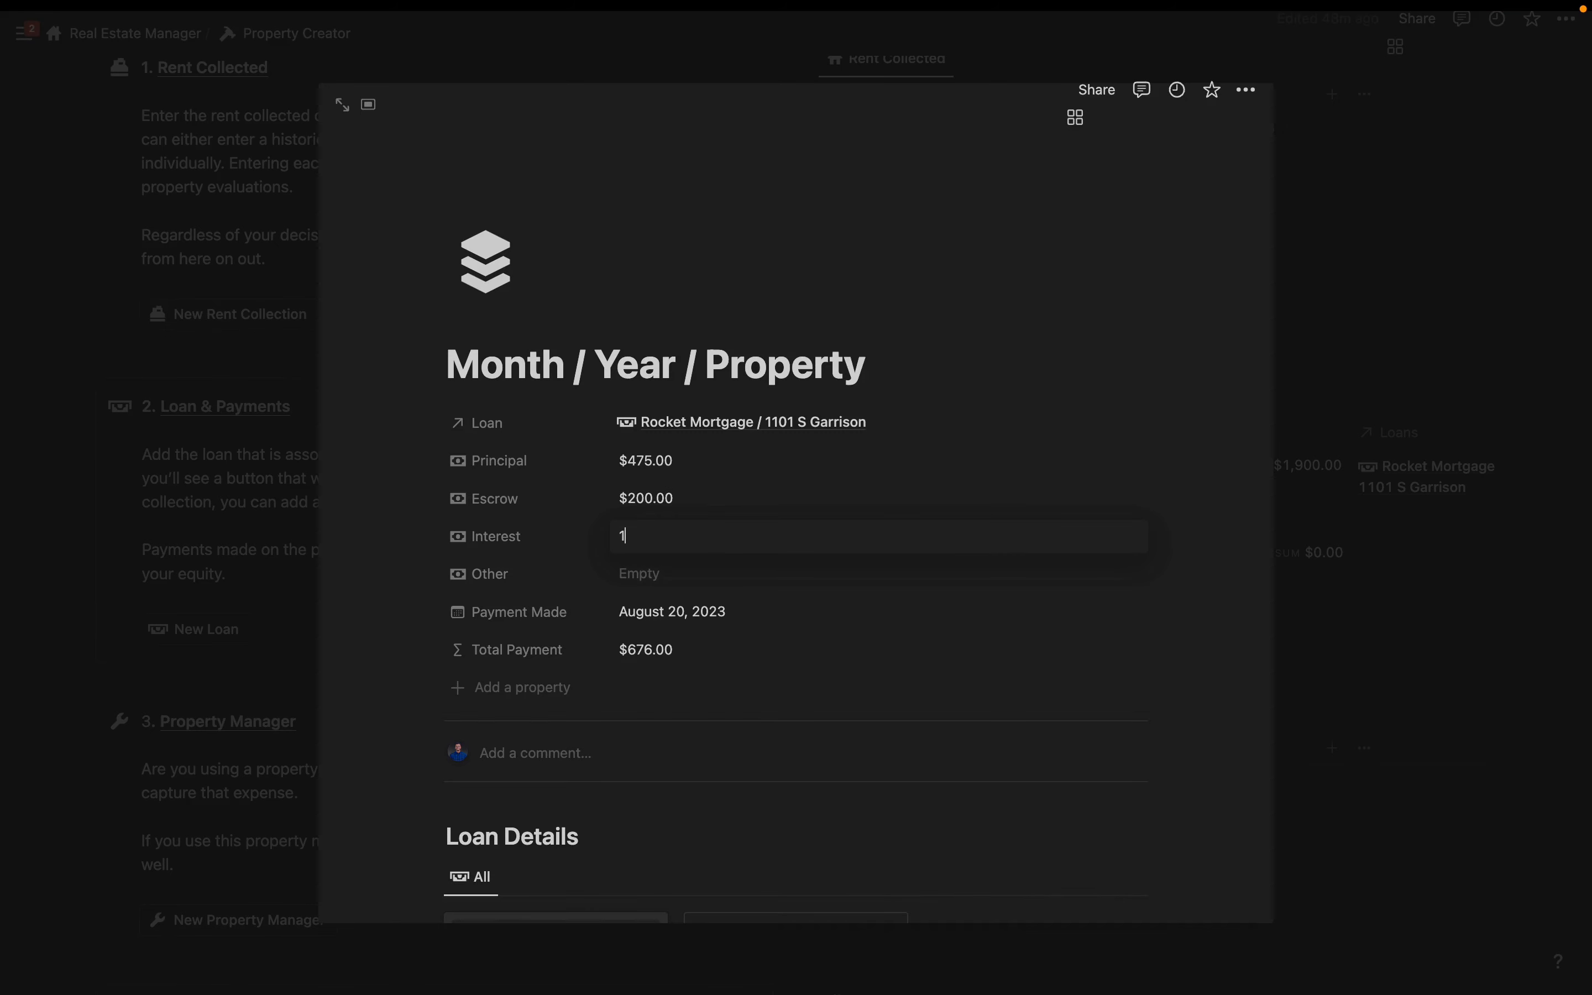
pyautogui.write('225')
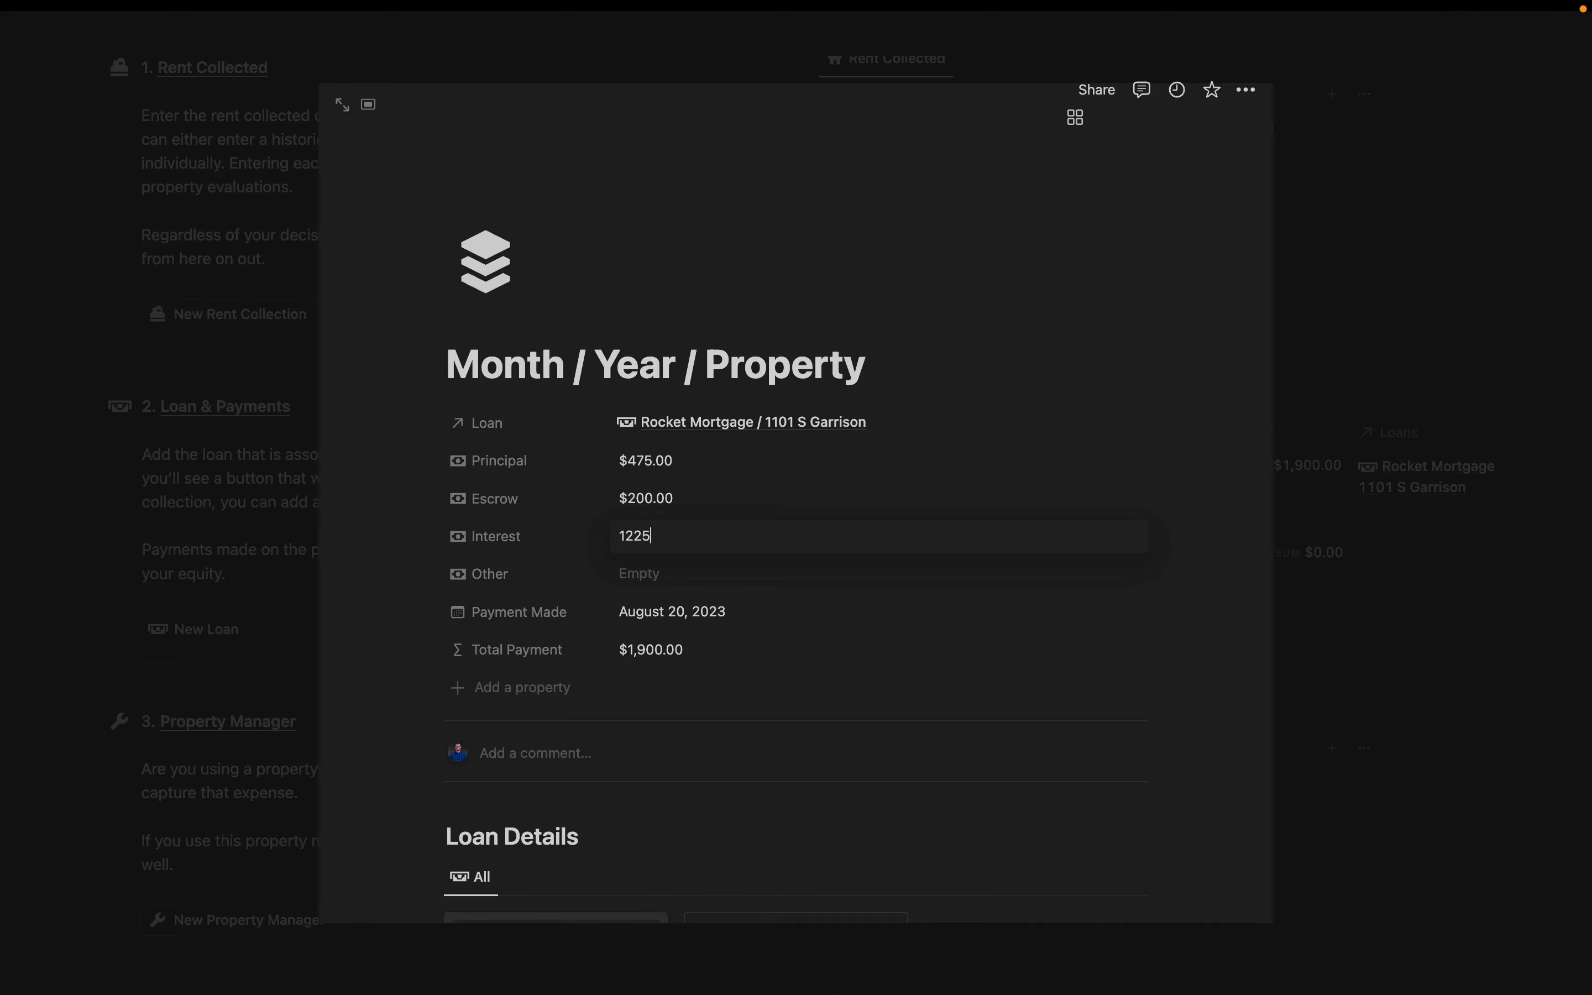
pyautogui.click(764, 241)
pyautogui.click(632, 574)
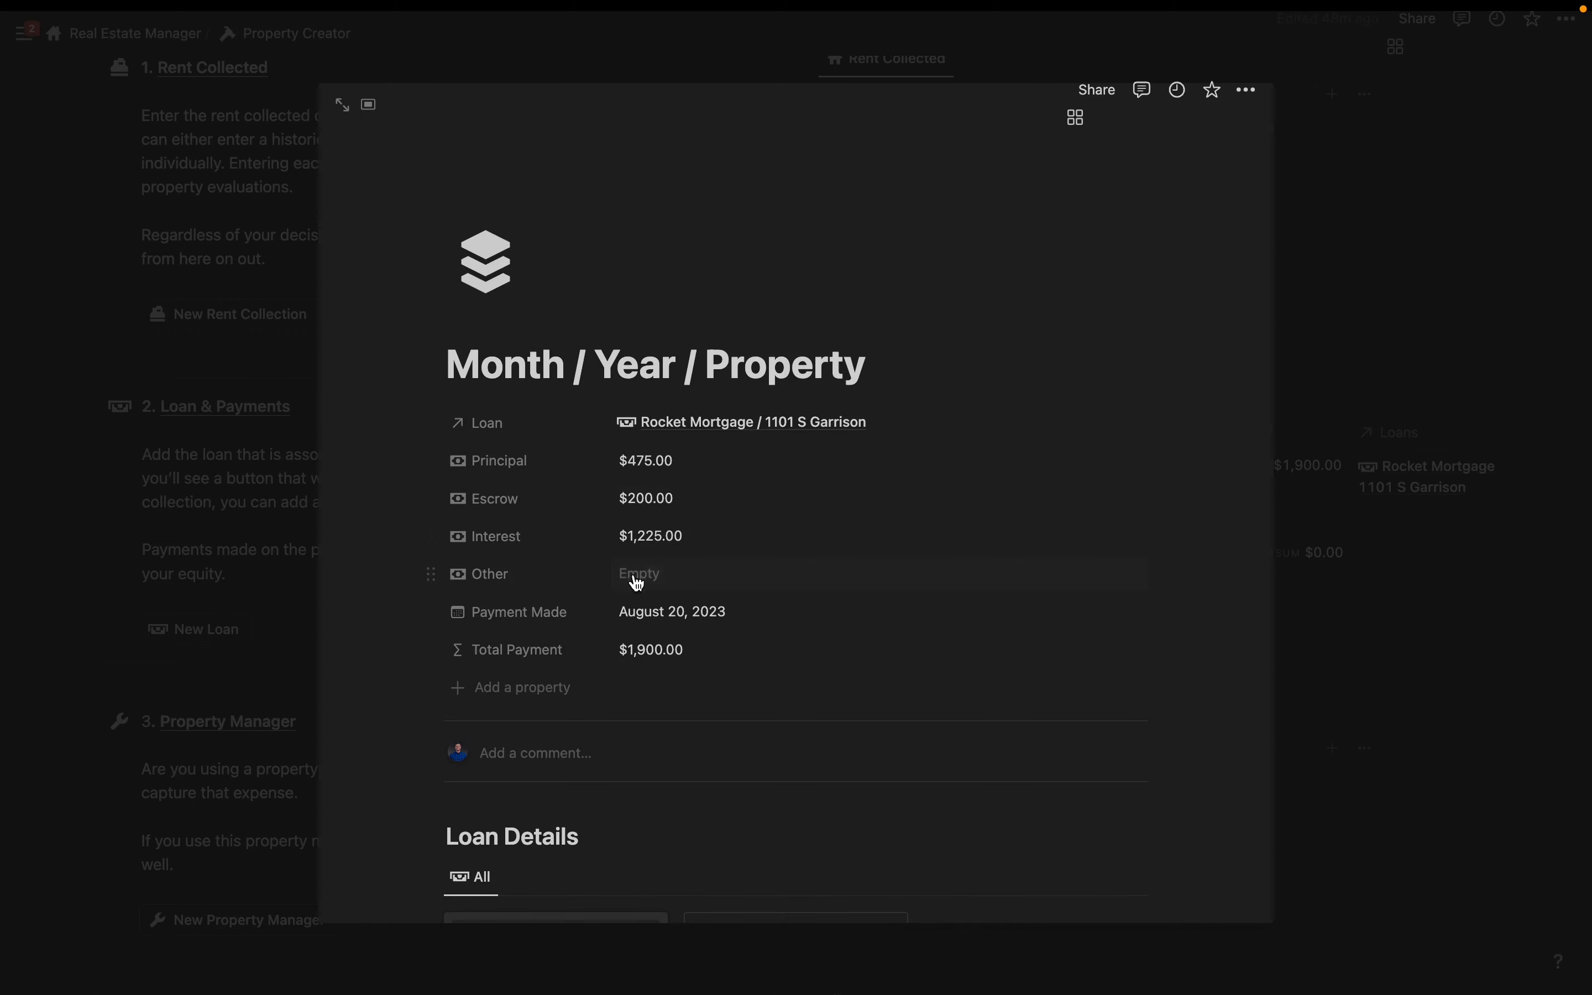
# - Enter 0 as the payment's Other amount, then open the Rocket Mortgage loan page
pyautogui.write('0')
pyautogui.click(1429, 488)
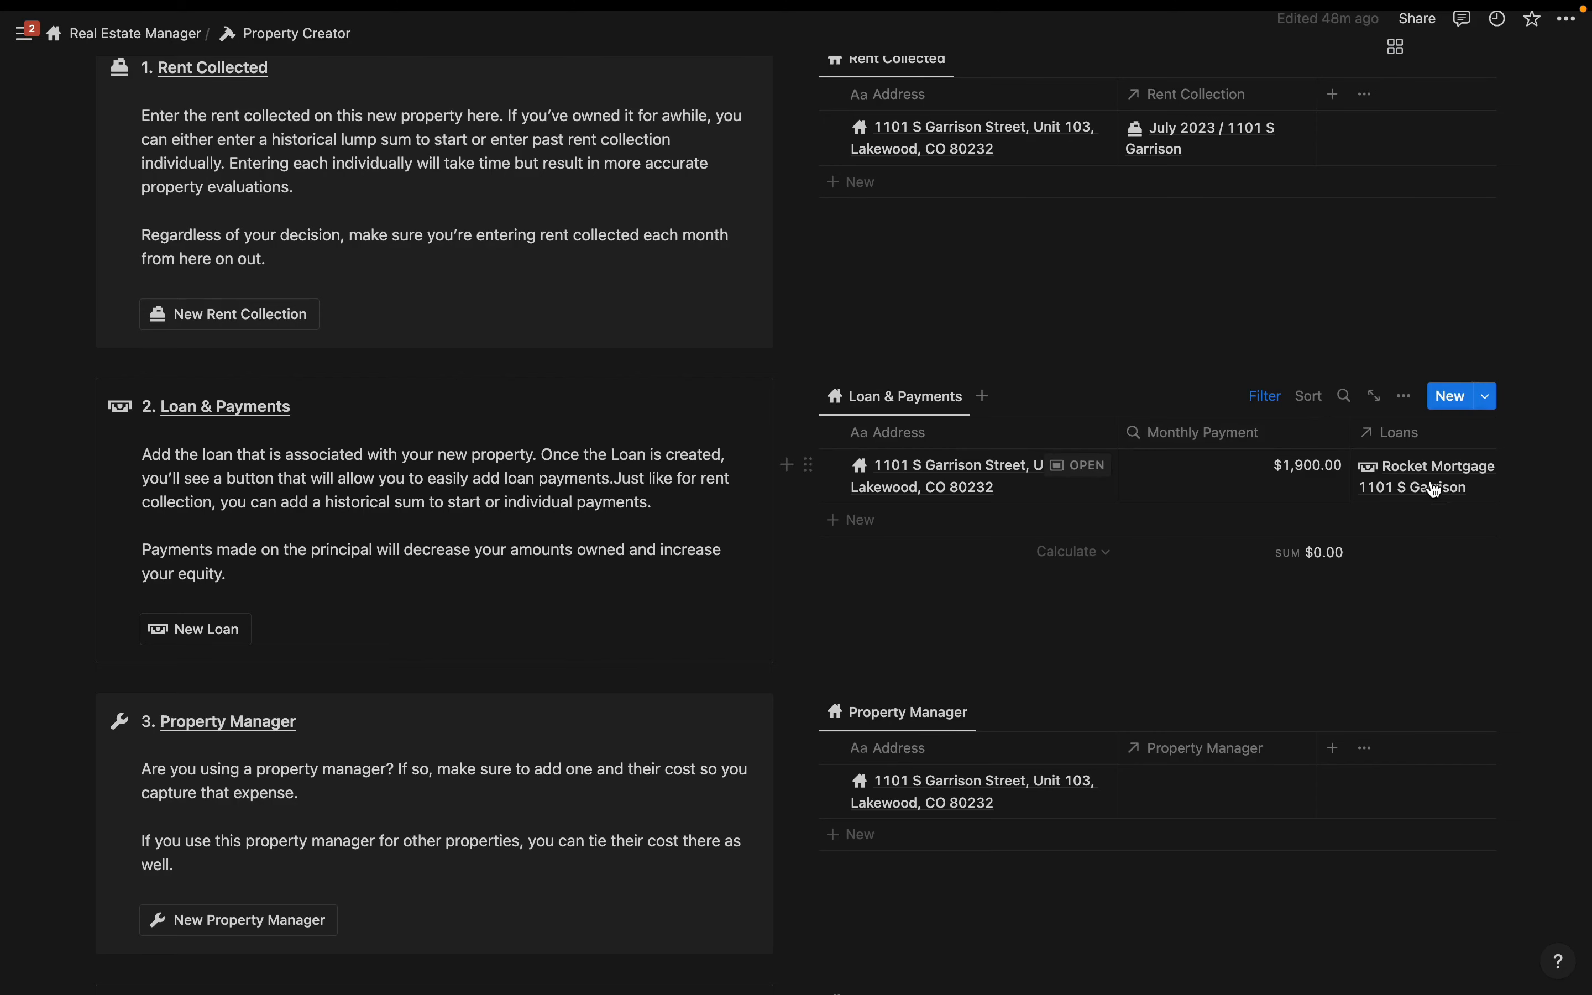
pyautogui.click(1429, 488)
pyautogui.click(1286, 534)
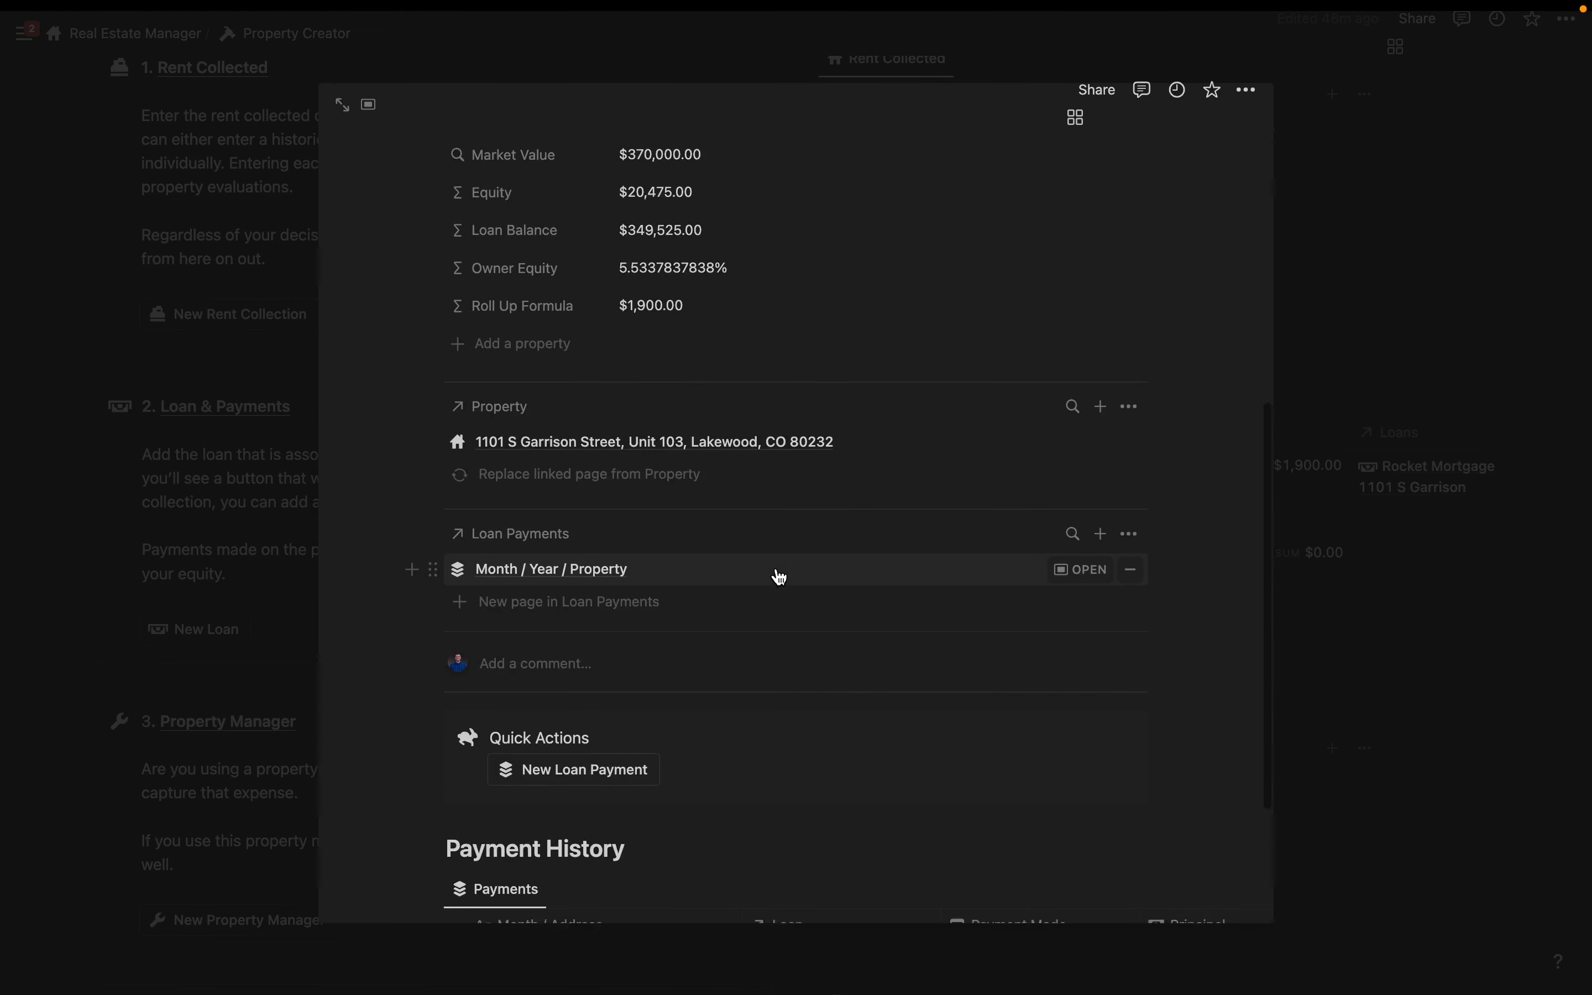
pyautogui.scroll(-3, 774, 576)
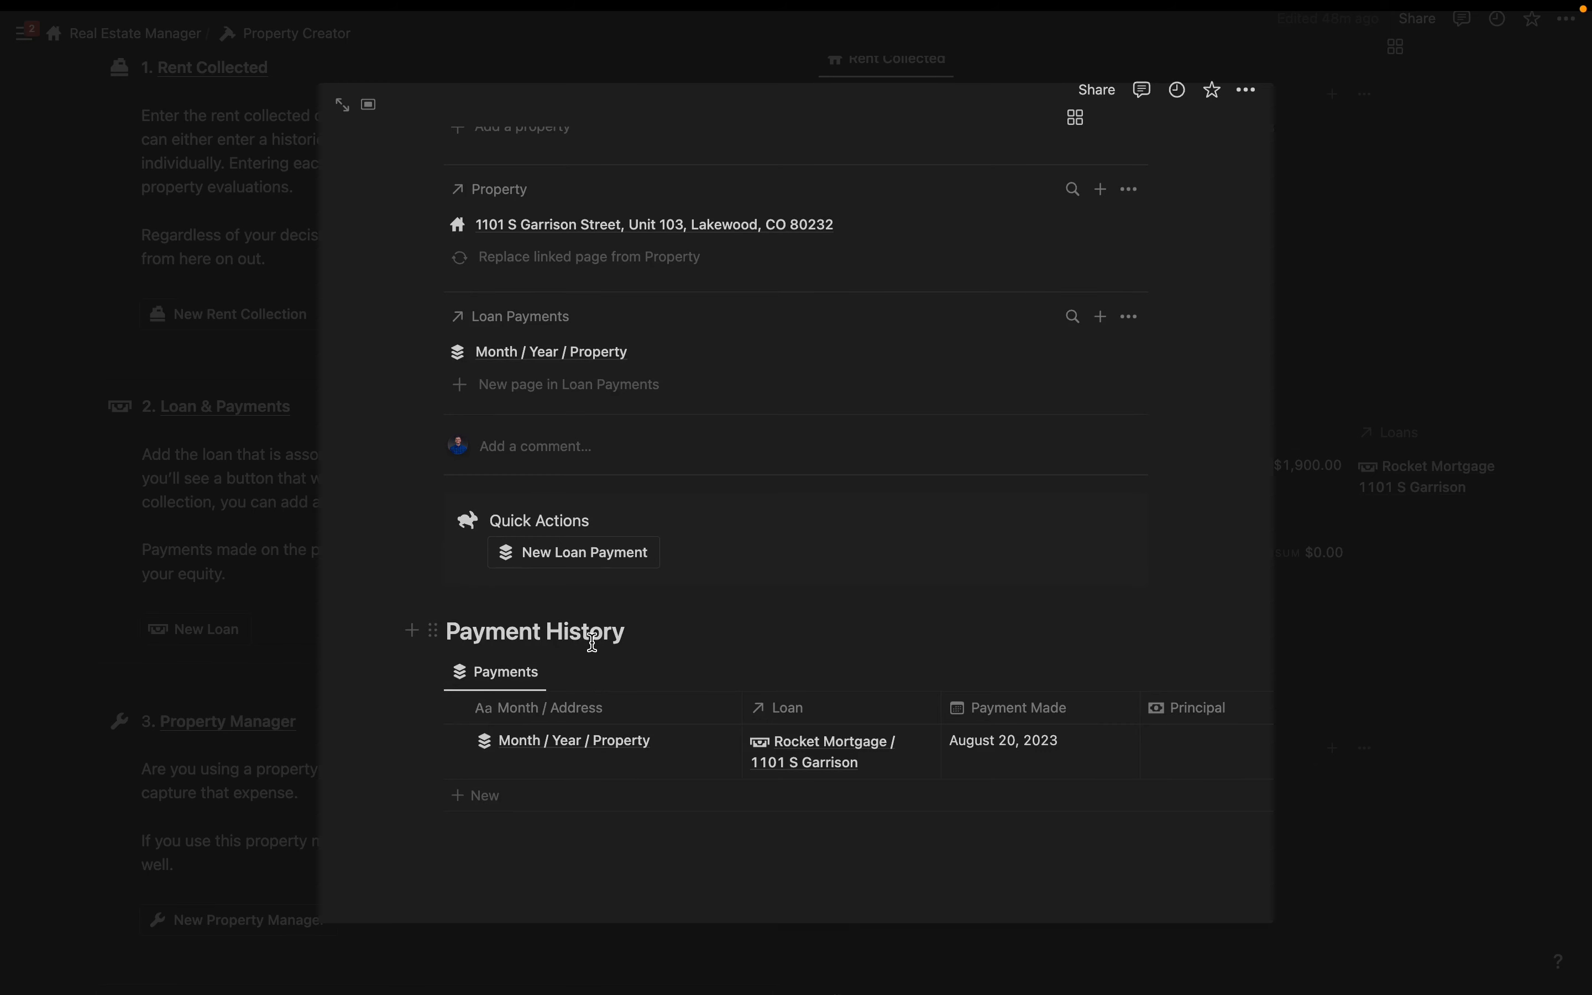
pyautogui.click(639, 740)
pyautogui.moveTo(635, 740); pyautogui.dragTo(466, 740)
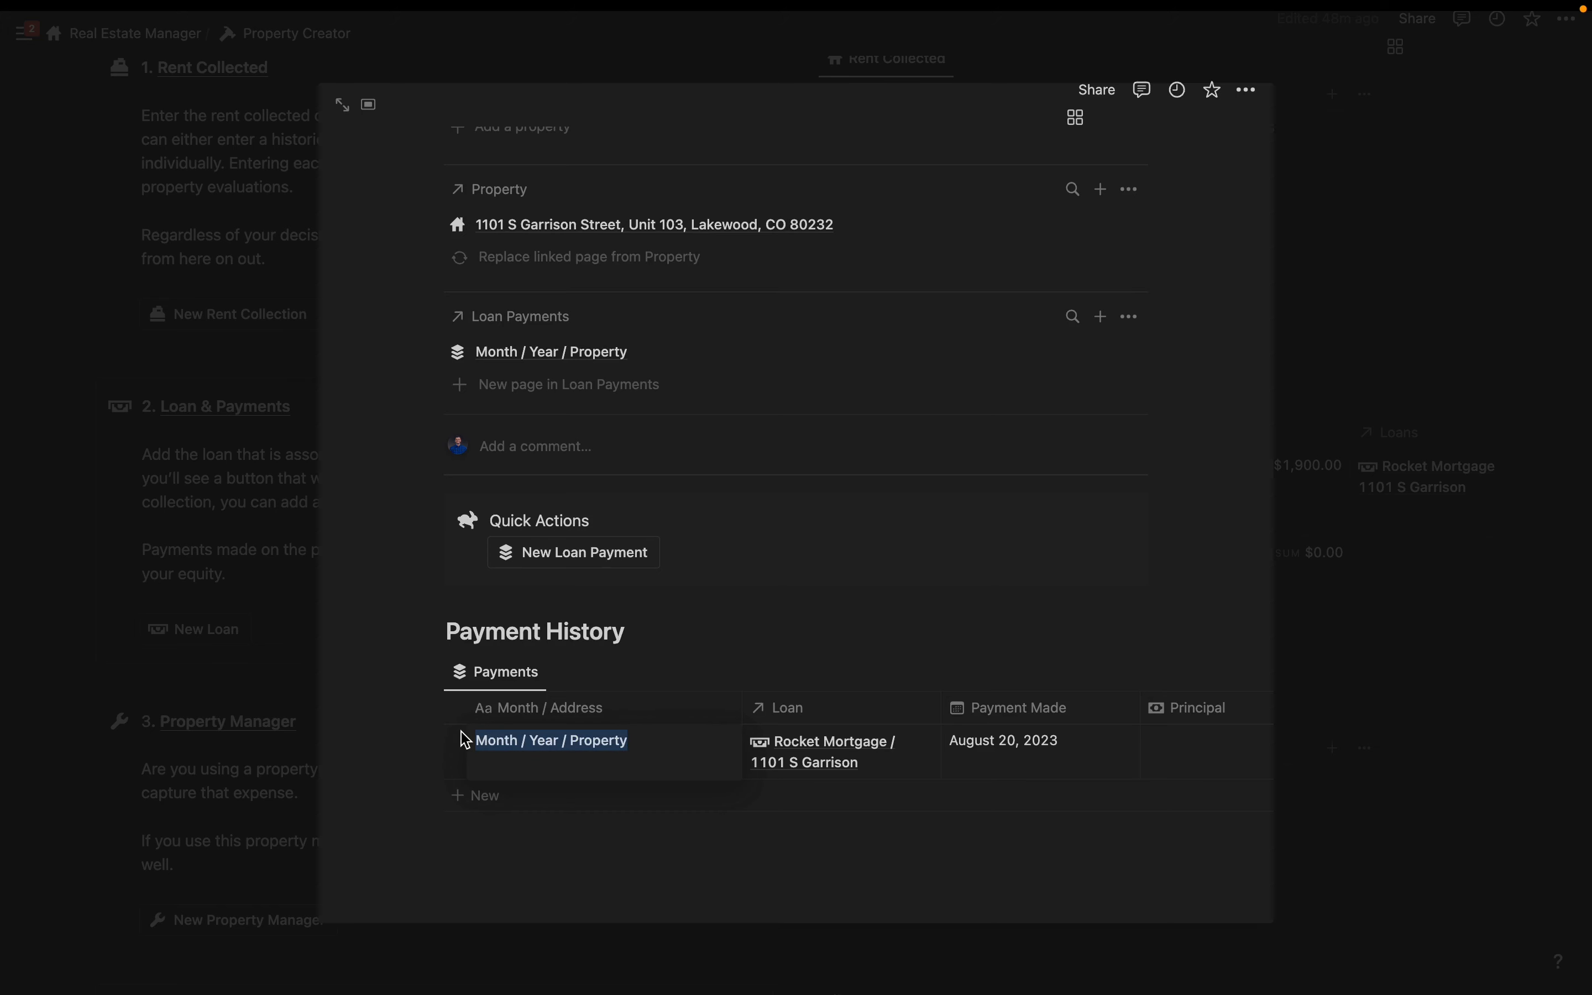
pyautogui.press('BackSpace')
pyautogui.write('July 2023')
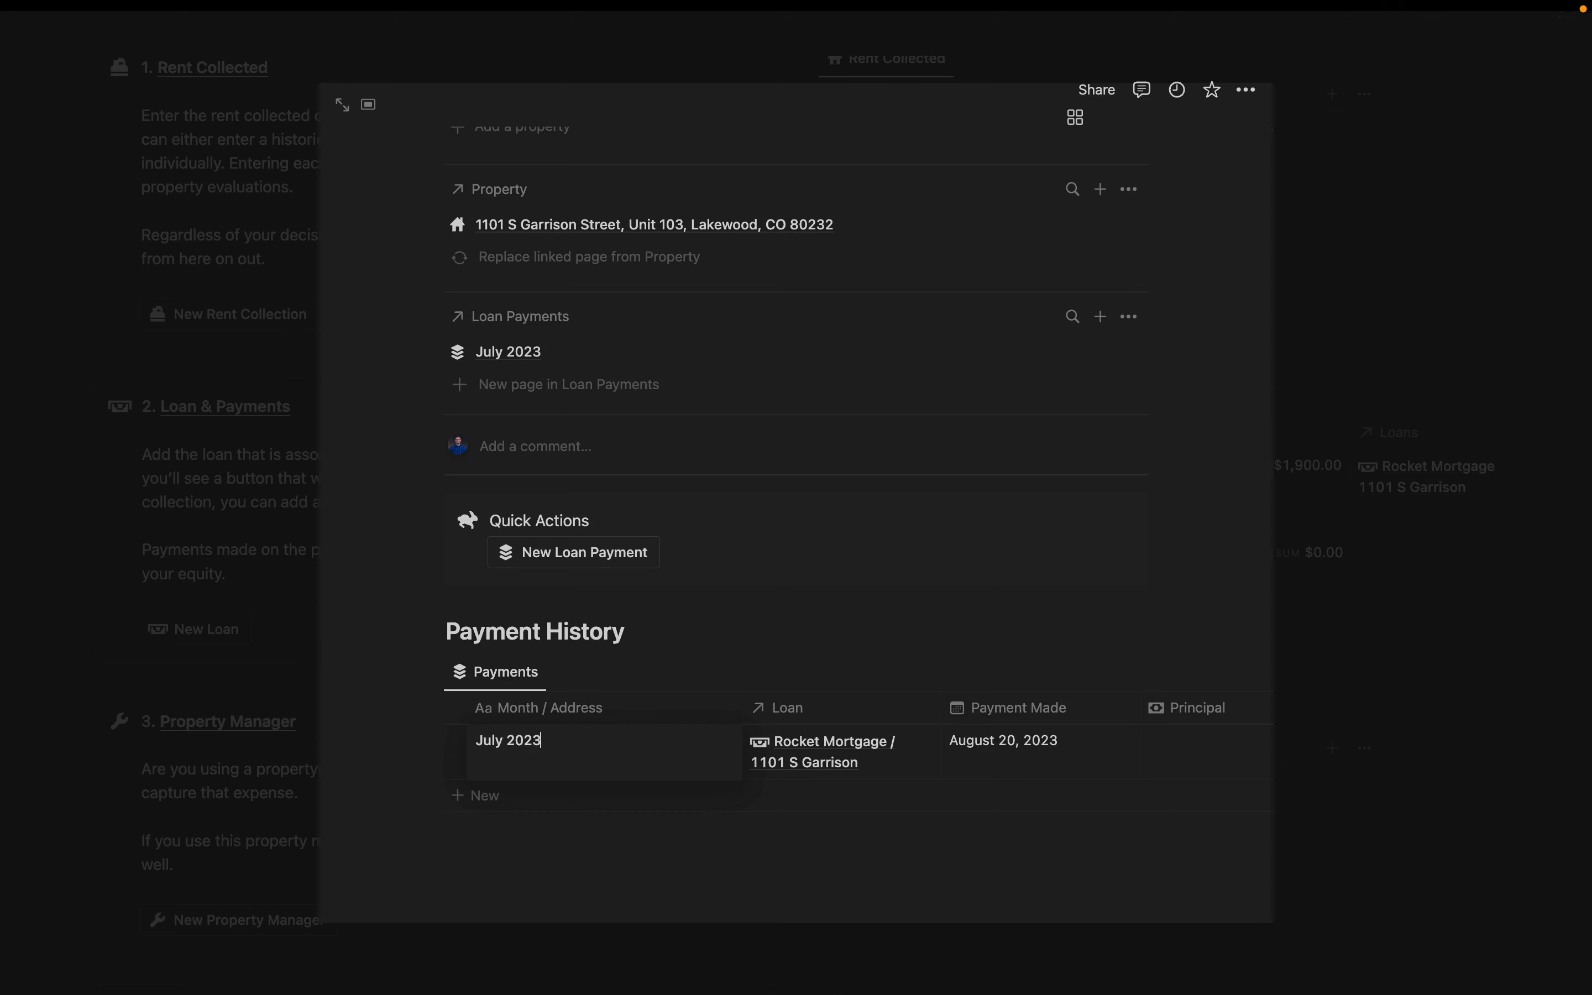
pyautogui.press('Return')
pyautogui.hscroll(10, 956, 774)
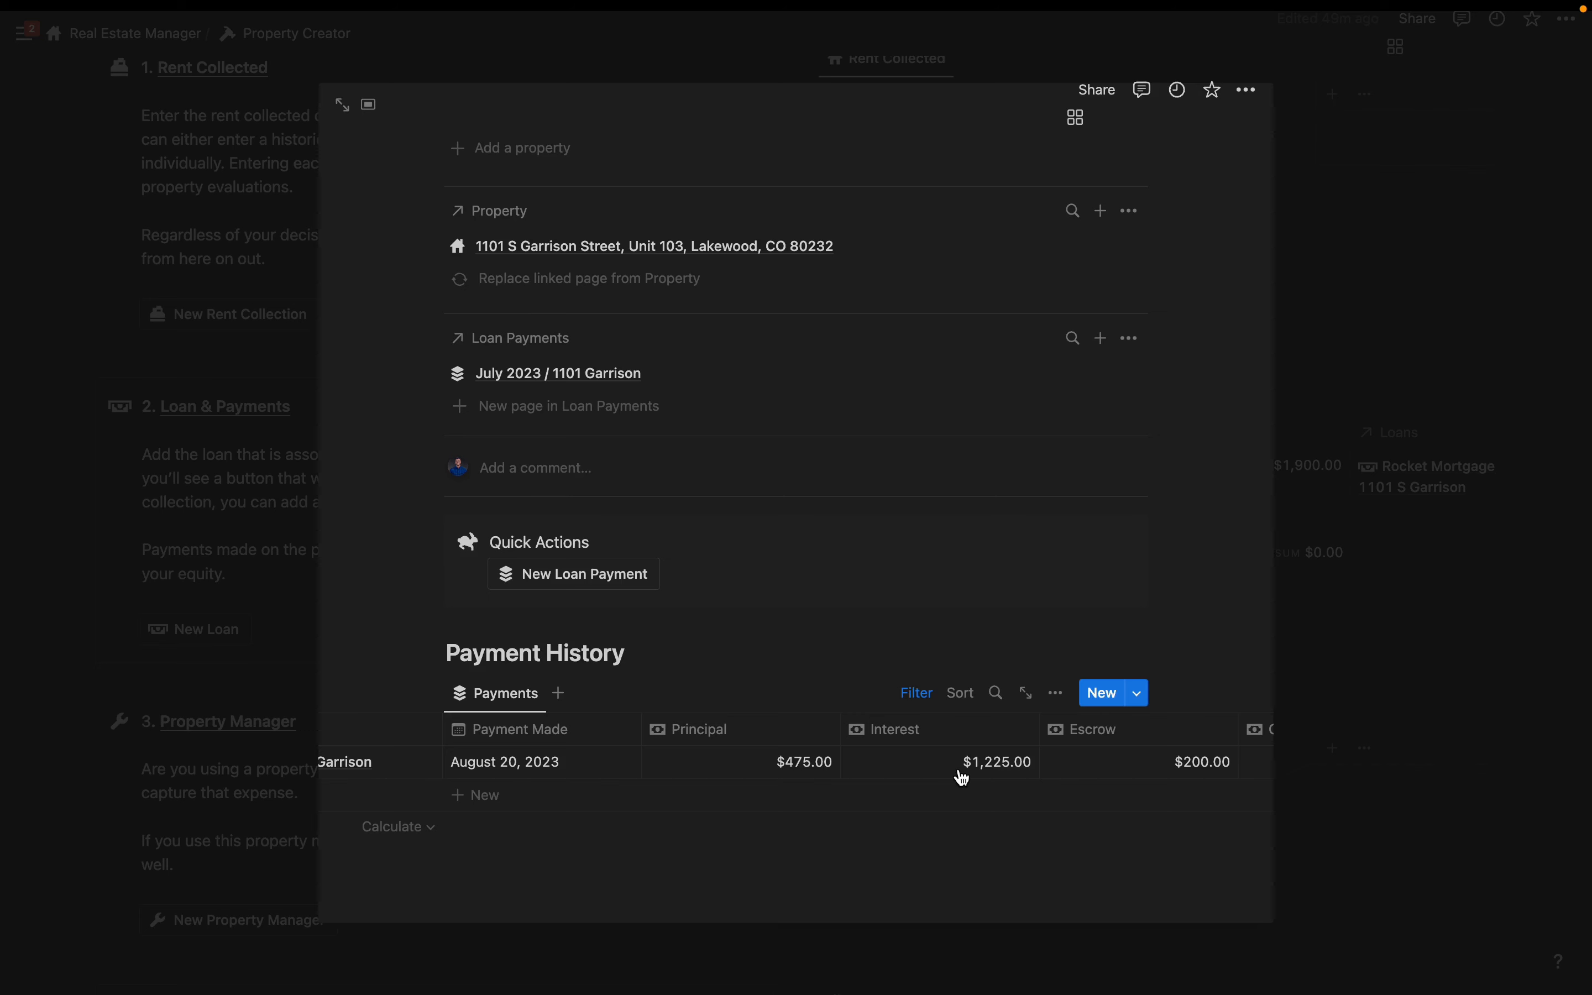
pyautogui.press('Escape')
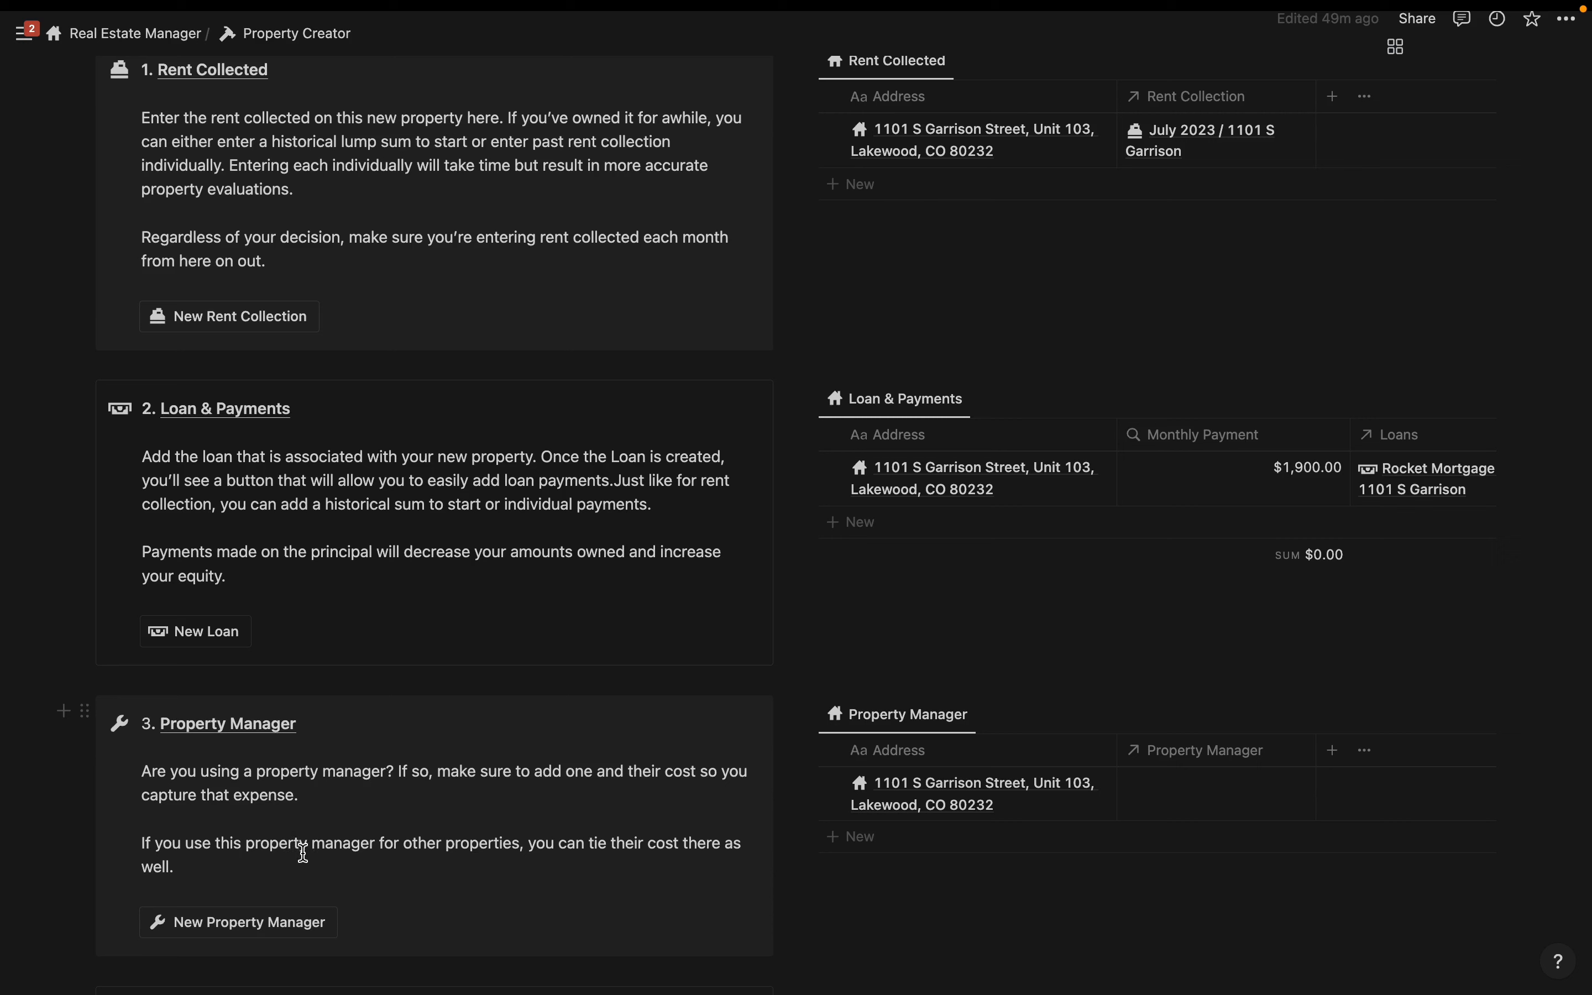
# - Create a new property manager record with a PM start date of July 1, 2023
pyautogui.click(249, 932)
pyautogui.click(812, 555)
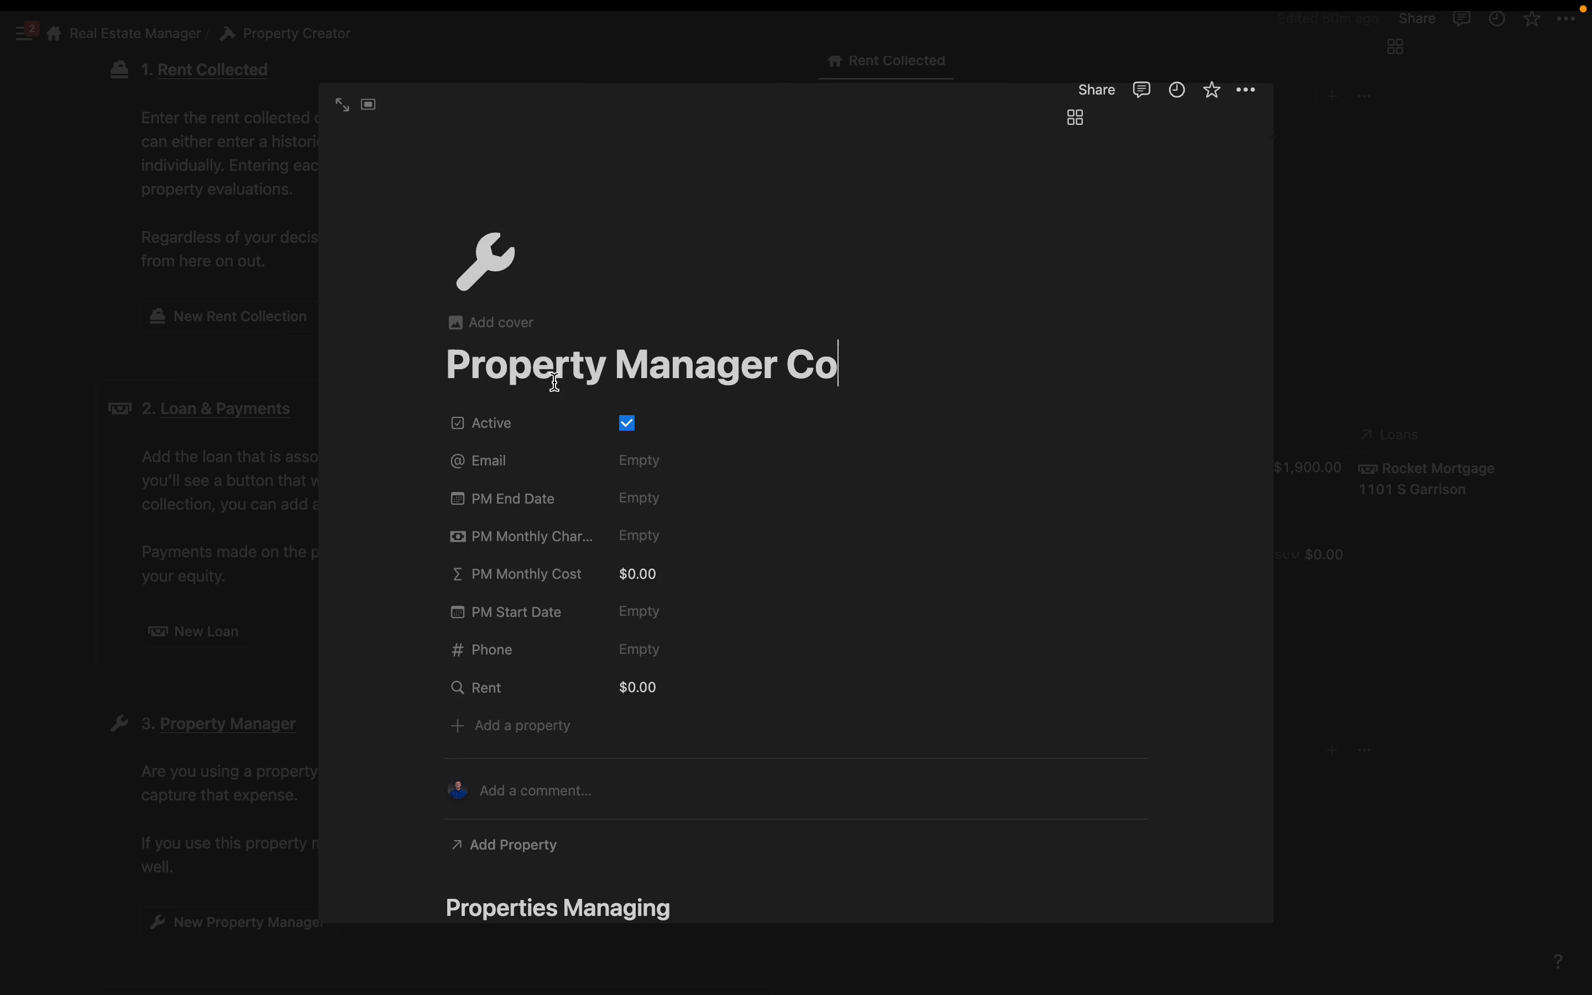
pyautogui.scroll(-1, 564, 387)
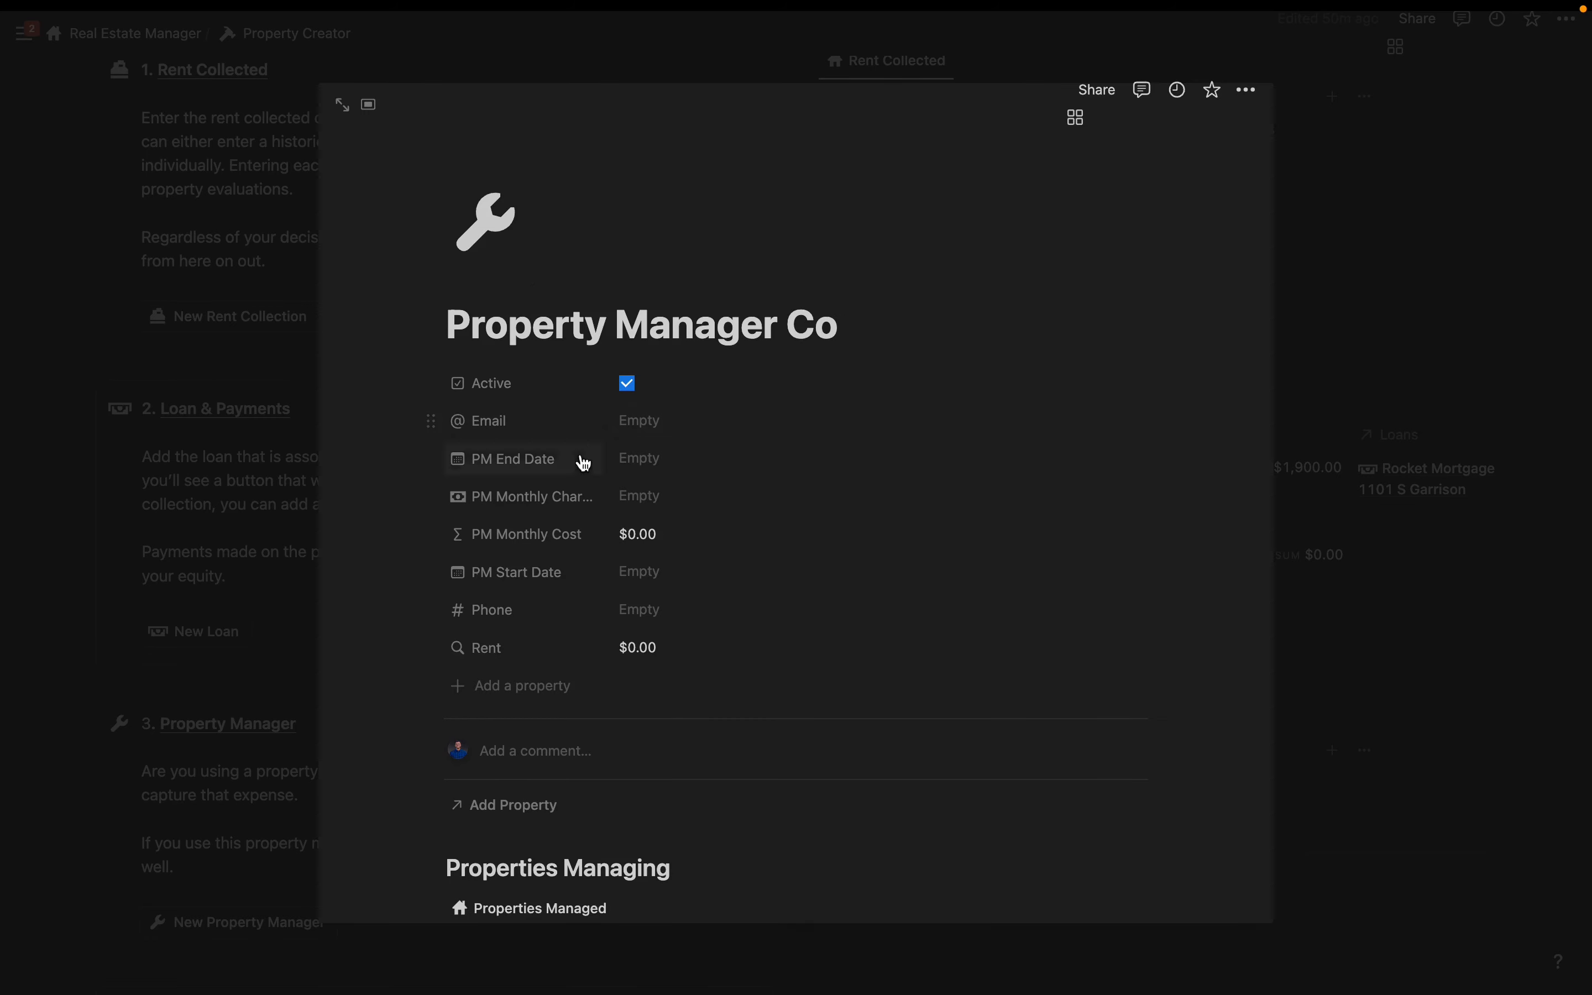
pyautogui.click(640, 421)
pyautogui.click(816, 503)
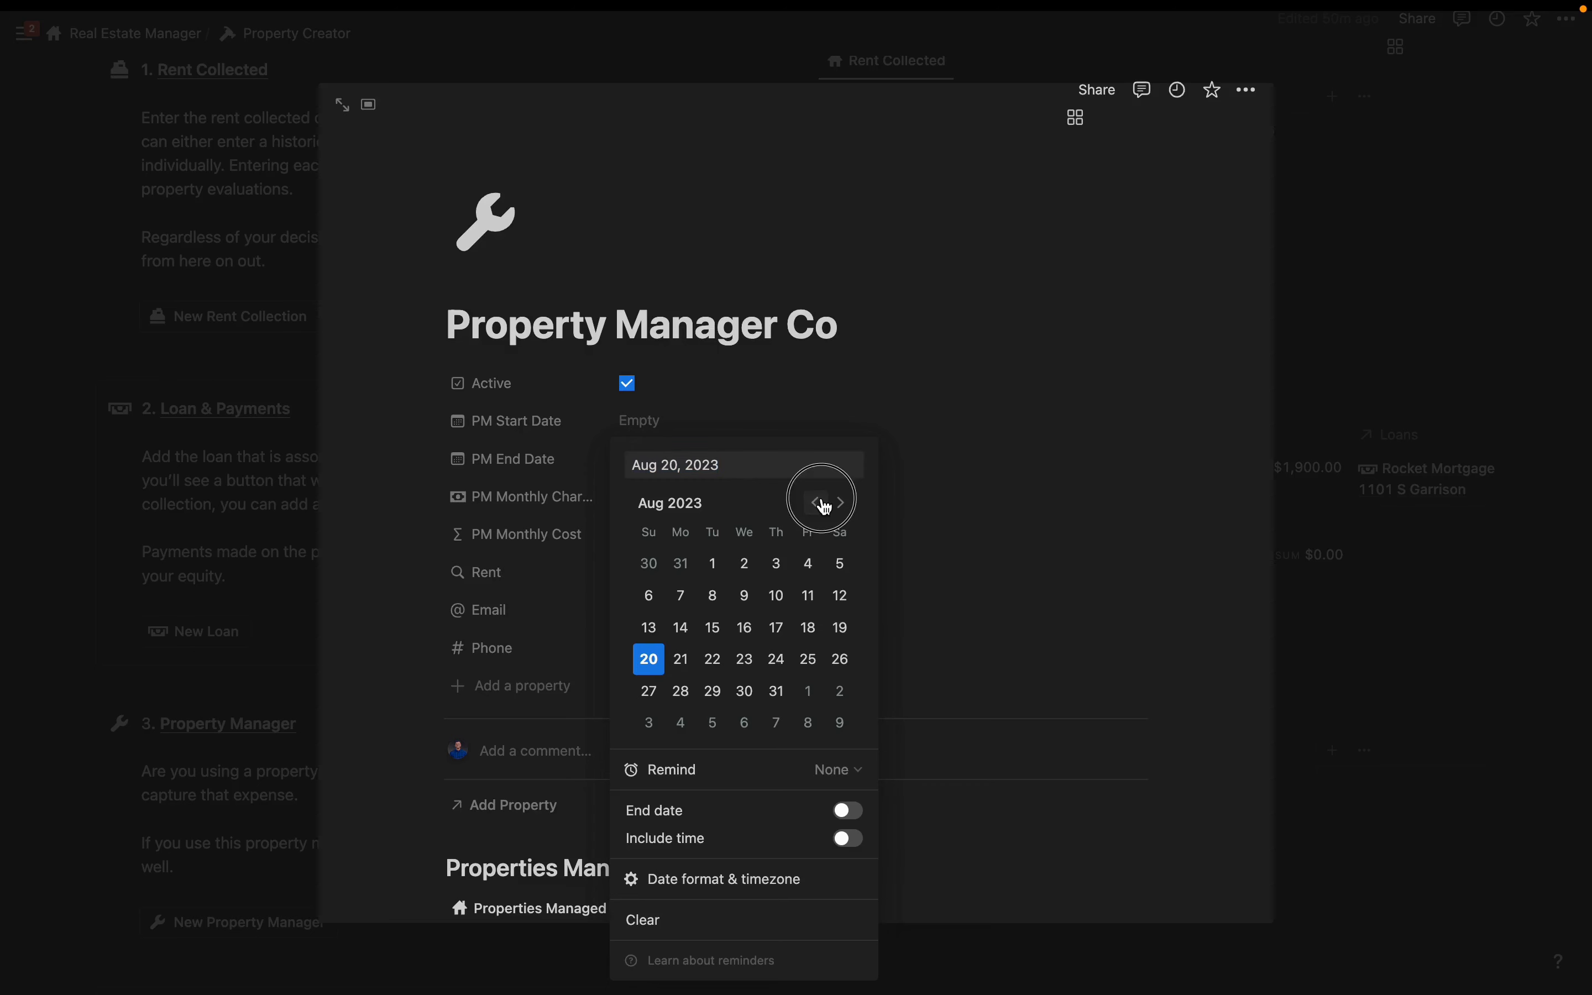
pyautogui.click(840, 563)
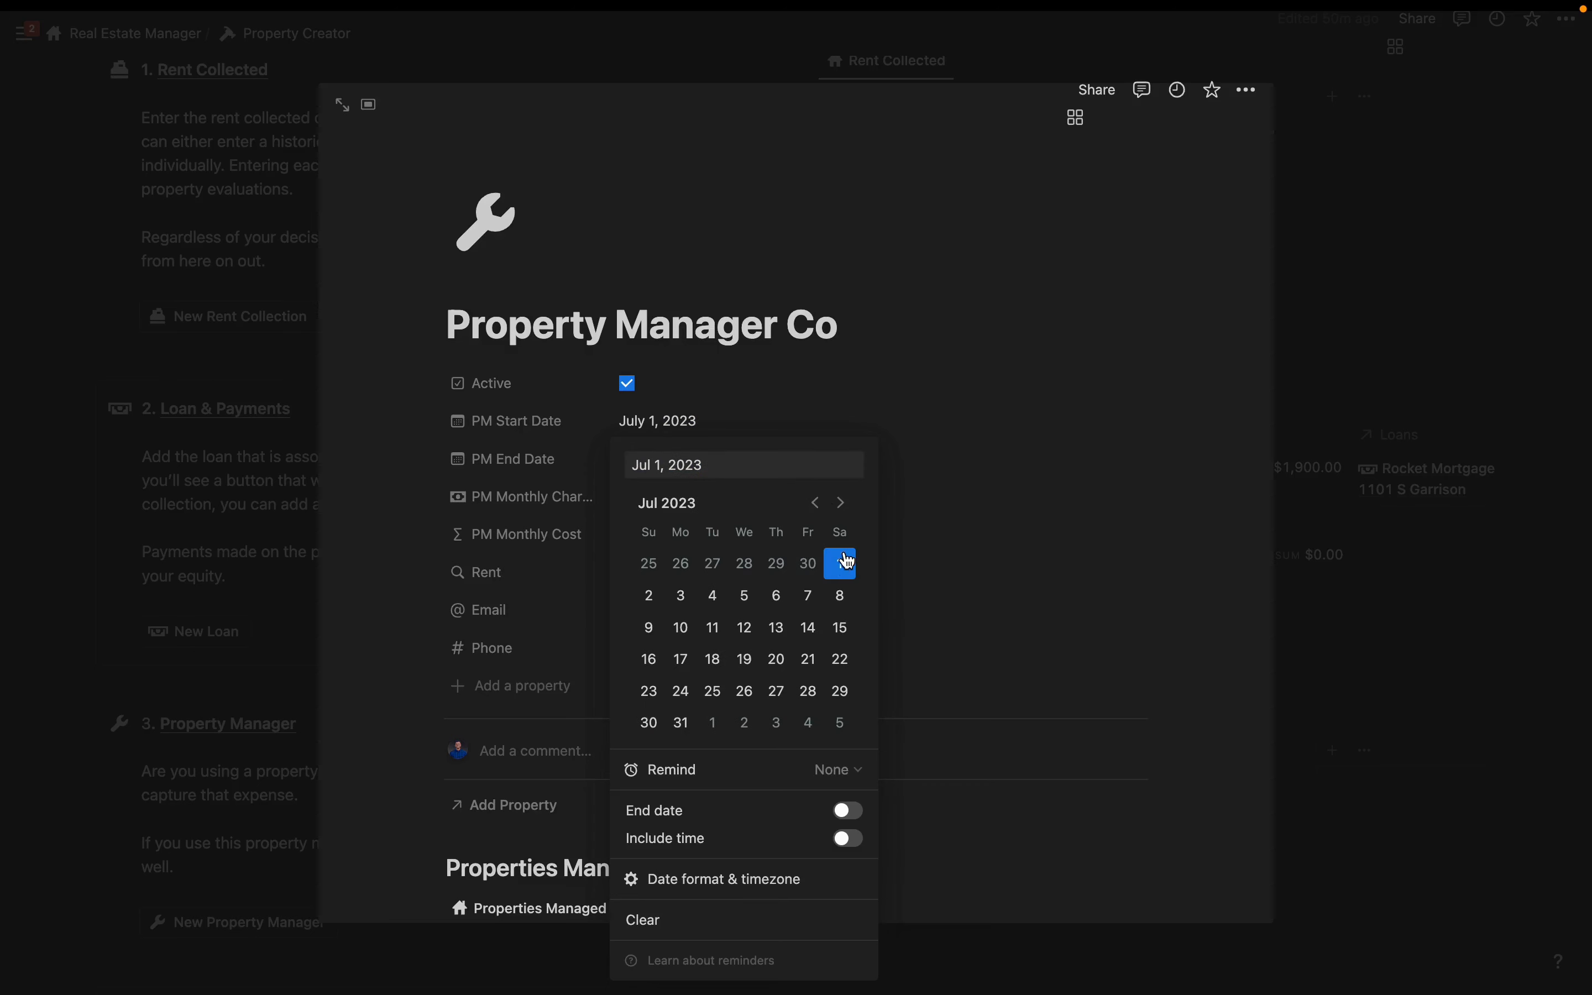
pyautogui.click(813, 324)
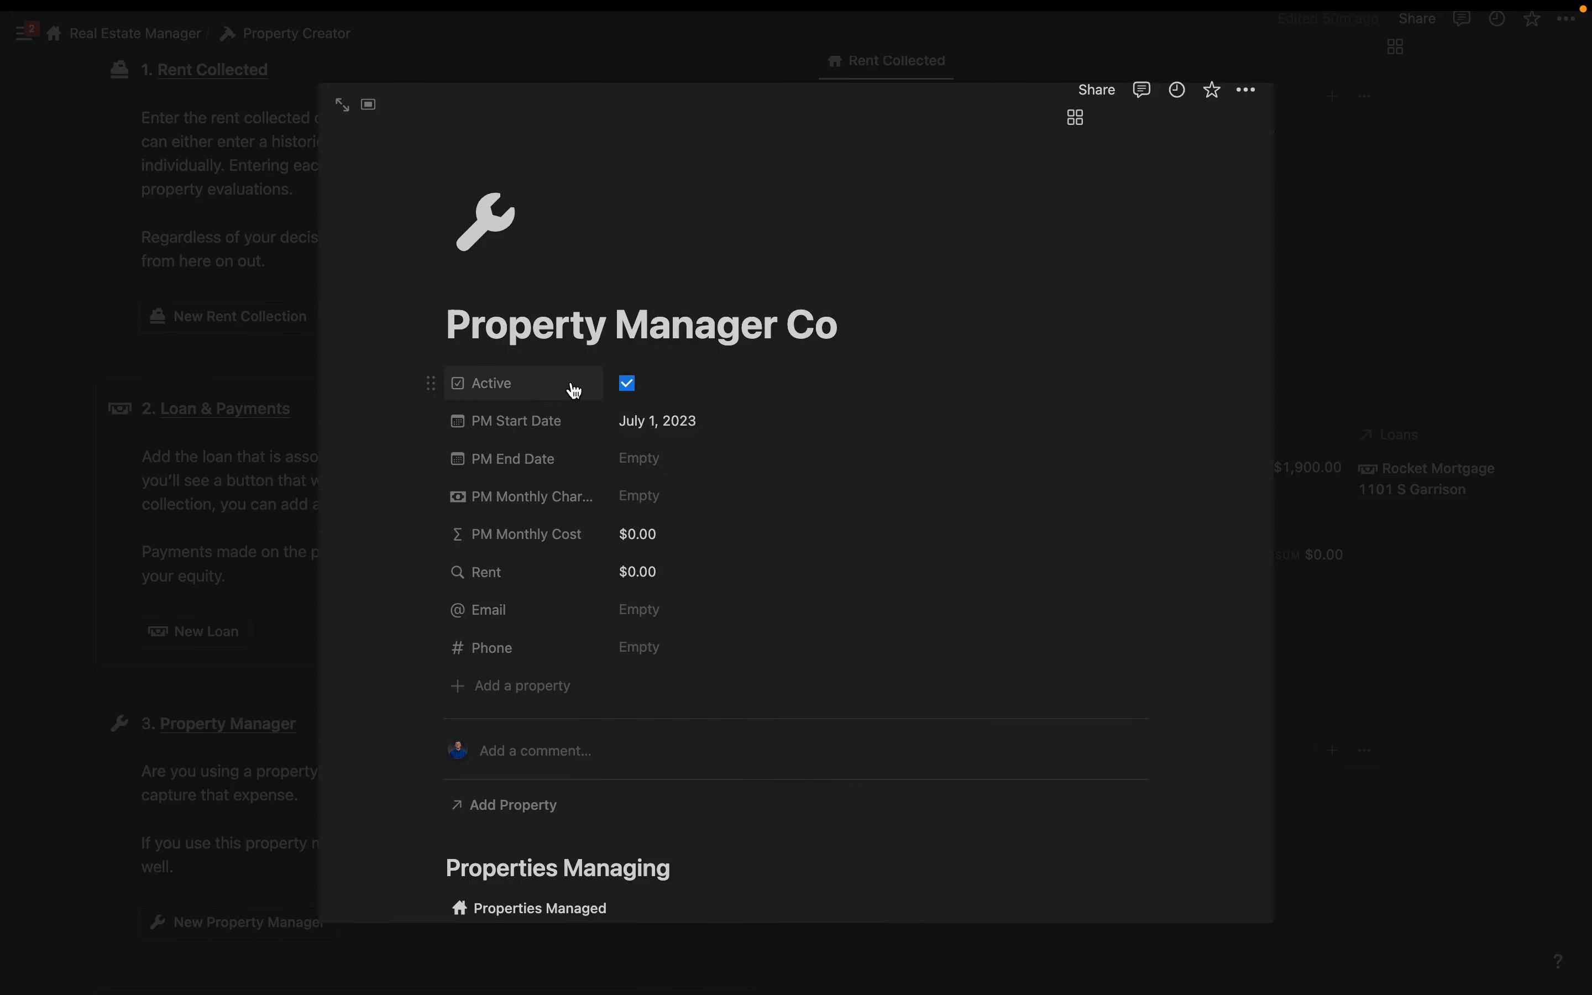
pyautogui.click(661, 504)
pyautogui.write('5%')
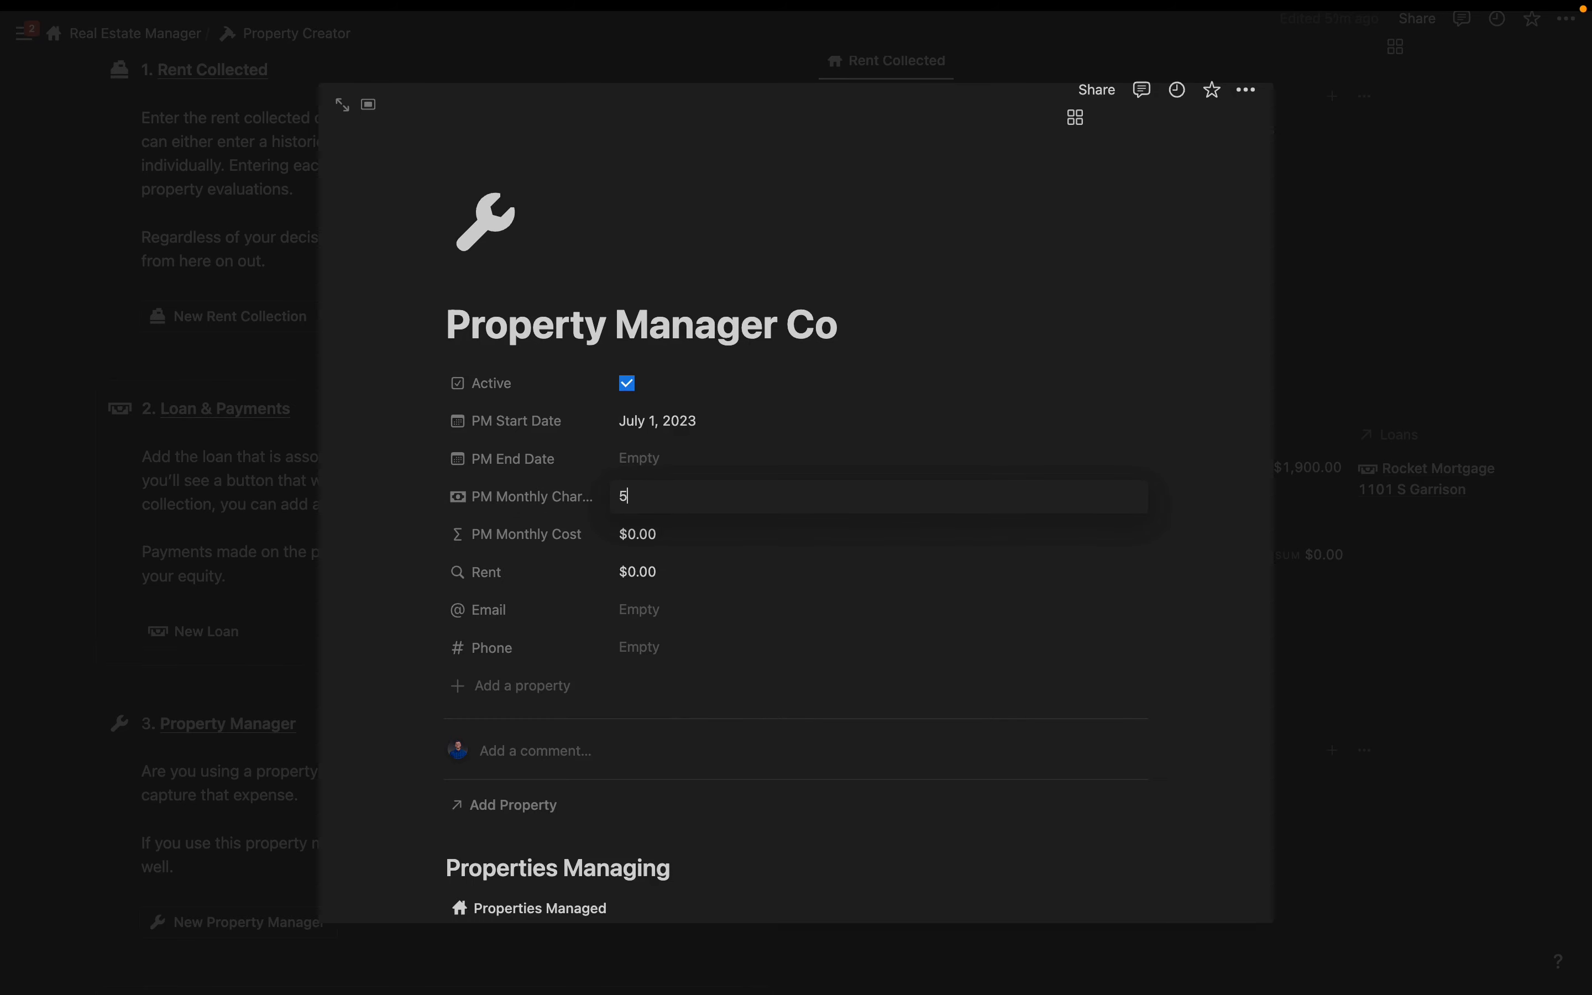
pyautogui.press('Return')
pyautogui.click(510, 794)
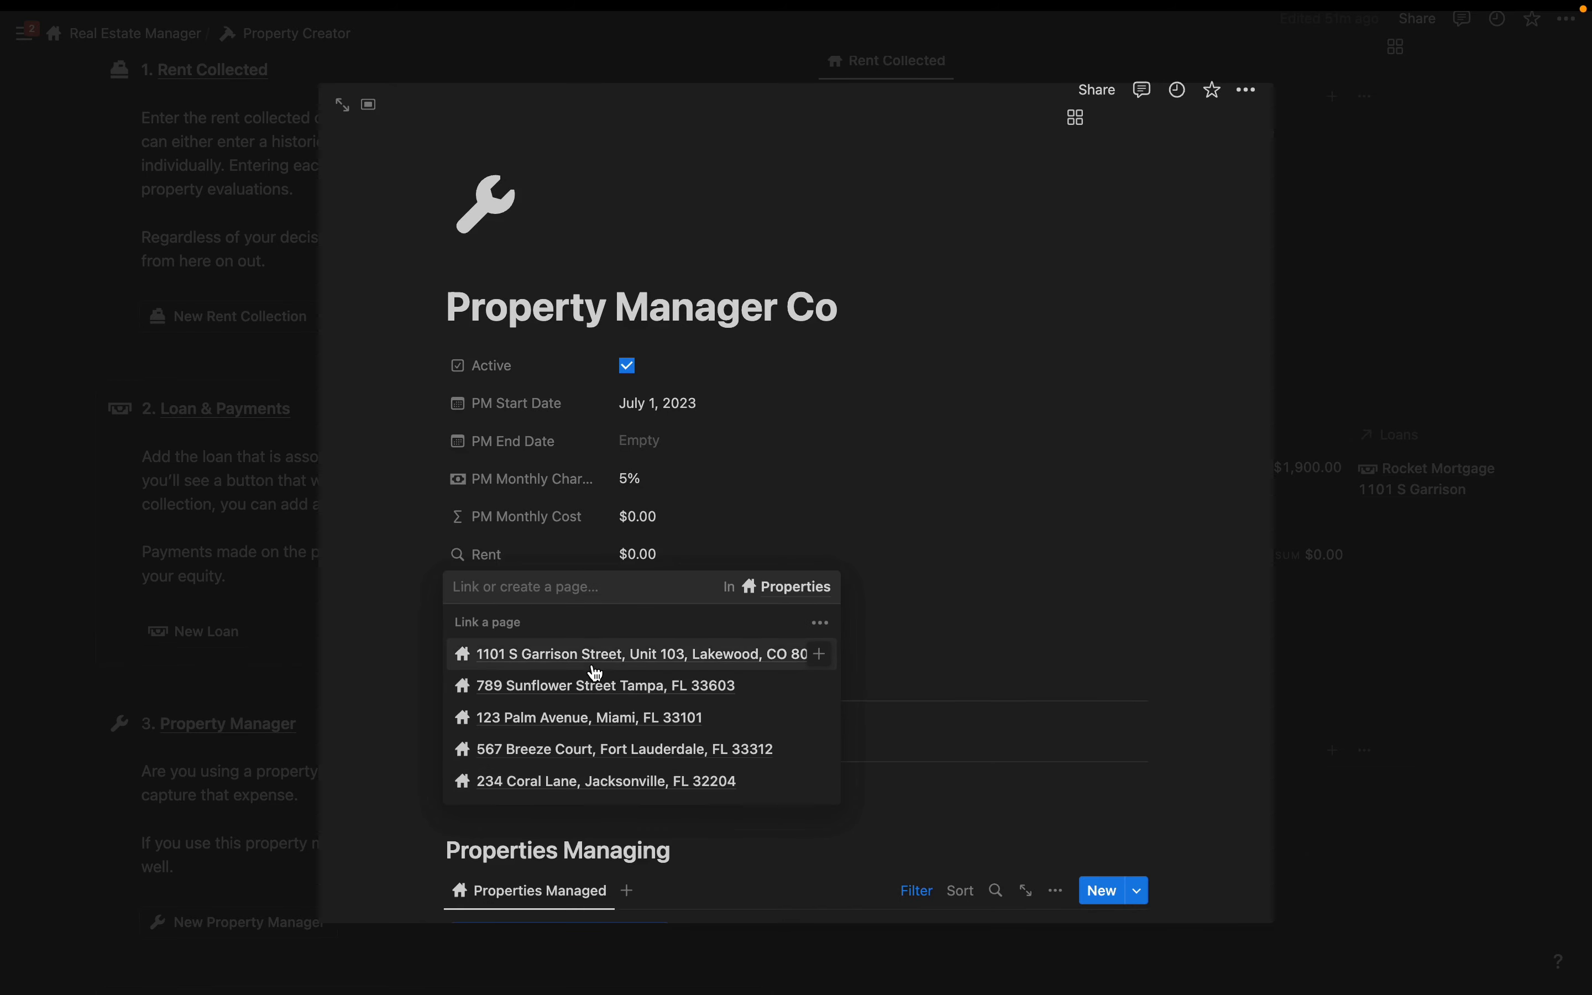
pyautogui.click(546, 663)
pyautogui.click(962, 472)
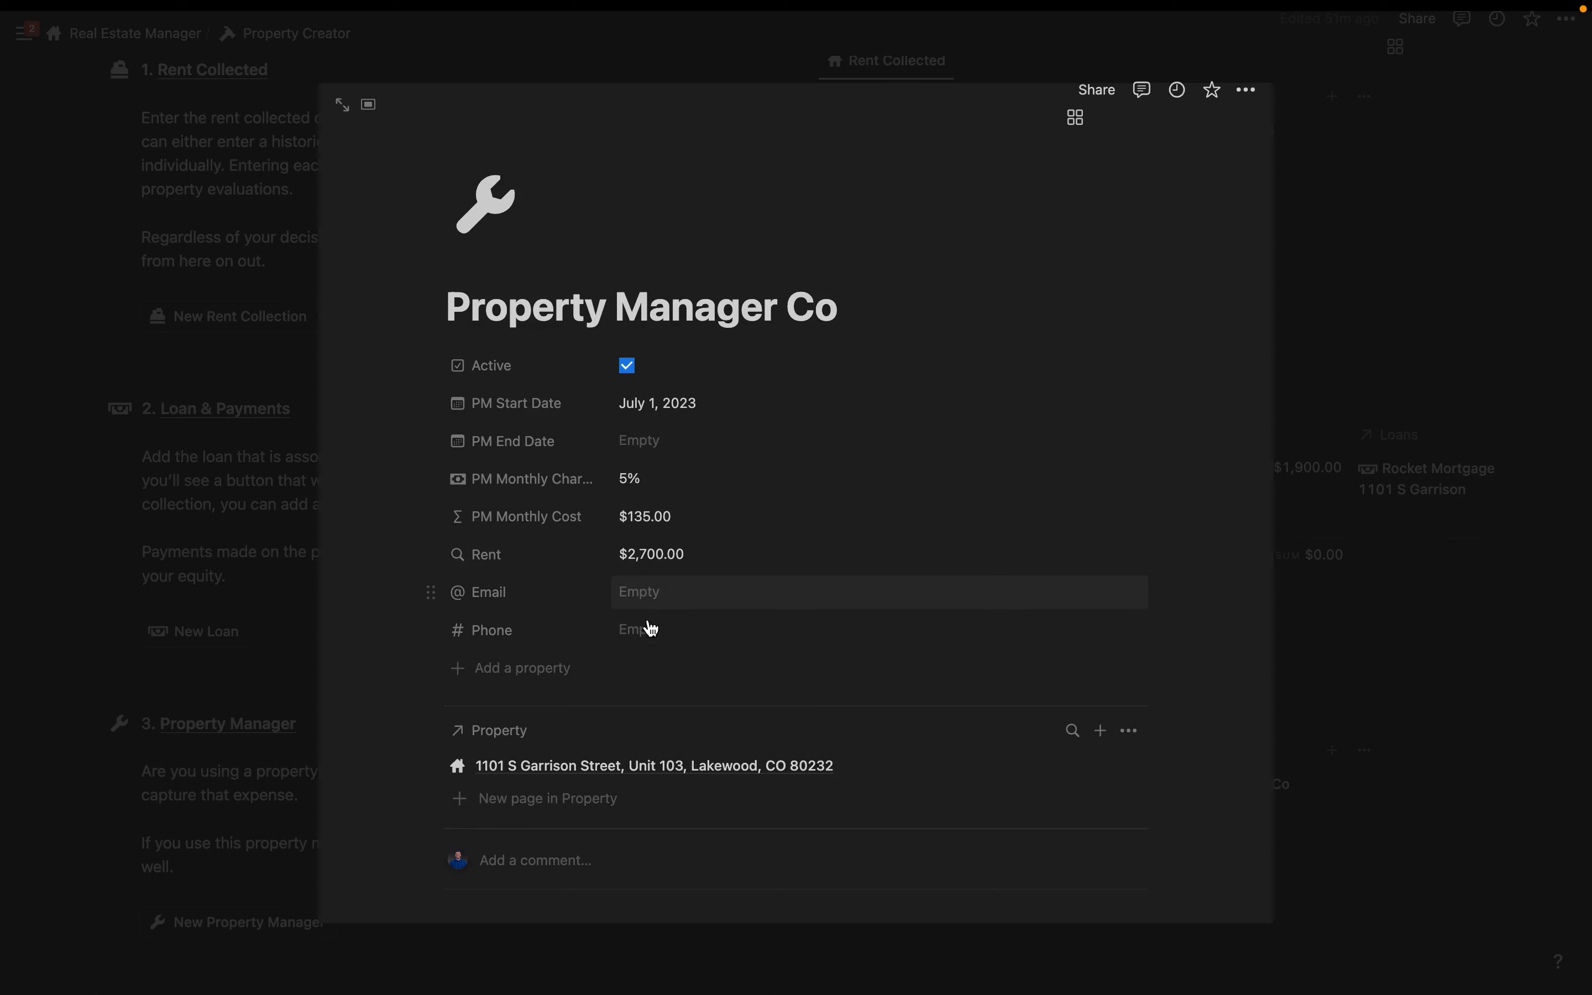
pyautogui.scroll(-4, 648, 622)
pyautogui.scroll(5, 625, 514)
pyautogui.scroll(-1, 605, 409)
pyautogui.scroll(-5, 610, 409)
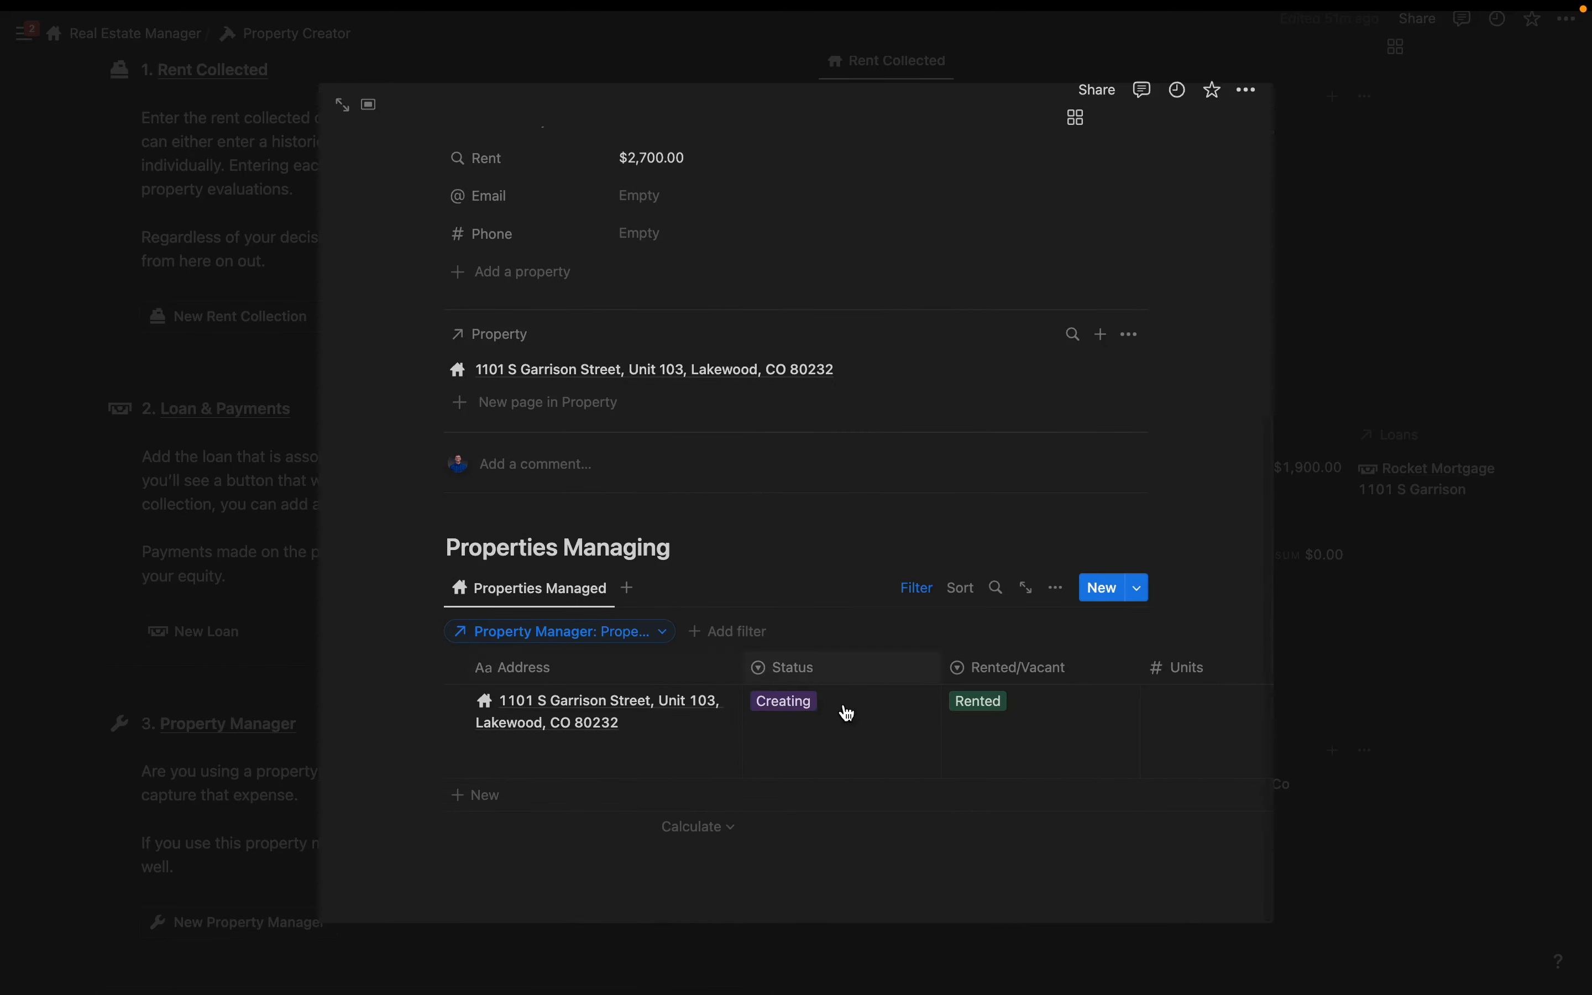
pyautogui.hscroll(5, 841, 714)
pyautogui.hscroll(8, 852, 718)
pyautogui.hscroll(-12, 852, 718)
pyautogui.scroll(5, 623, 630)
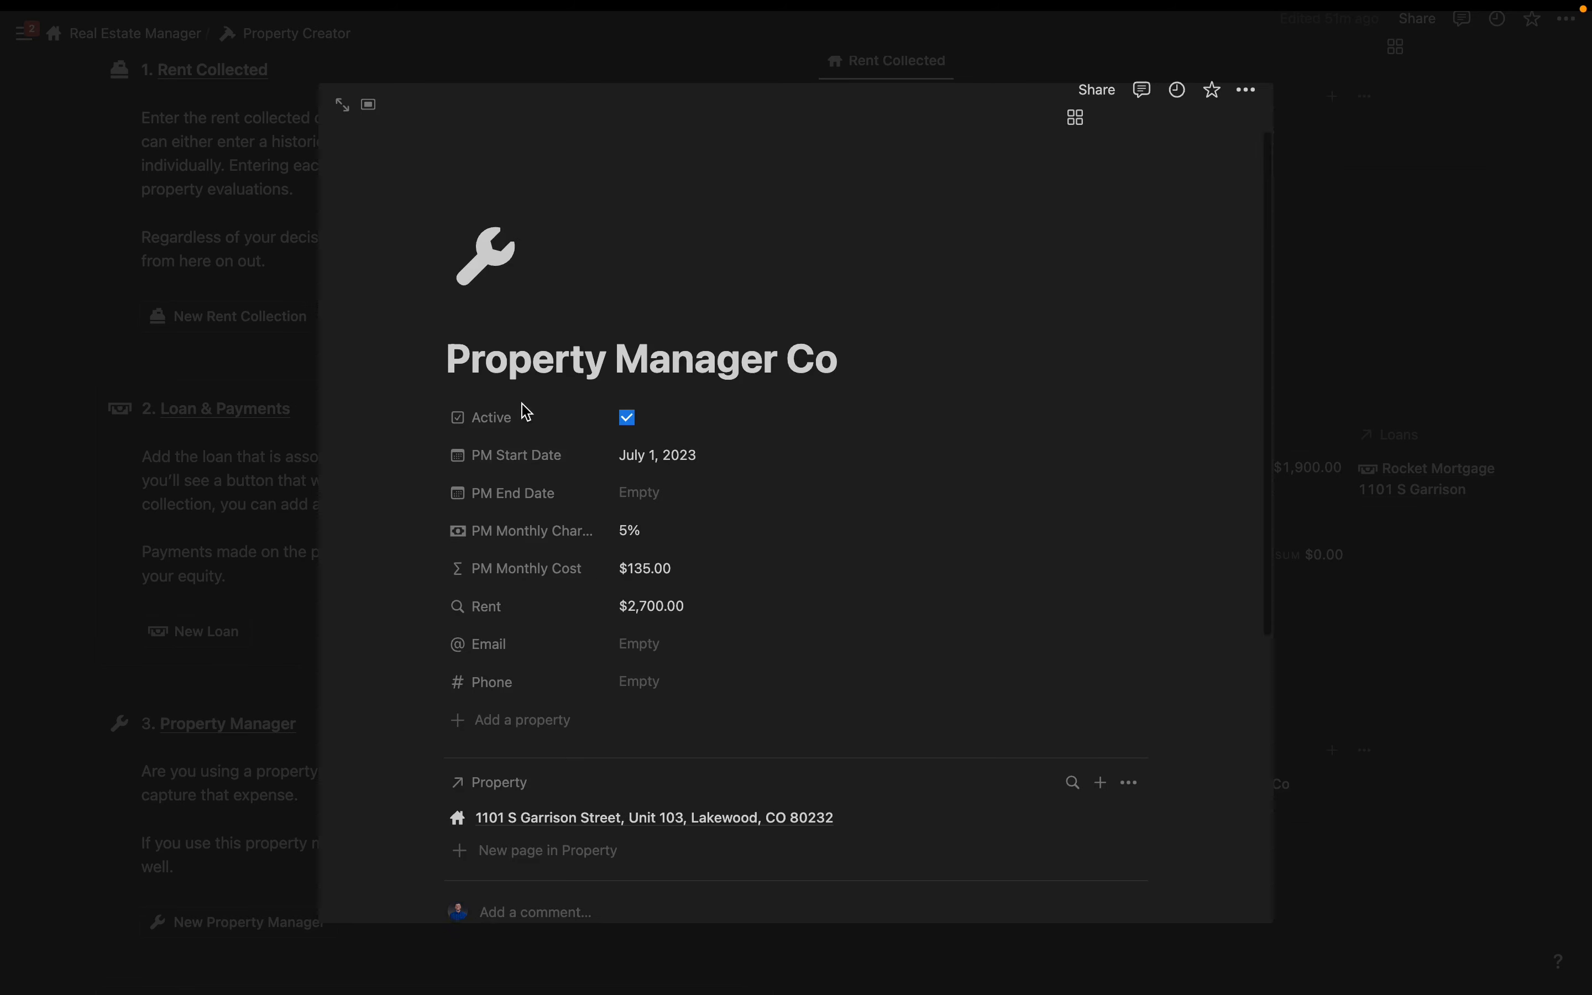
pyautogui.scroll(-5, 916, 753)
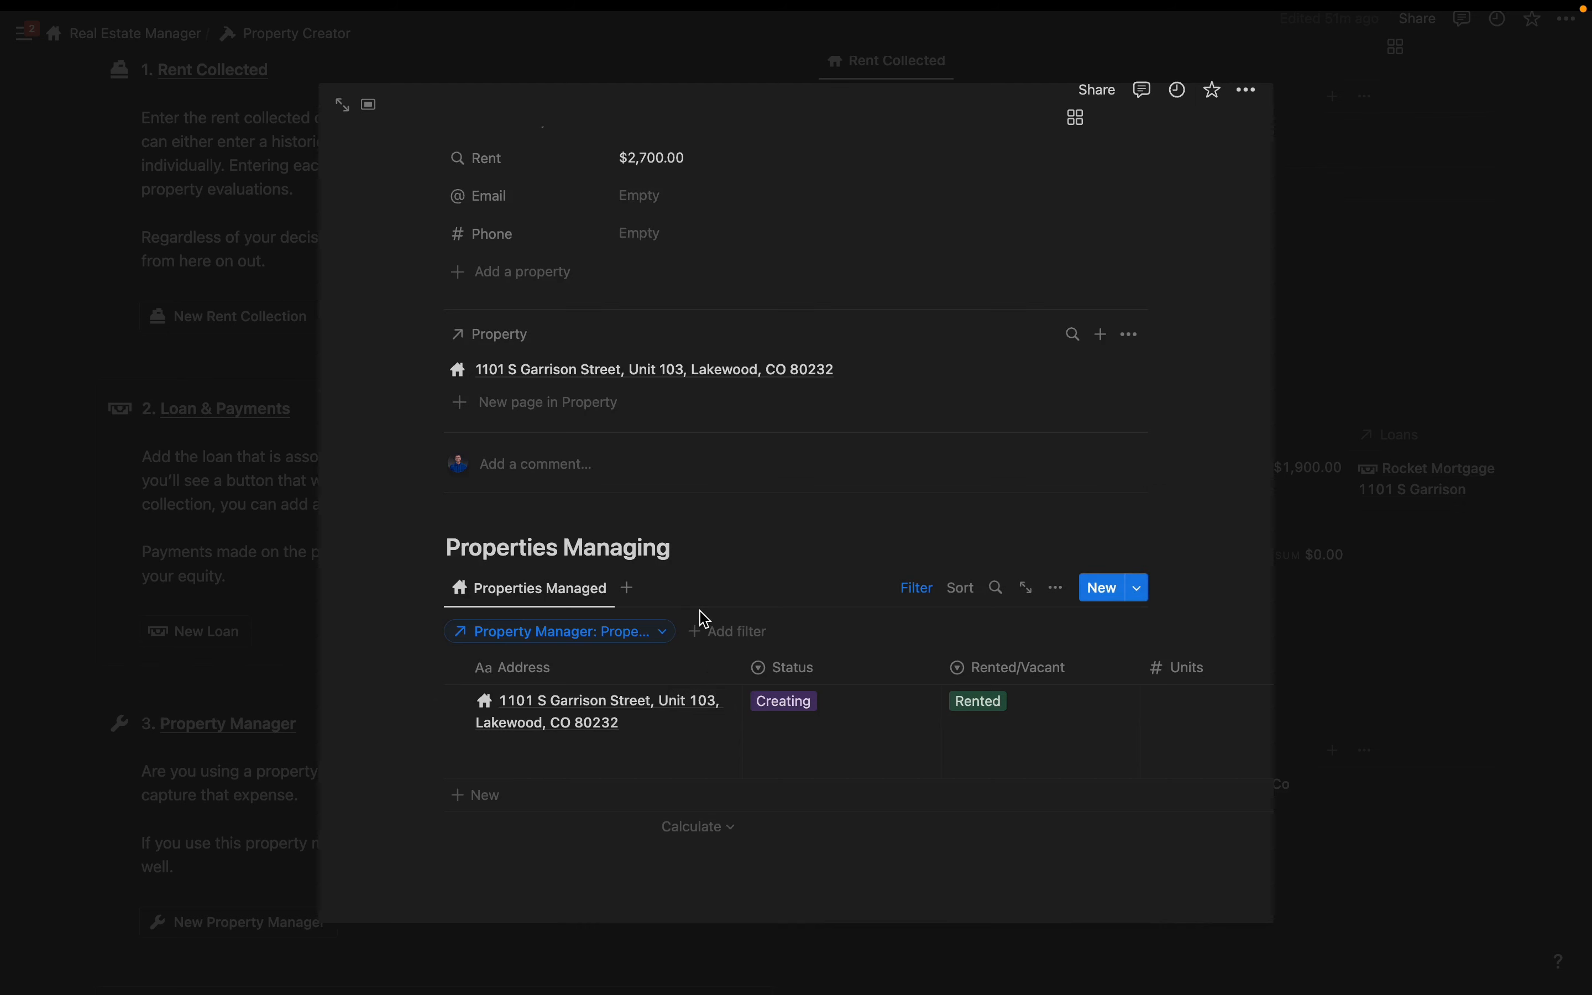
pyautogui.click(291, 714)
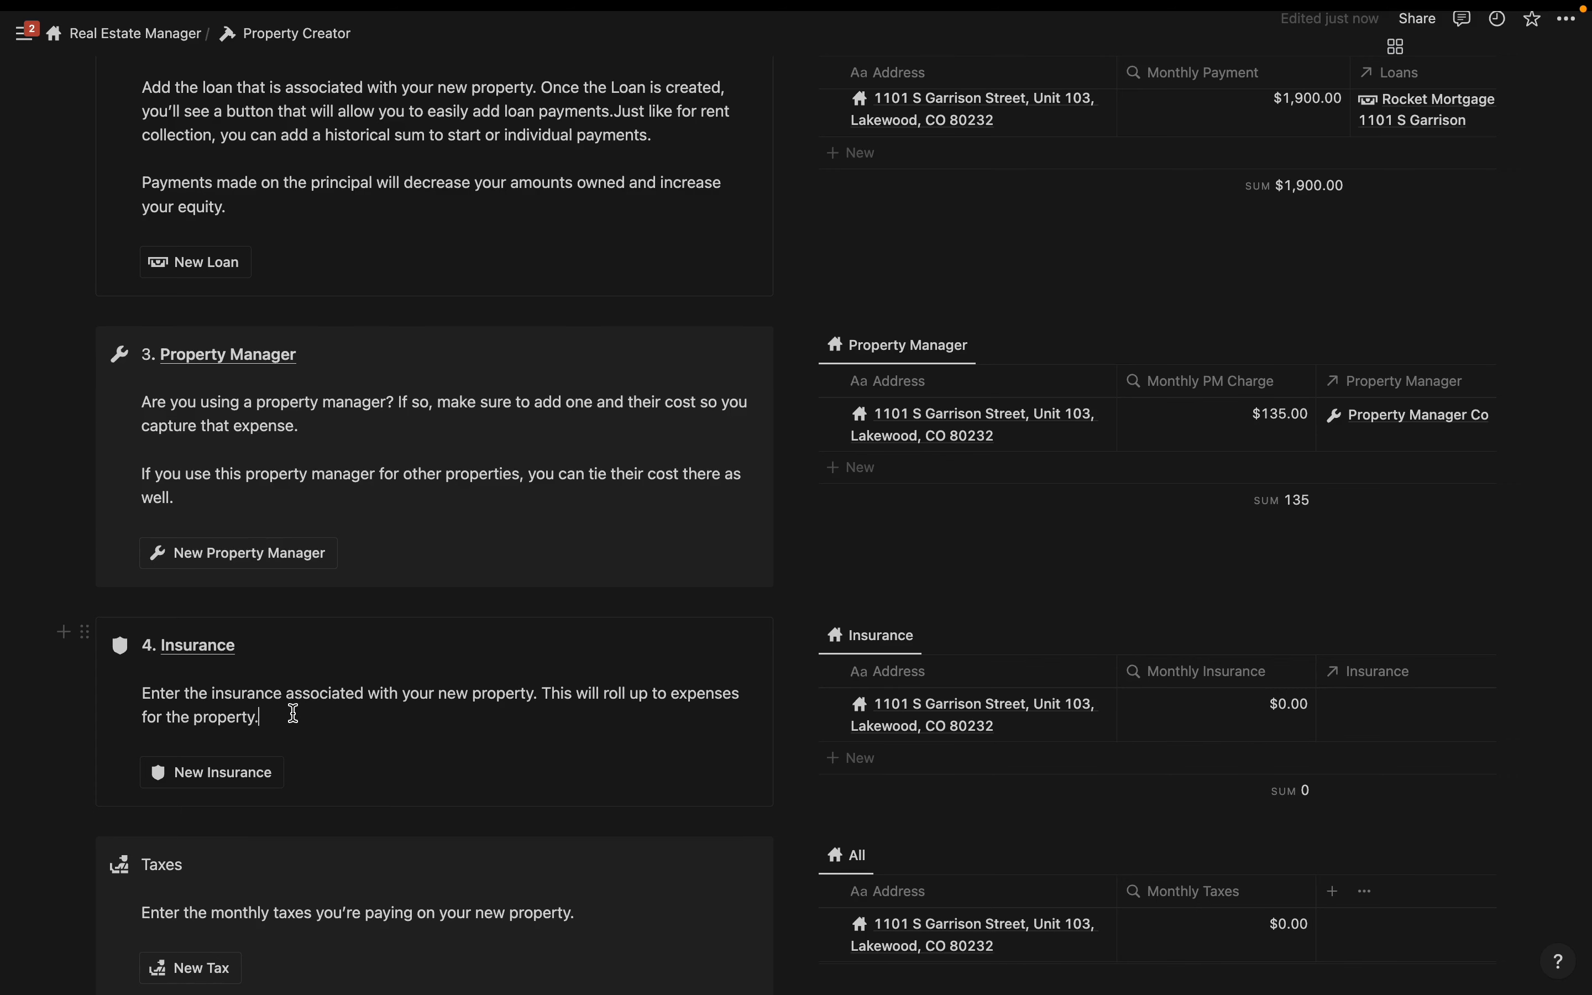
pyautogui.scroll(-1, 291, 714)
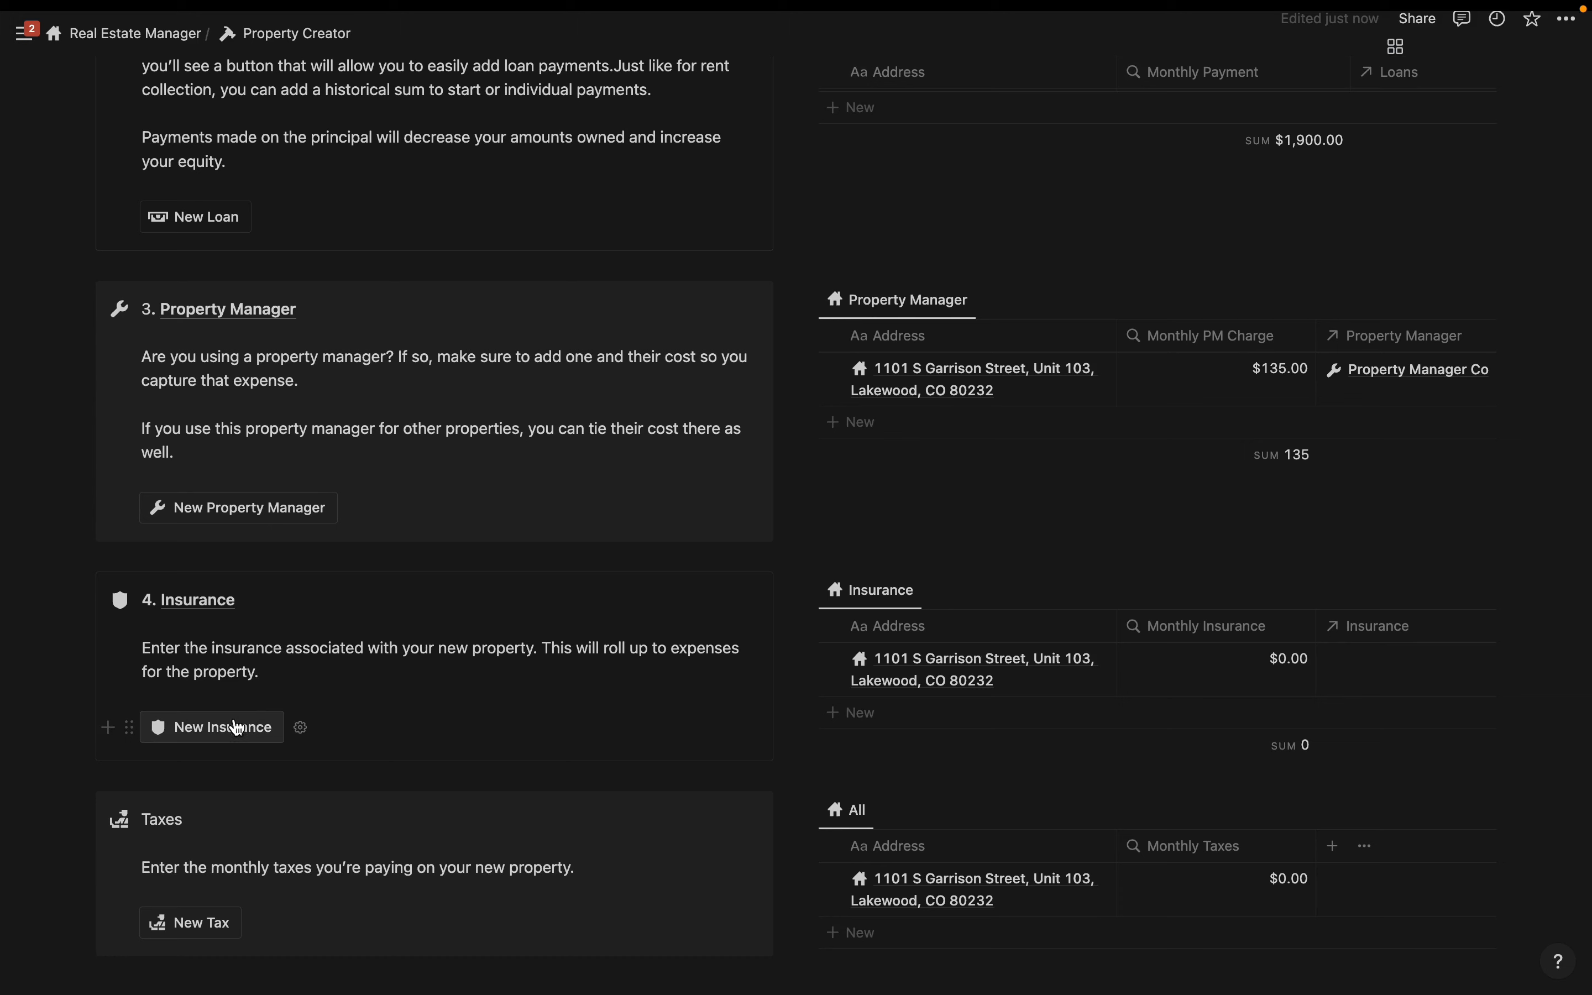
# - Create and title an insurance record with coverage from July 1, 2023 to July 1, 2024
pyautogui.click(206, 735)
pyautogui.click(799, 561)
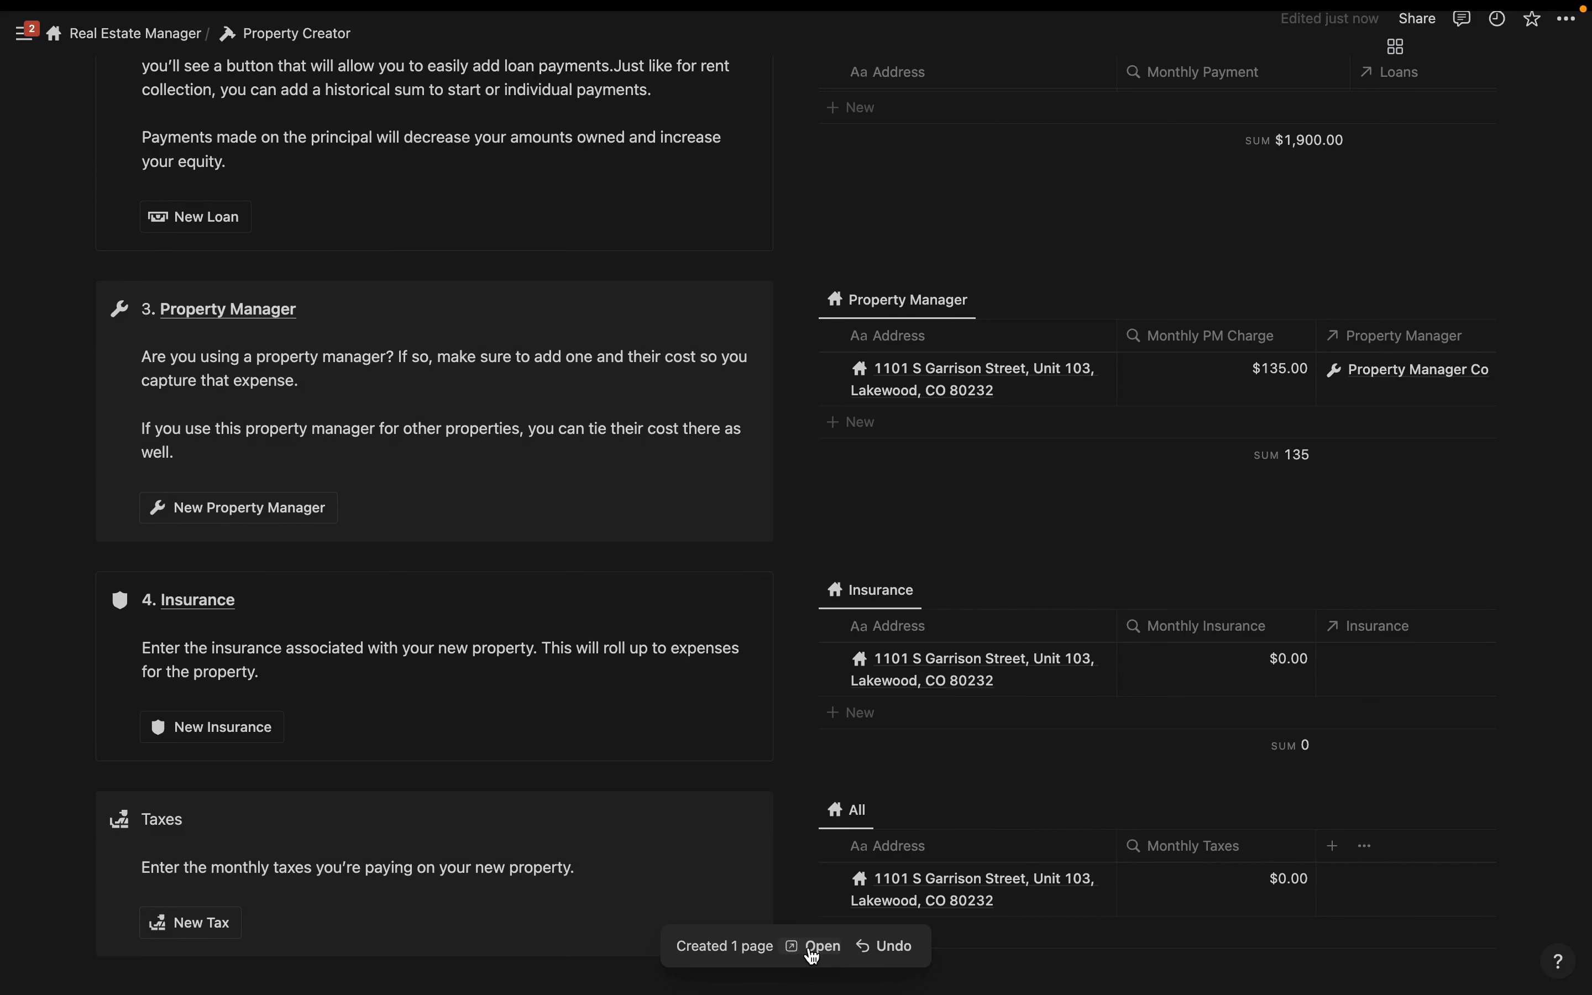
pyautogui.click(815, 951)
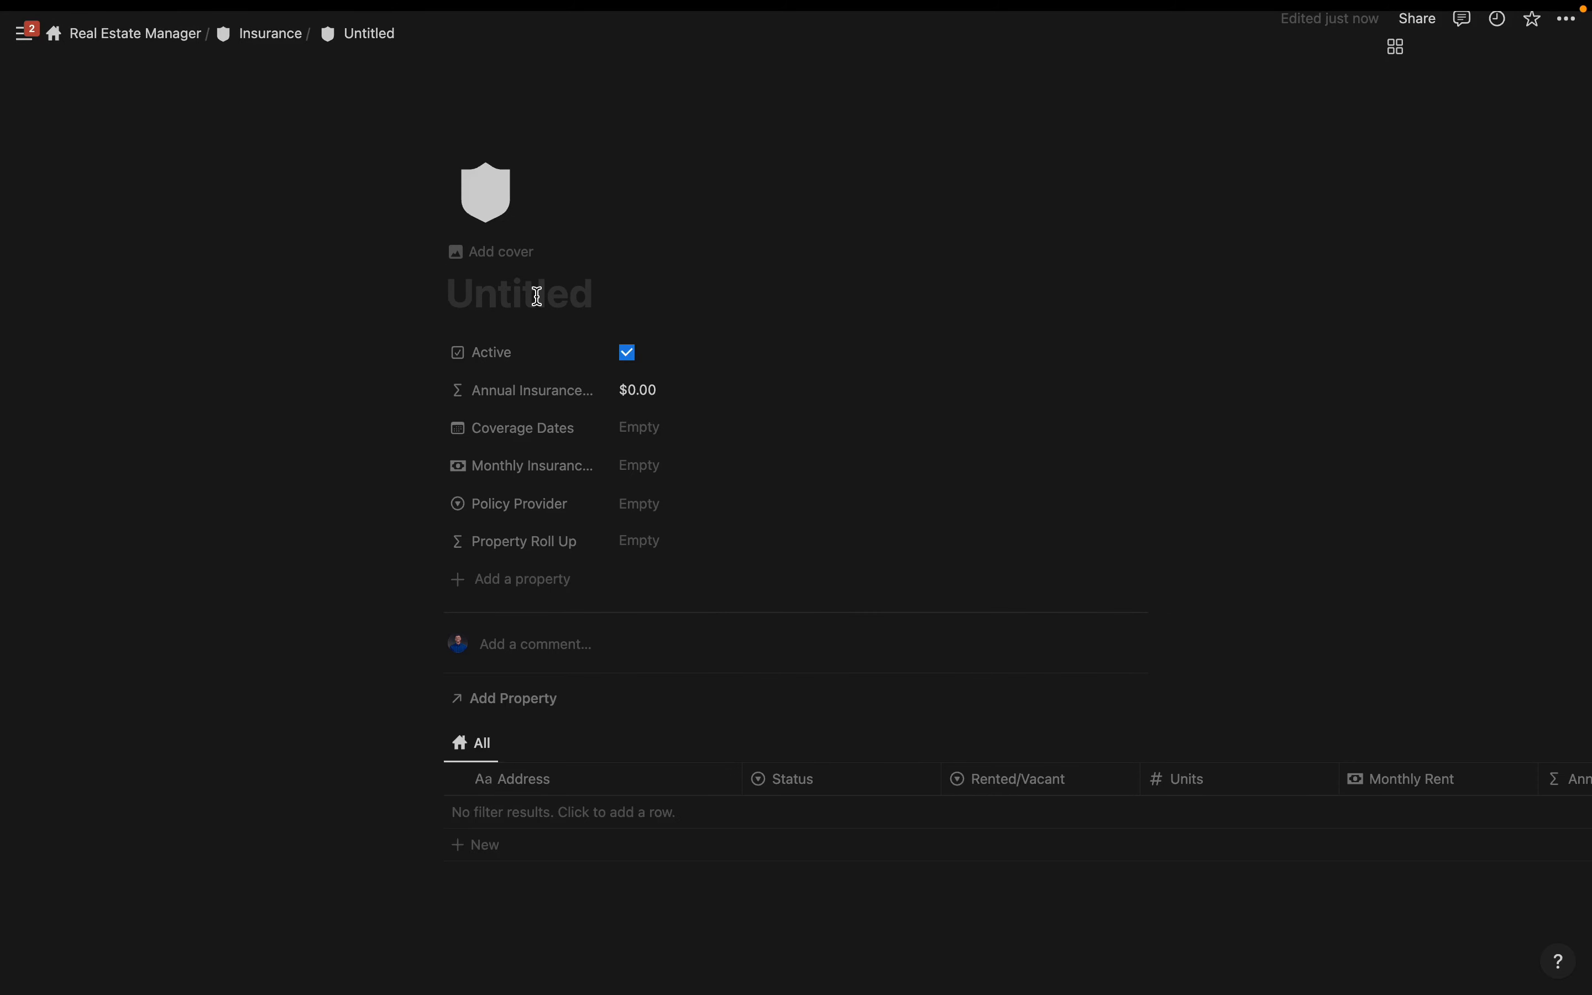
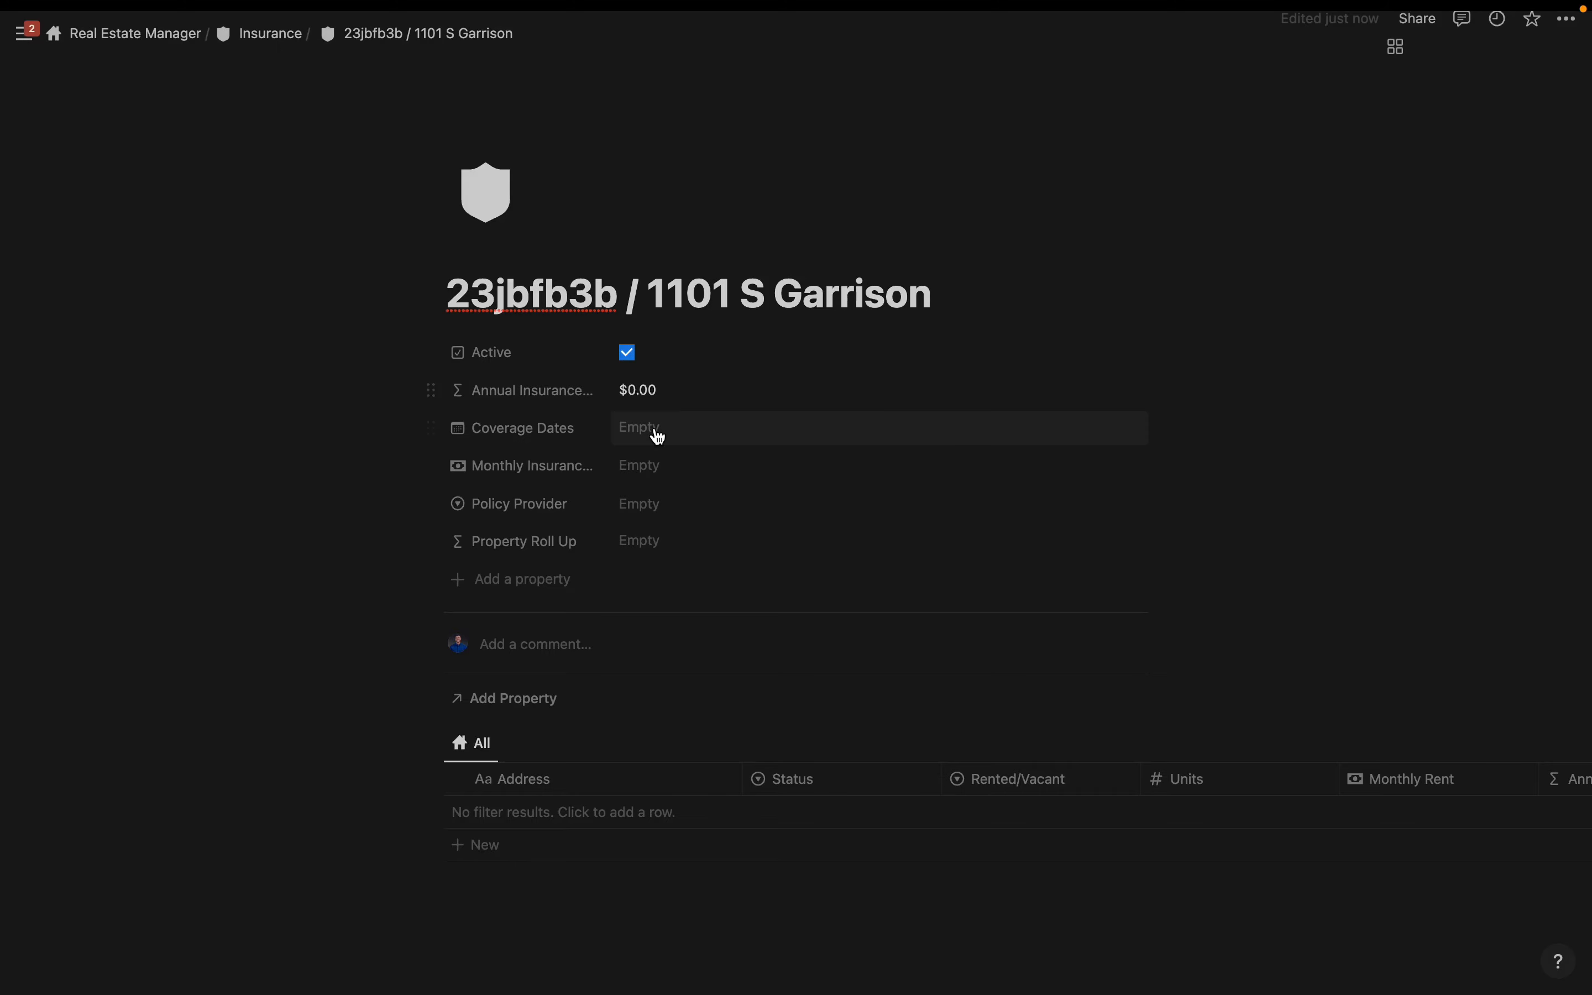
pyautogui.click(656, 434)
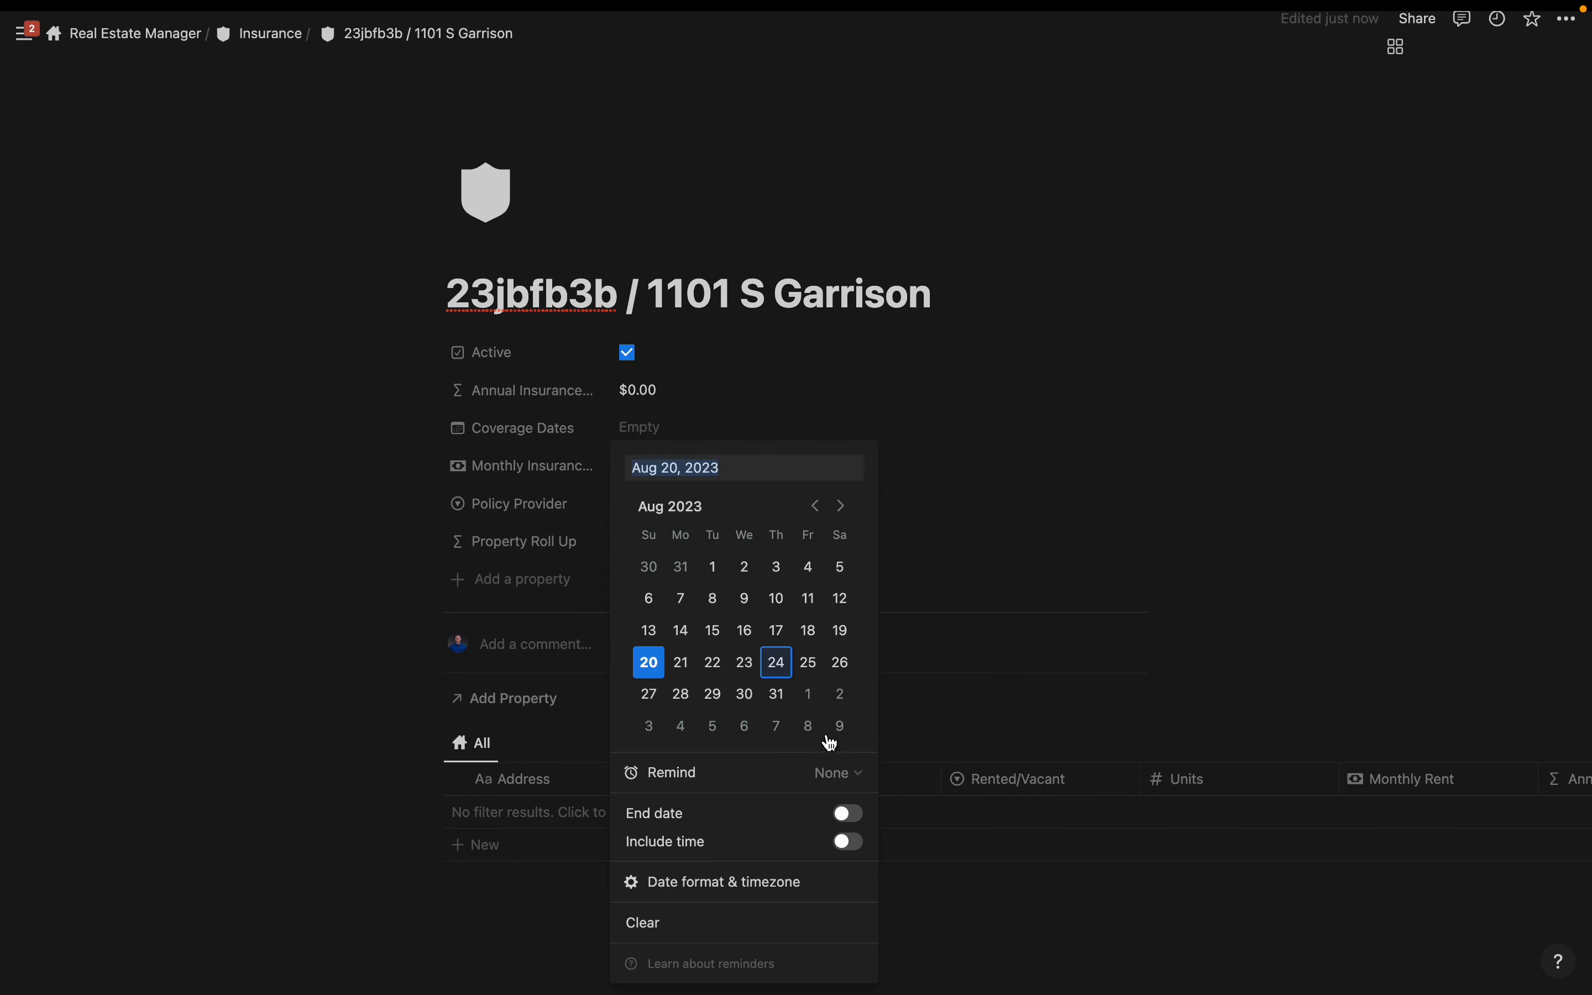
pyautogui.click(816, 513)
pyautogui.click(840, 567)
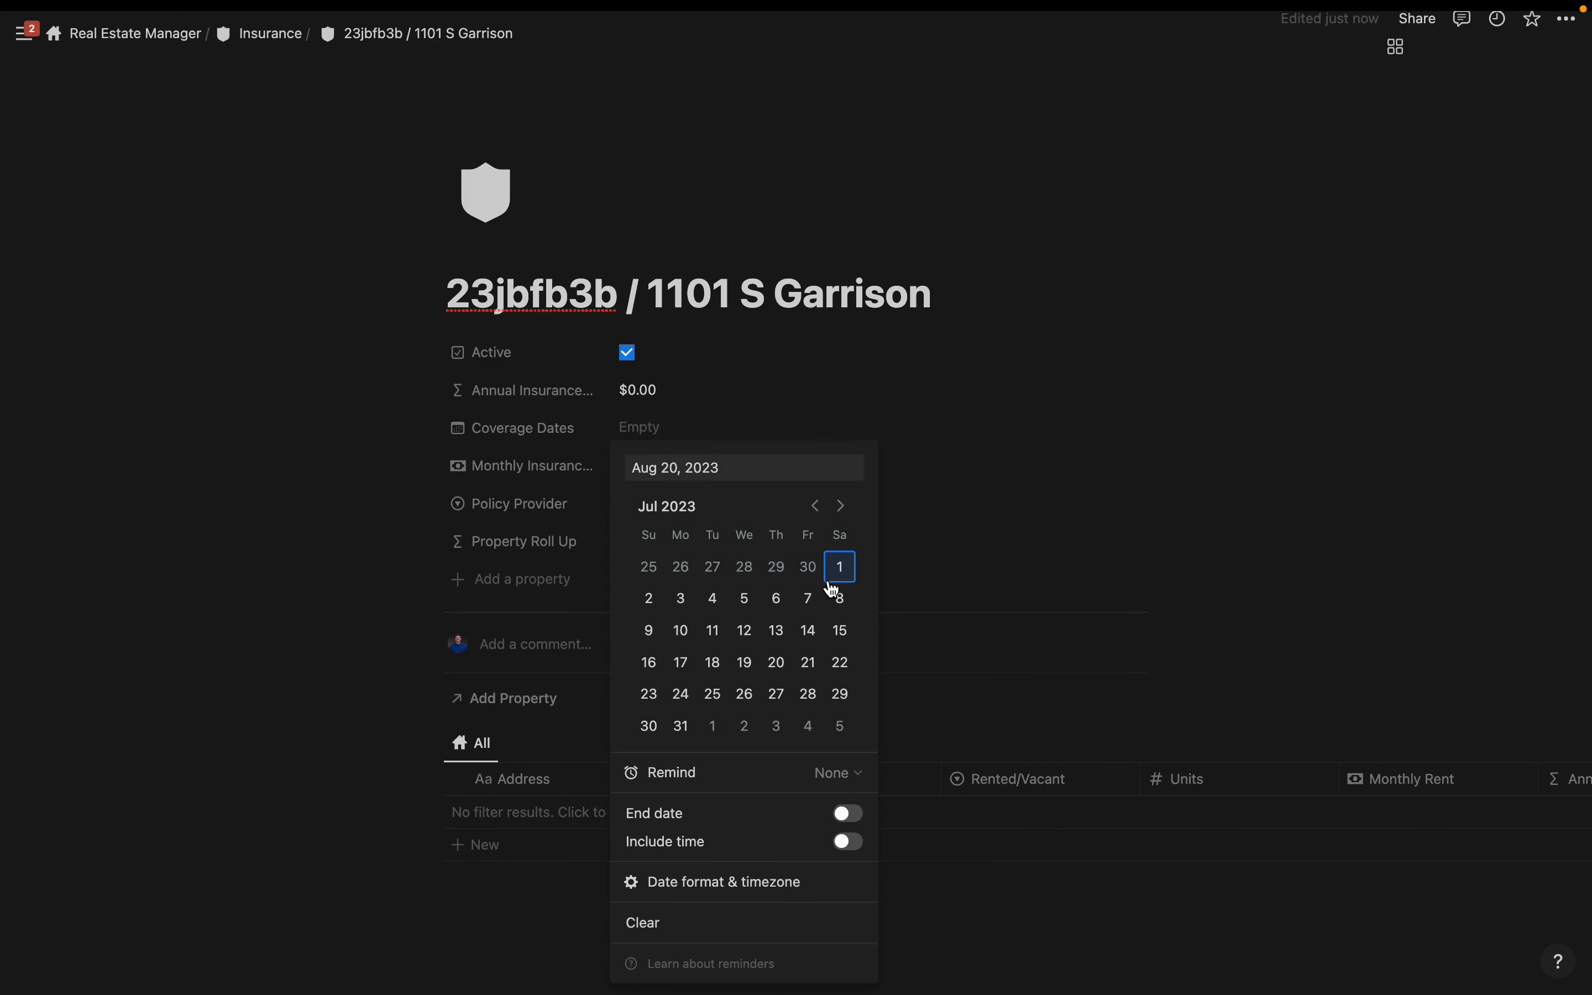
pyautogui.click(848, 813)
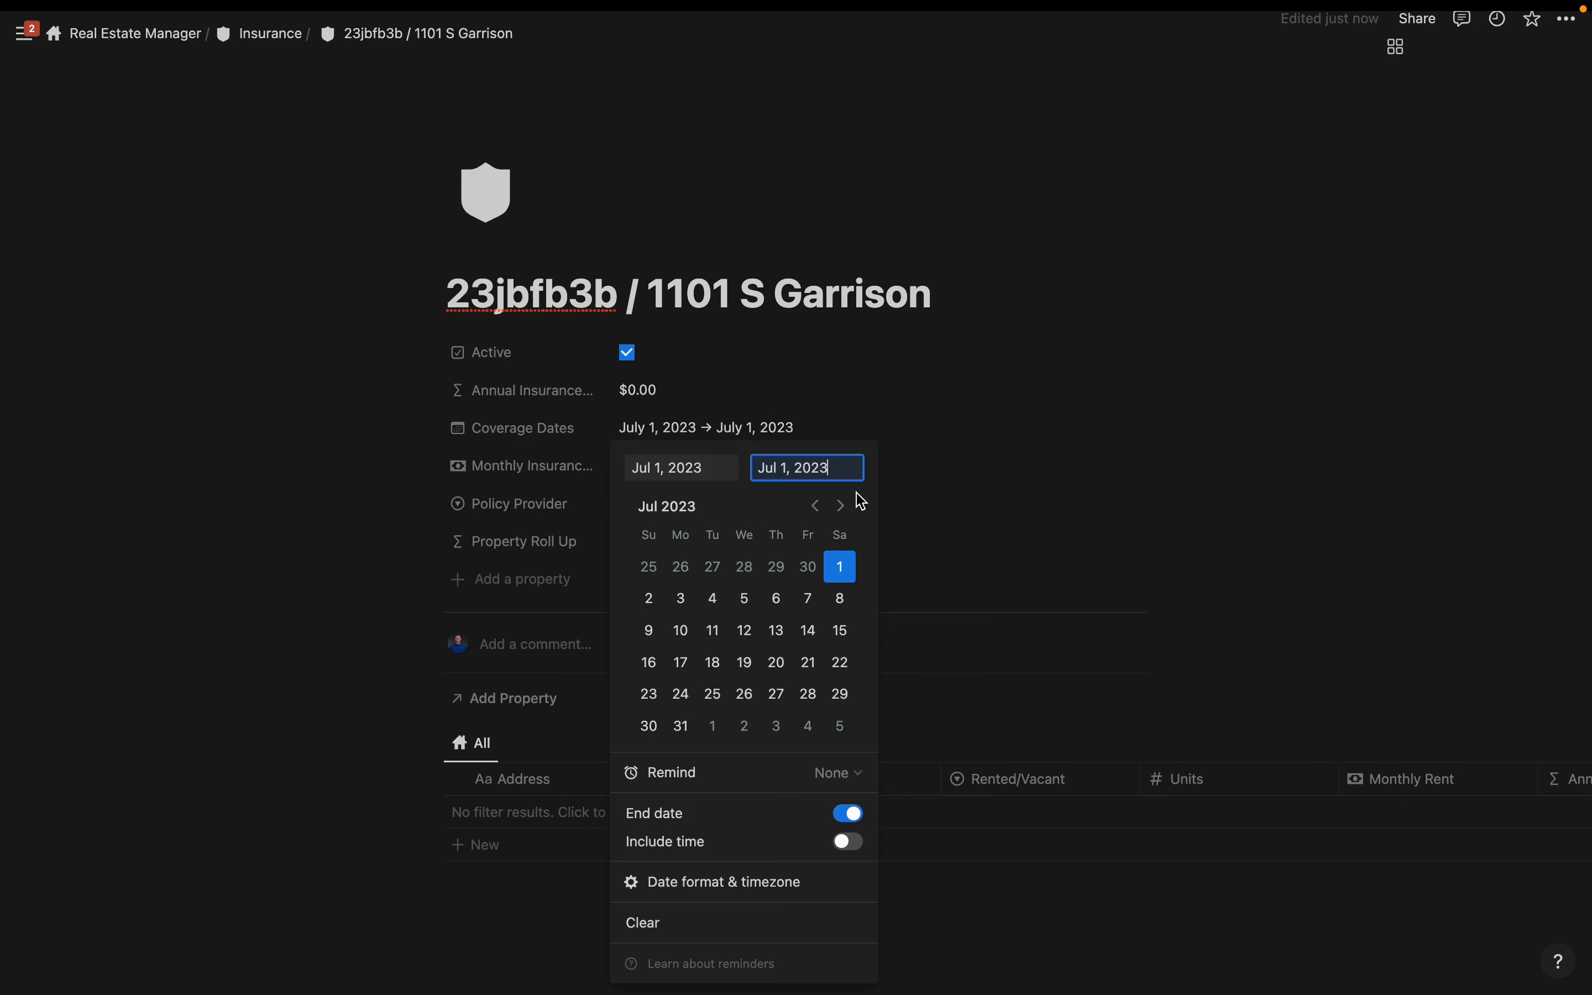
pyautogui.press('BackSpace')
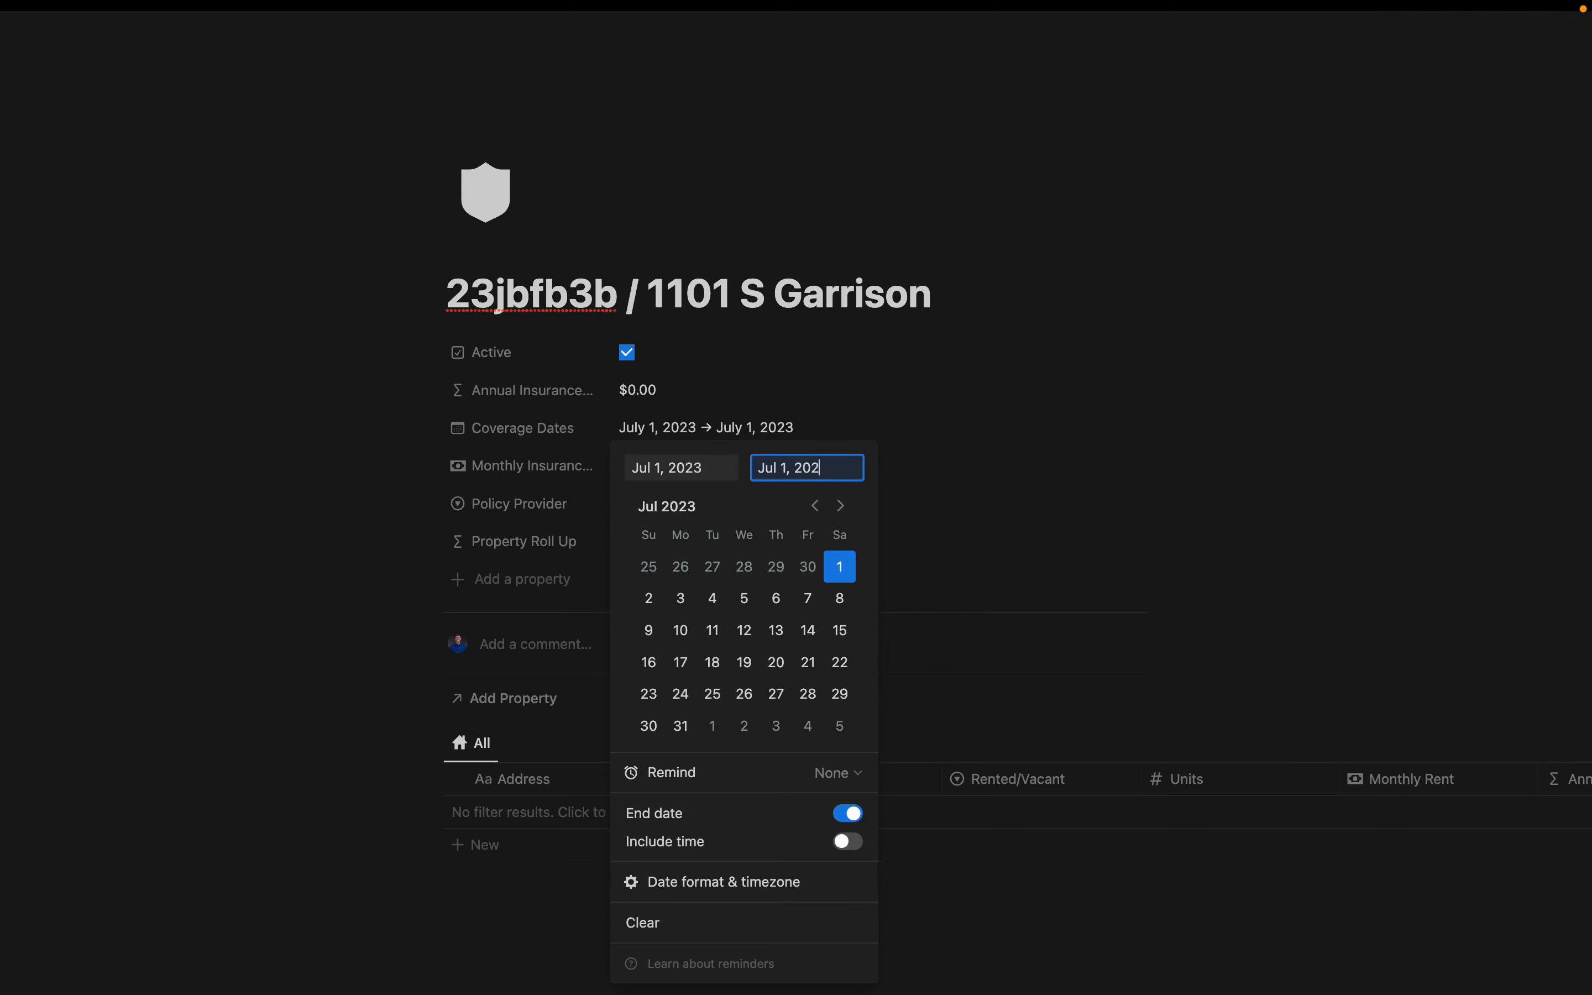
pyautogui.press('Return')
pyautogui.click(656, 470)
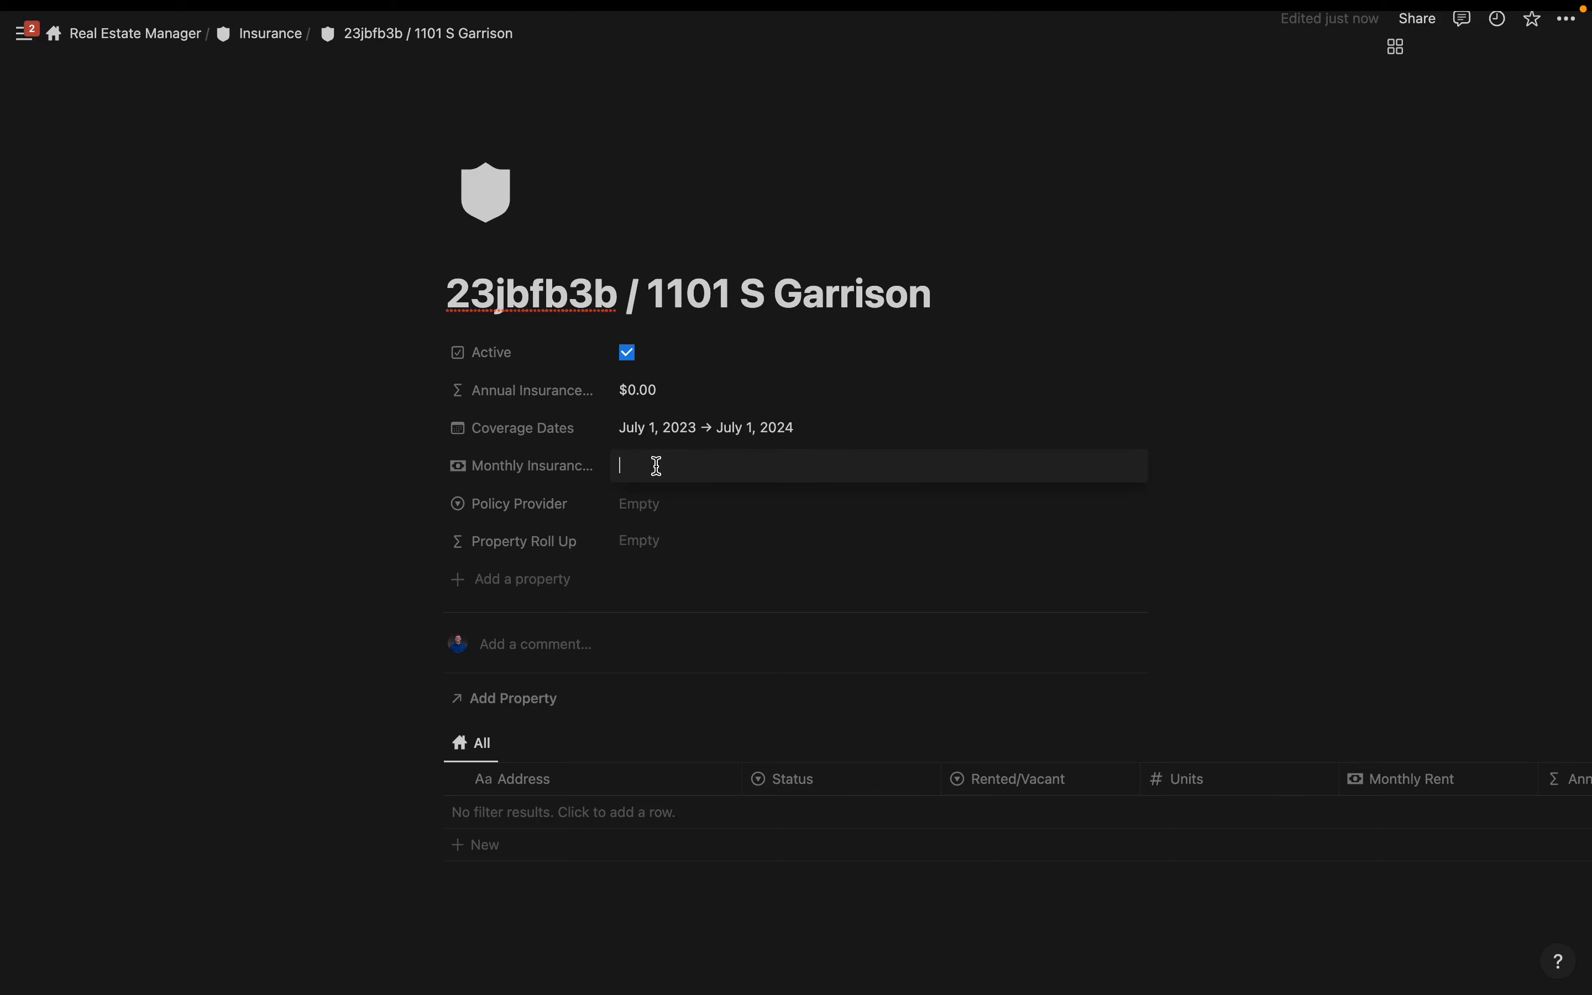
pyautogui.write('30')
pyautogui.click(658, 503)
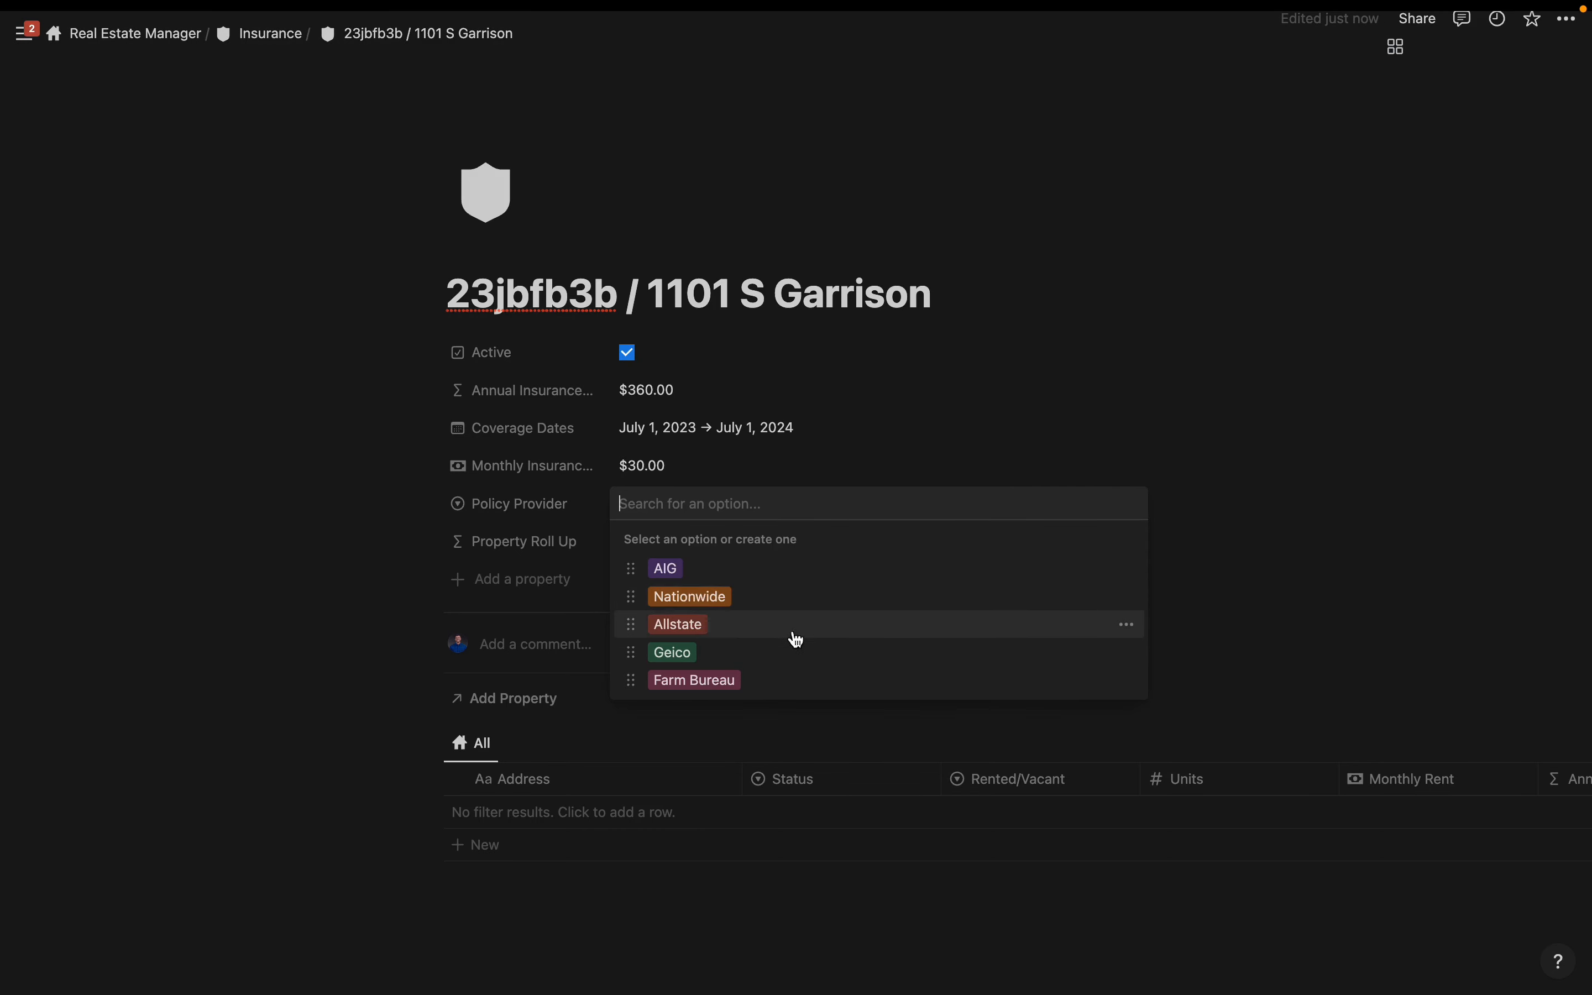
pyautogui.click(720, 624)
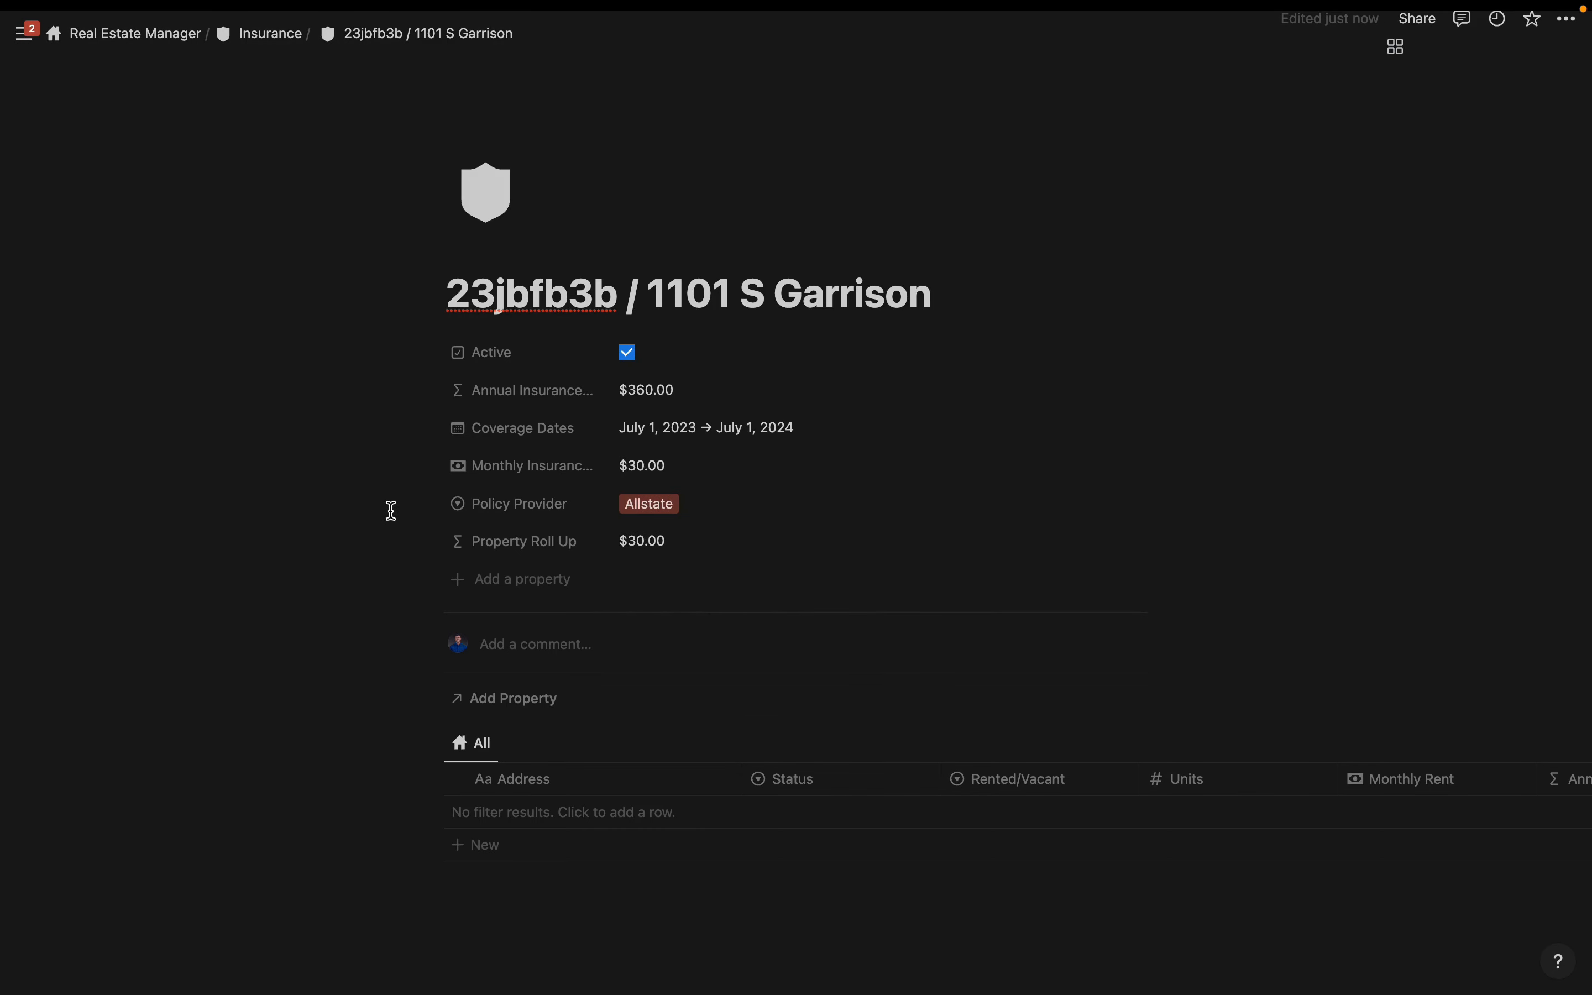
pyautogui.click(509, 703)
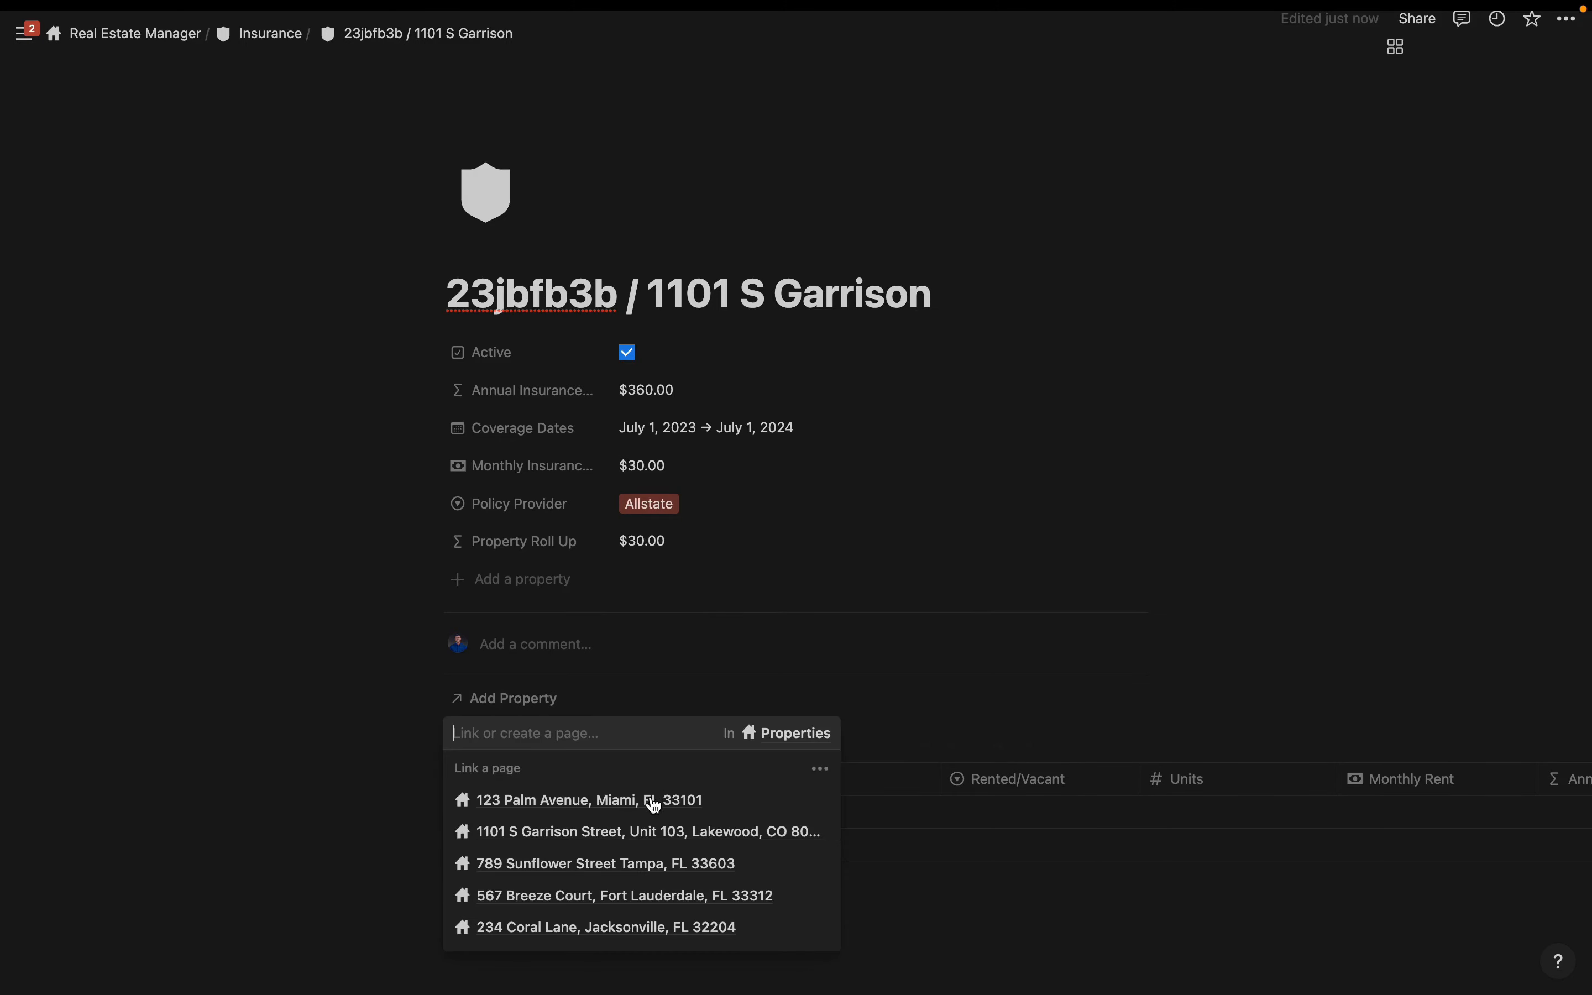
pyautogui.click(632, 832)
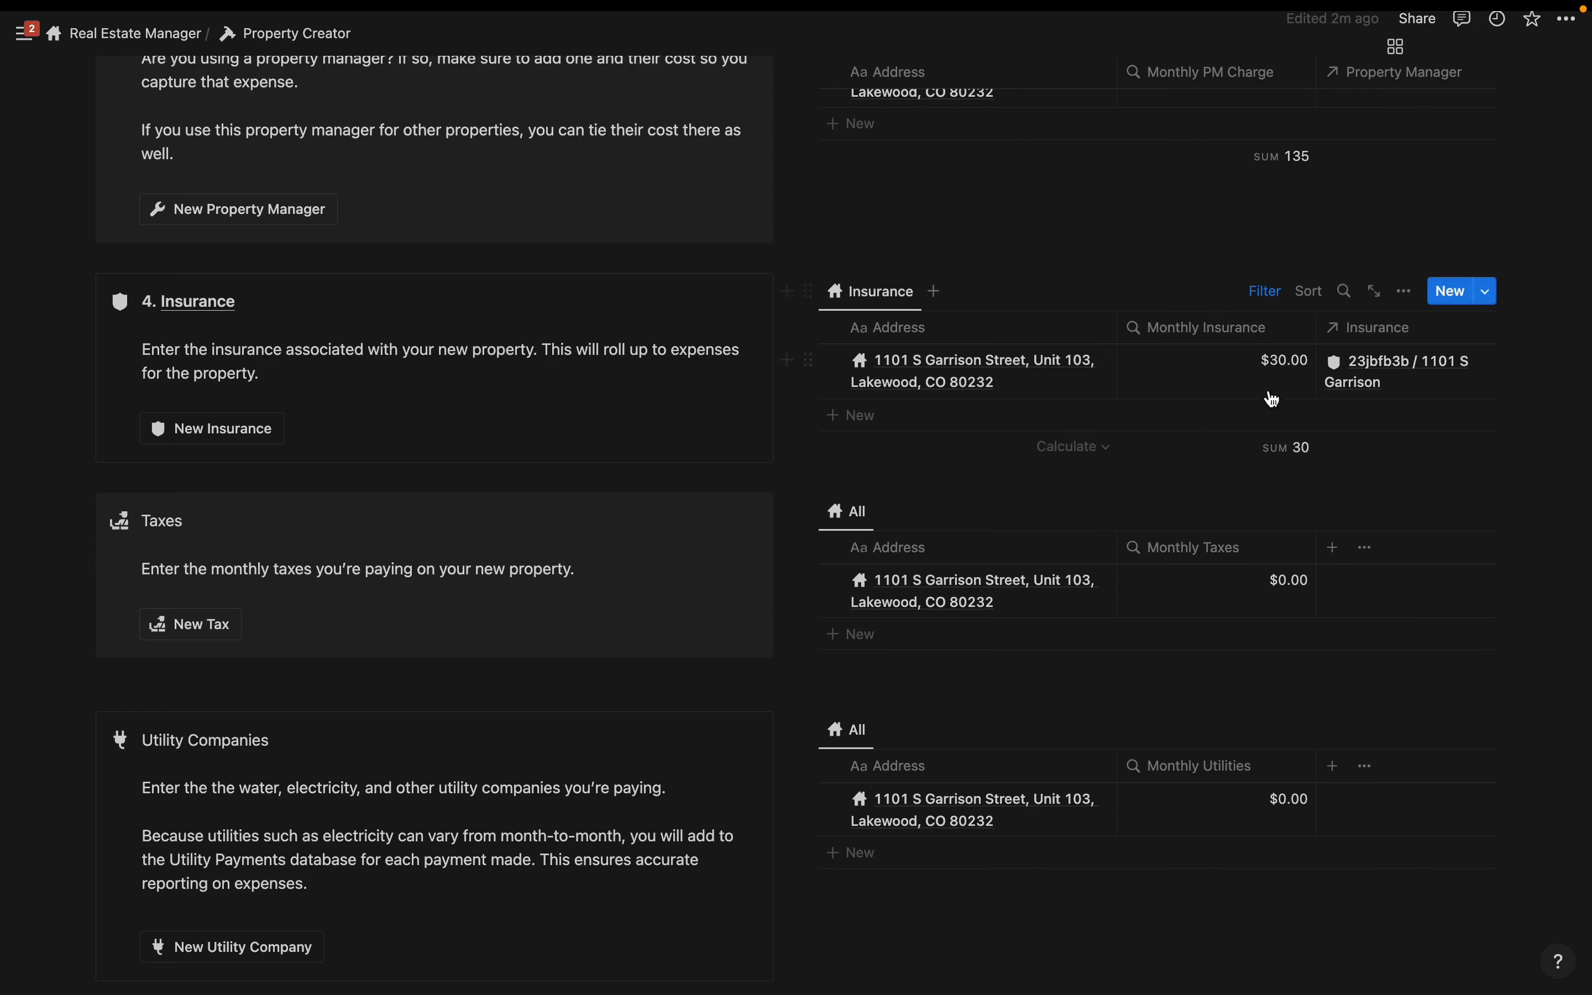
# - Create a new tax record titled '2023 /'
pyautogui.click(190, 633)
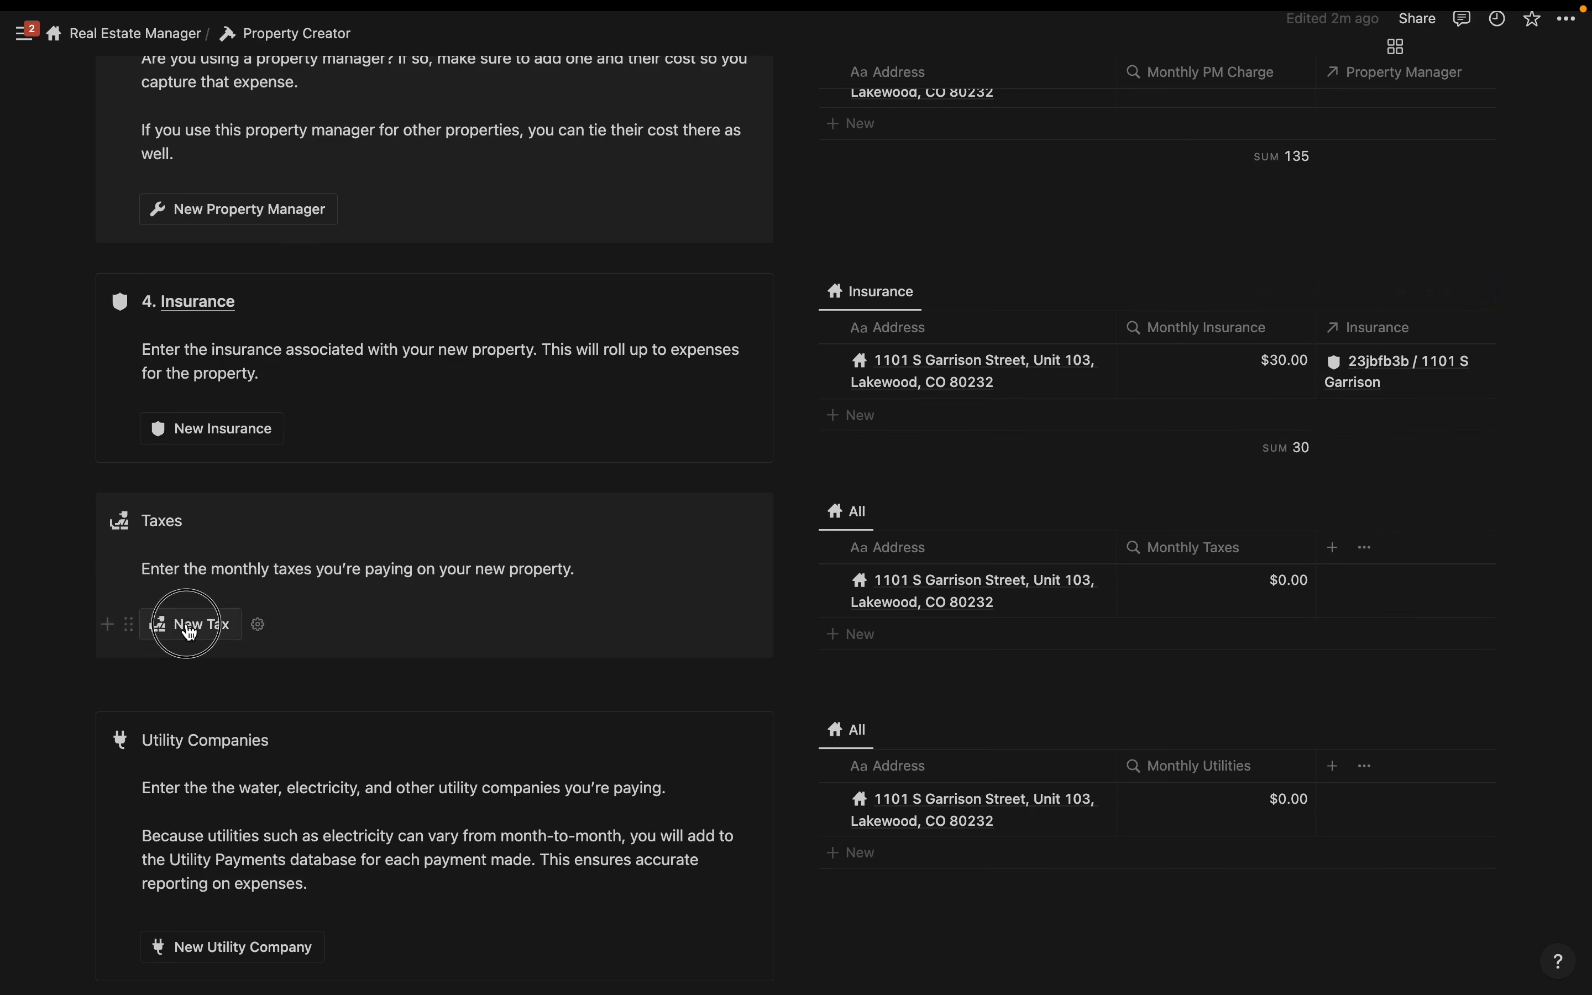
pyautogui.click(826, 547)
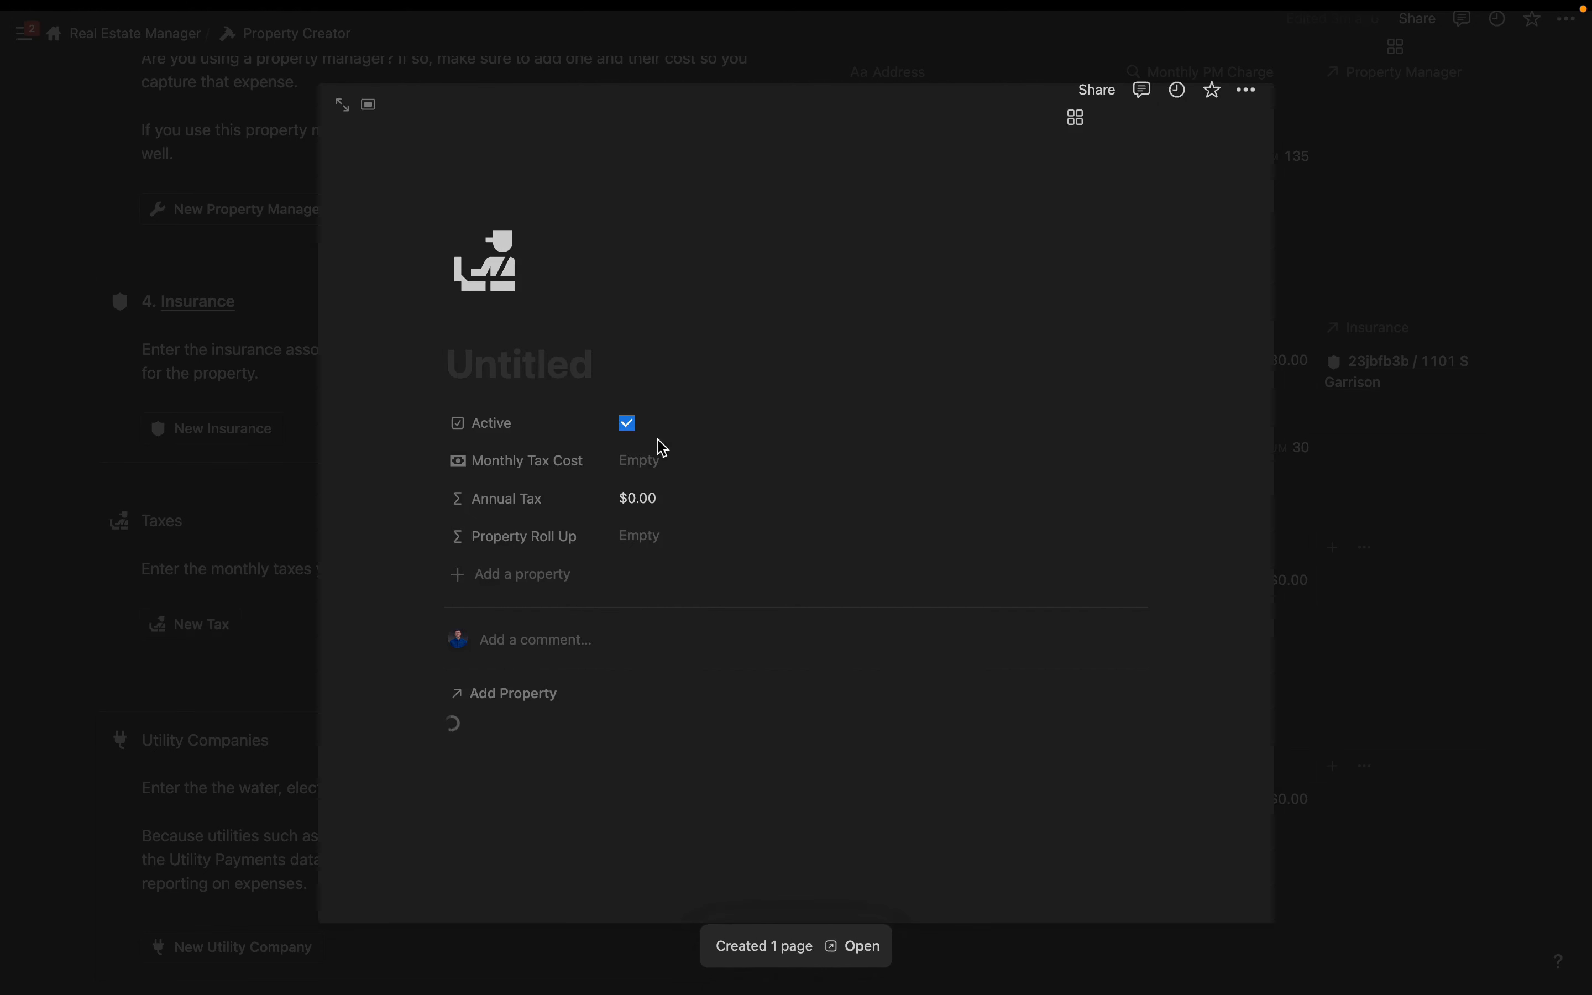
pyautogui.write('2023')
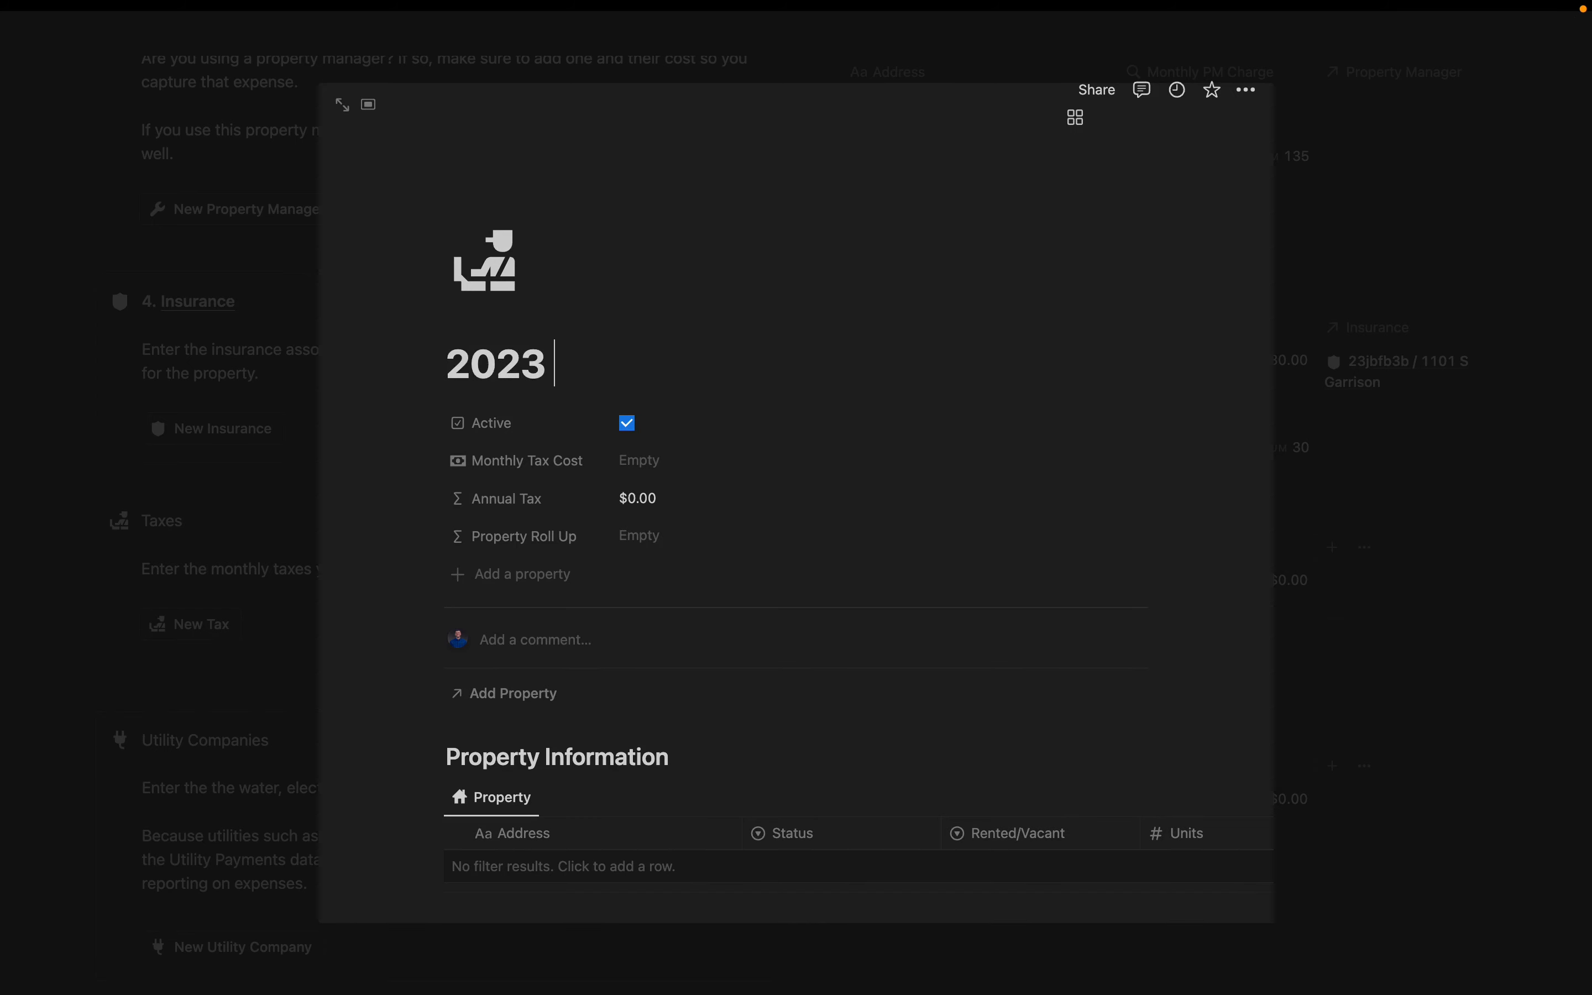
pyautogui.write(' /')
pyautogui.click(651, 455)
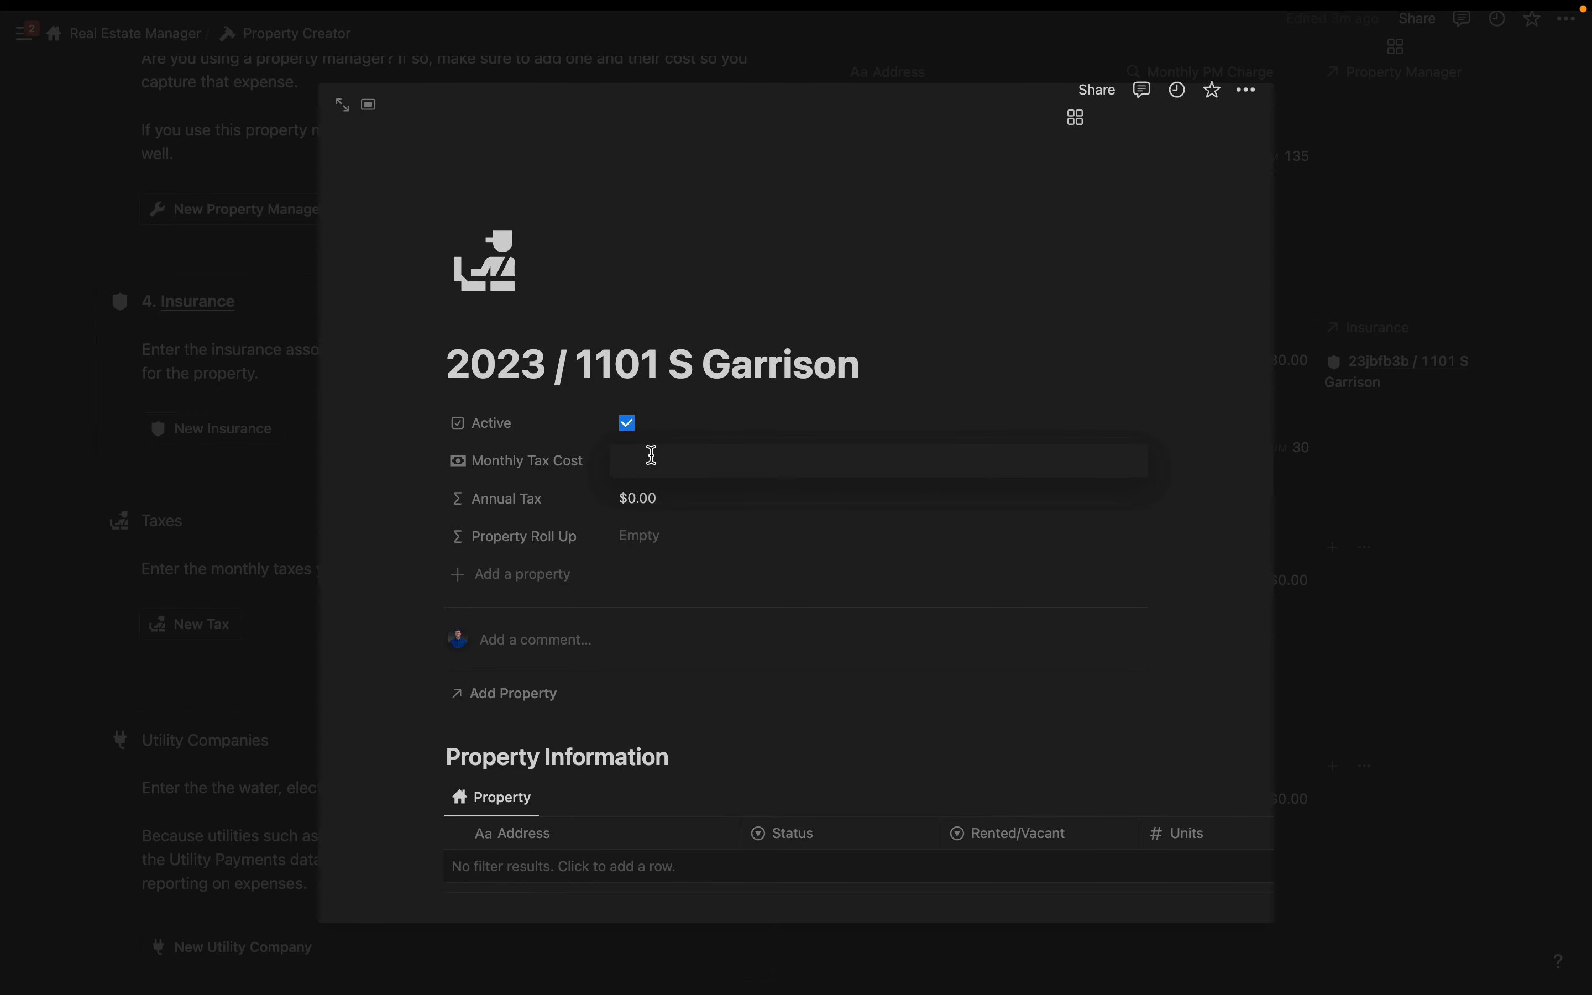
pyautogui.write('75')
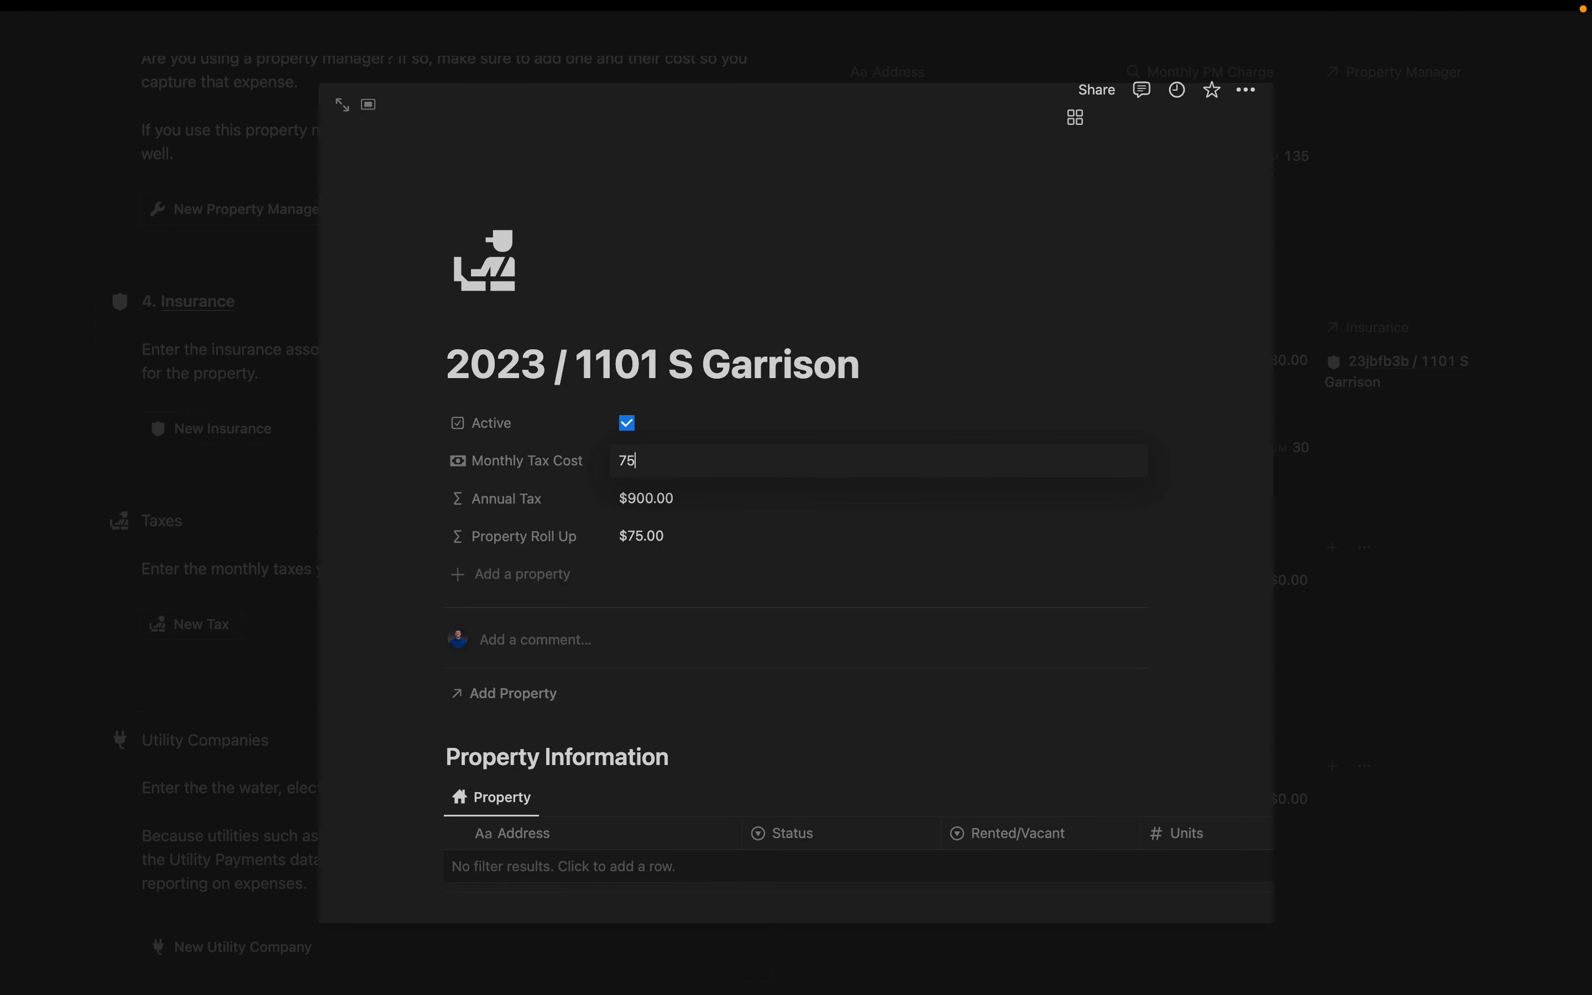
pyautogui.click(685, 608)
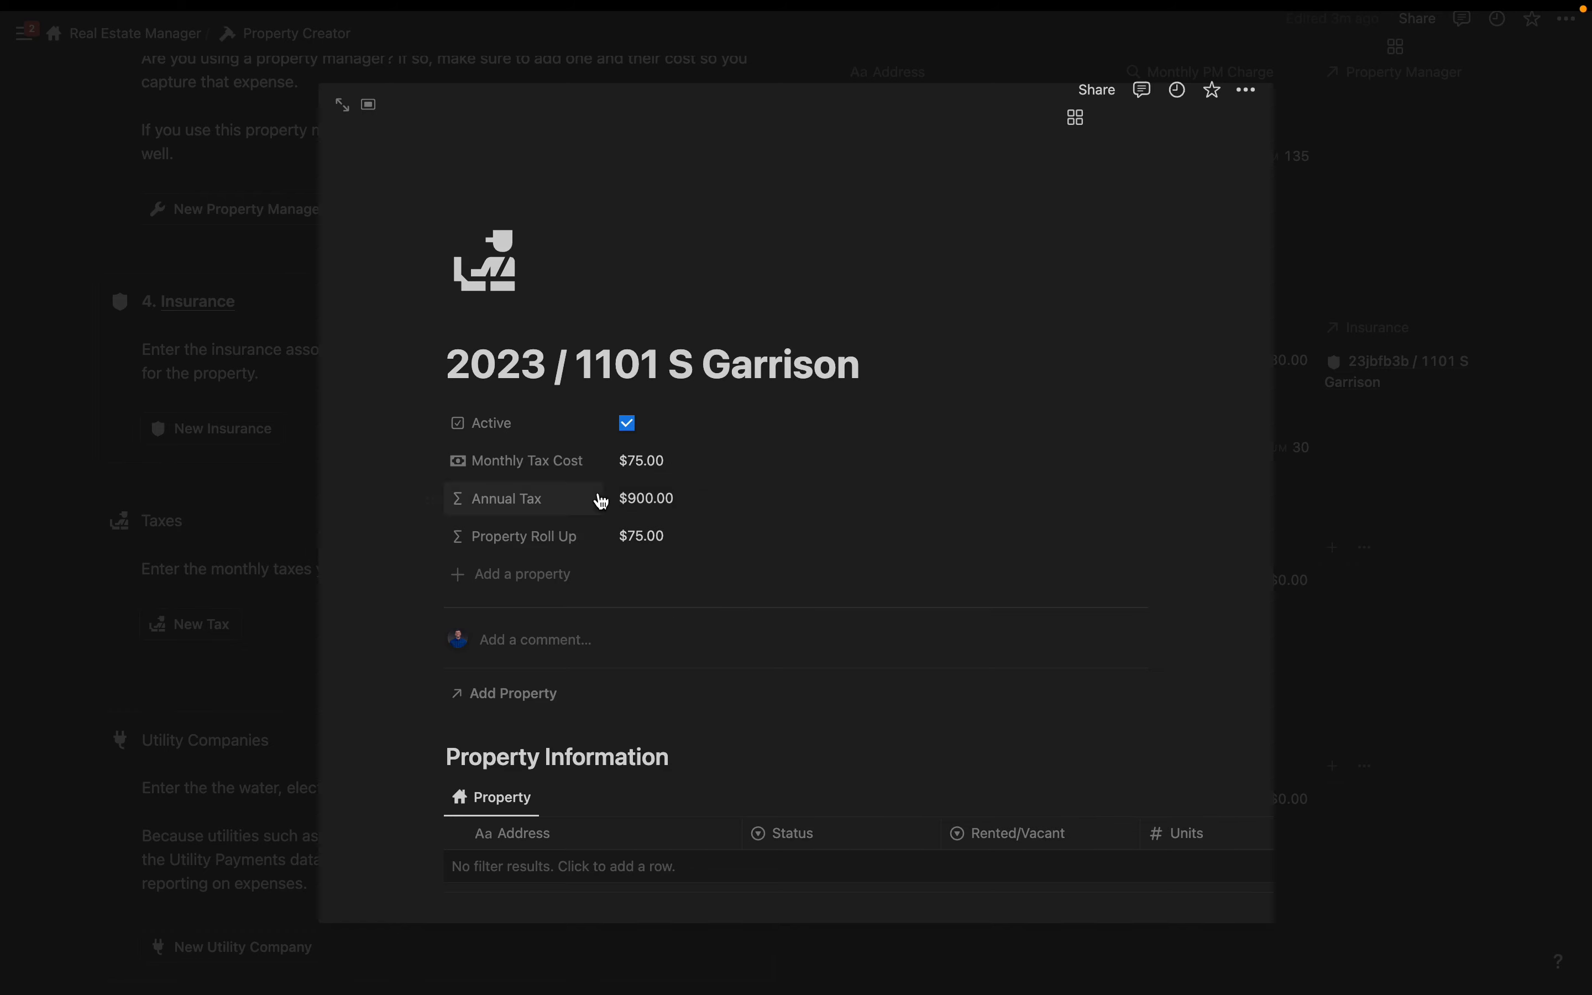
pyautogui.click(668, 463)
pyautogui.press('BackSpace')
pyautogui.press('BackSpace')
pyautogui.write('86')
pyautogui.click(513, 704)
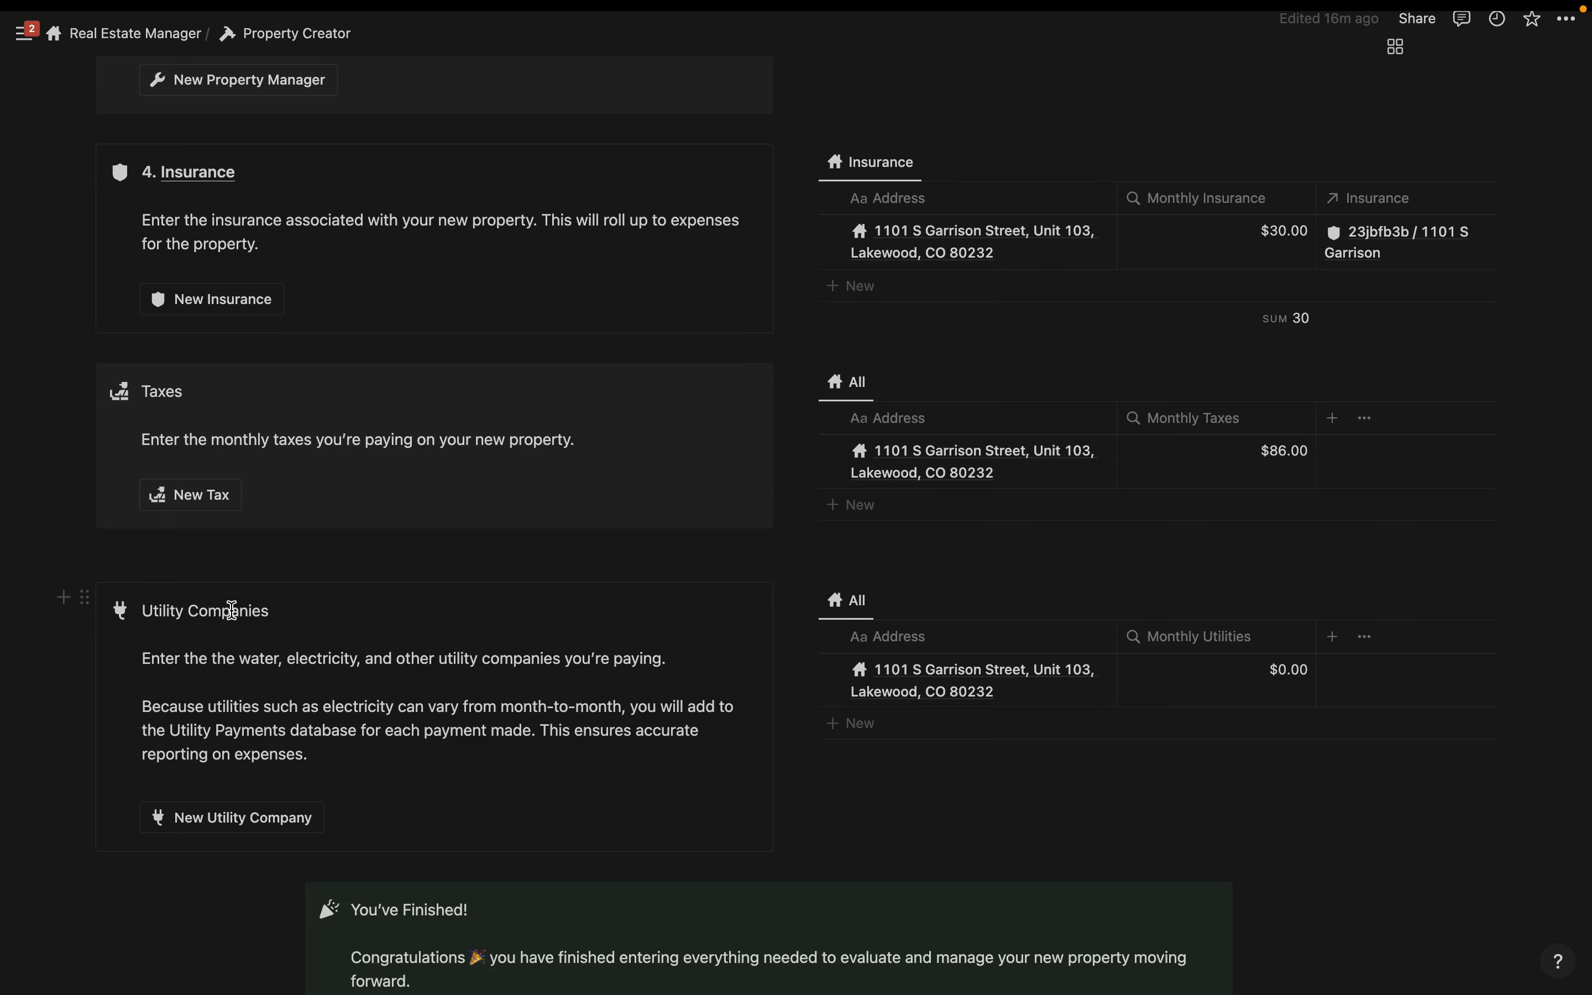
pyautogui.scroll(-1, 291, 680)
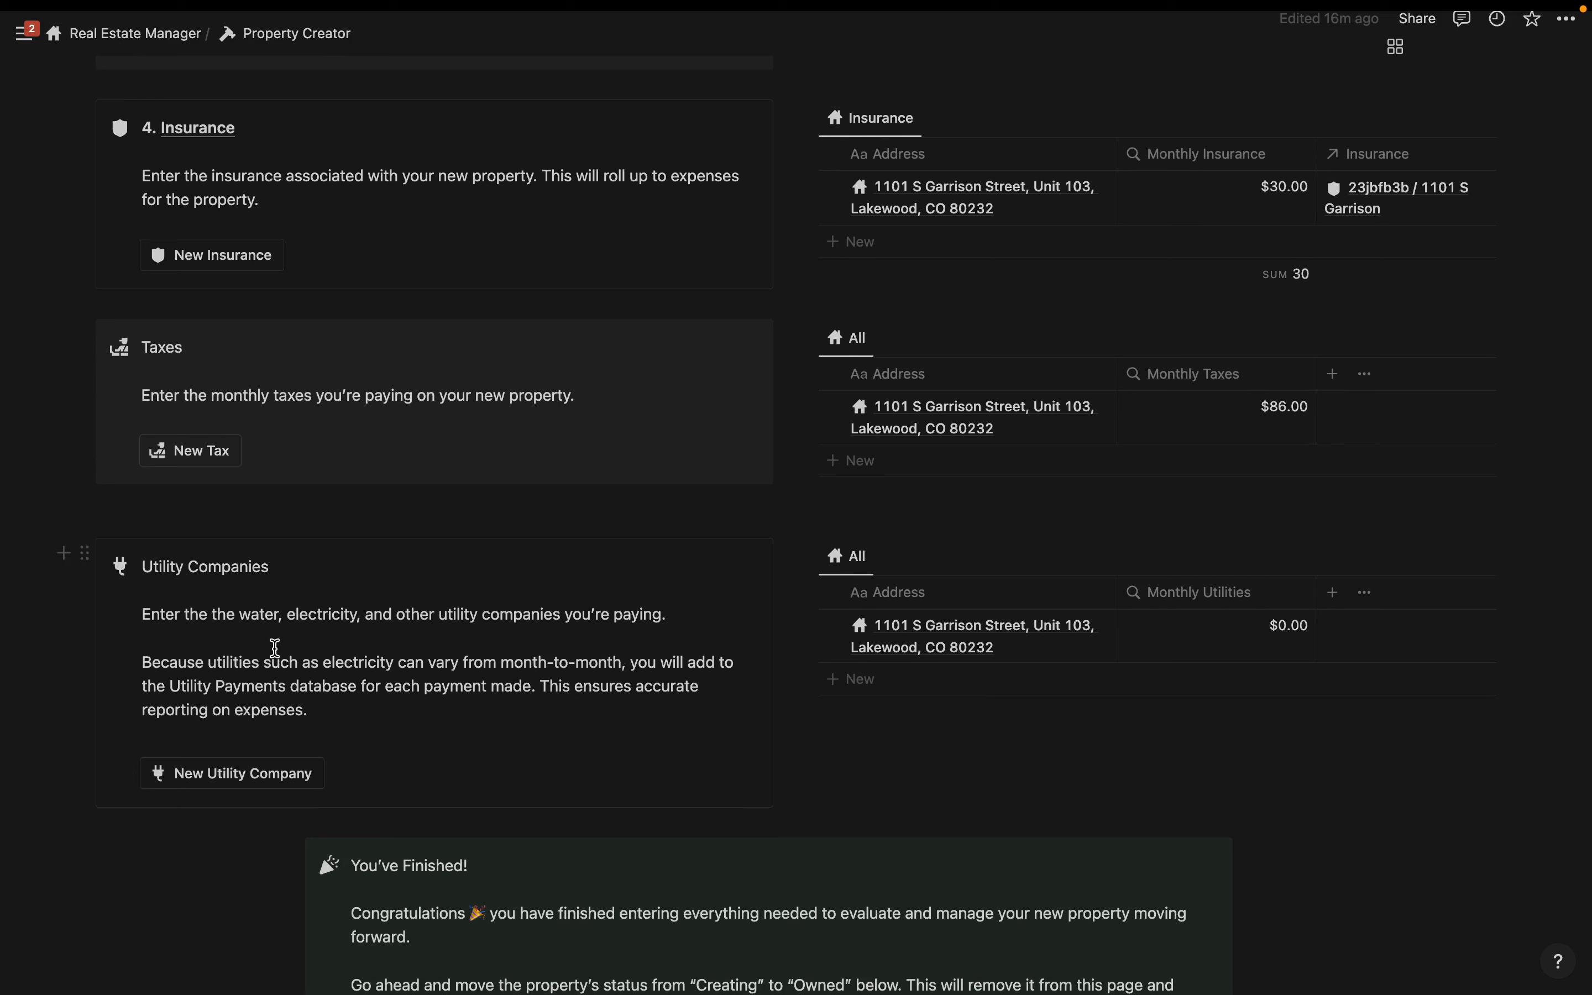
pyautogui.click(221, 780)
pyautogui.click(771, 549)
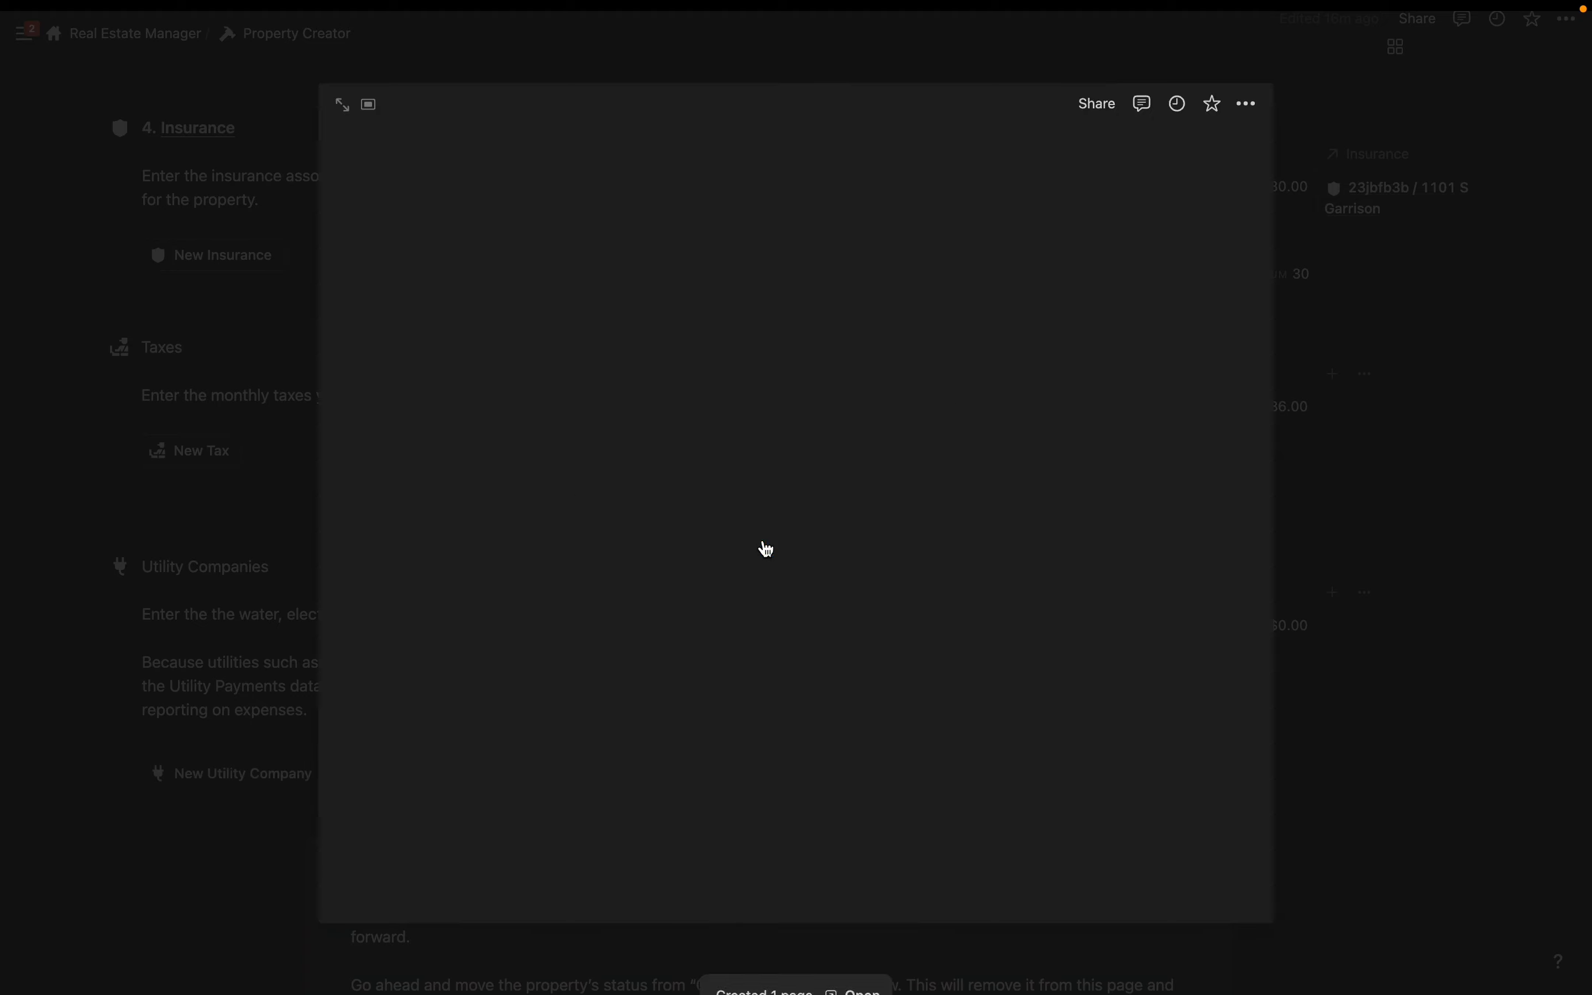
pyautogui.write('Wate')
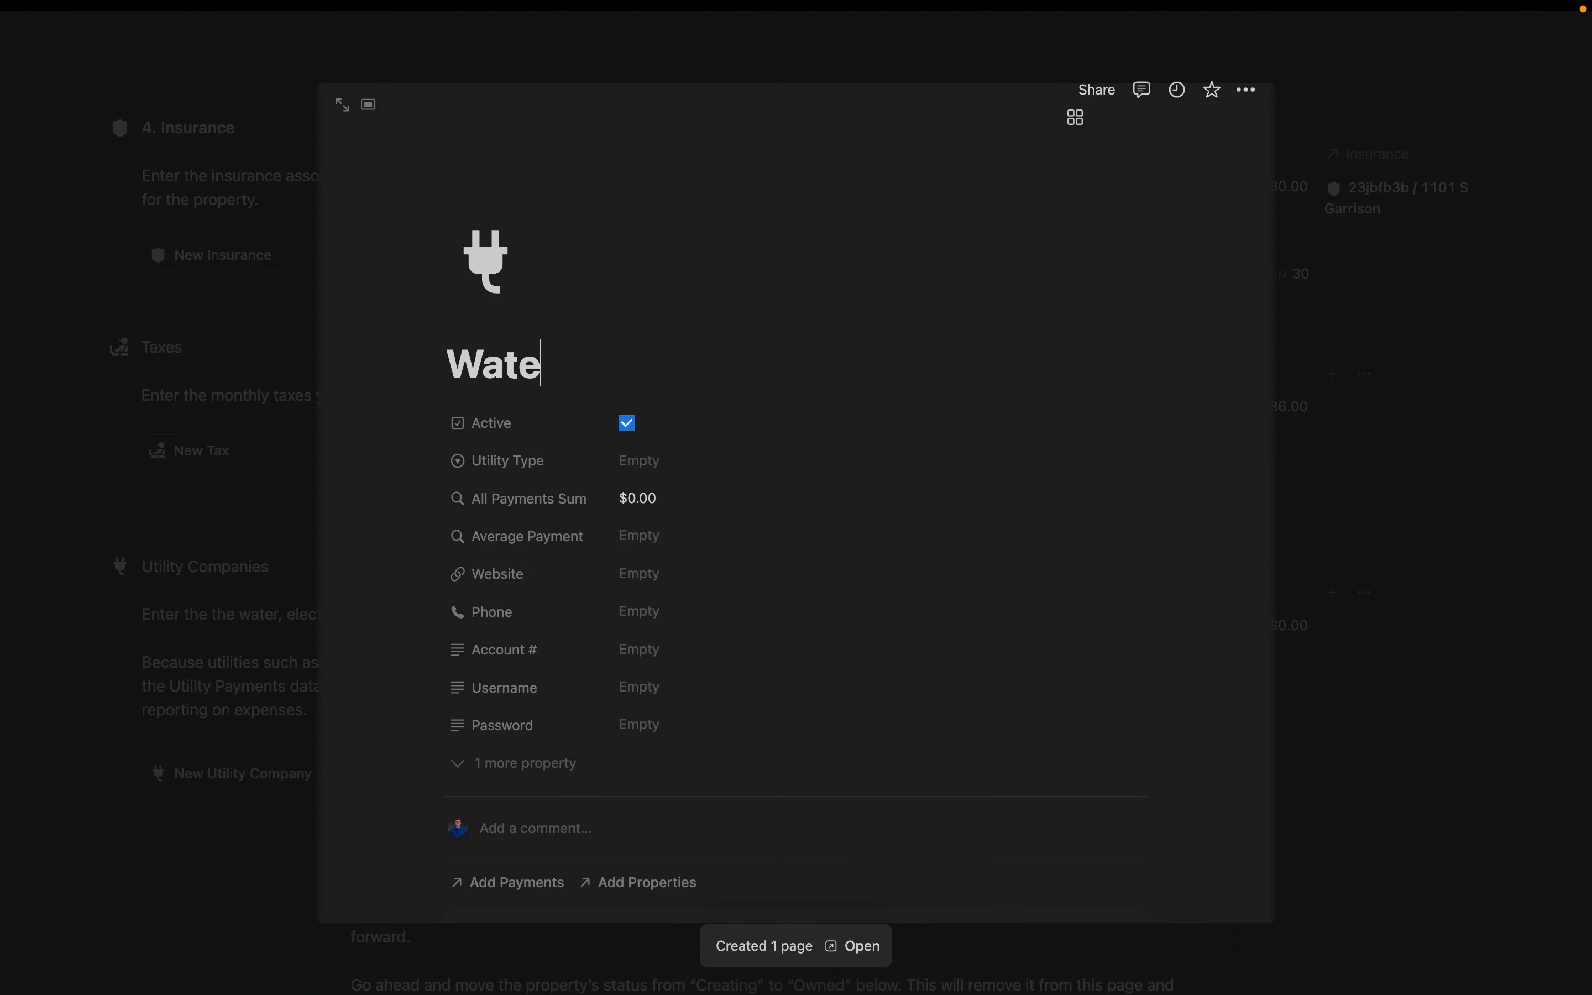
pyautogui.write('r Co')
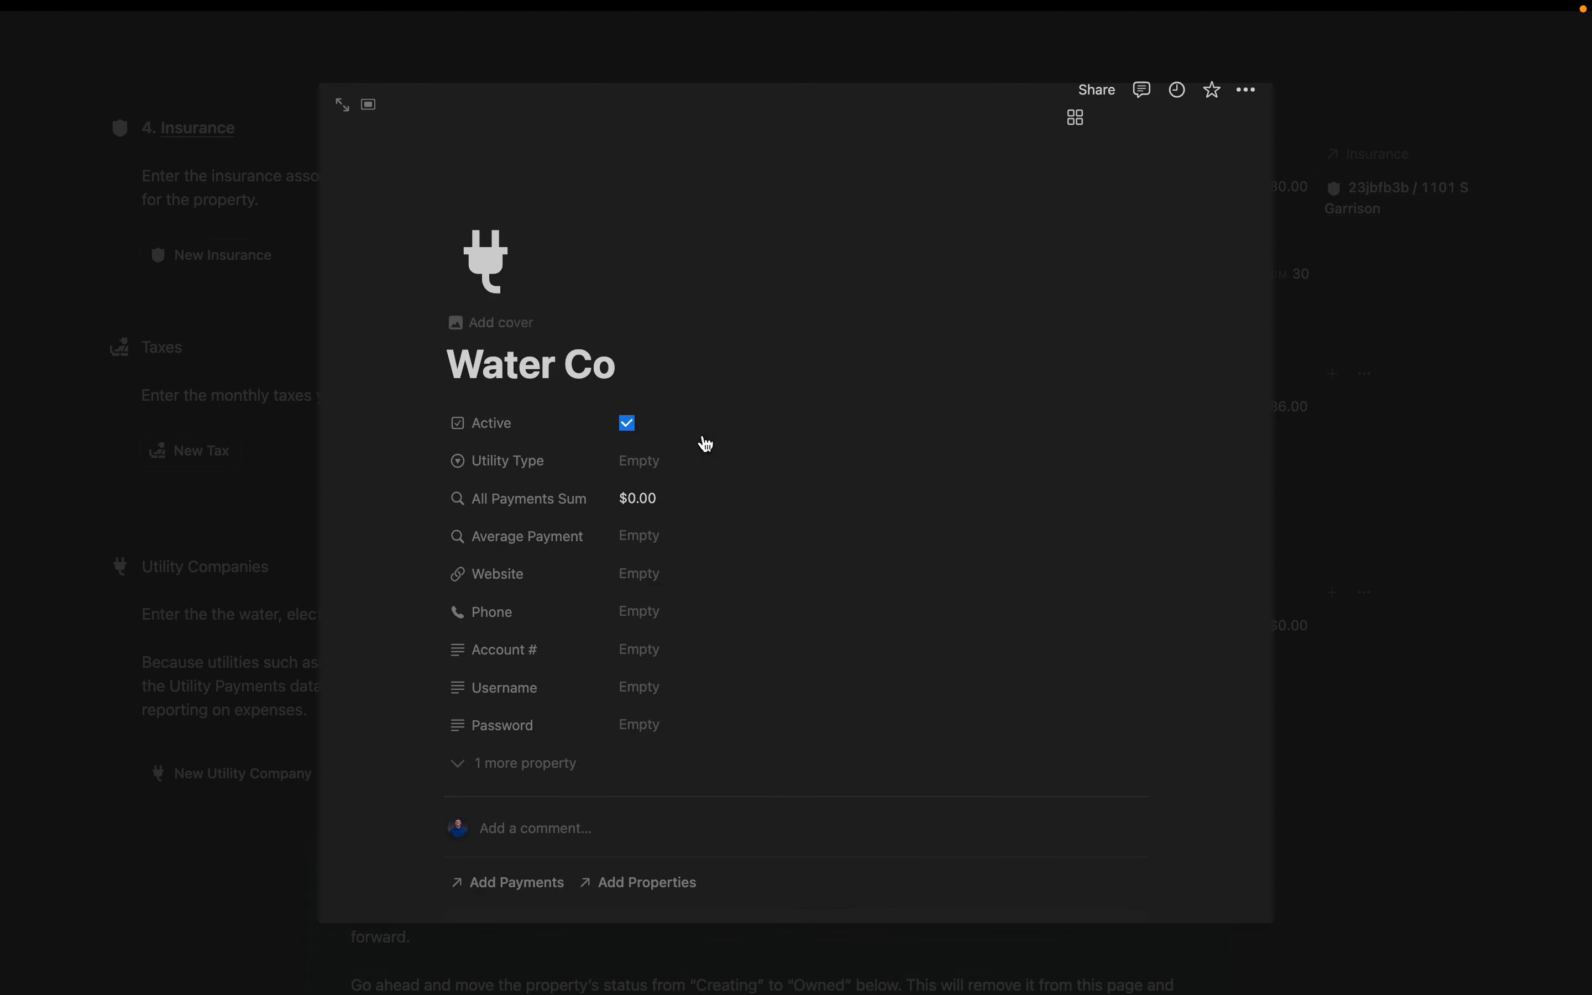
pyautogui.click(641, 461)
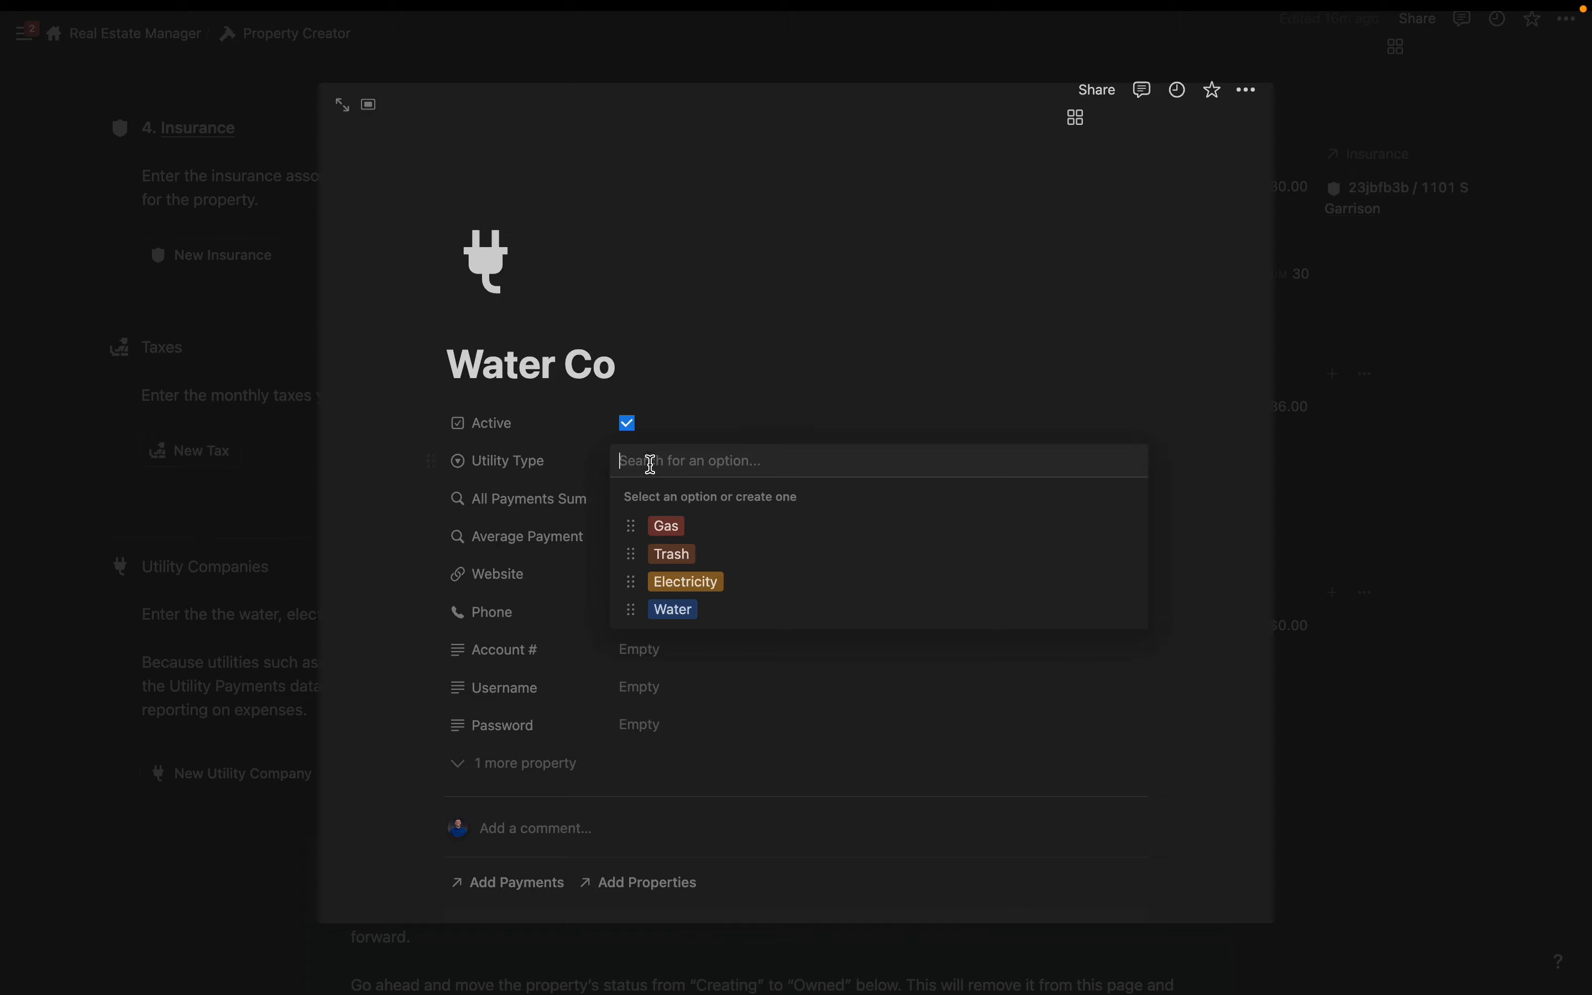
pyautogui.click(696, 611)
pyautogui.scroll(-5, 695, 611)
pyautogui.click(648, 531)
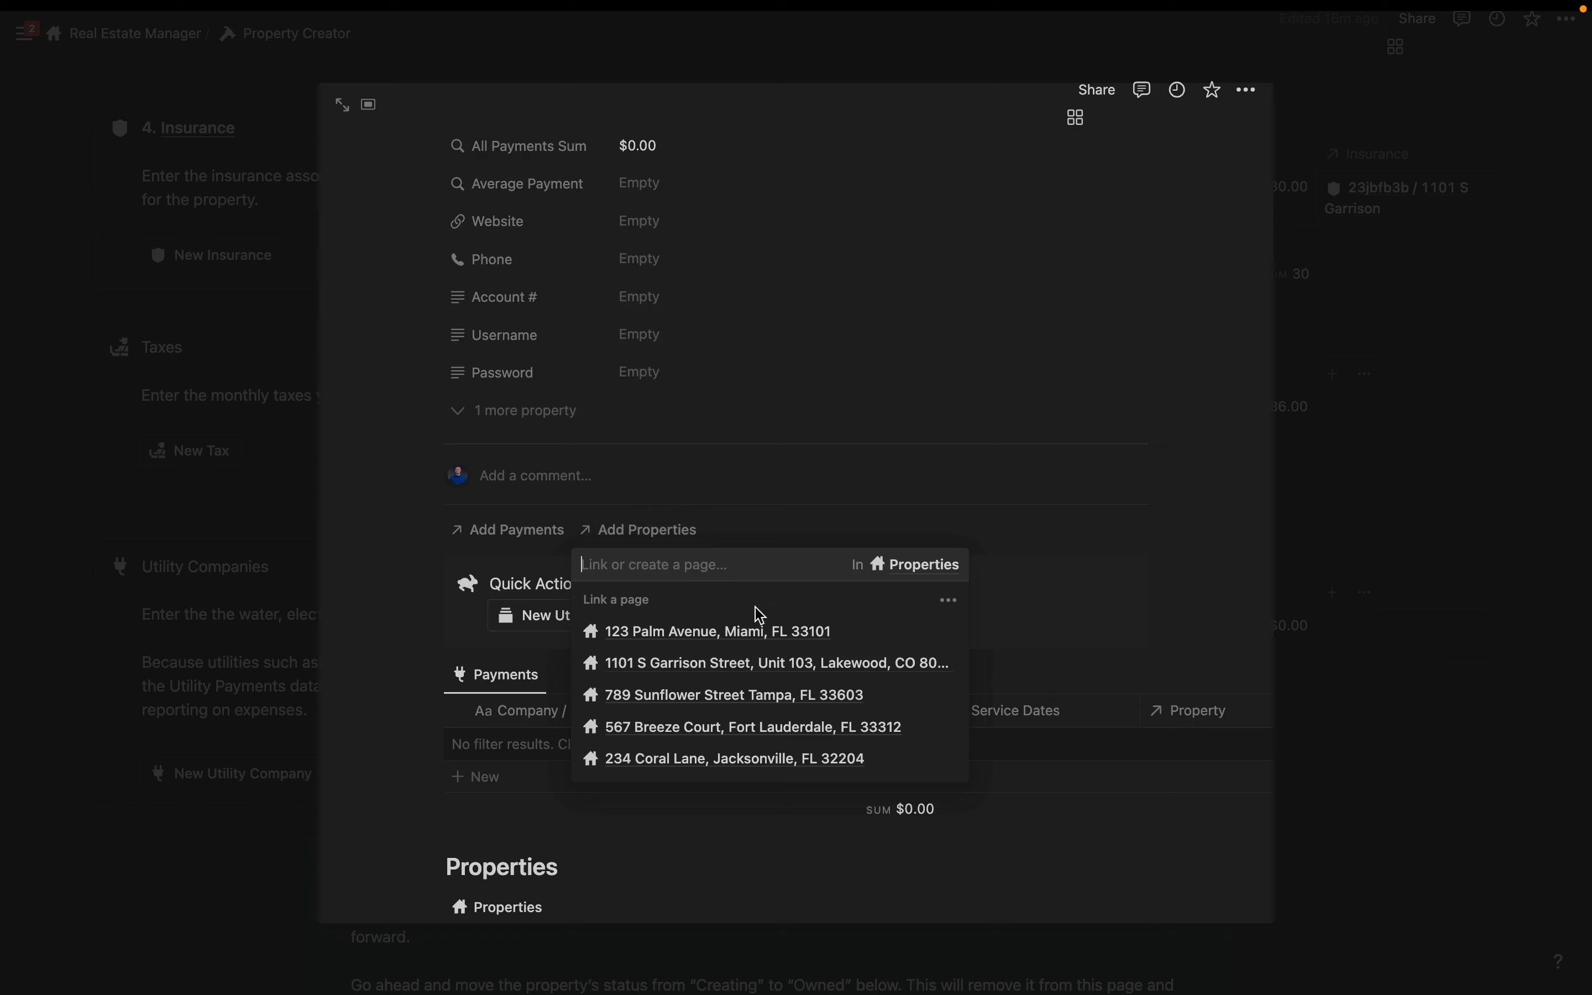
pyautogui.click(757, 663)
pyautogui.click(536, 801)
pyautogui.click(791, 559)
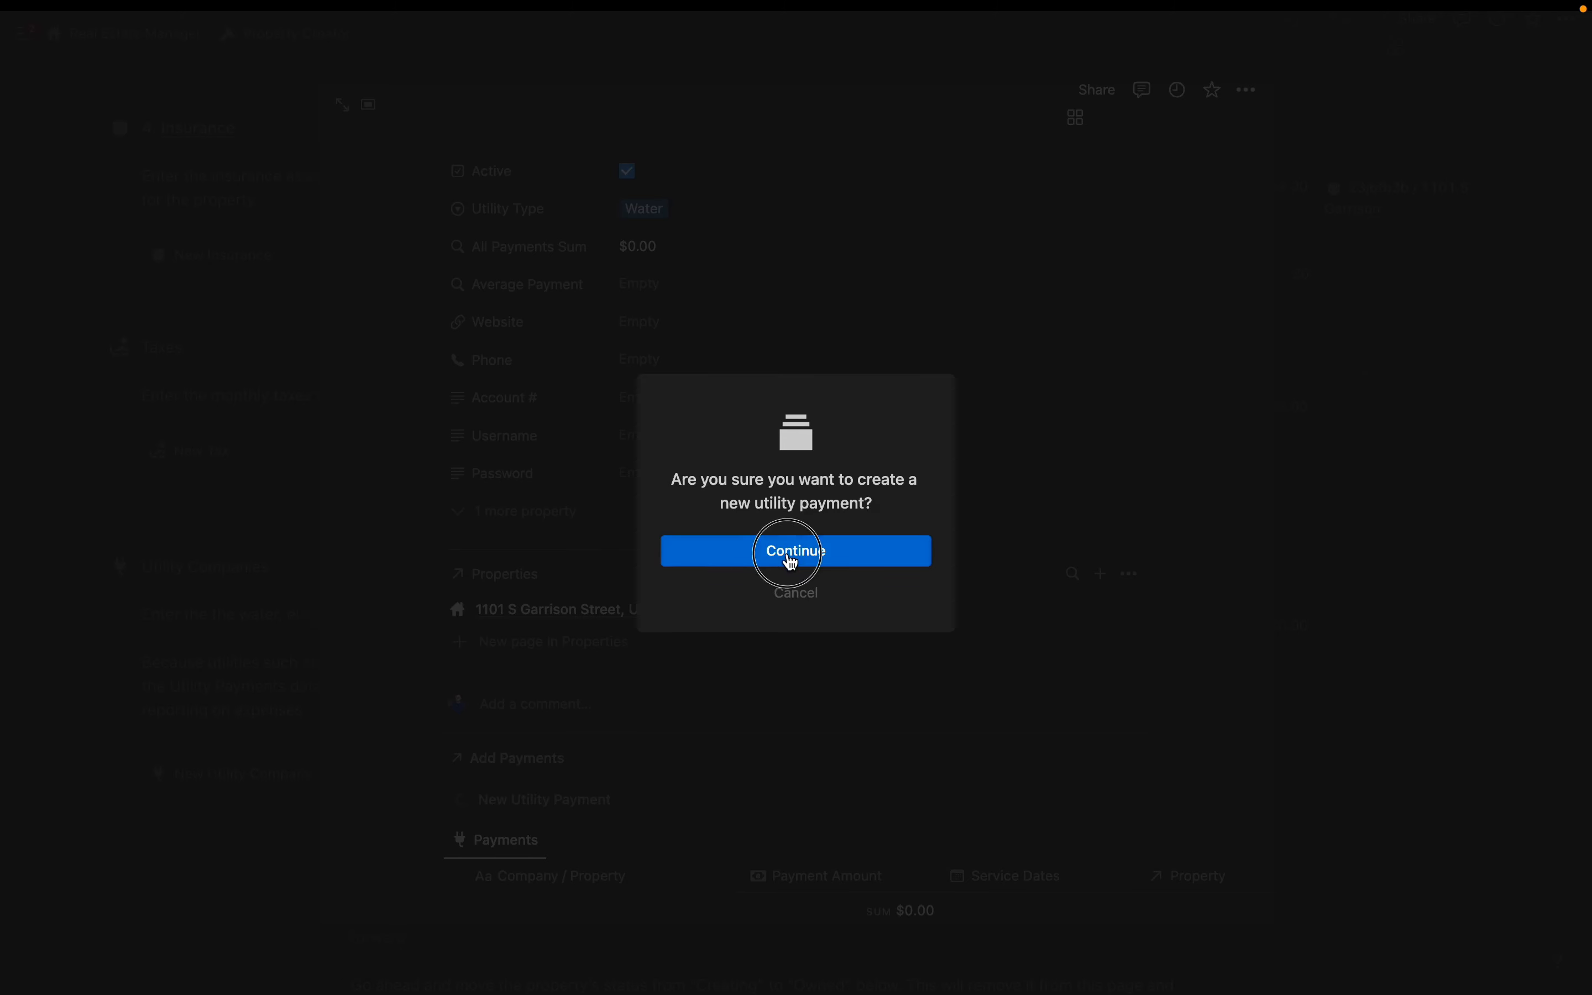
pyautogui.write('W')
pyautogui.press('BackSpace')
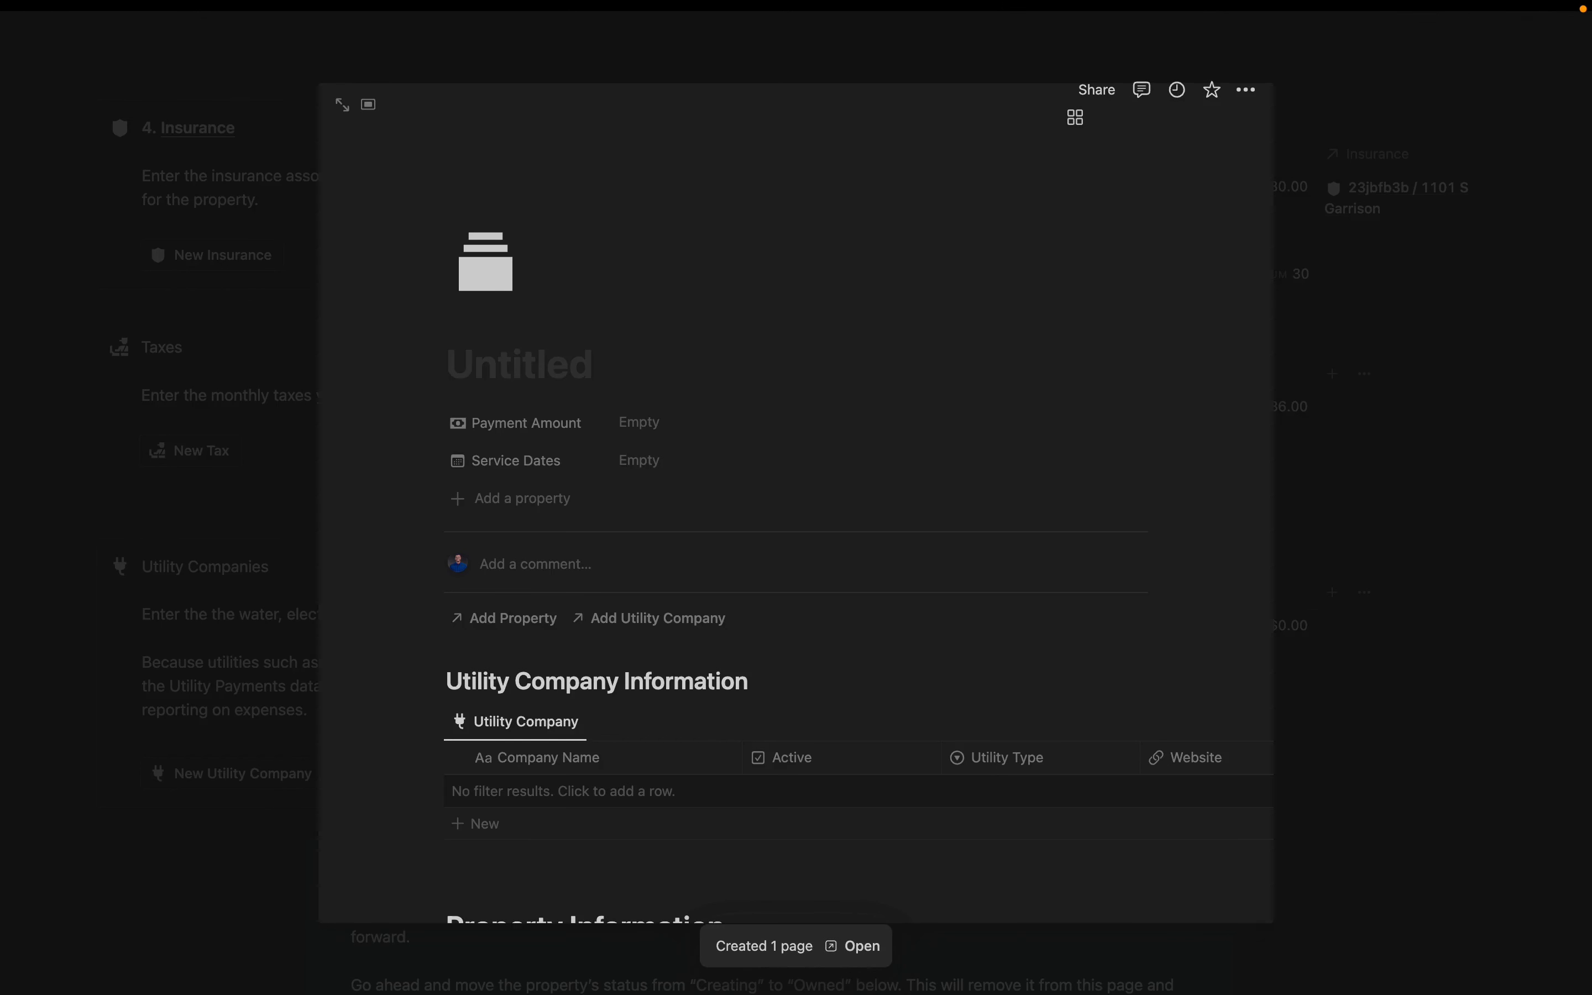
# - Fill in the payment amount and set service dates starting July 1, 2023
pyautogui.click(652, 422)
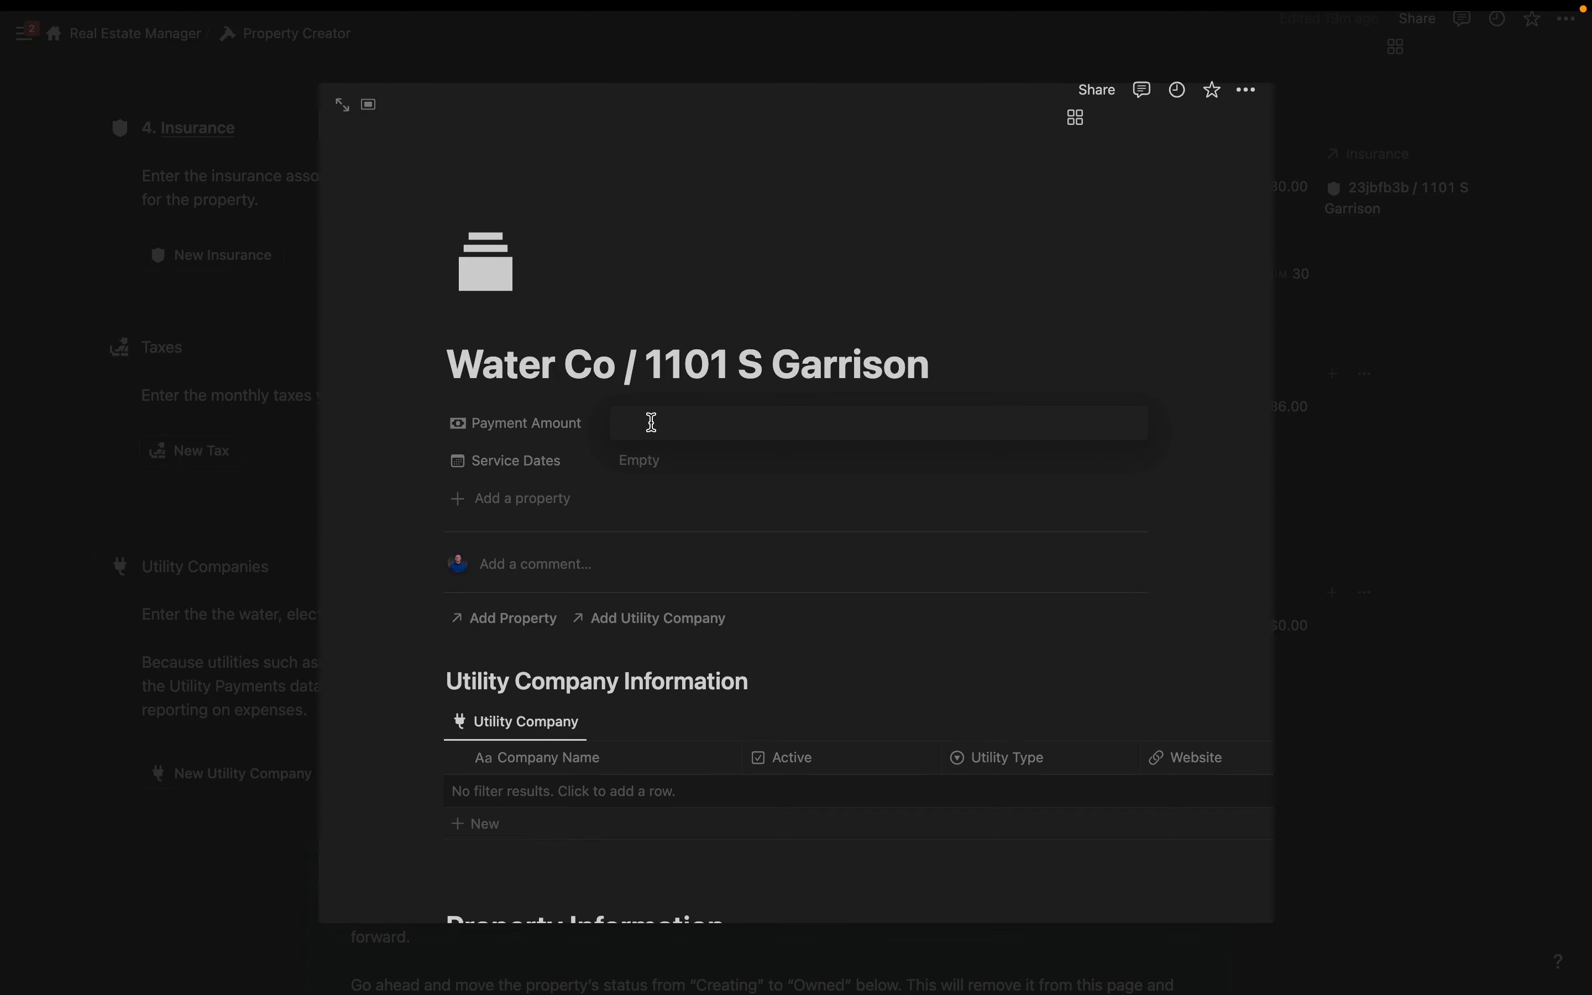
pyautogui.click(730, 456)
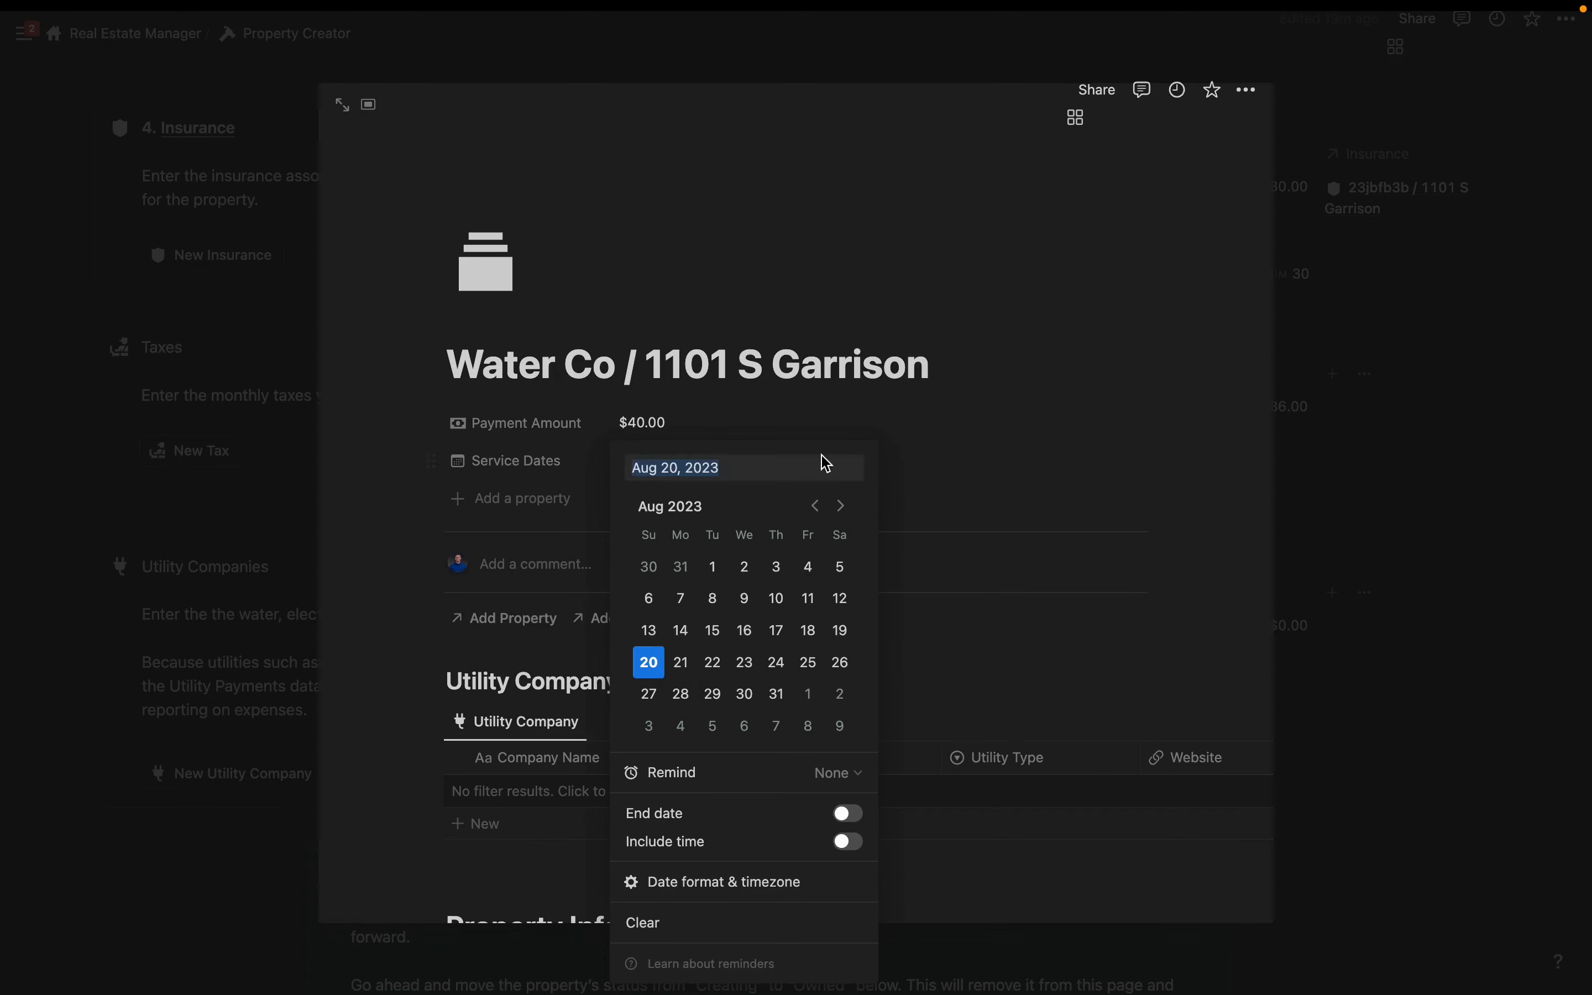
pyautogui.click(816, 505)
pyautogui.click(840, 566)
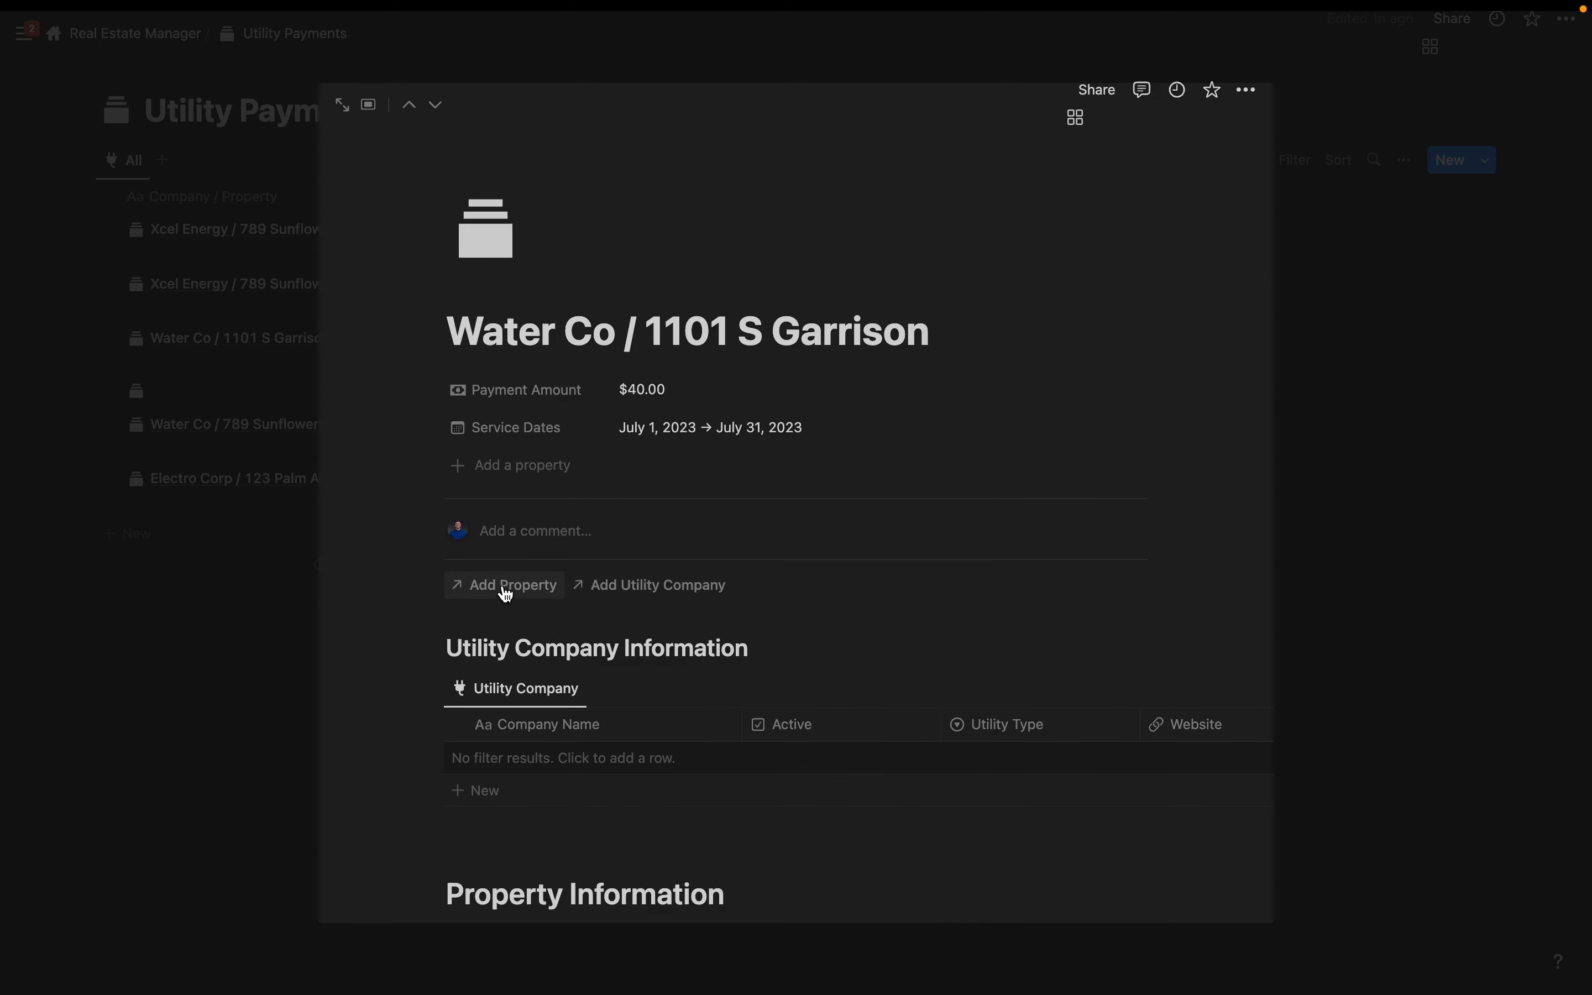
pyautogui.click(506, 593)
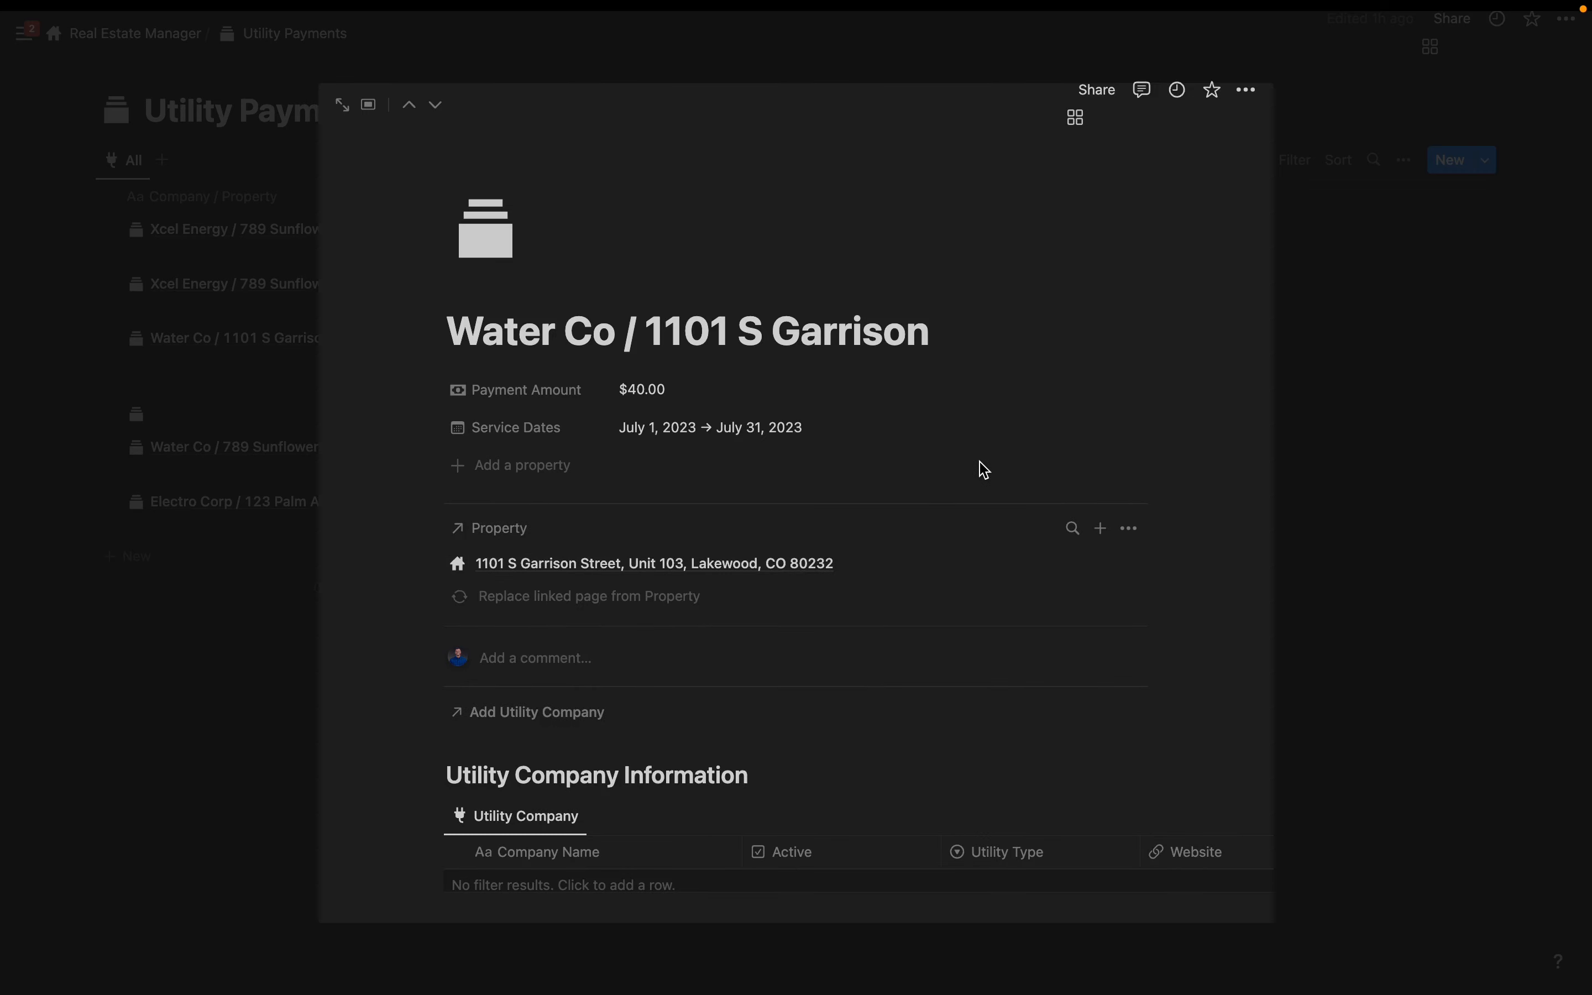
pyautogui.click(979, 469)
pyautogui.scroll(-1, 785, 714)
pyautogui.click(532, 700)
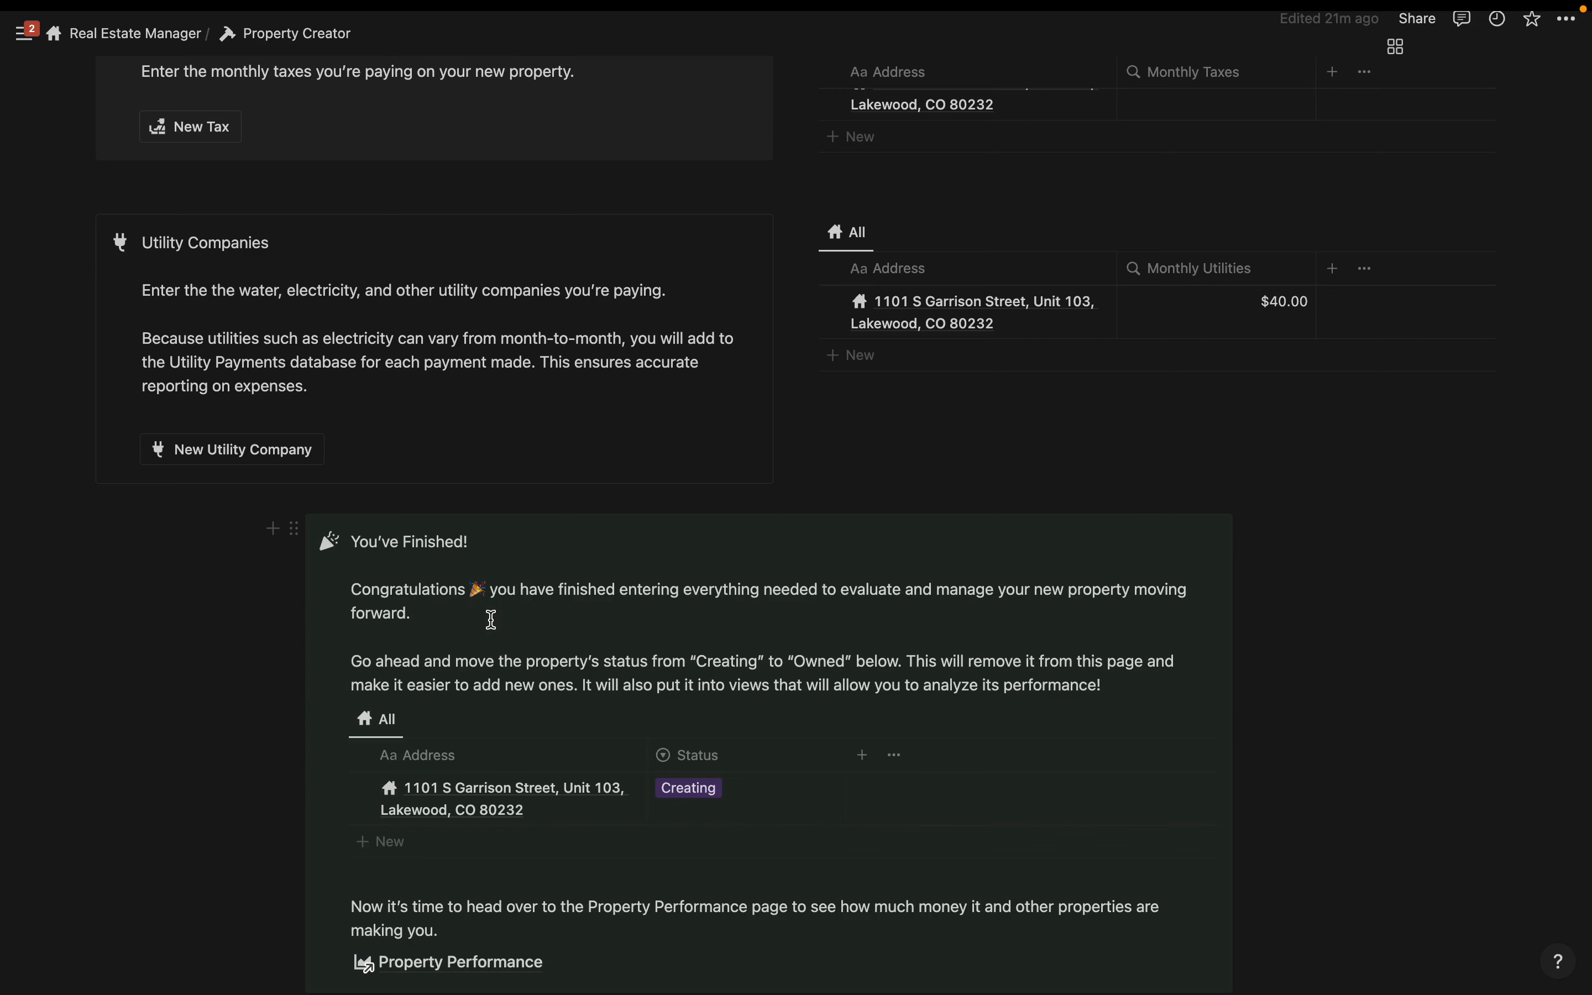
# - Change the condo's status from Creating to Owned, then go to Property Performance
pyautogui.scroll(-2, 491, 619)
pyautogui.scroll(20, 508, 545)
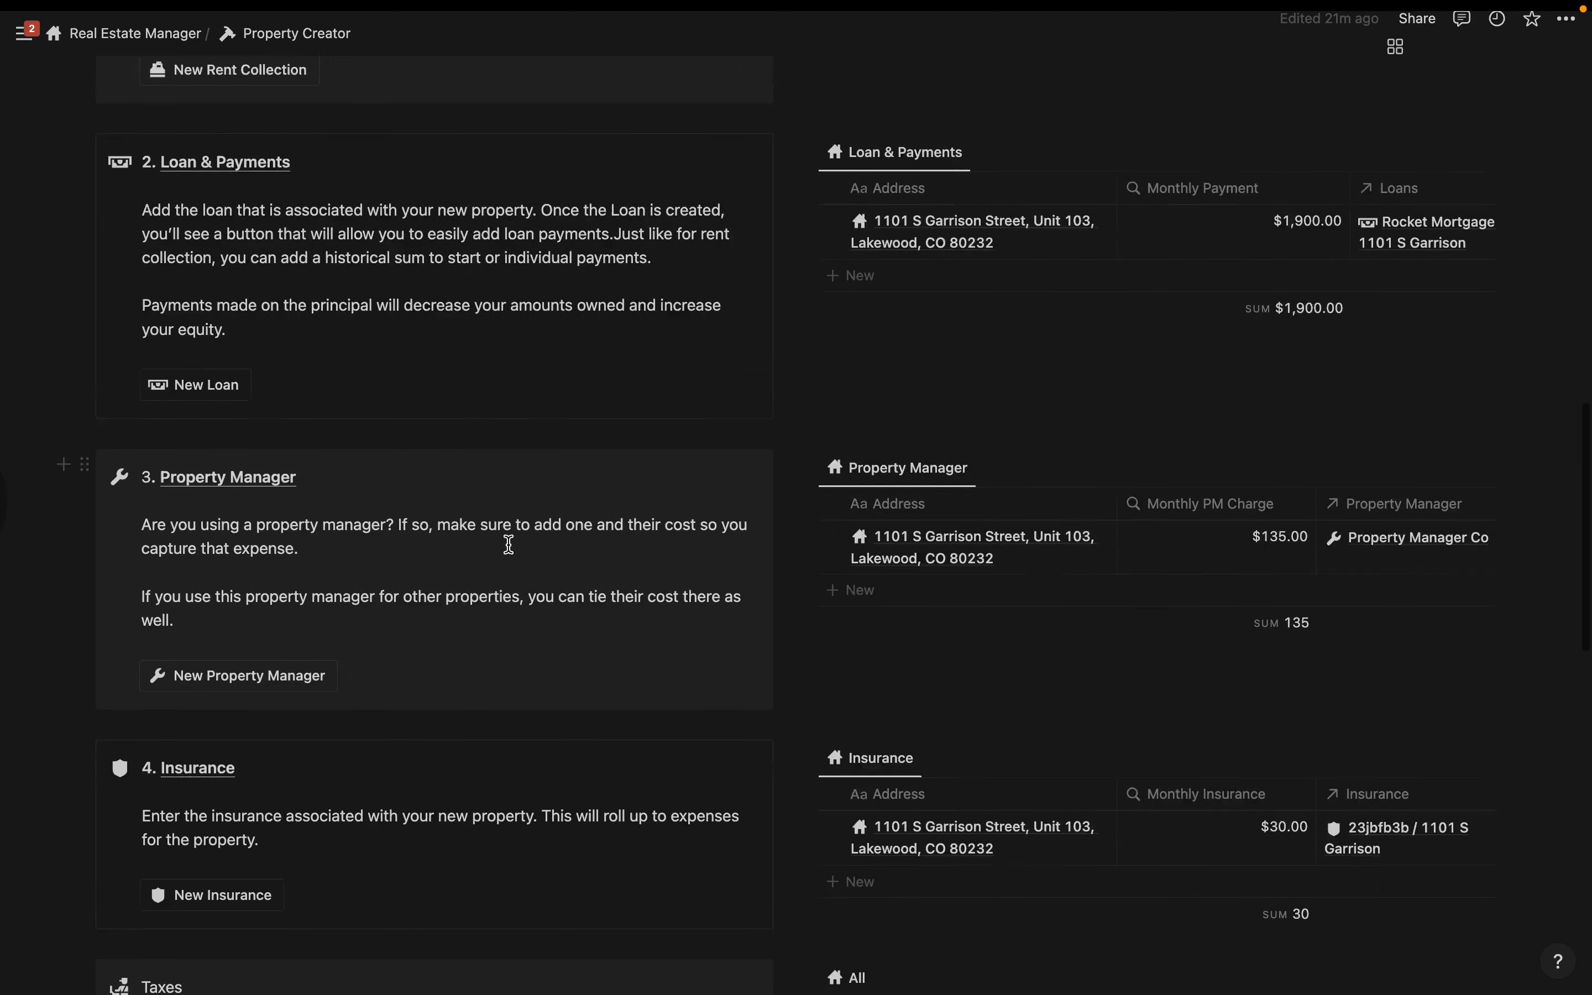
pyautogui.scroll(12, 896, 384)
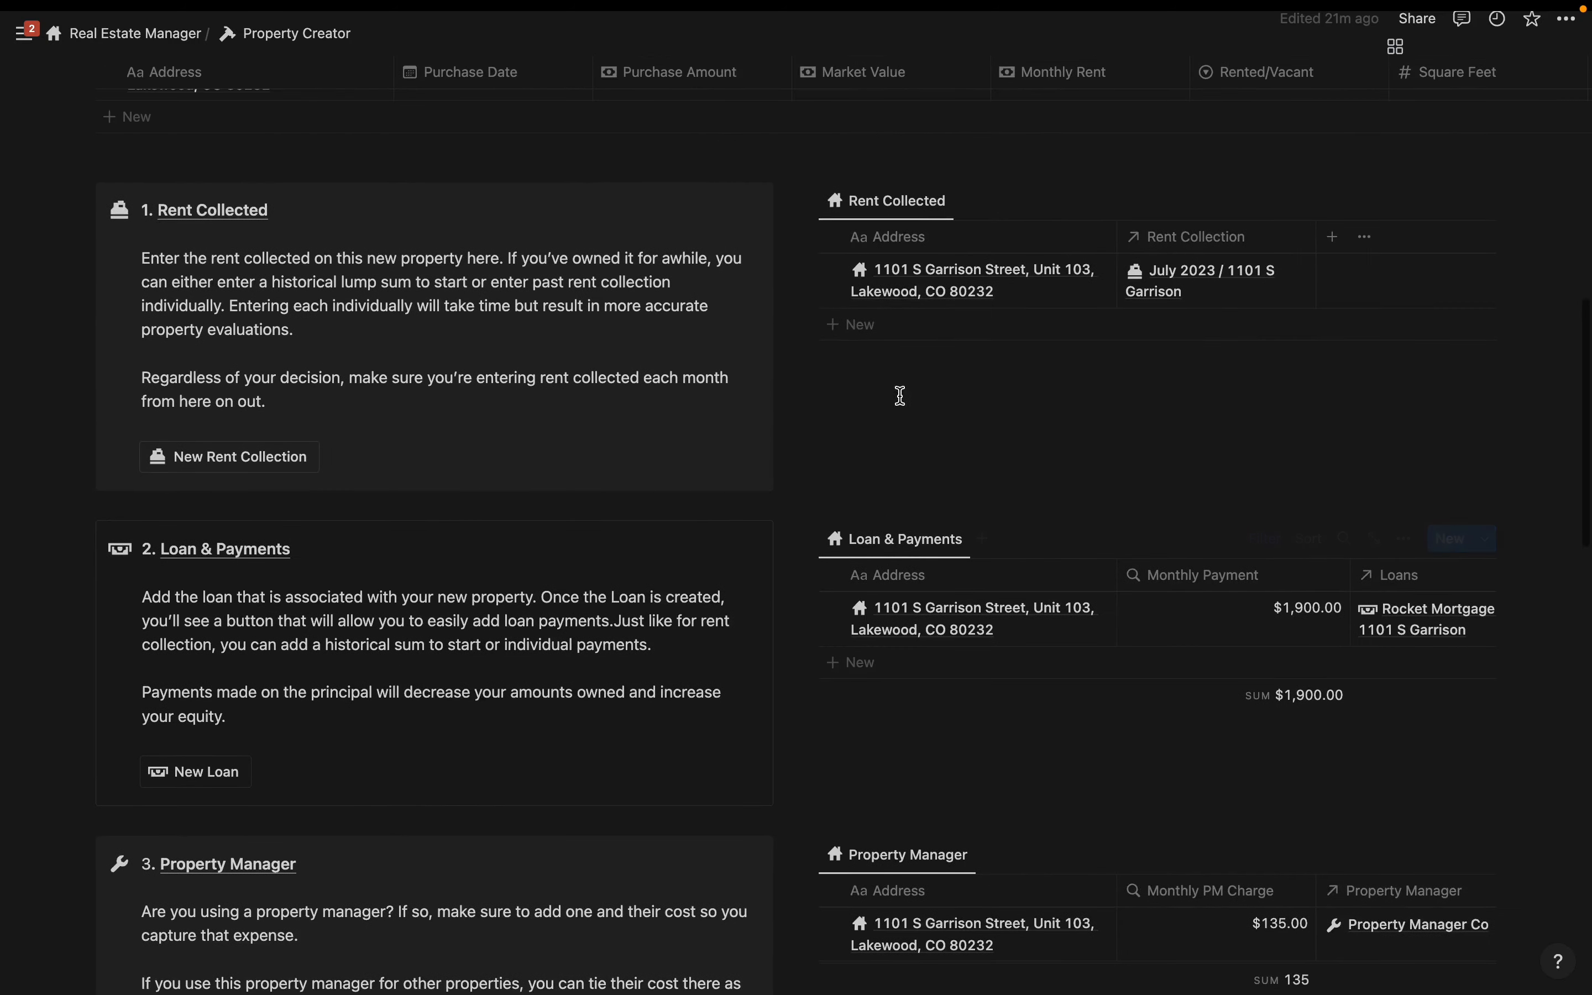
pyautogui.scroll(-20, 631, 297)
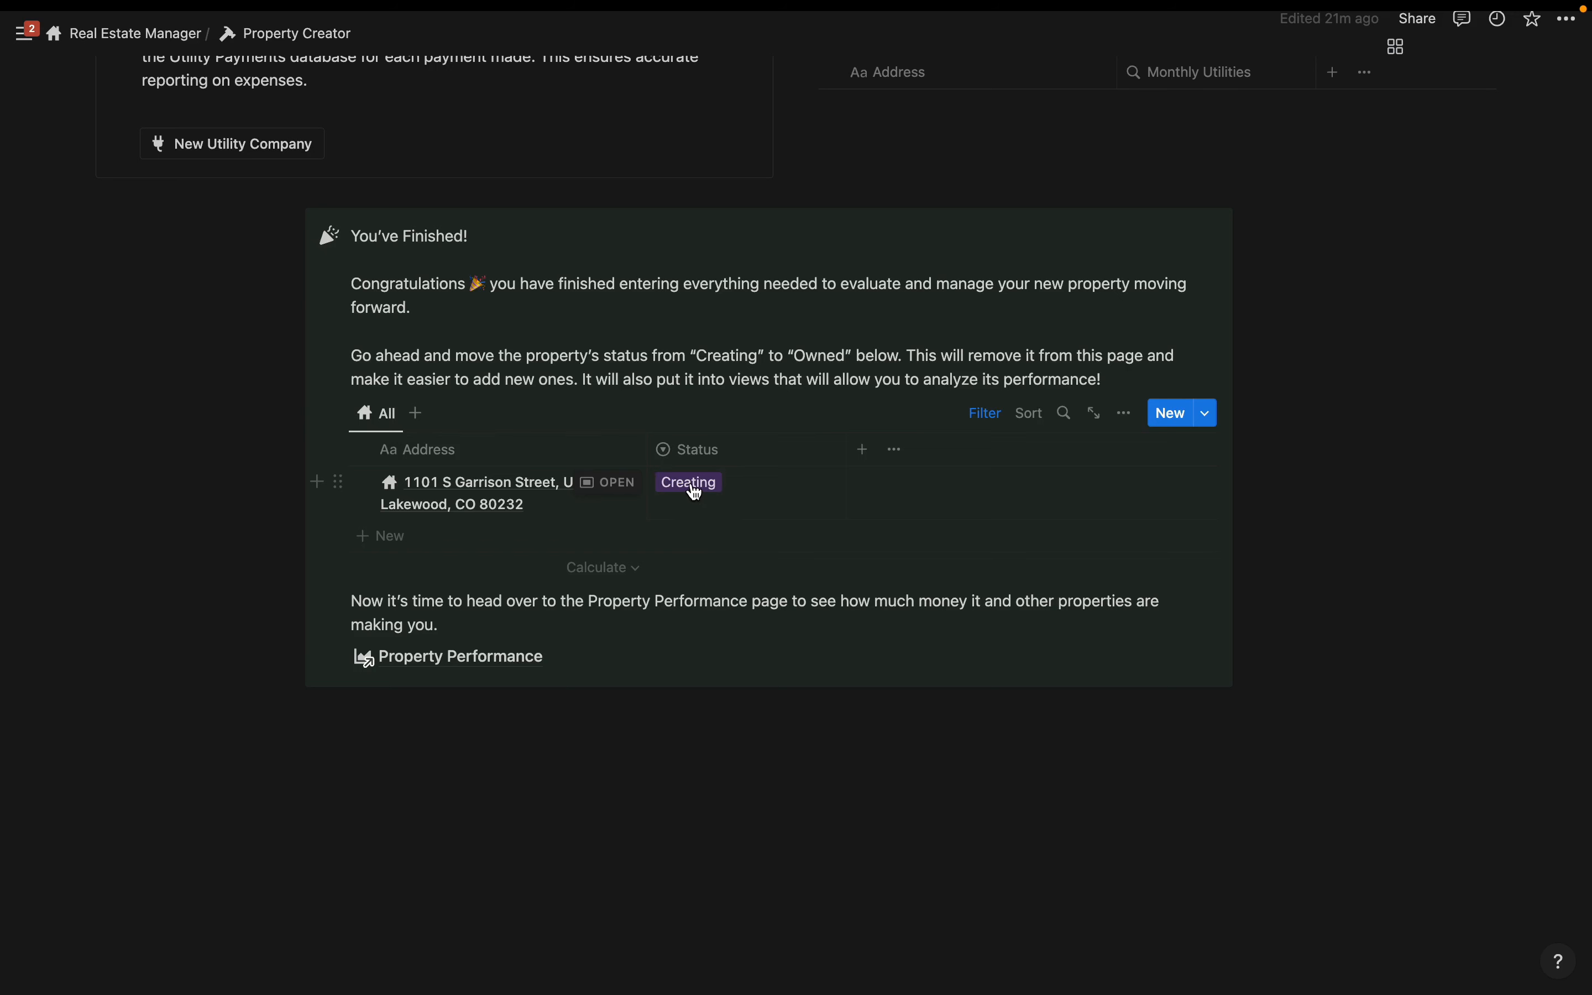
pyautogui.click(696, 492)
pyautogui.click(736, 576)
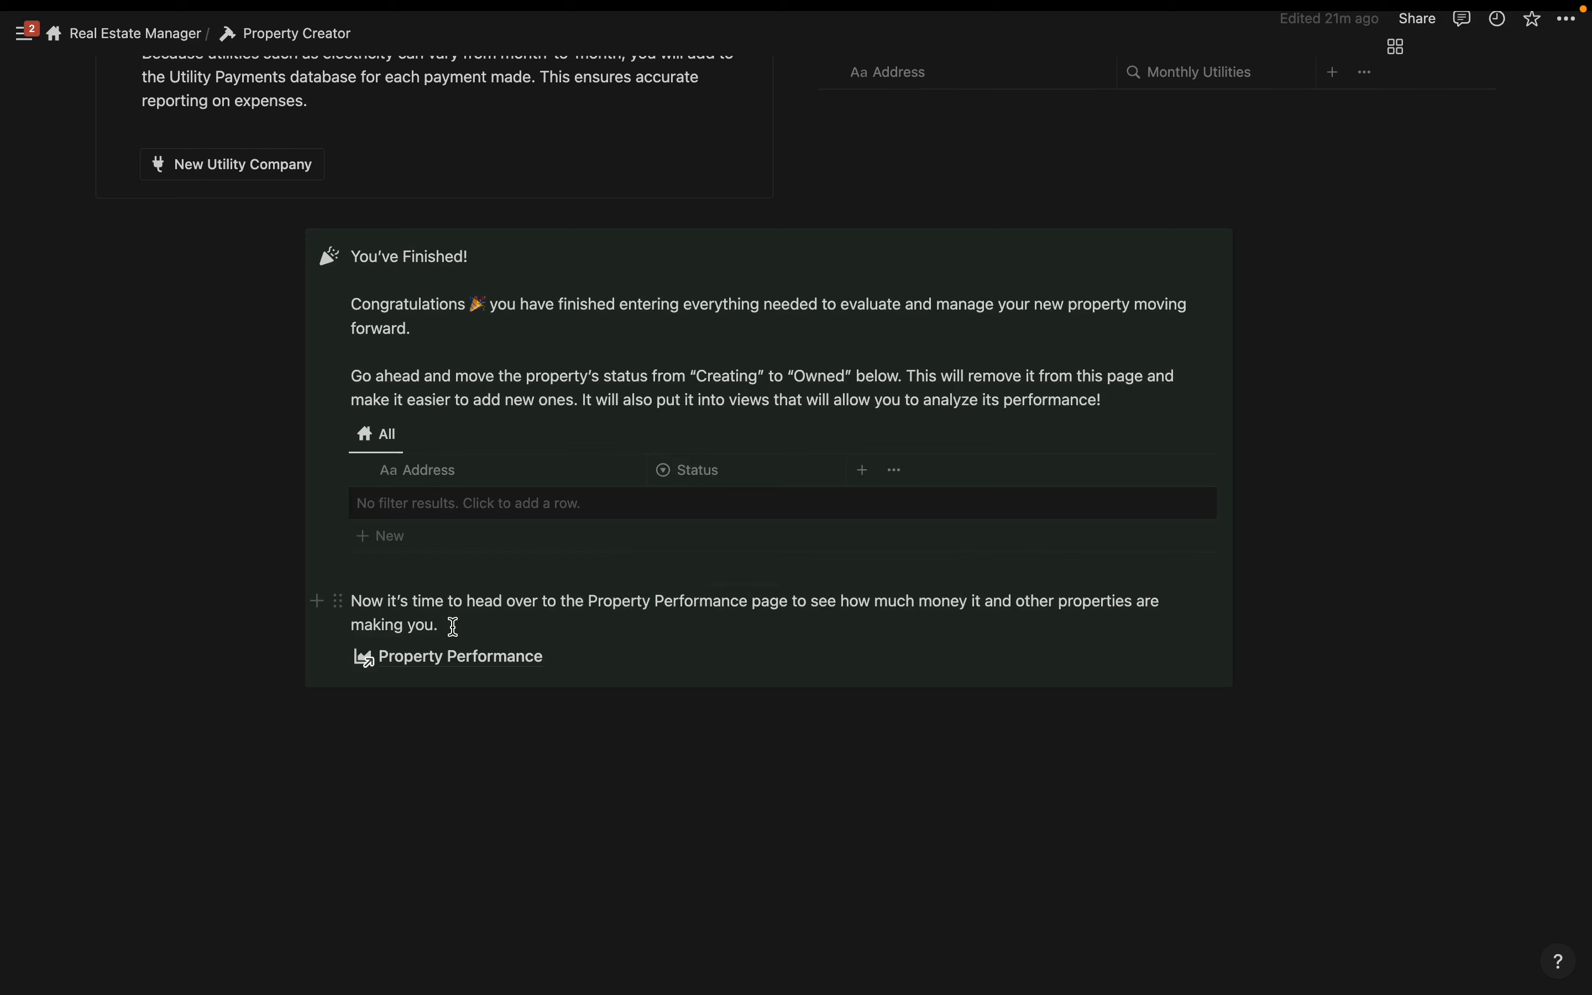
pyautogui.click(454, 658)
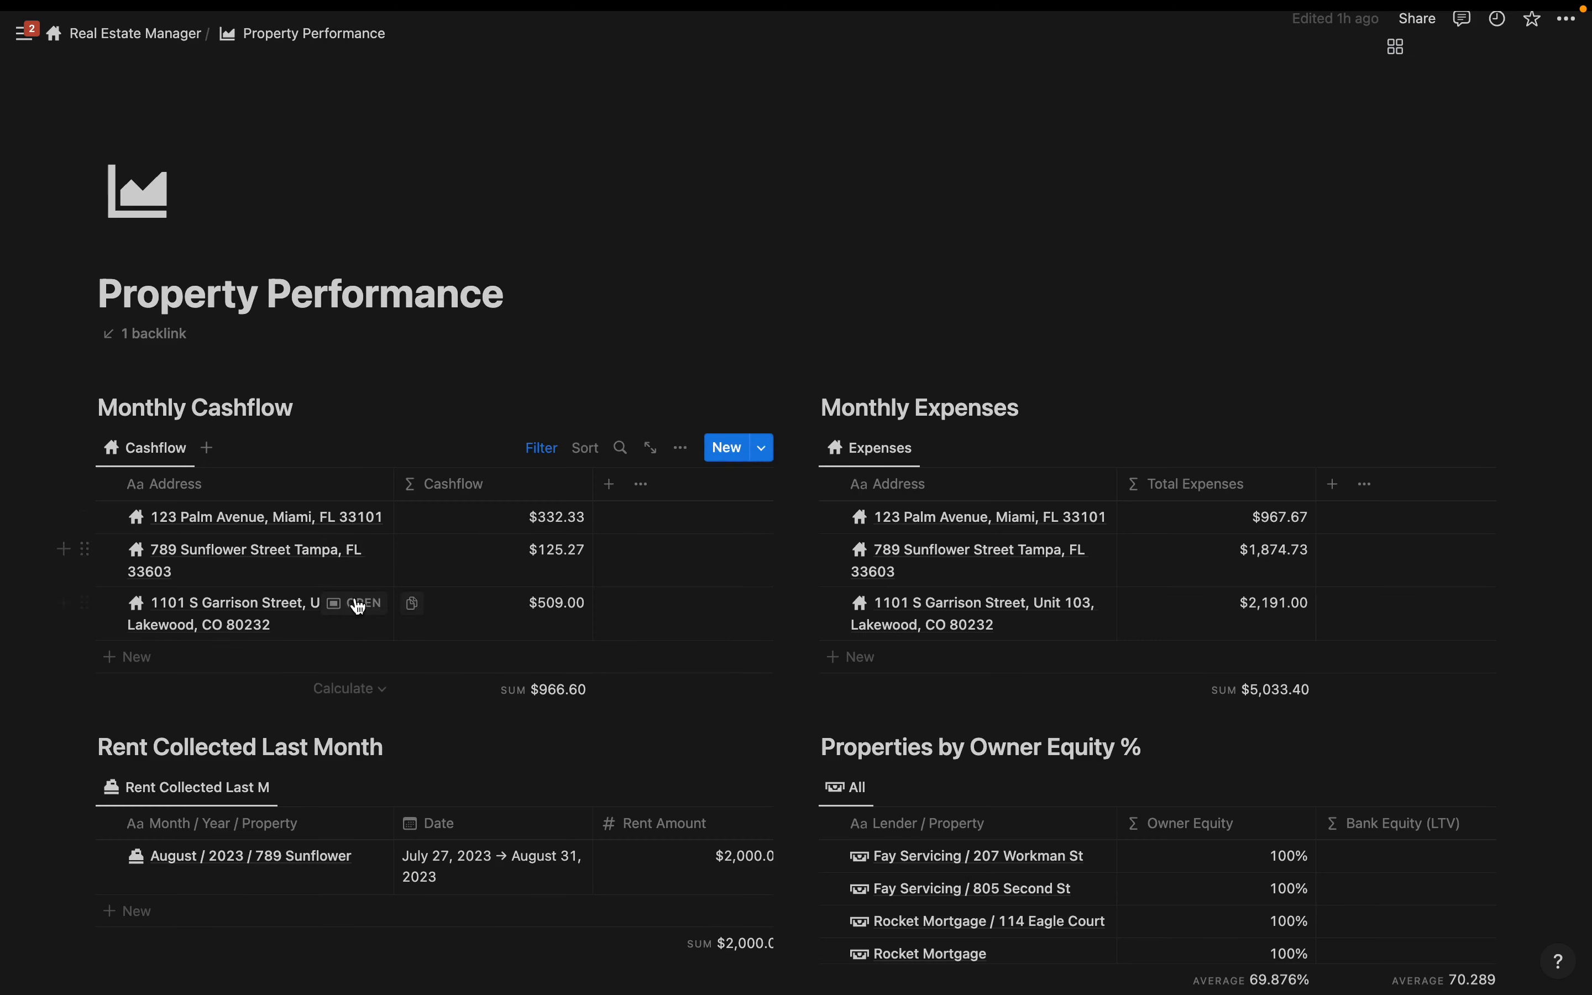
pyautogui.scroll(-1, 1049, 642)
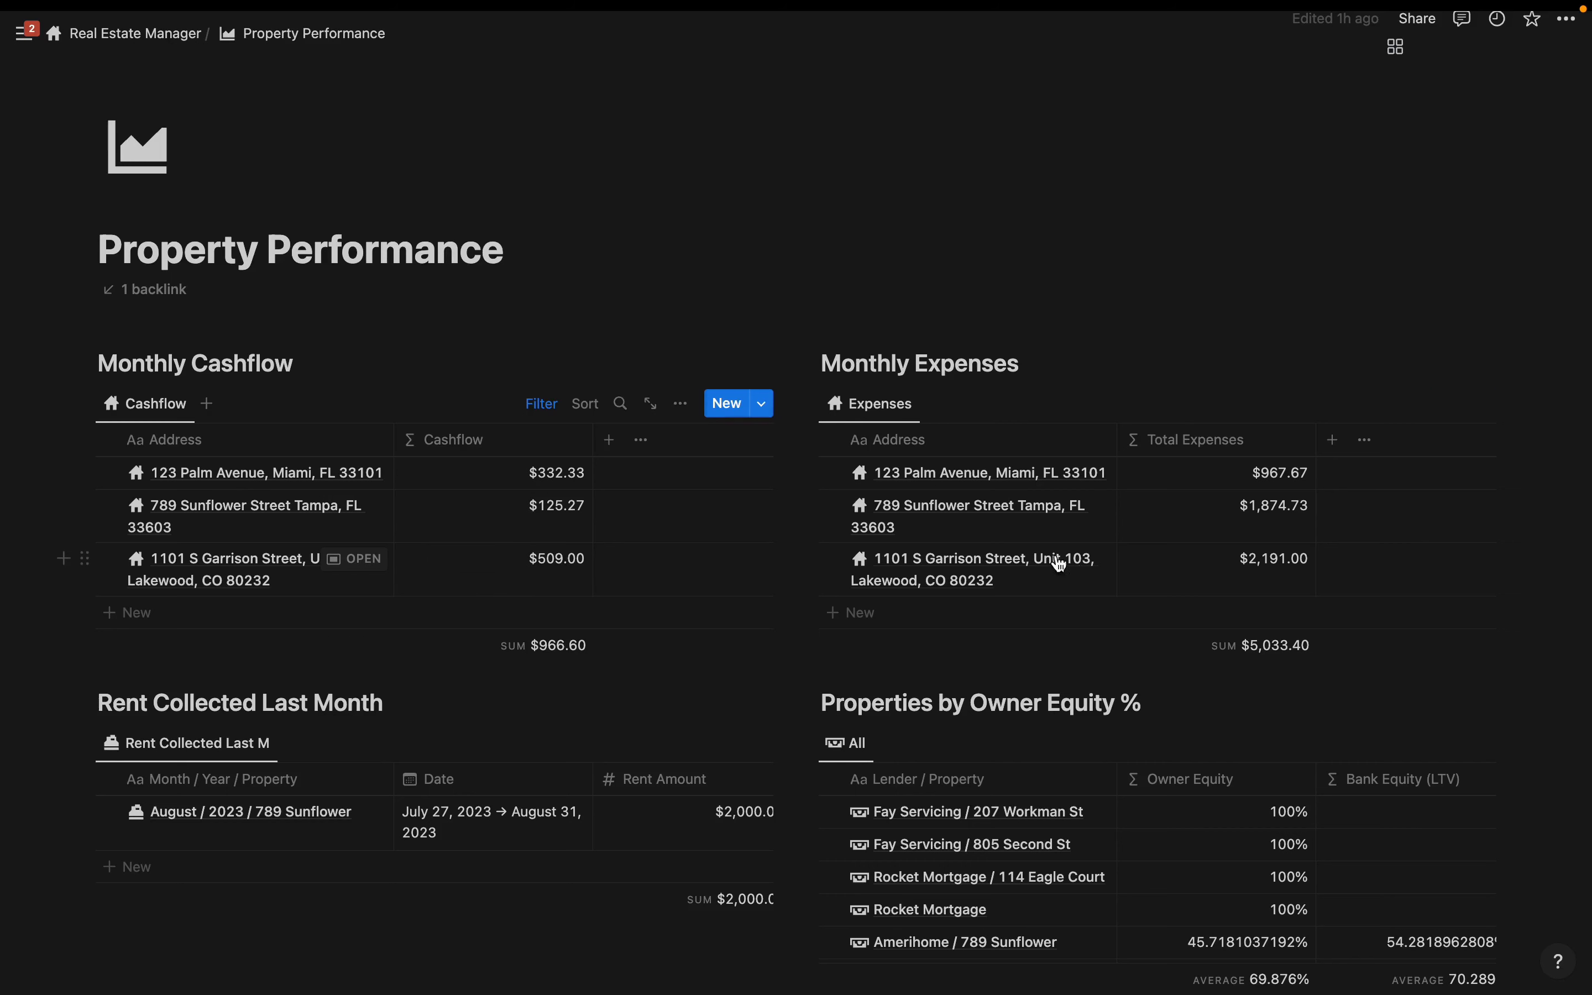
pyautogui.scroll(-2, 1243, 519)
pyautogui.scroll(-4, 1238, 533)
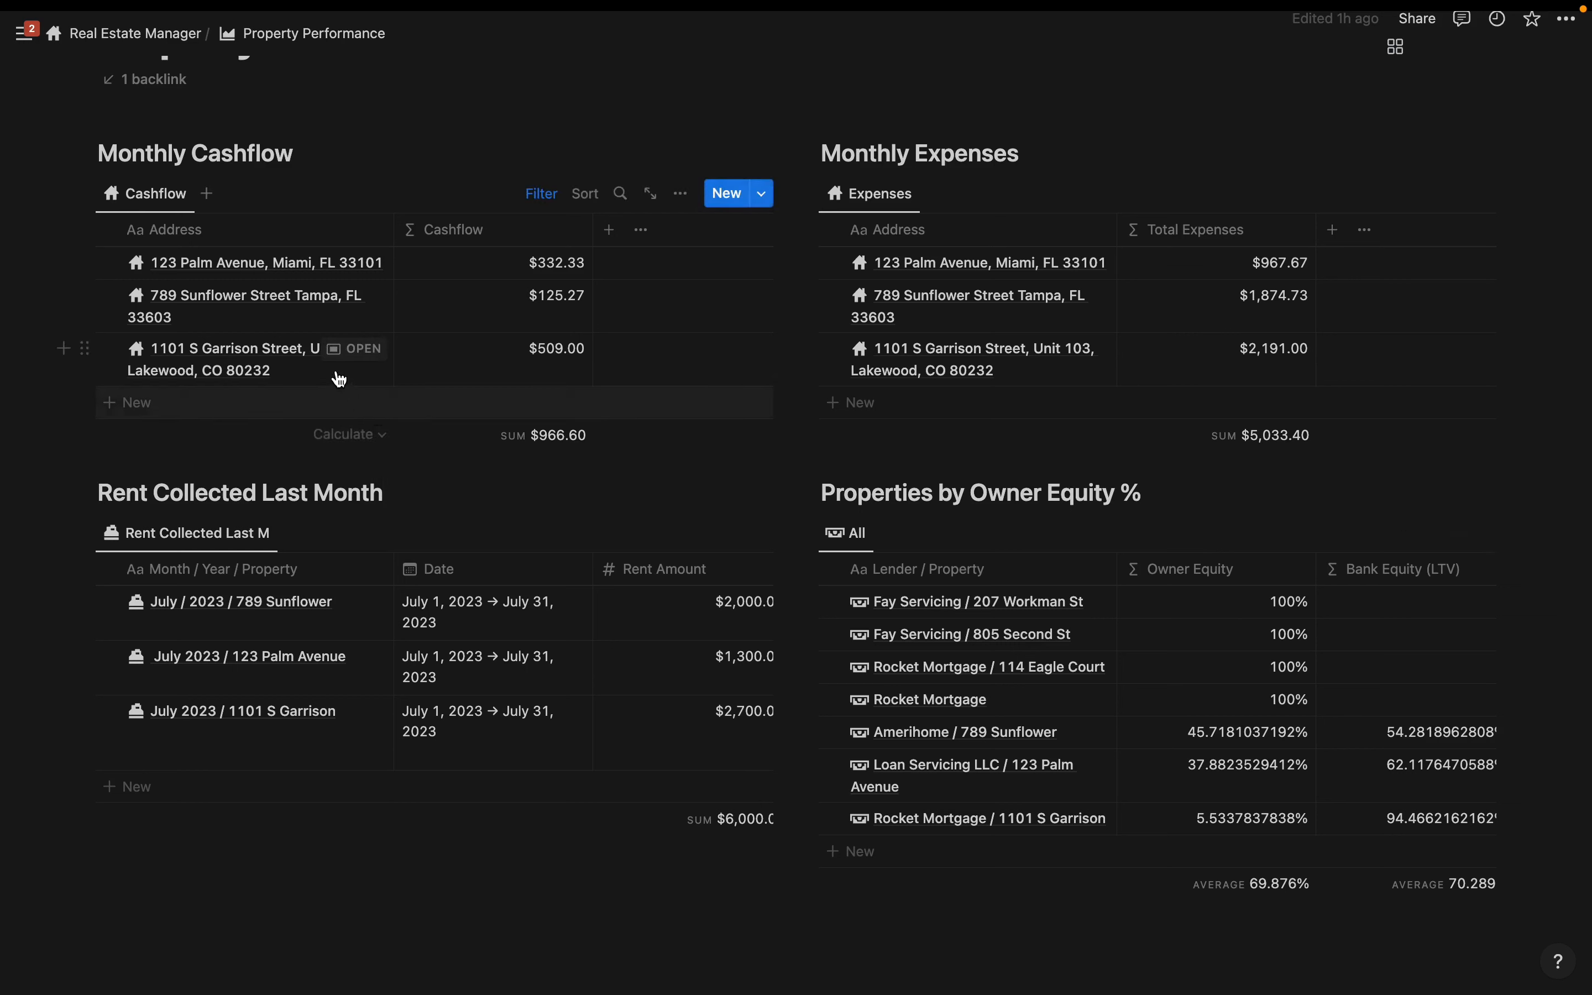
pyautogui.click(354, 360)
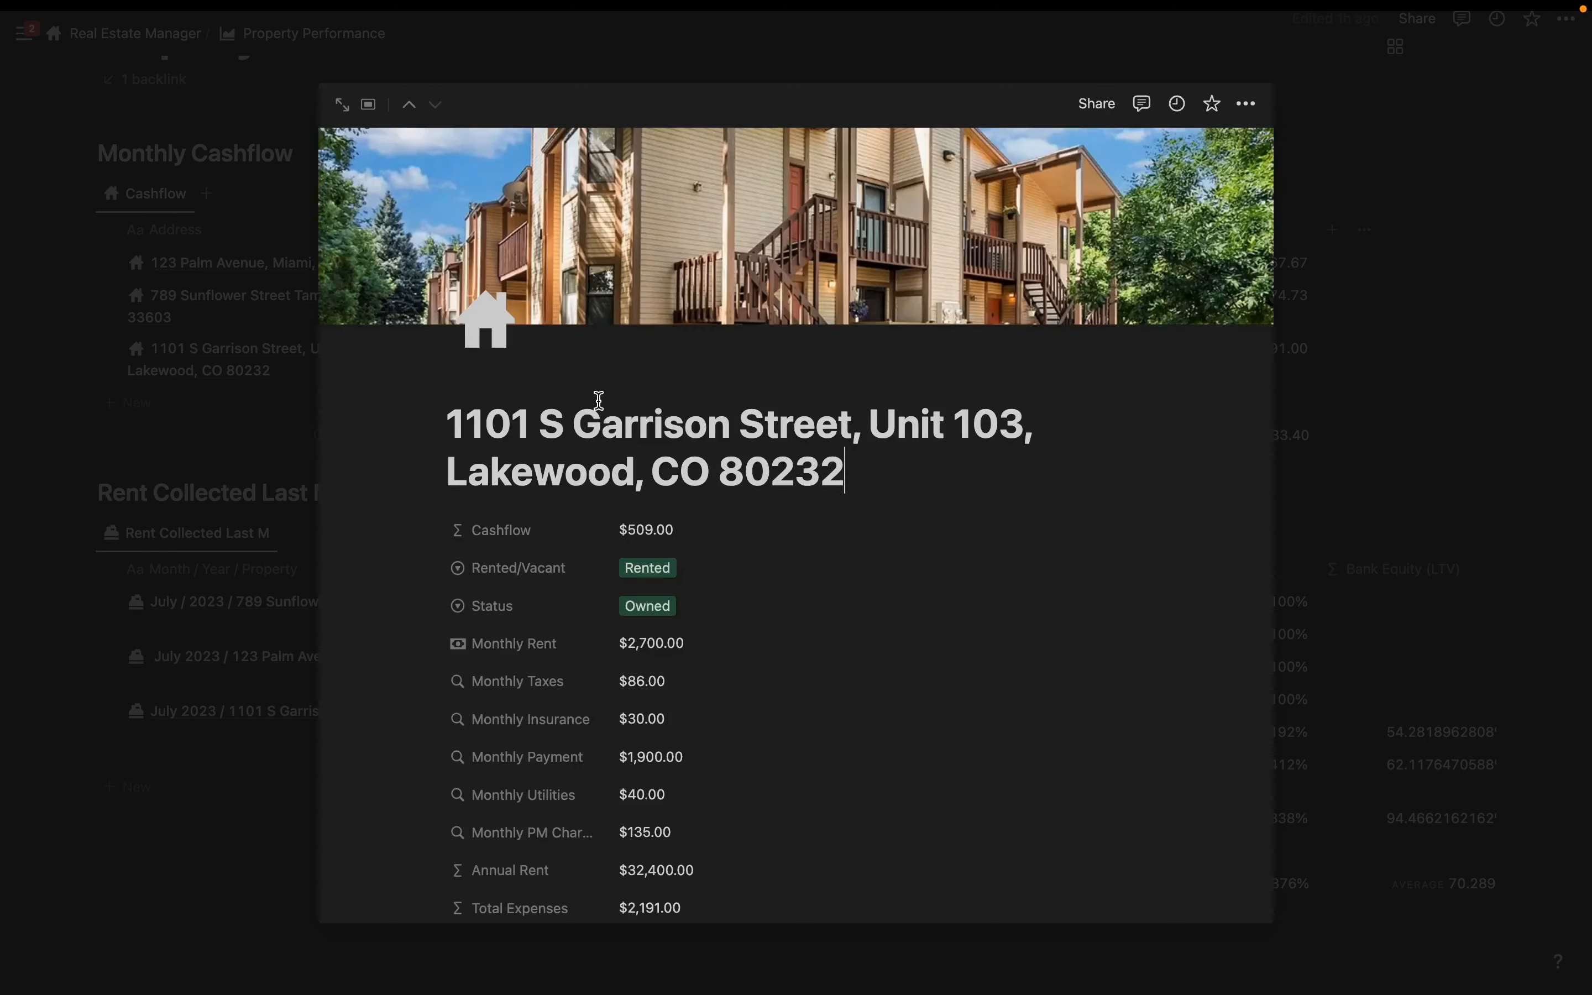
pyautogui.scroll(-10, 612, 403)
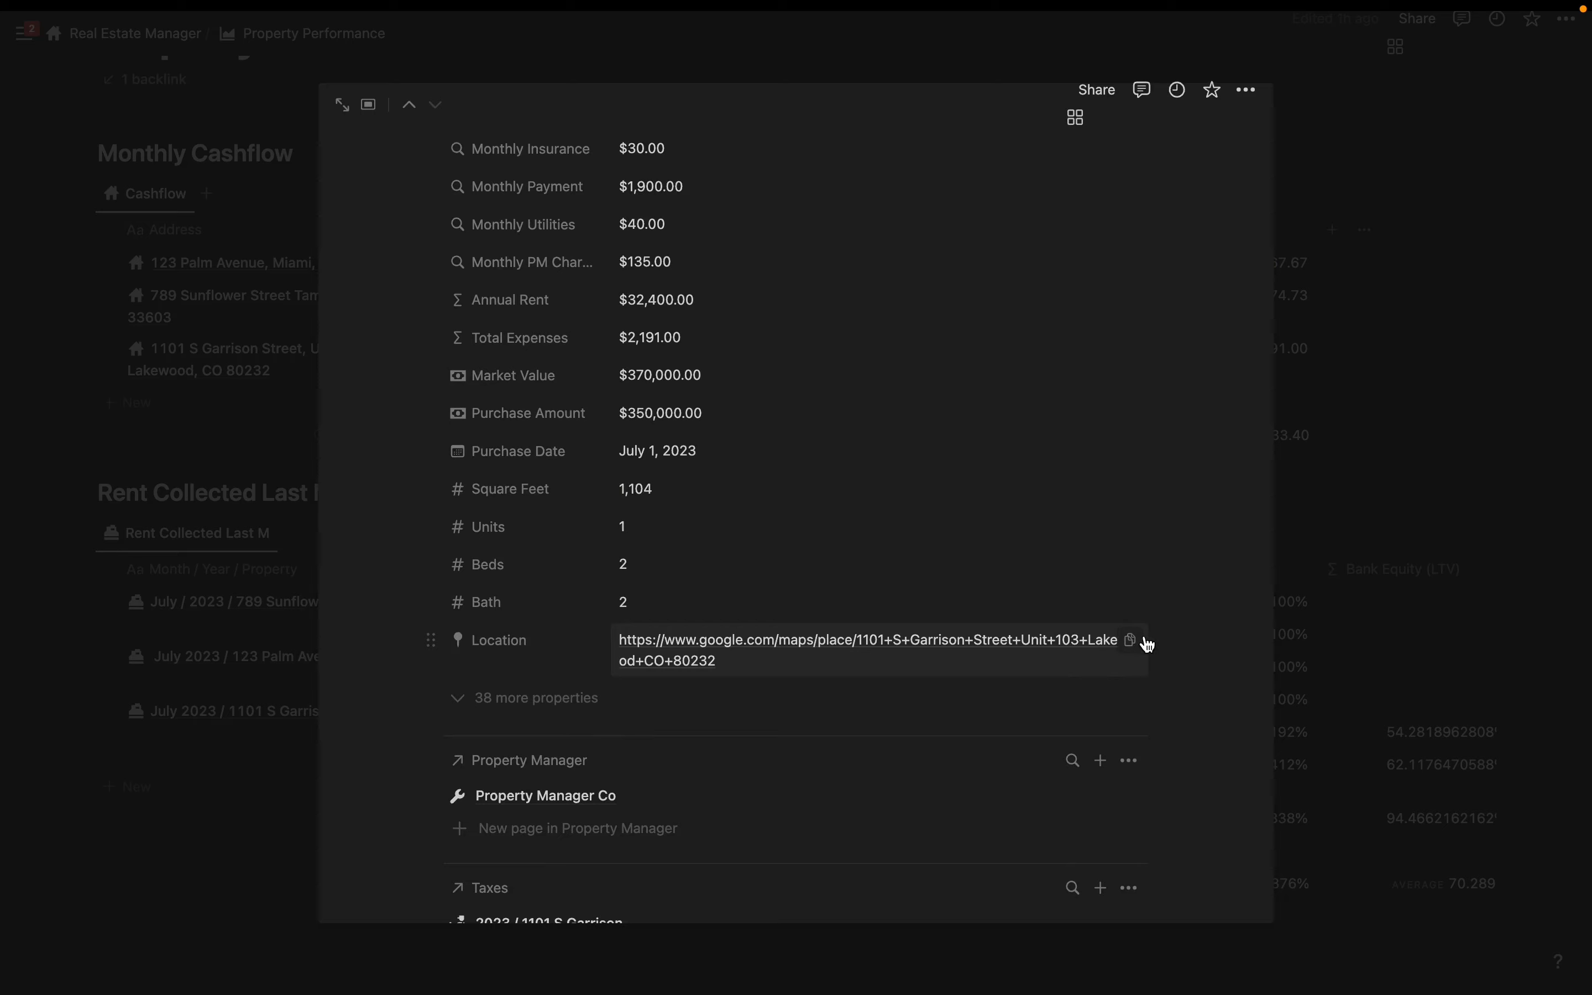
pyautogui.click(1130, 641)
pyautogui.scroll(-8, 913, 682)
pyautogui.scroll(-10, 913, 682)
pyautogui.scroll(4, 799, 550)
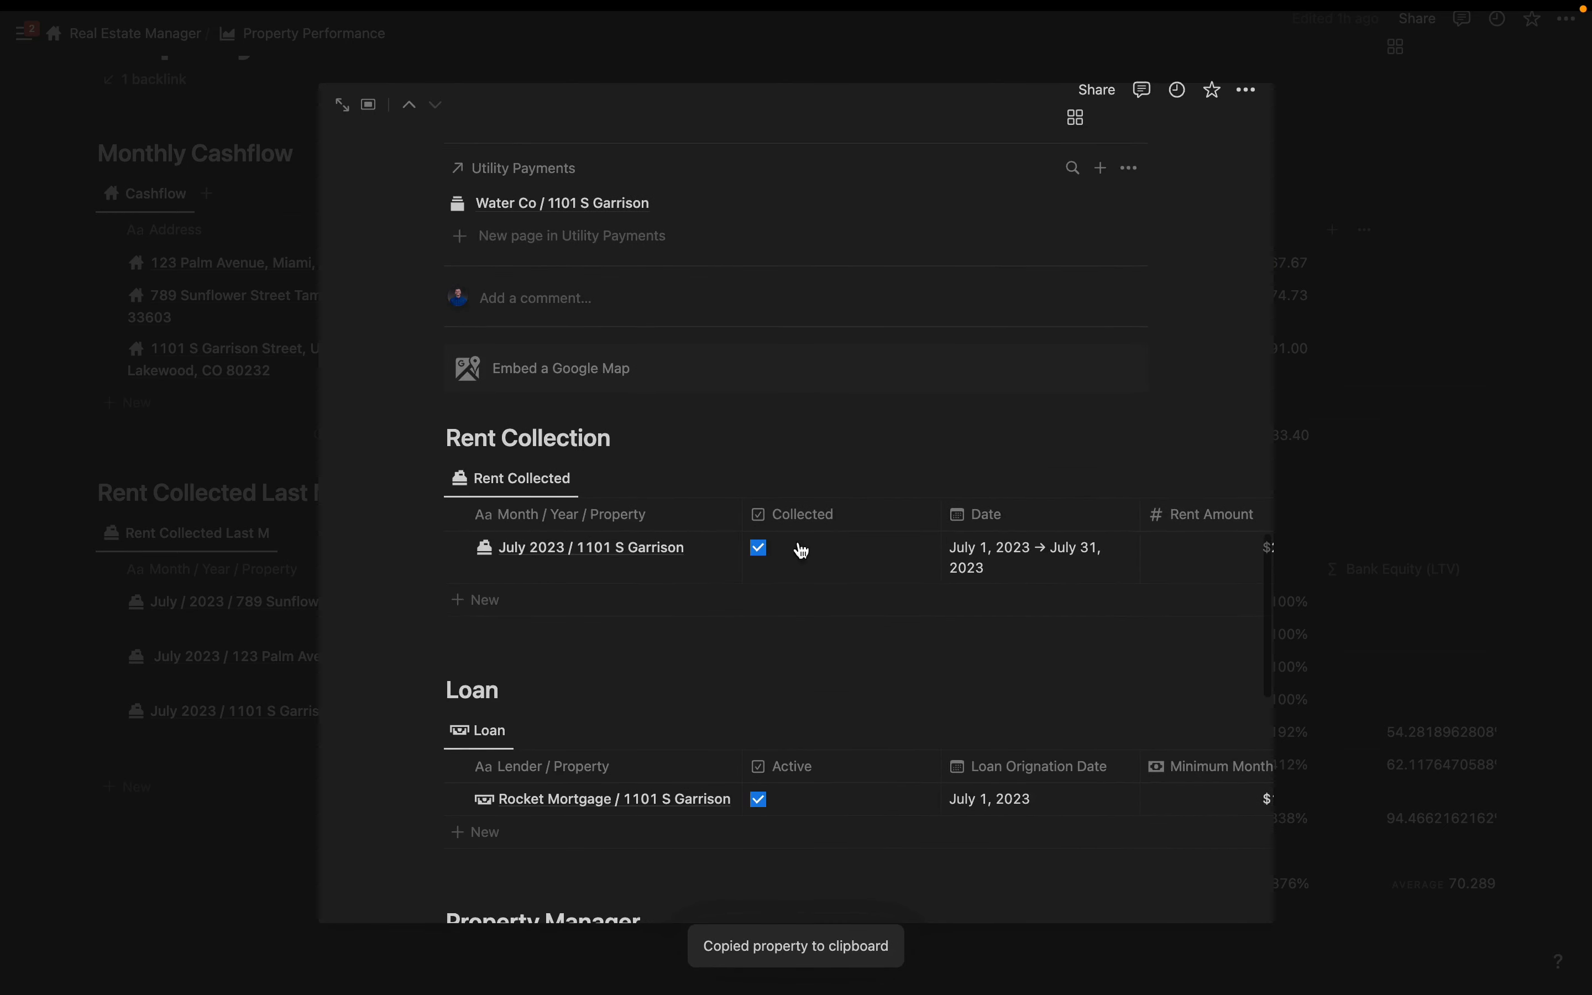
pyautogui.click(606, 380)
# - Embed a Google Map on the property page from the pasted location link
pyautogui.press('super+v')
pyautogui.click(821, 472)
pyautogui.scroll(-6, 788, 658)
pyautogui.scroll(7, 806, 460)
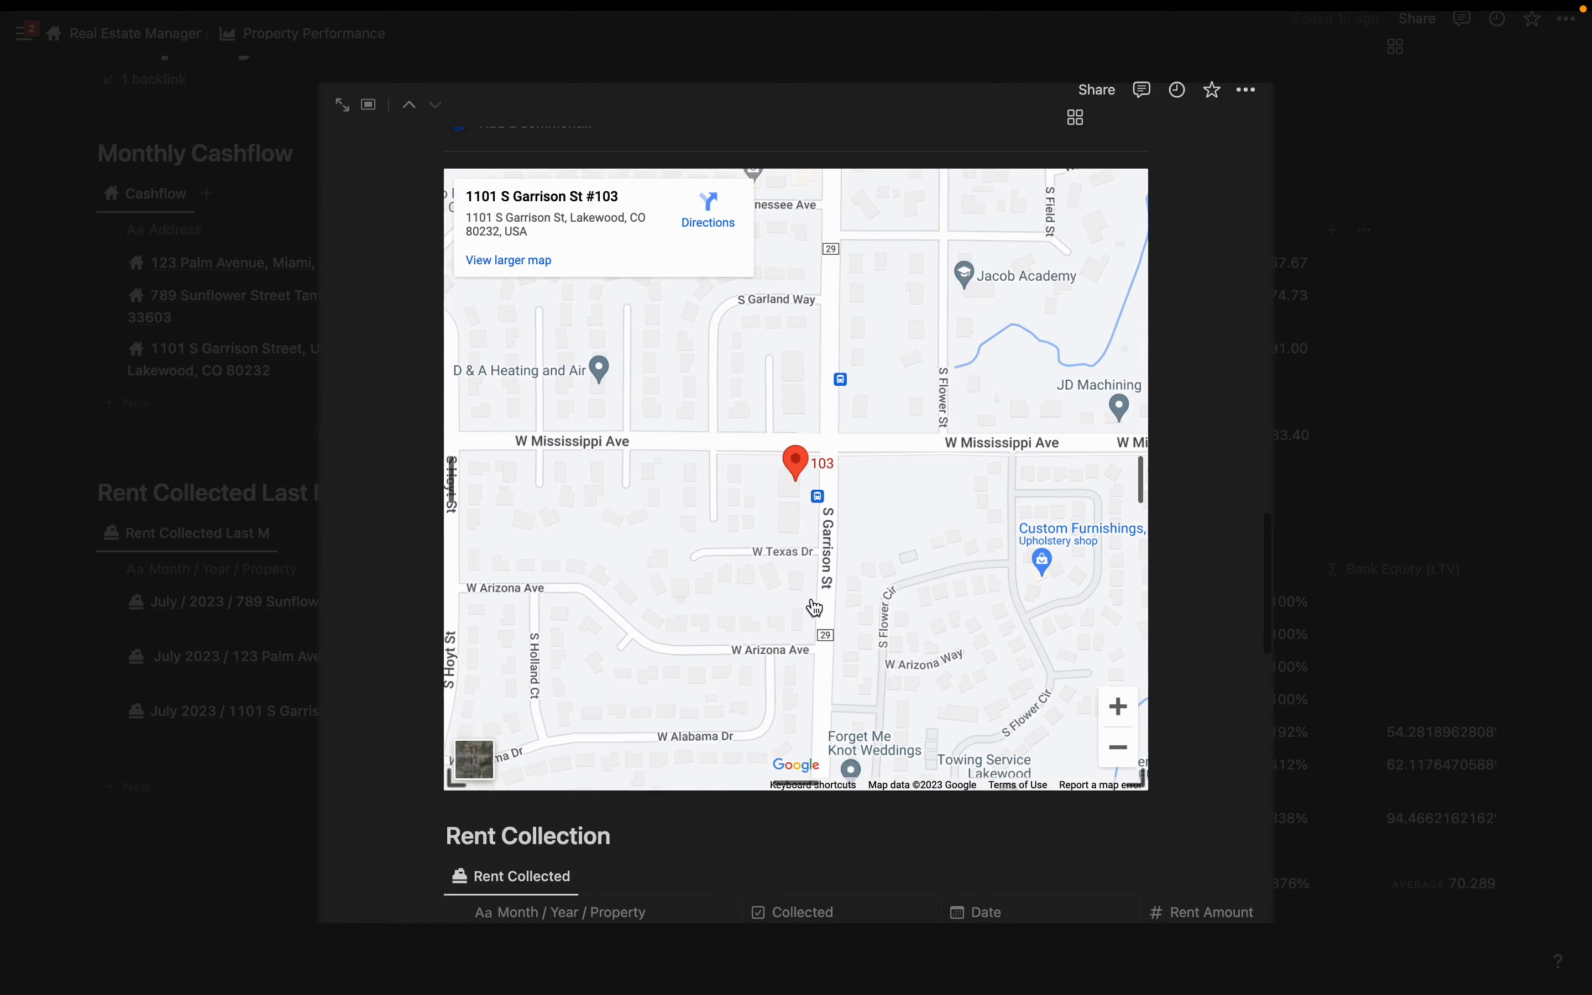
# - Make the map embed shorter and wider, and zoom the map out twice
pyautogui.click(859, 337)
pyautogui.scroll(3, 1172, 403)
pyautogui.moveTo(1142, 503); pyautogui.dragTo(1277, 526)
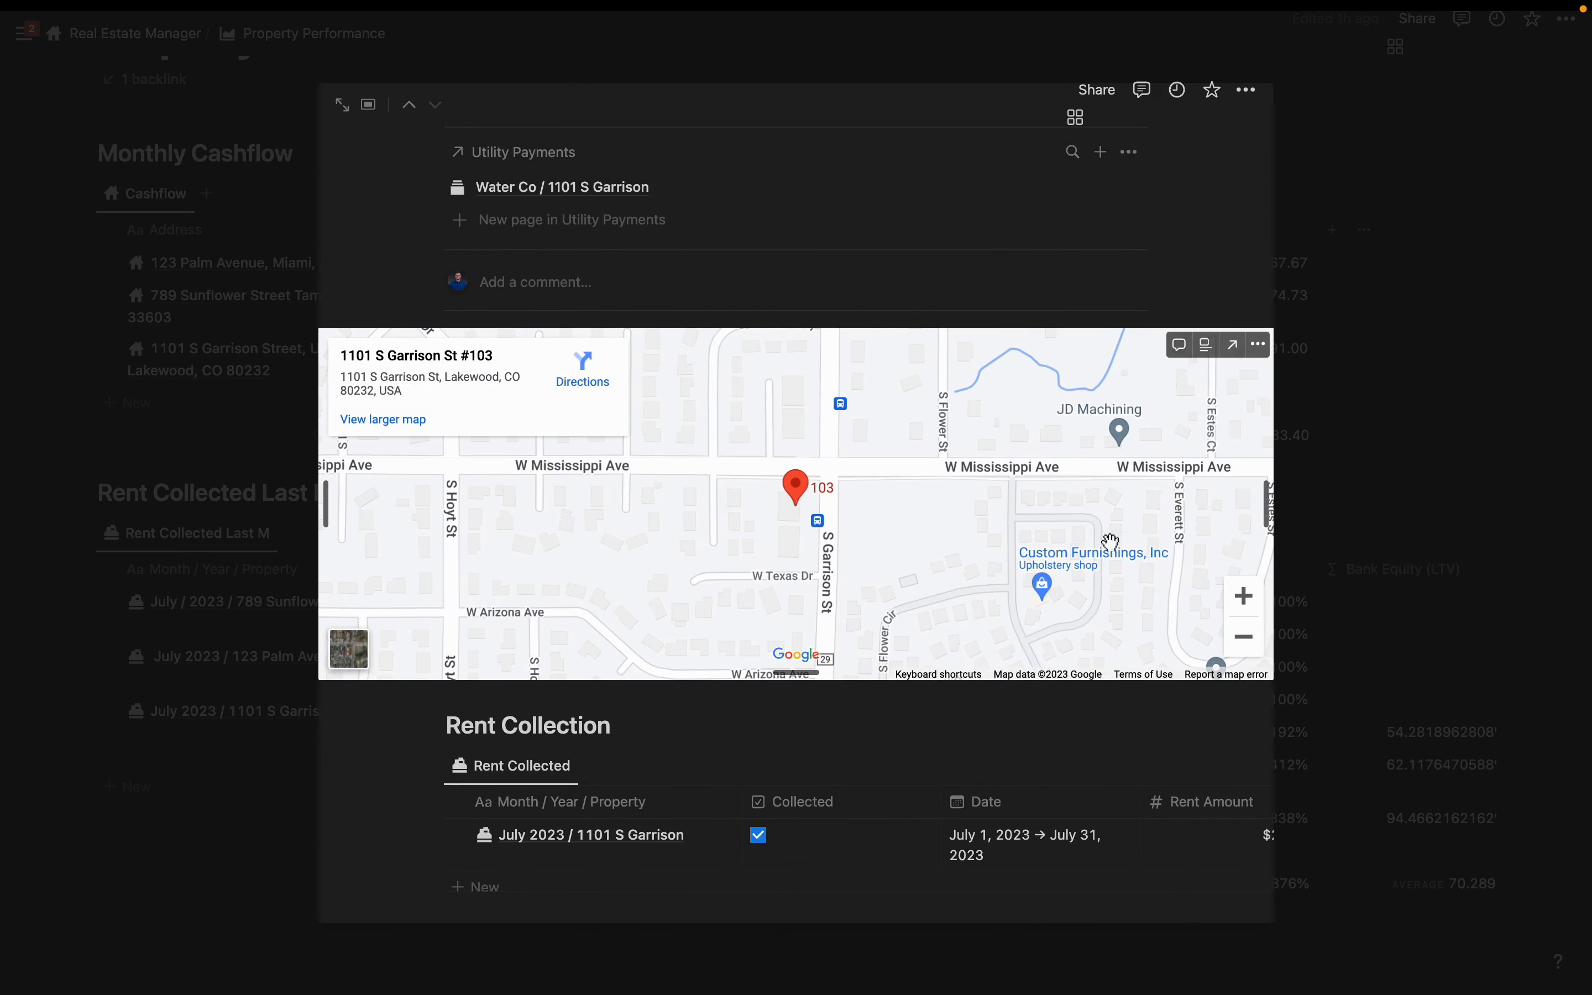
pyautogui.click(1243, 638)
pyautogui.click(1244, 639)
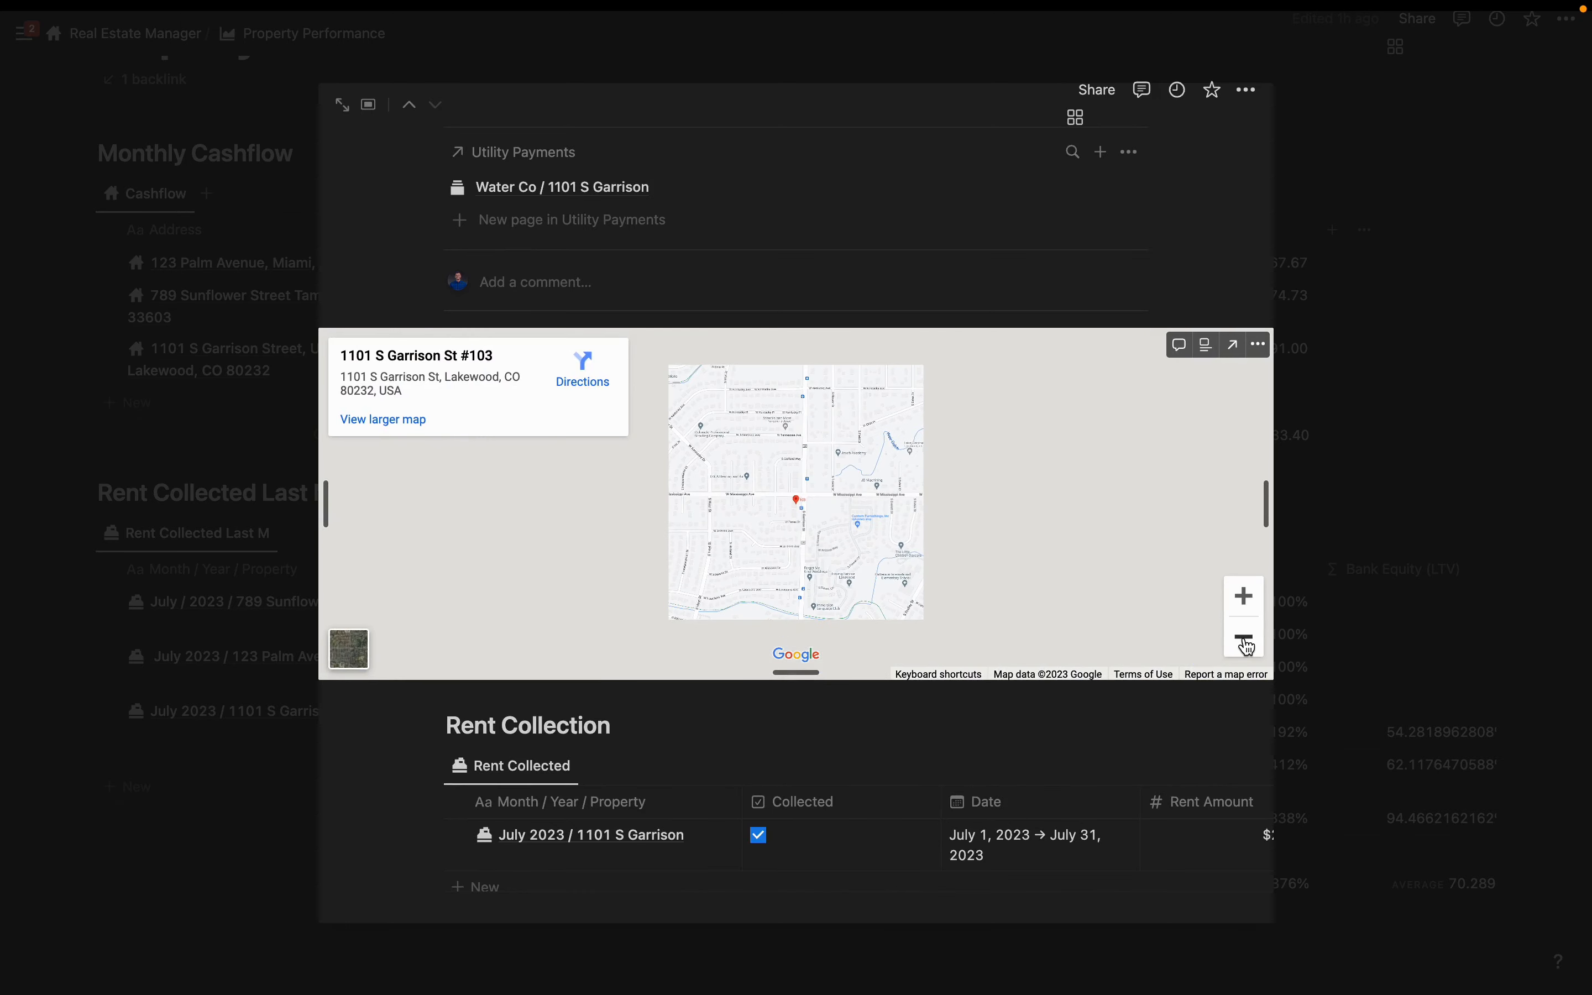
pyautogui.scroll(-3, 778, 473)
pyautogui.scroll(15, 778, 467)
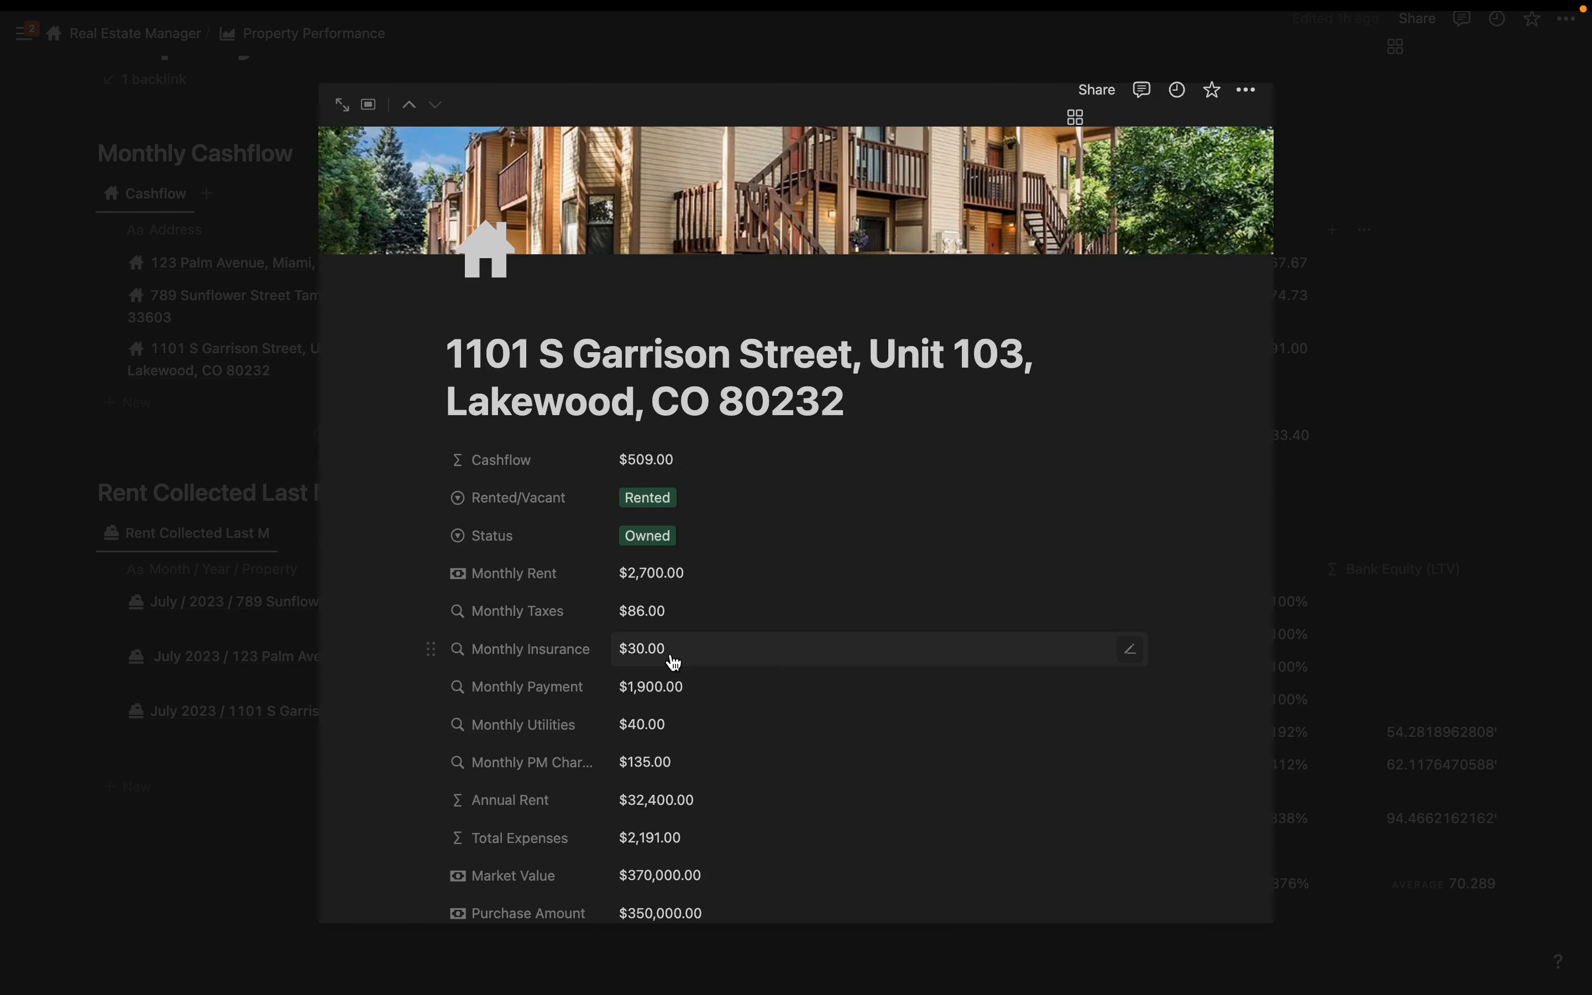
# - Scroll through the condo's page to review its values and related tables
pyautogui.scroll(-1, 667, 660)
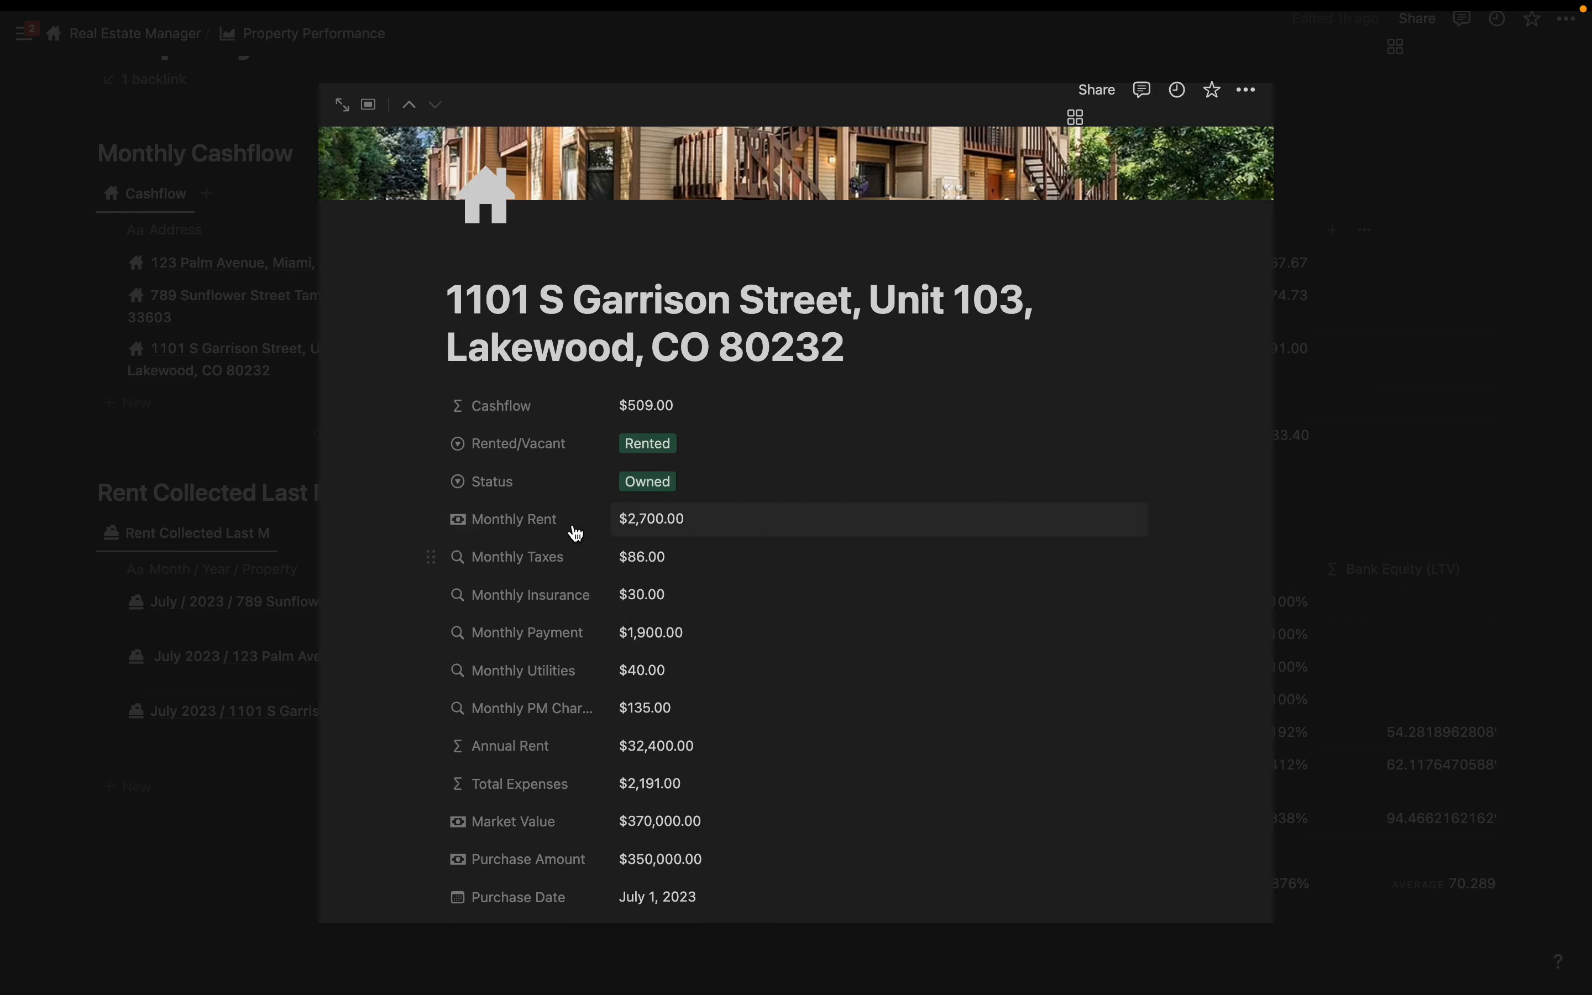
pyautogui.scroll(-2, 591, 529)
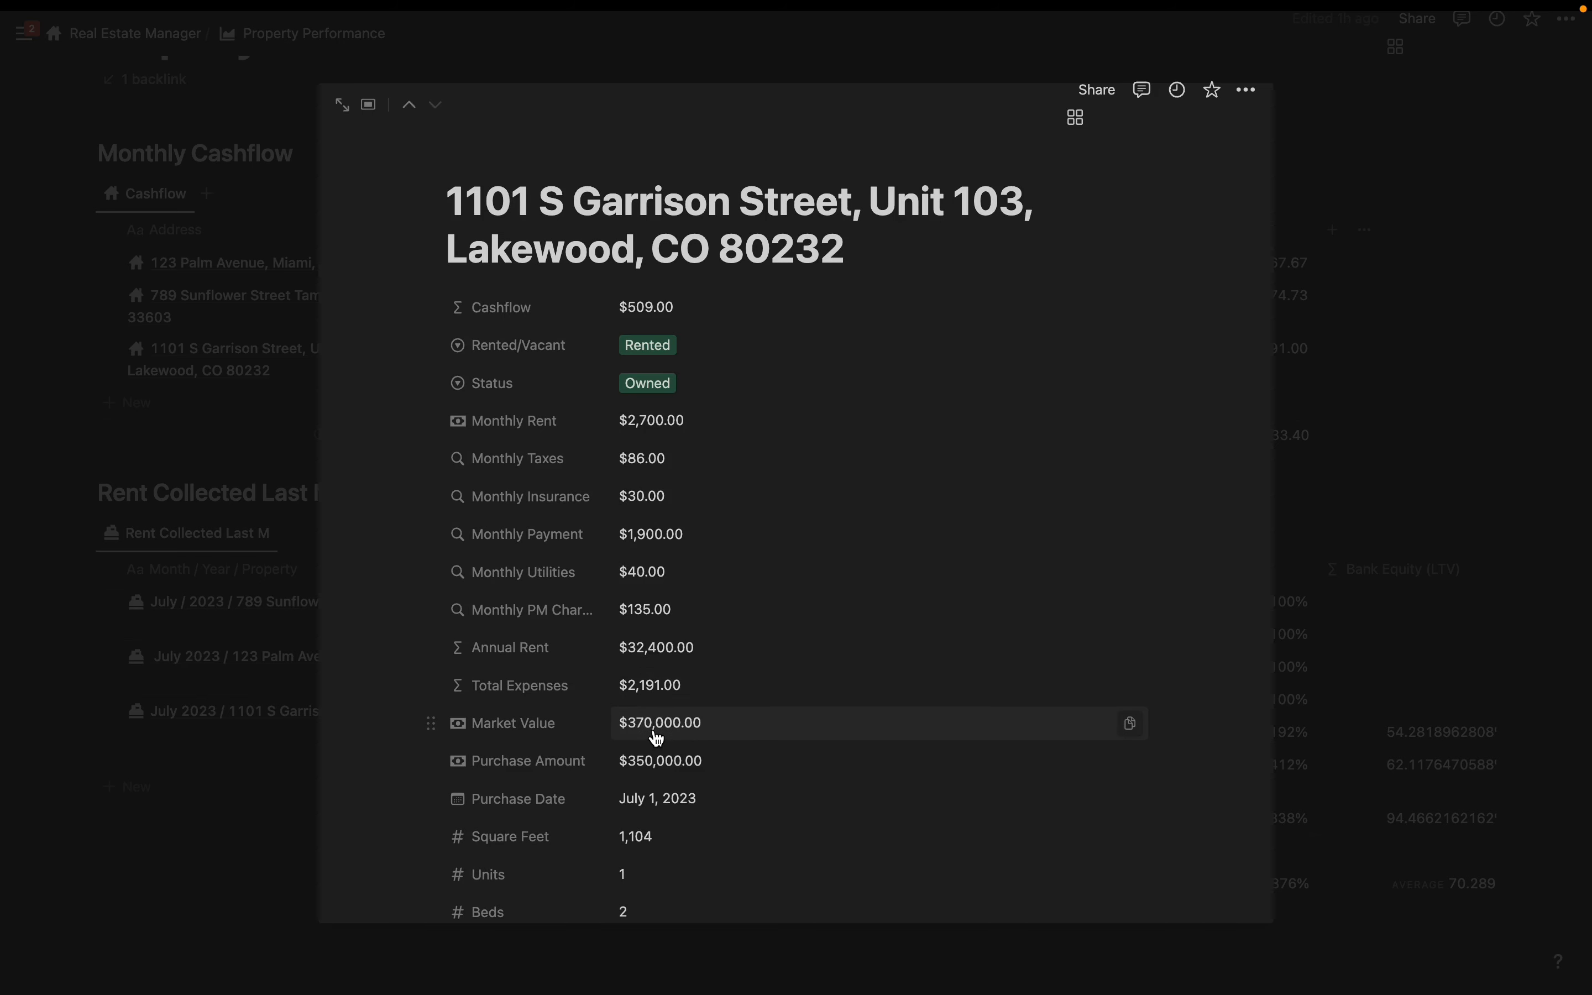
pyautogui.scroll(-15, 656, 737)
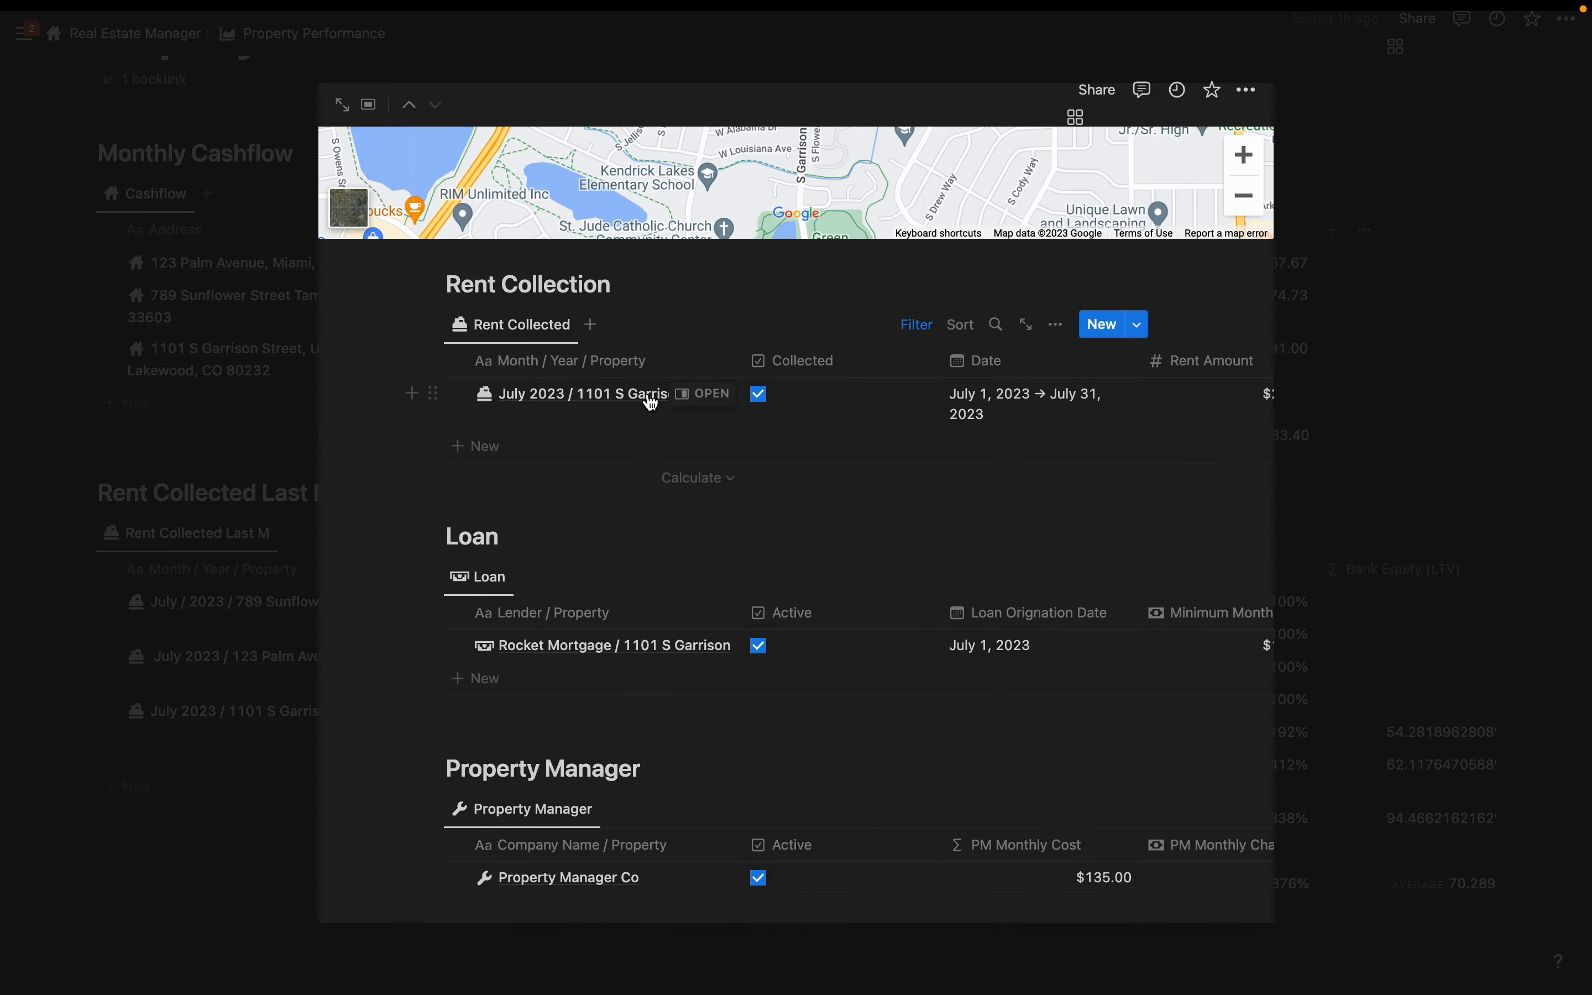
pyautogui.hscroll(2, 657, 401)
pyautogui.scroll(-4, 723, 408)
pyautogui.hscroll(2, 658, 378)
pyautogui.scroll(-9, 658, 381)
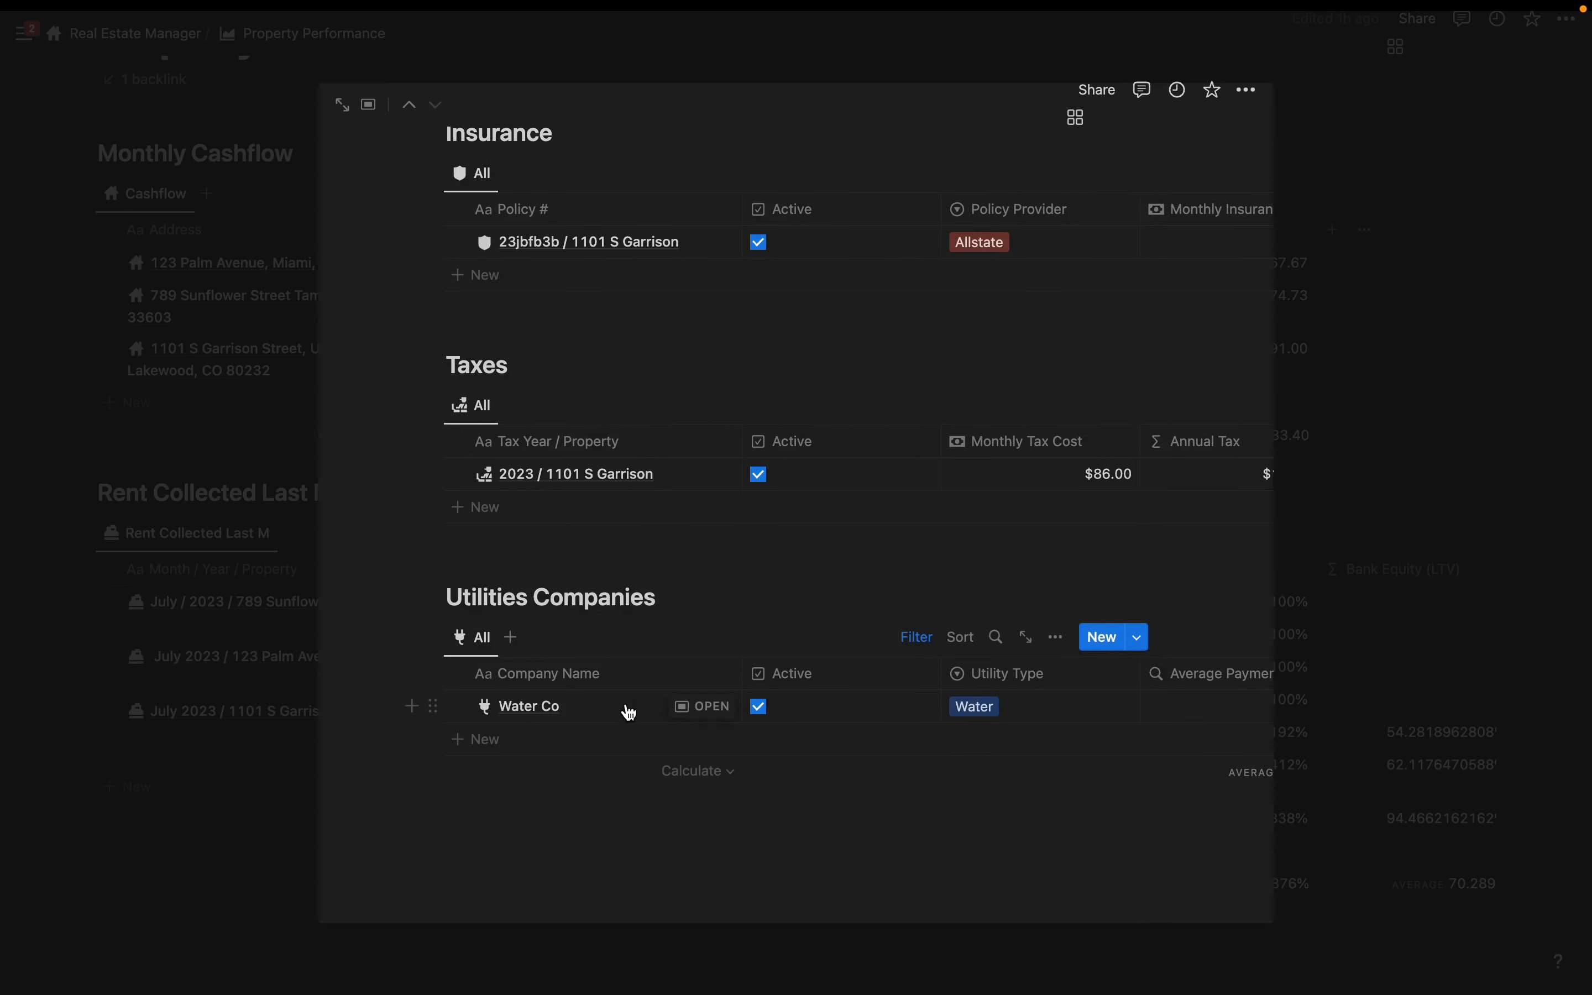
pyautogui.hscroll(4, 637, 715)
# - Return via the Real Estate Manager breadcrumb and view the Owned gallery under My Properties
pyautogui.click(122, 38)
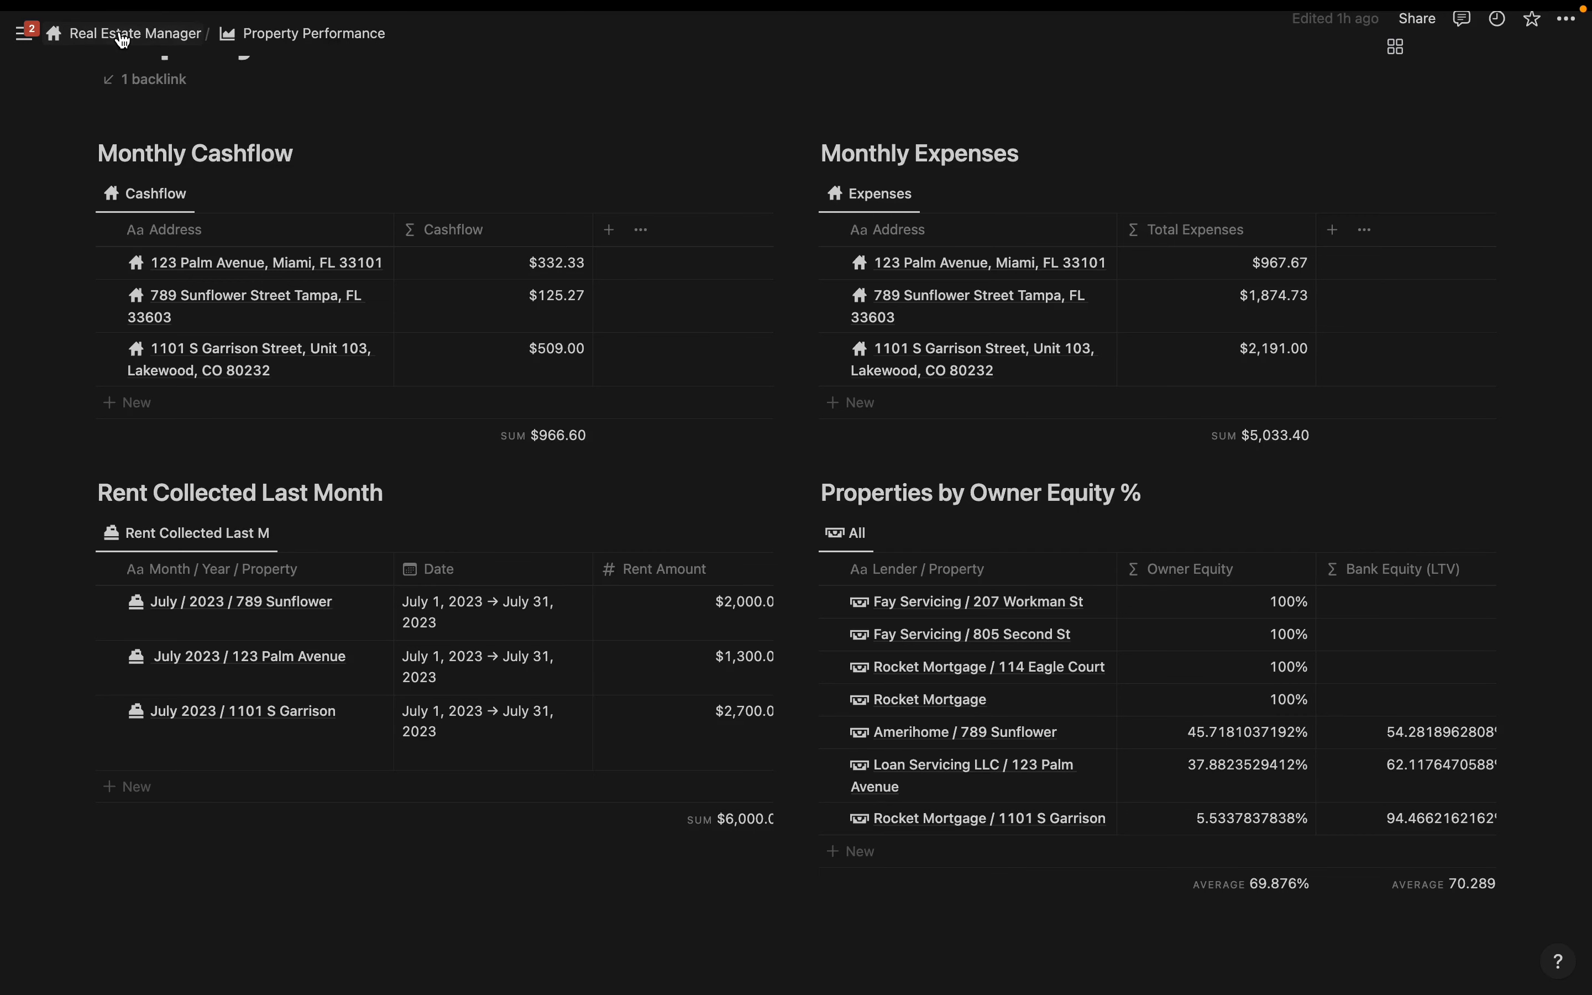
pyautogui.click(122, 38)
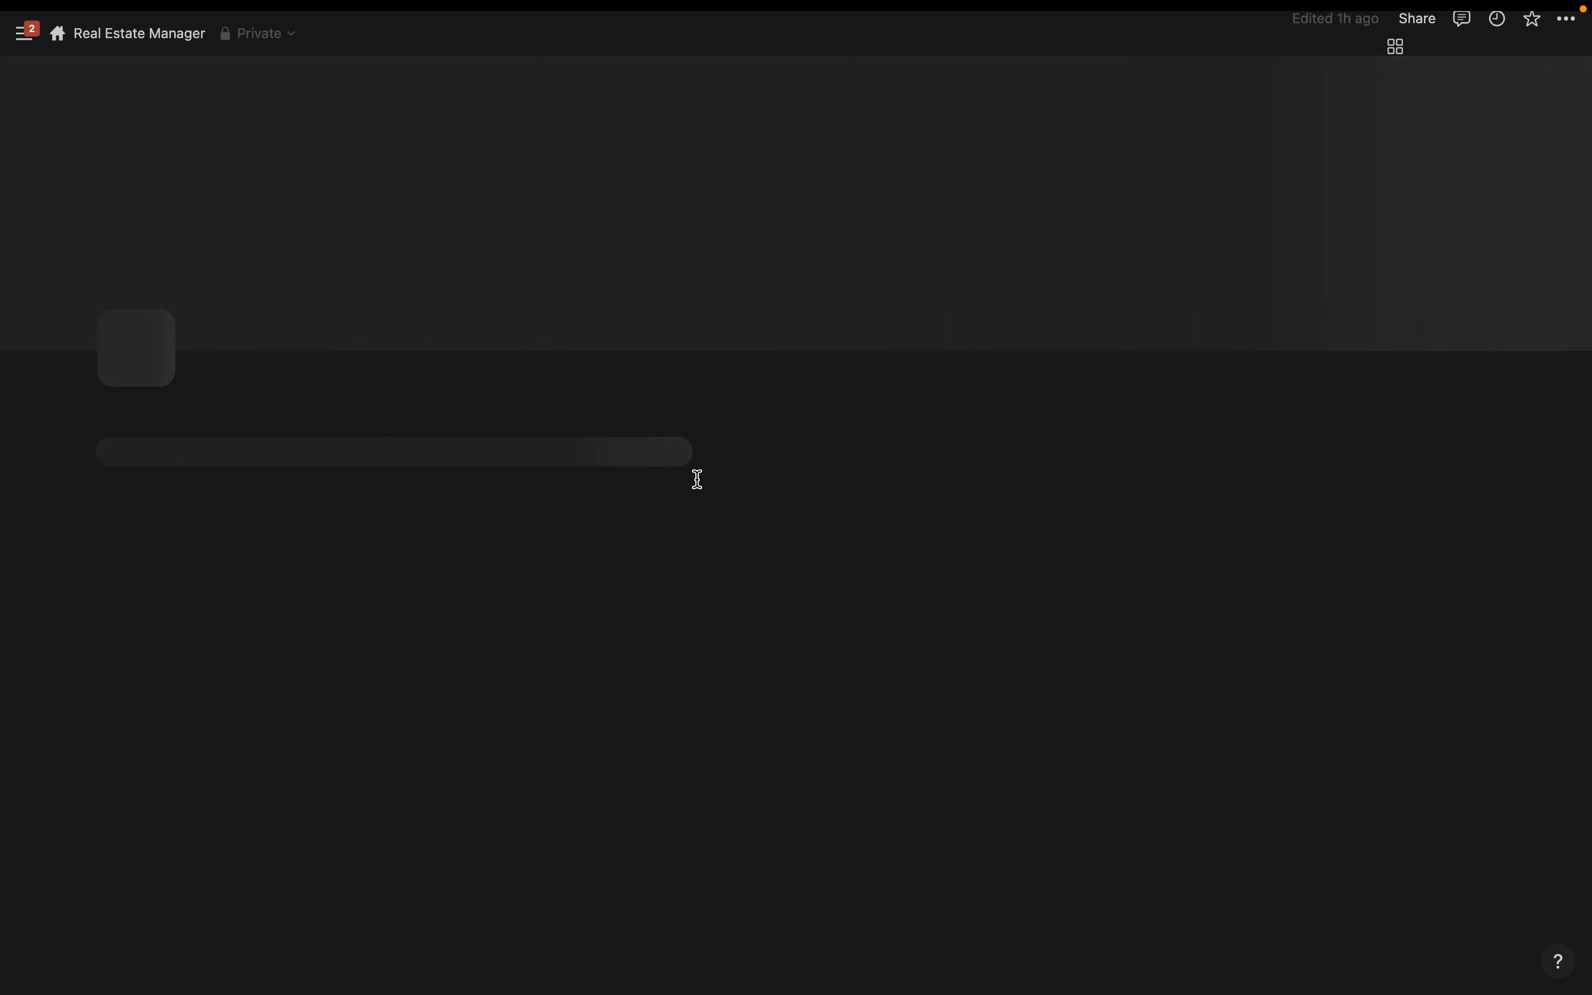
pyautogui.scroll(-1, 697, 479)
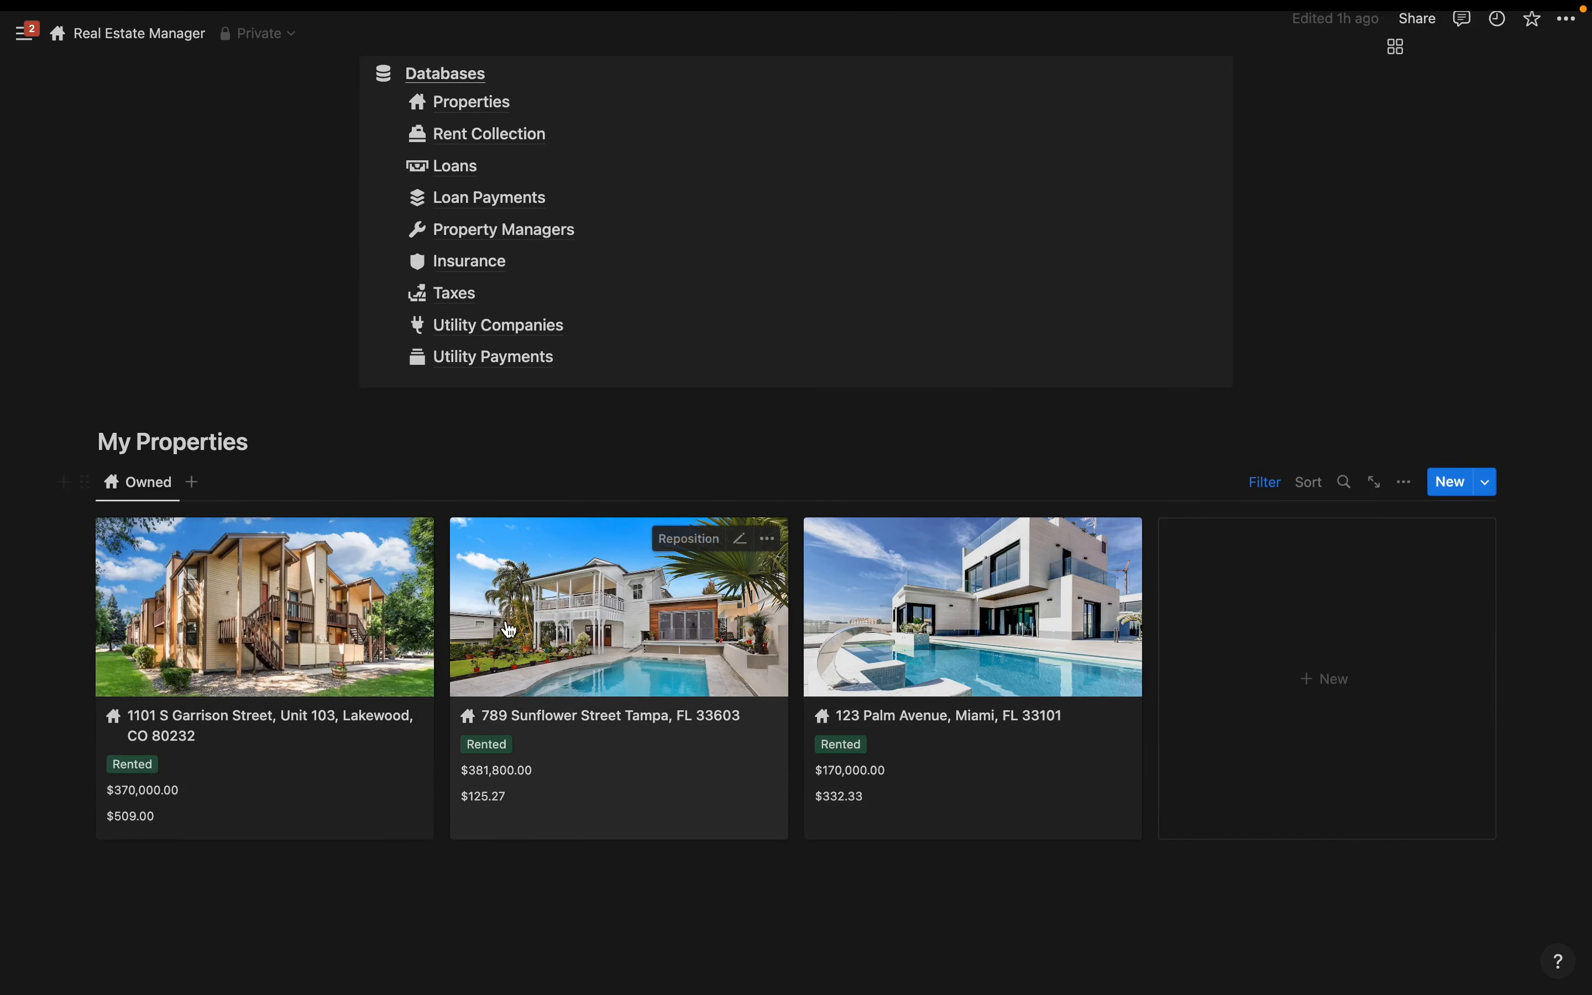
pyautogui.click(266, 441)
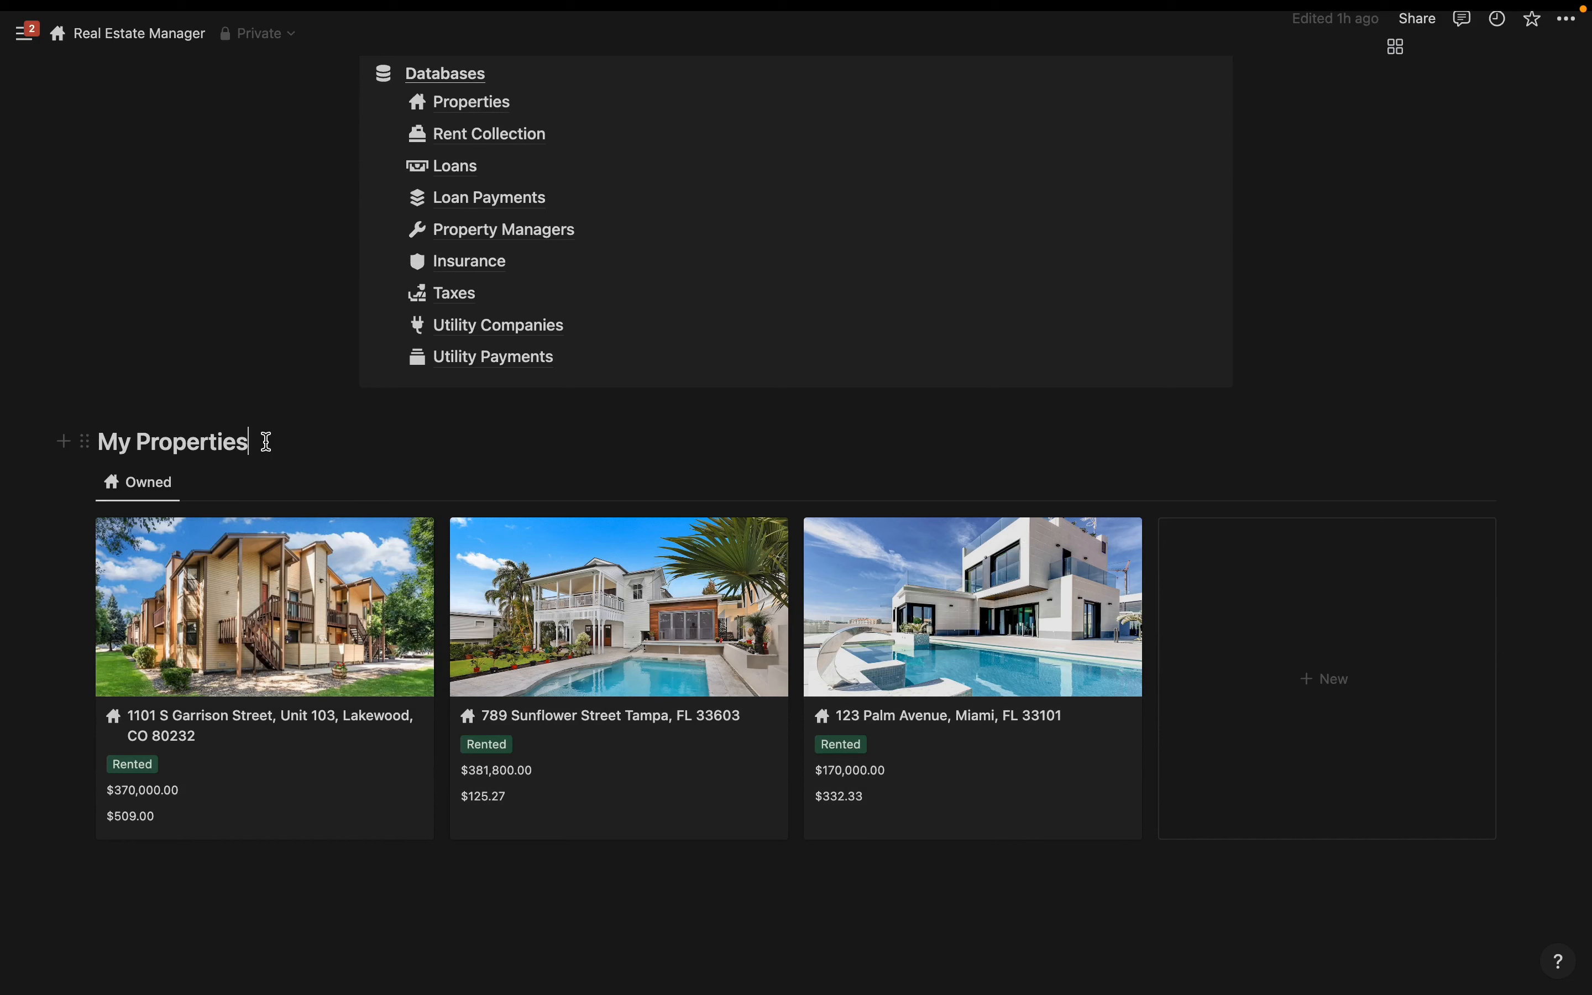